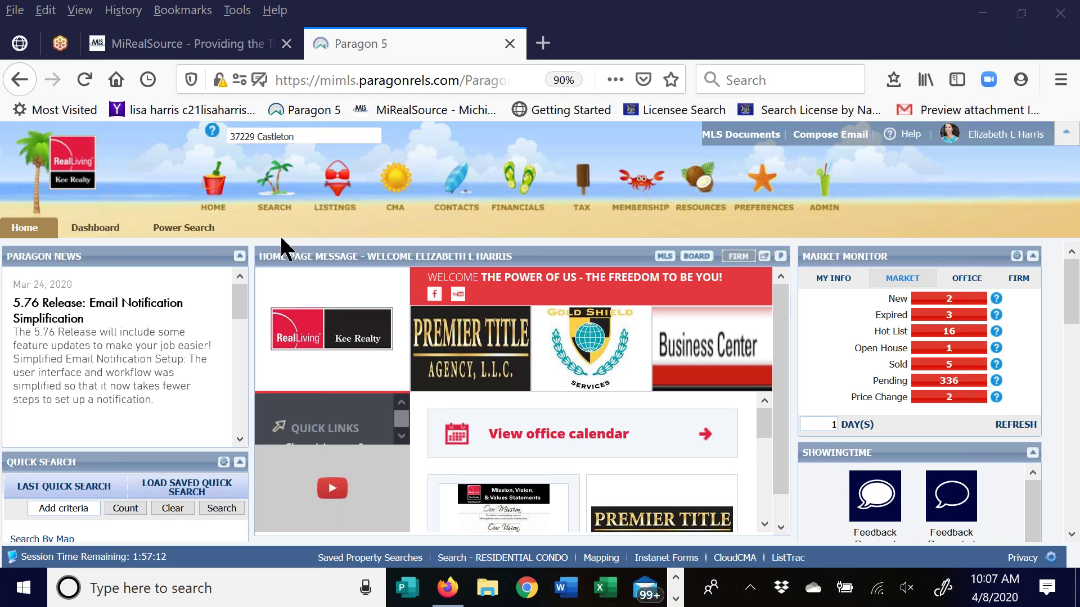
{"action": "left_click", "coordinate": [298, 136]}
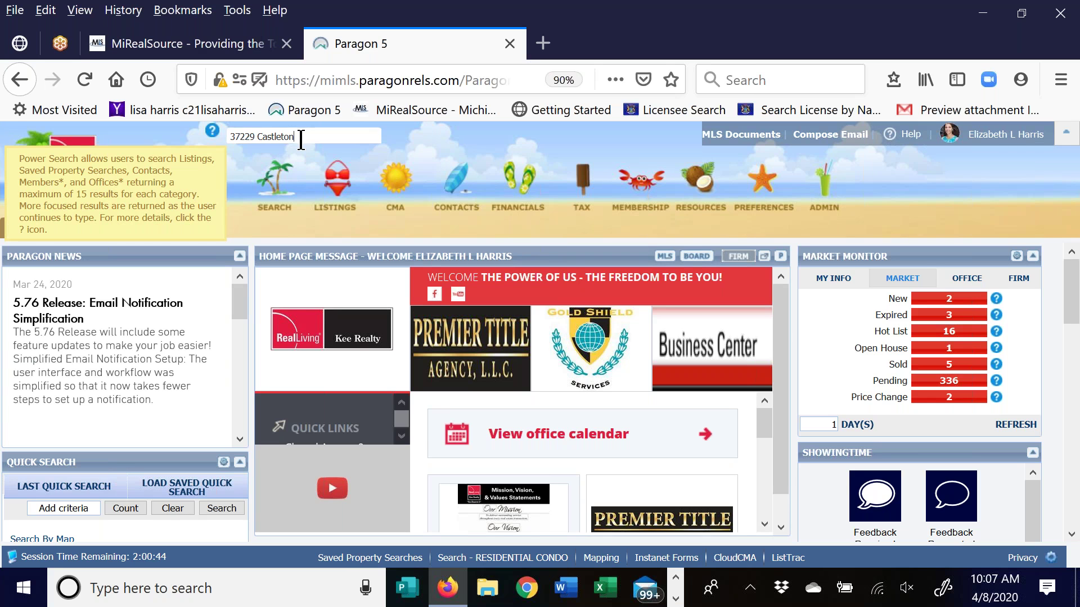
{"action": "left_click_drag", "start_coordinate": [304, 138], "coordinate": [195, 138]}
{"action": "left_click", "coordinate": [311, 137]}
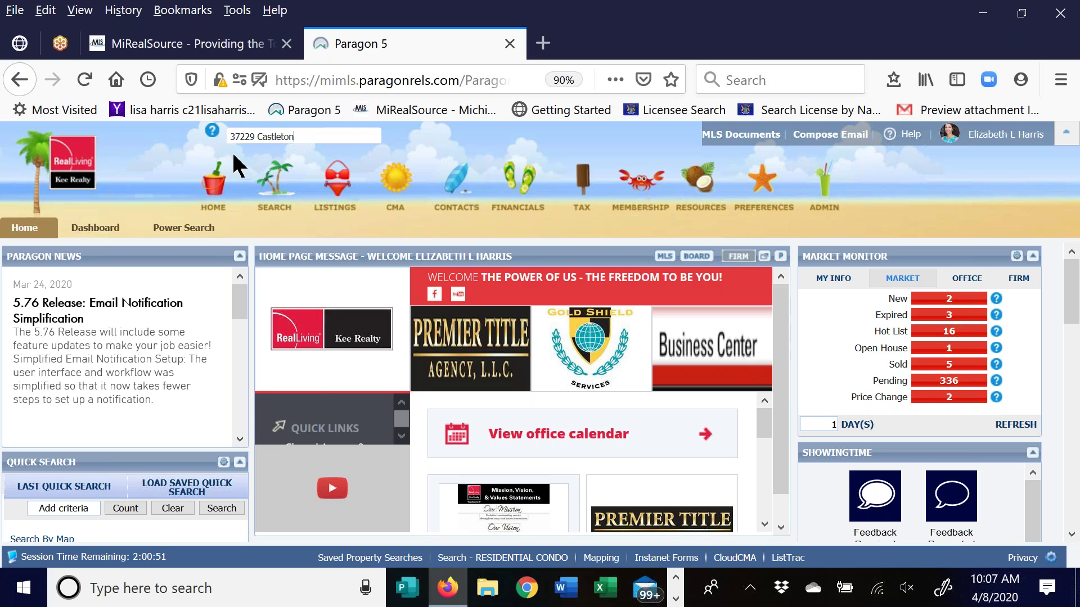
{"action": "left_click", "coordinate": [312, 137]}
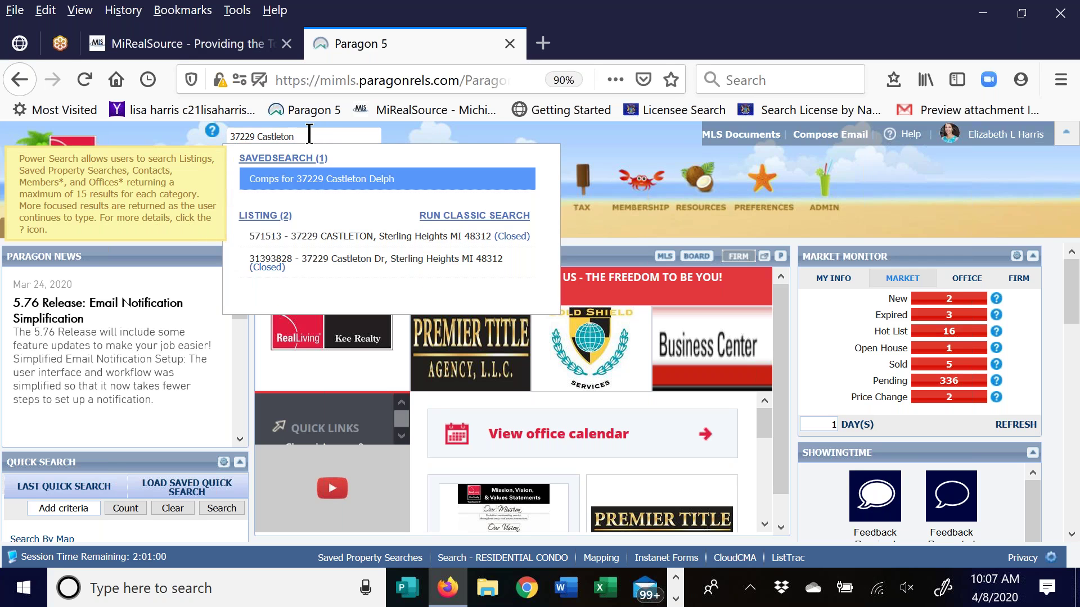
{"action": "left_click", "coordinate": [307, 270]}
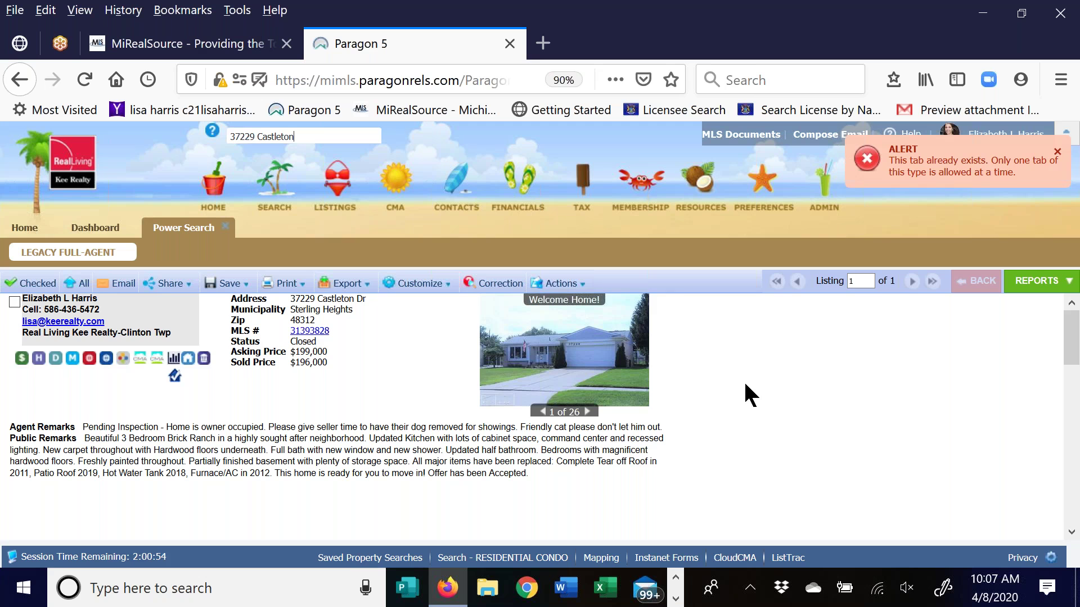
{"action": "scroll", "coordinate": [726, 357], "scroll_direction": "down", "scroll_amount": 5}
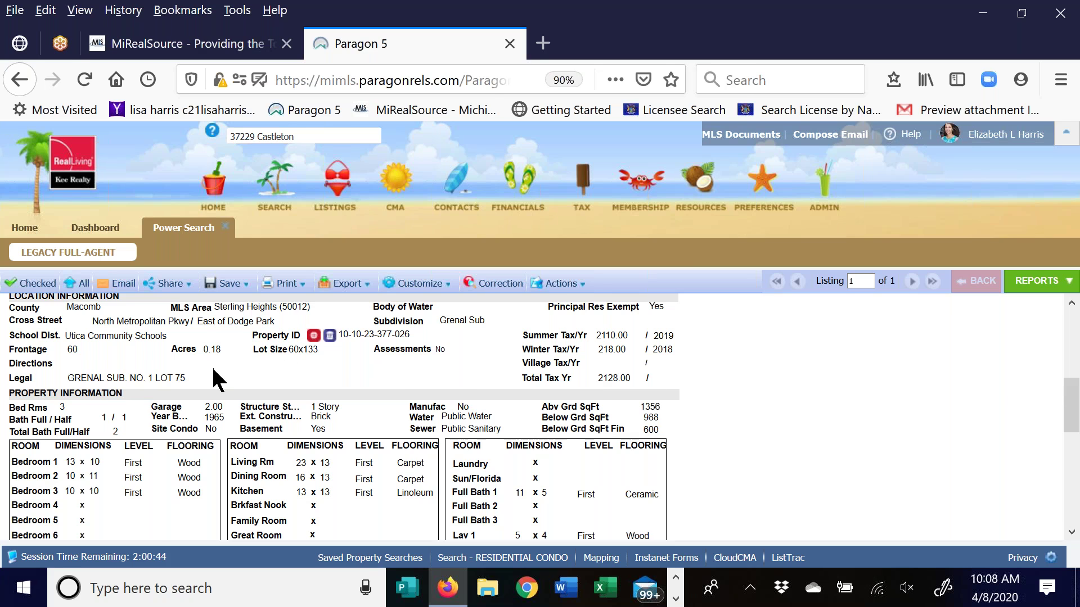
{"action": "scroll", "coordinate": [281, 373], "scroll_direction": "up", "scroll_amount": 3}
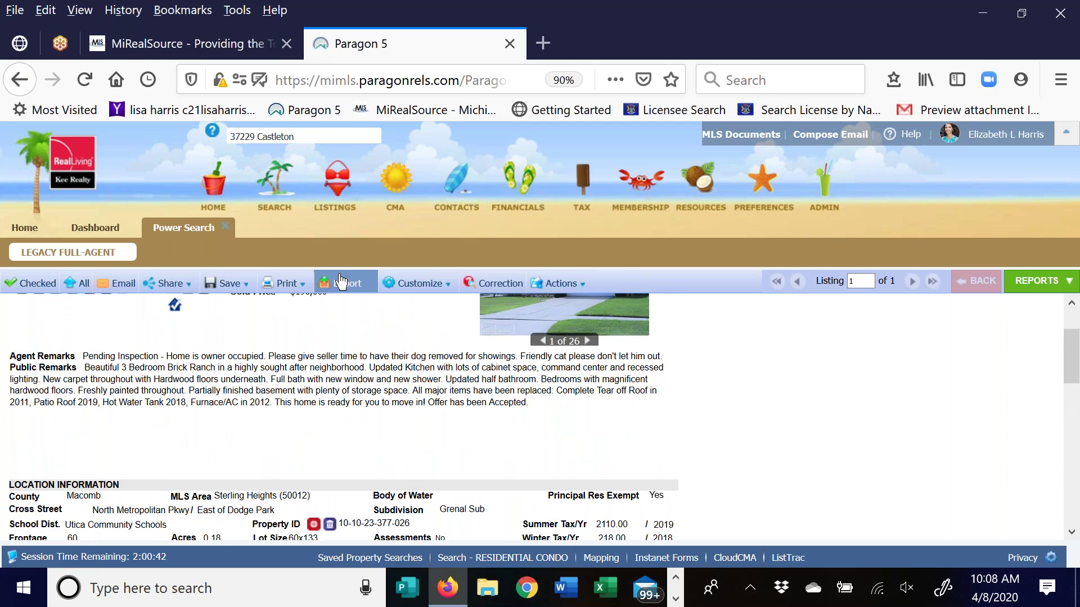
{"action": "left_click", "coordinate": [341, 283]}
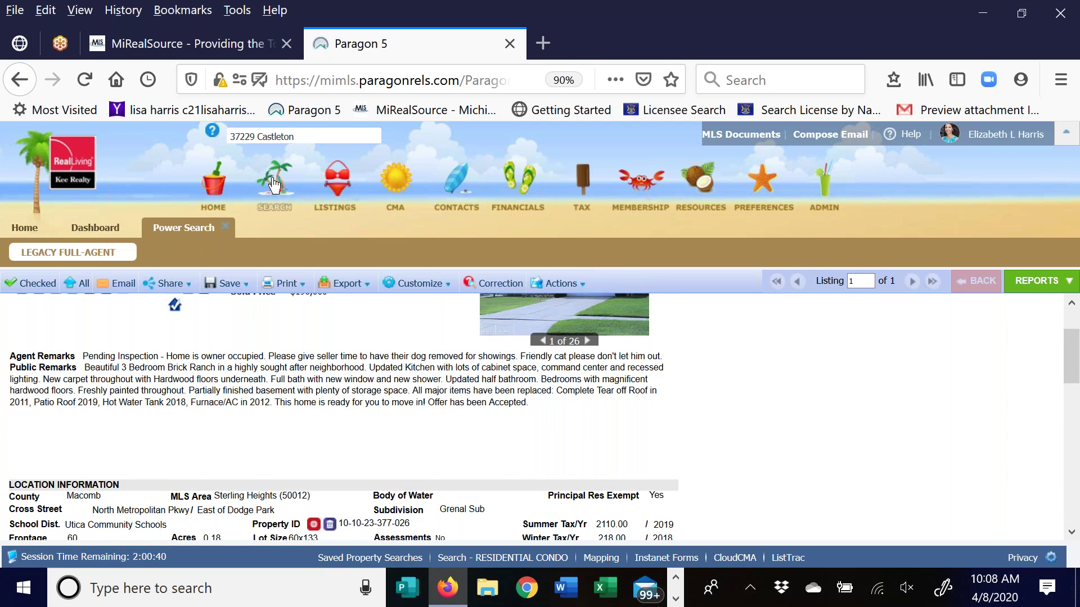
Start a Residential Condo search with Type set to RES - Residential
{"action": "mouse_move", "coordinate": [273, 183]}
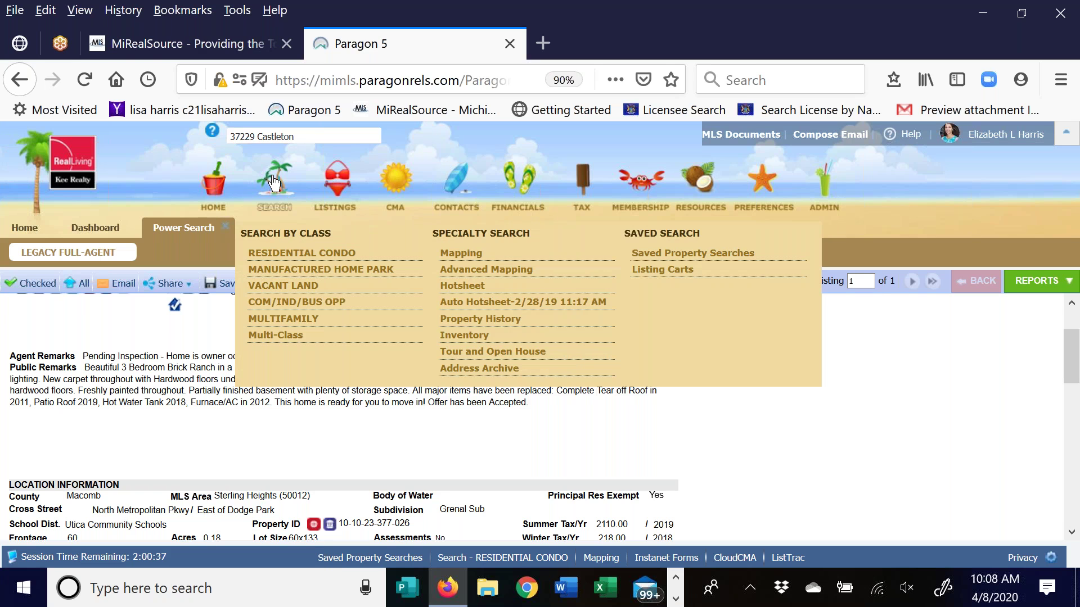
{"action": "left_click", "coordinate": [287, 253]}
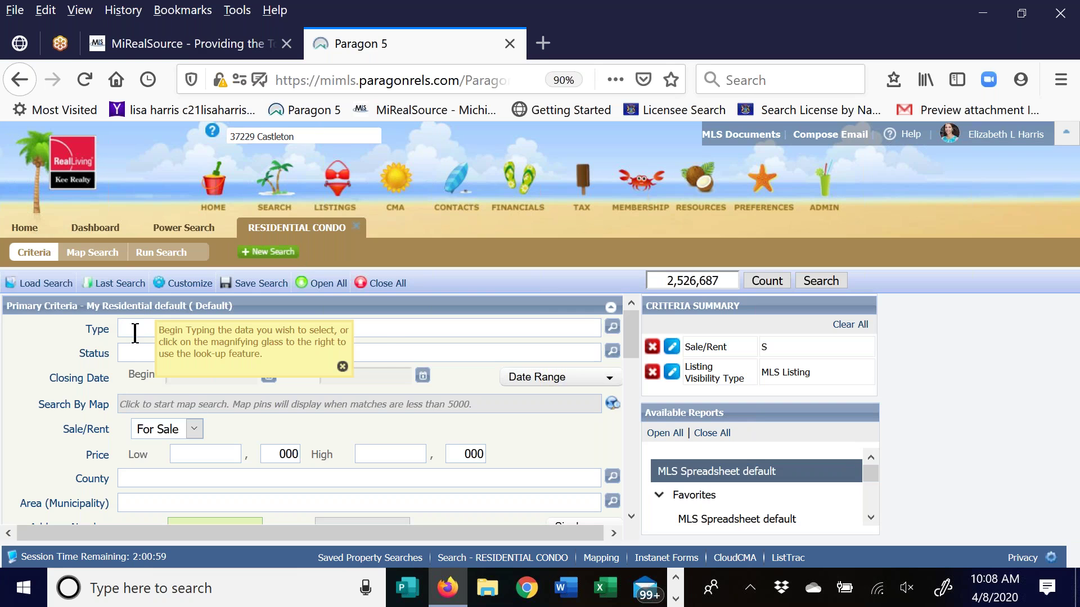
{"action": "type", "text": "res"}
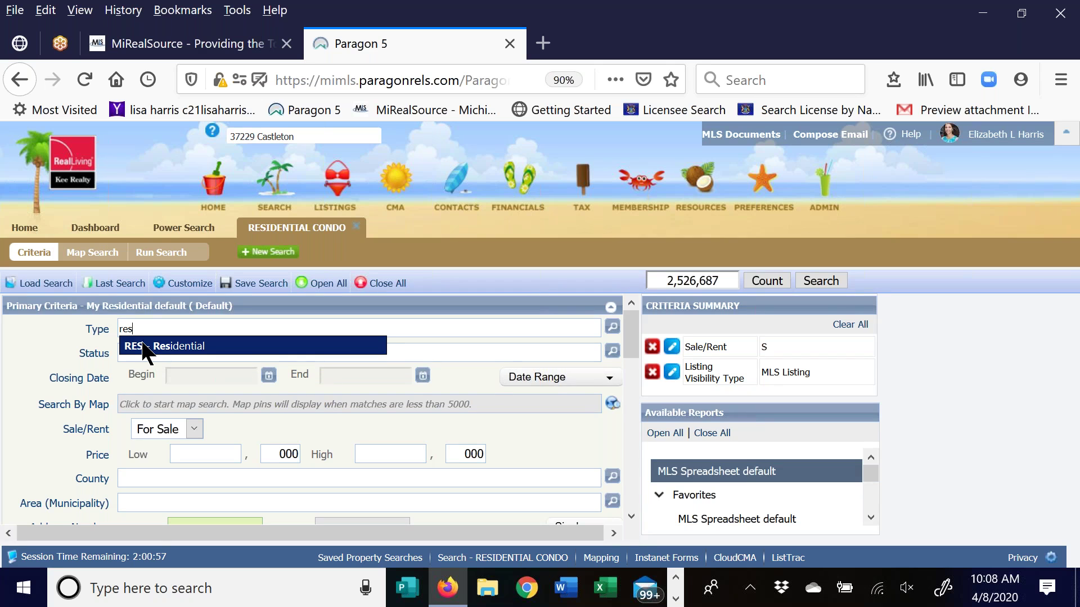
{"action": "left_click", "coordinate": [143, 347]}
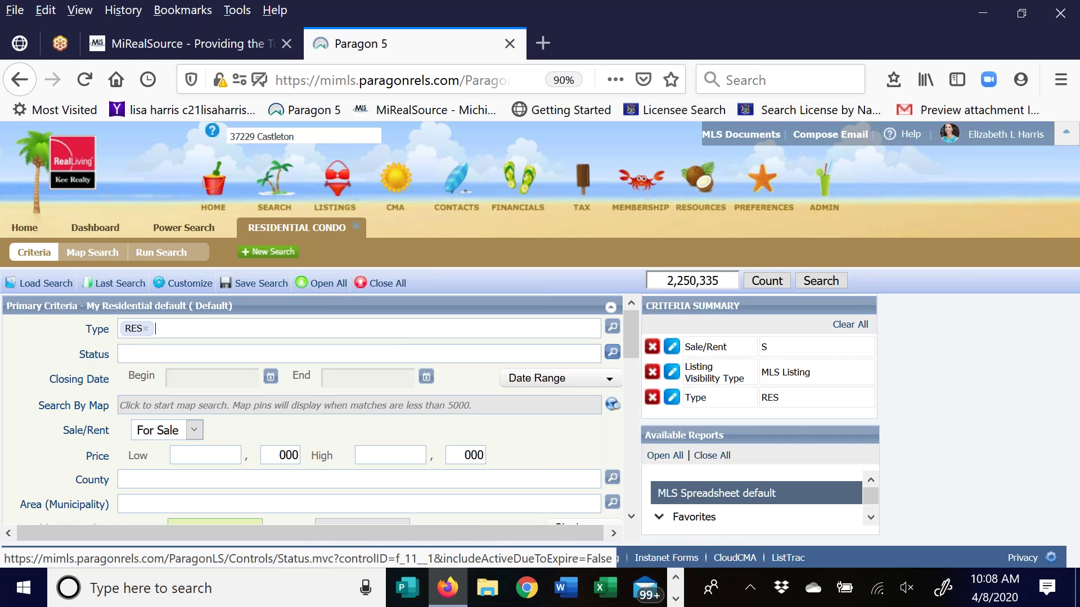
{"action": "left_click", "coordinate": [611, 352]}
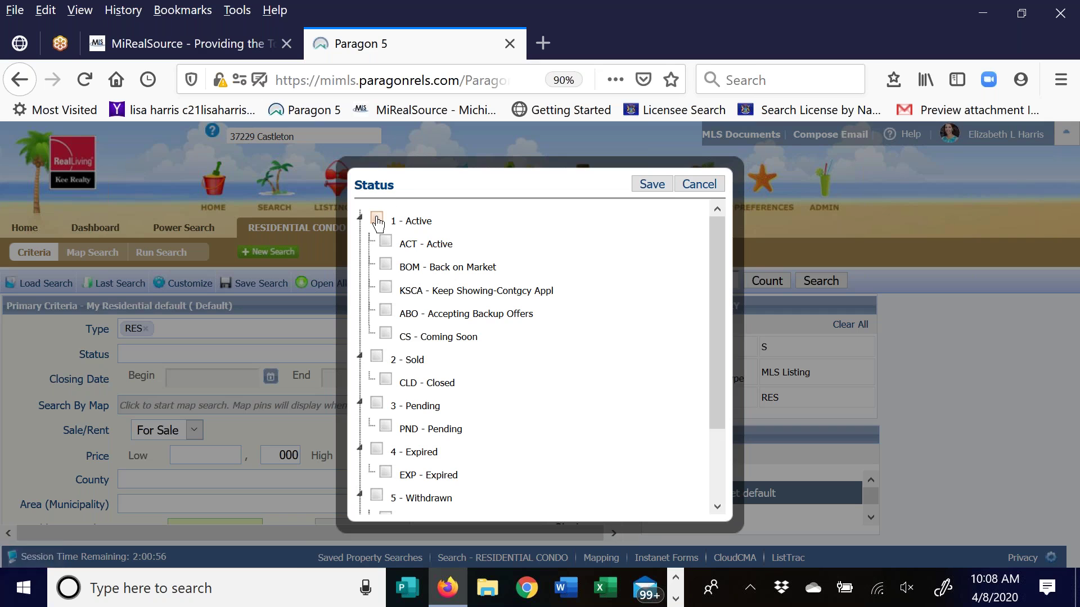
Tick the 1 - Active, 2 - Sold and 3 - Pending status groups and save
{"action": "left_click", "coordinate": [375, 220]}
{"action": "left_click", "coordinate": [378, 358]}
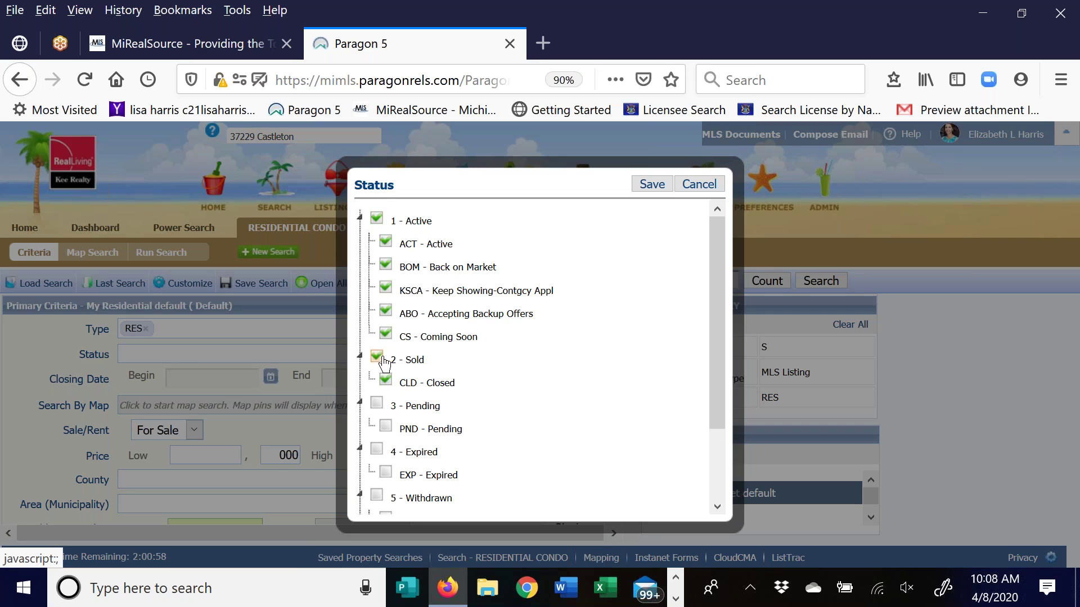
{"action": "left_click", "coordinate": [377, 405]}
{"action": "left_click", "coordinate": [385, 289]}
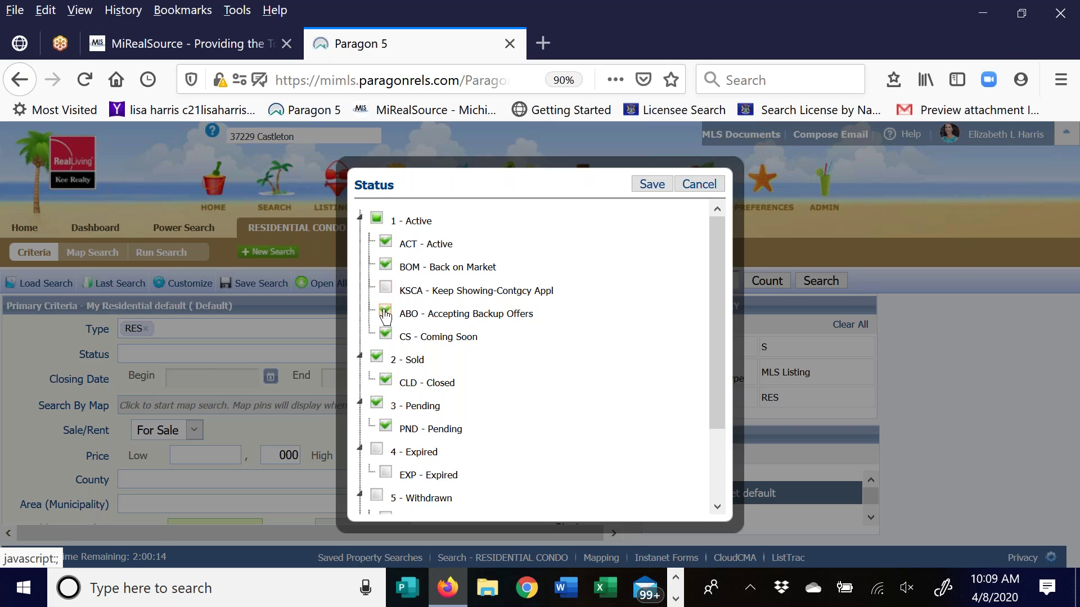
{"action": "left_click", "coordinate": [386, 290]}
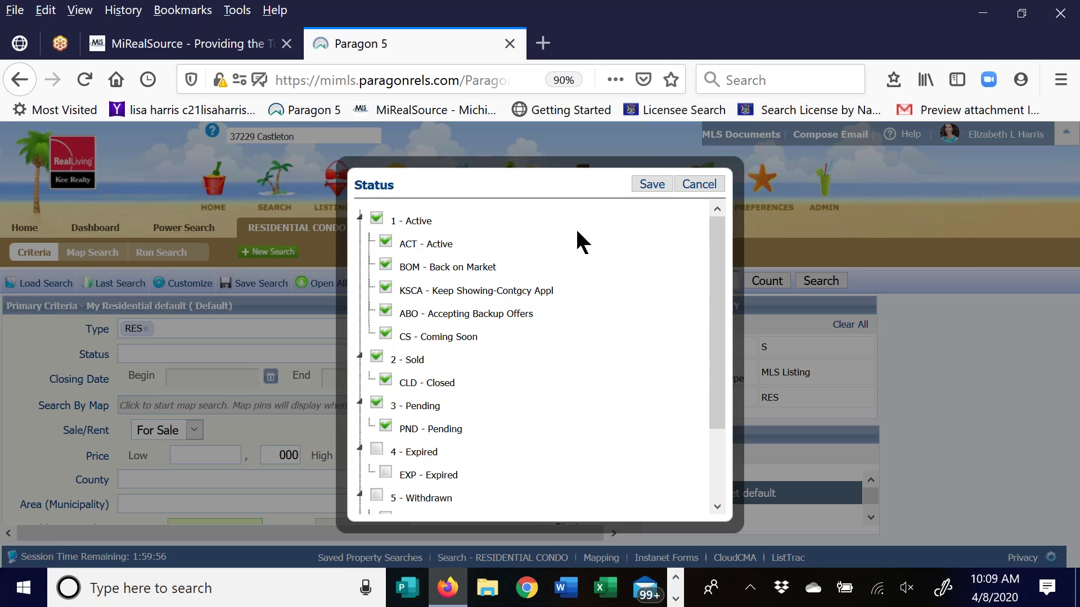
{"action": "left_click", "coordinate": [651, 185]}
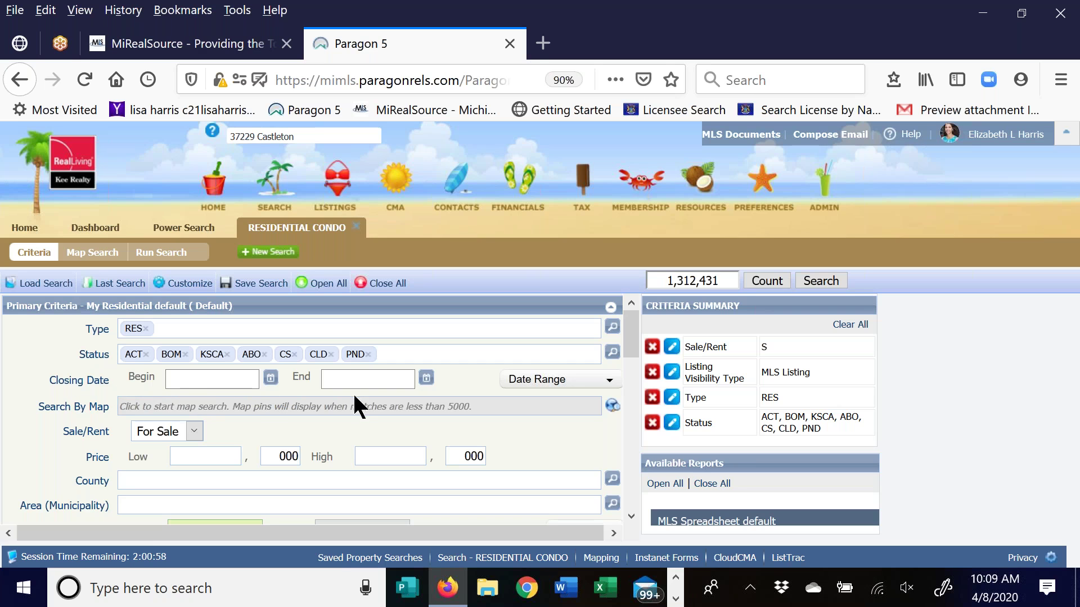
Limit closings to the last 6 months and the style to 1 Story
{"action": "left_click", "coordinate": [571, 384]}
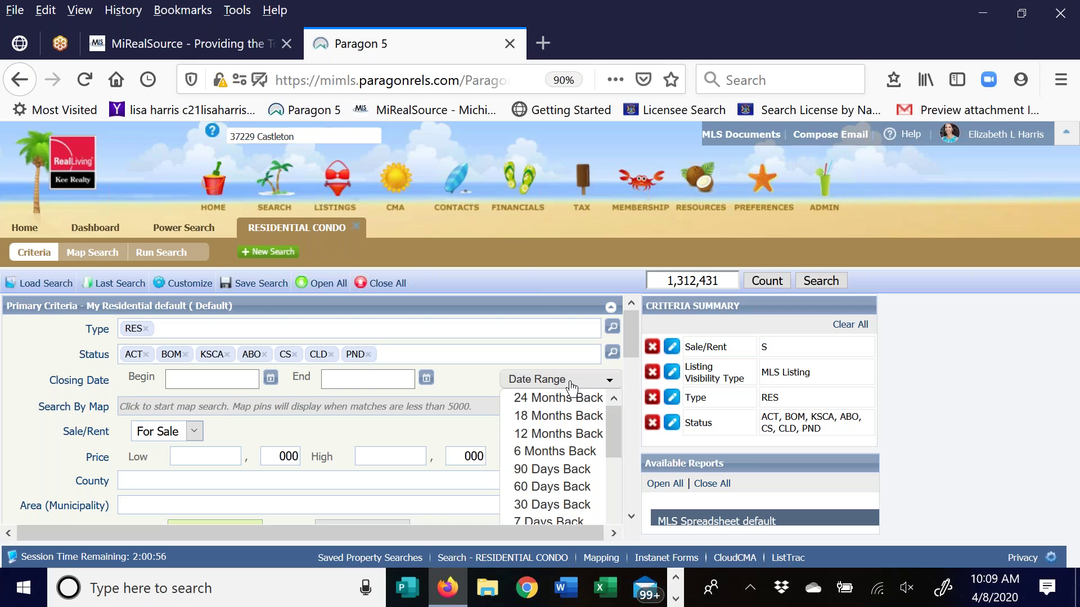
{"action": "left_click", "coordinate": [572, 451]}
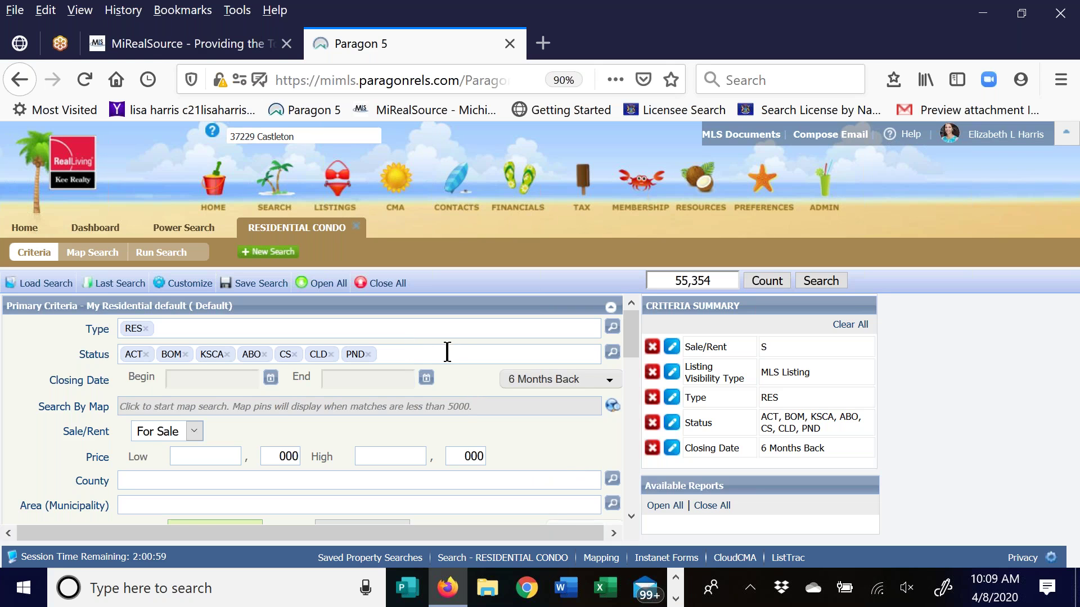
{"action": "scroll", "coordinate": [446, 349], "scroll_direction": "down", "scroll_amount": 3}
{"action": "scroll", "coordinate": [60, 345], "scroll_direction": "down", "scroll_amount": 2}
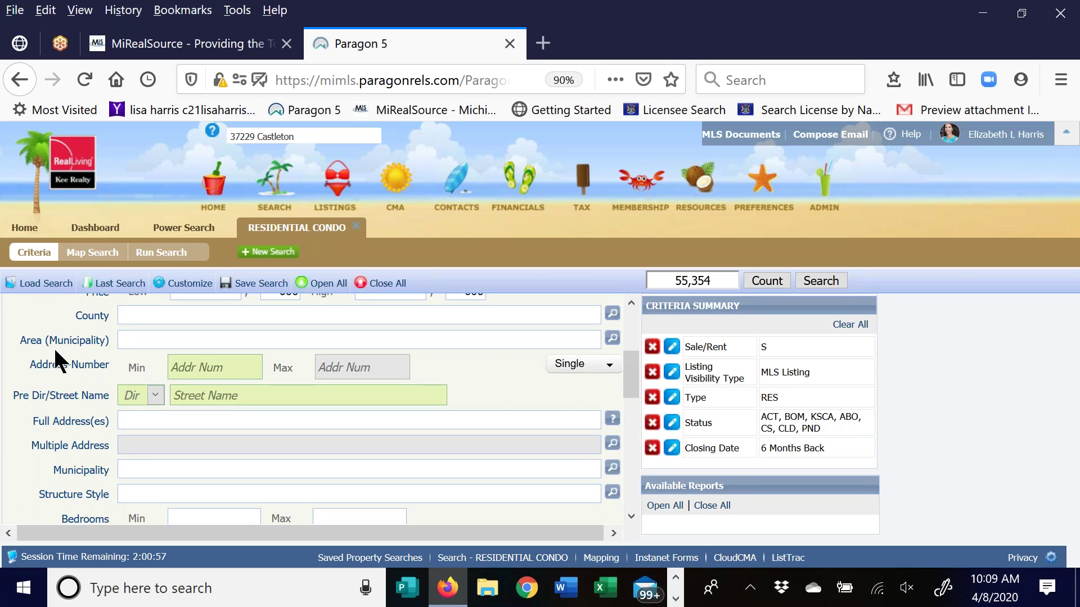
{"action": "scroll", "coordinate": [111, 328], "scroll_direction": "down", "scroll_amount": 4}
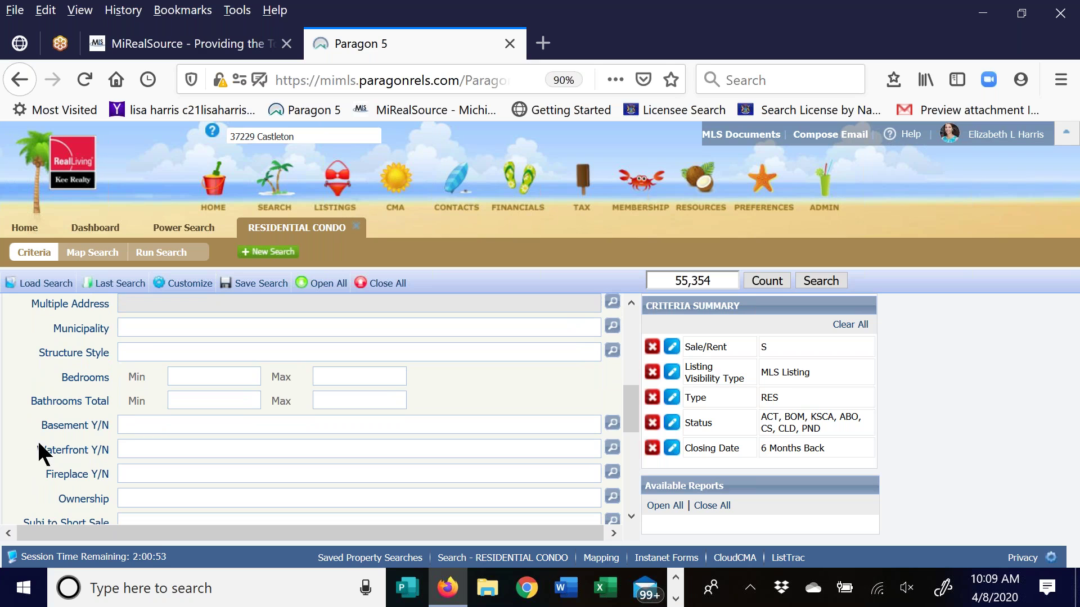
{"action": "left_click", "coordinate": [151, 354]}
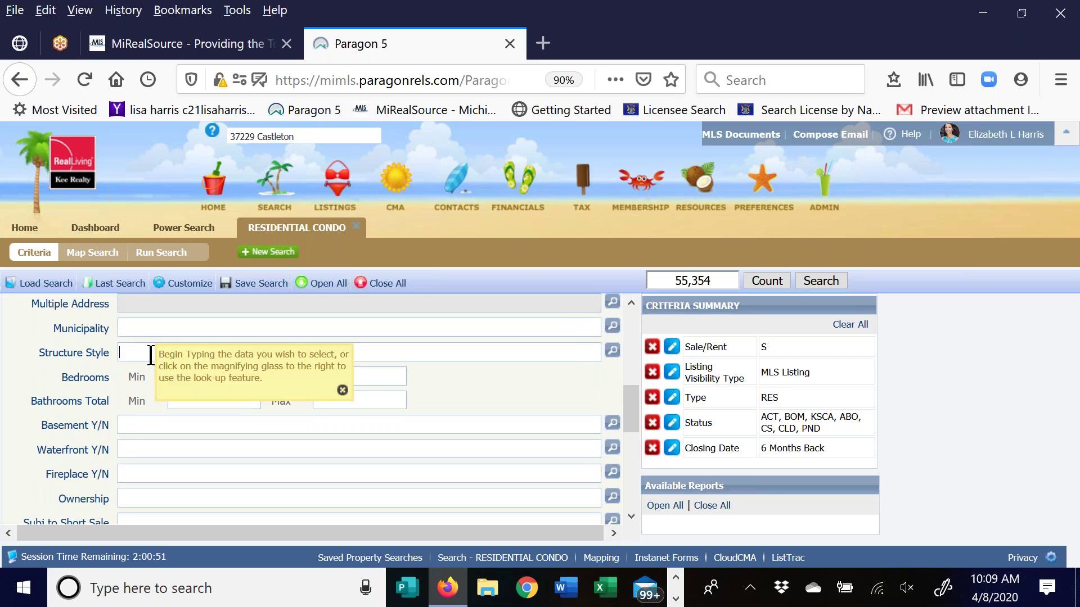
{"action": "type", "text": "1S"}
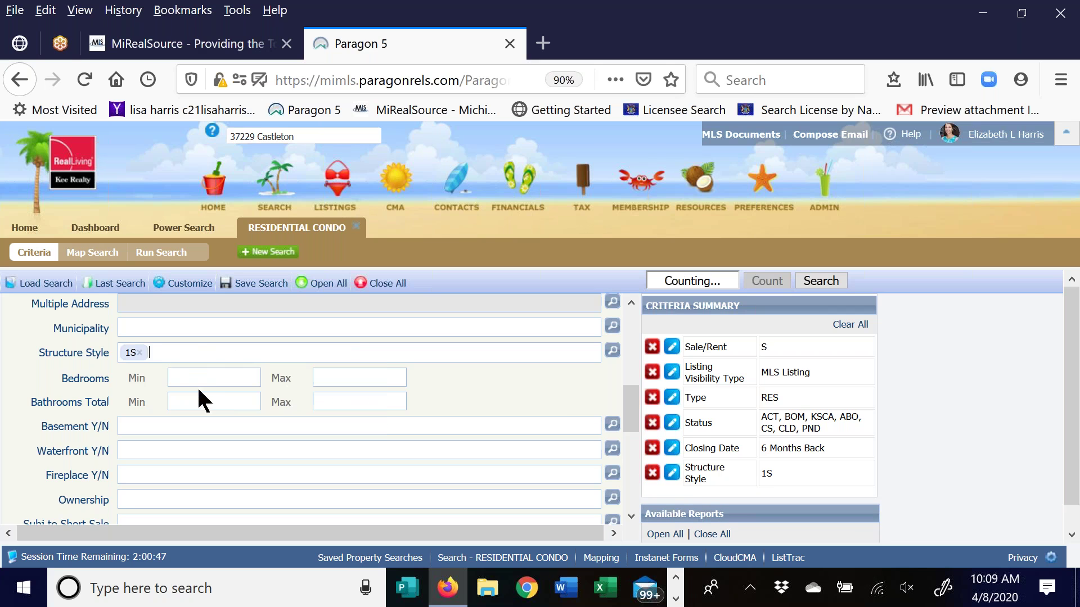
{"action": "left_click", "coordinate": [200, 388]}
Require at least 3 bedrooms, a basement and a 2-car garage
{"action": "left_click", "coordinate": [215, 380]}
{"action": "type", "text": "3"}
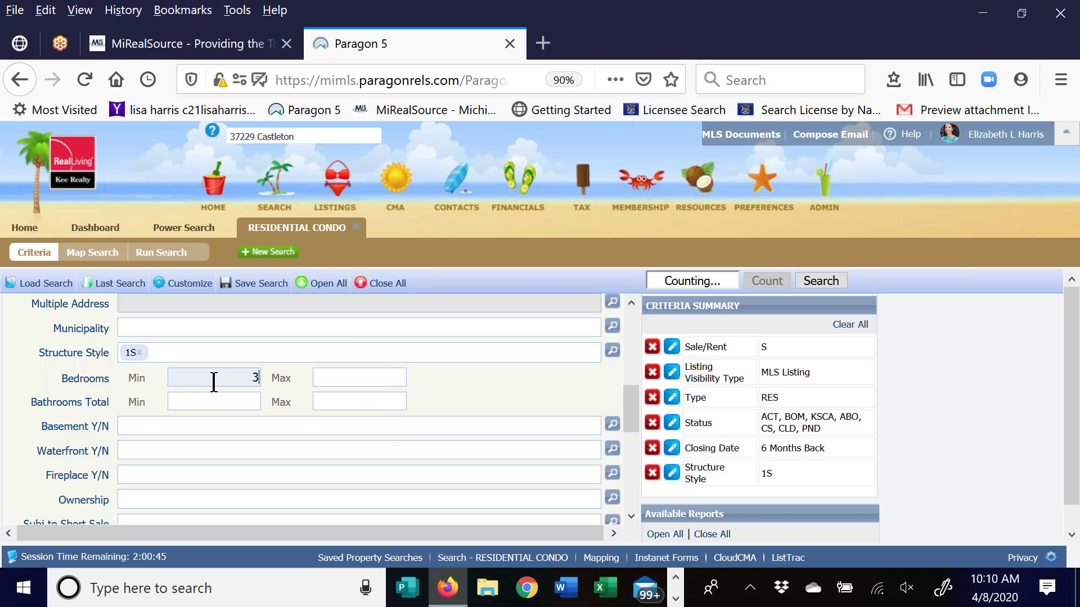
{"action": "scroll", "coordinate": [140, 403], "scroll_direction": "down", "scroll_amount": 1}
{"action": "left_click", "coordinate": [137, 403]}
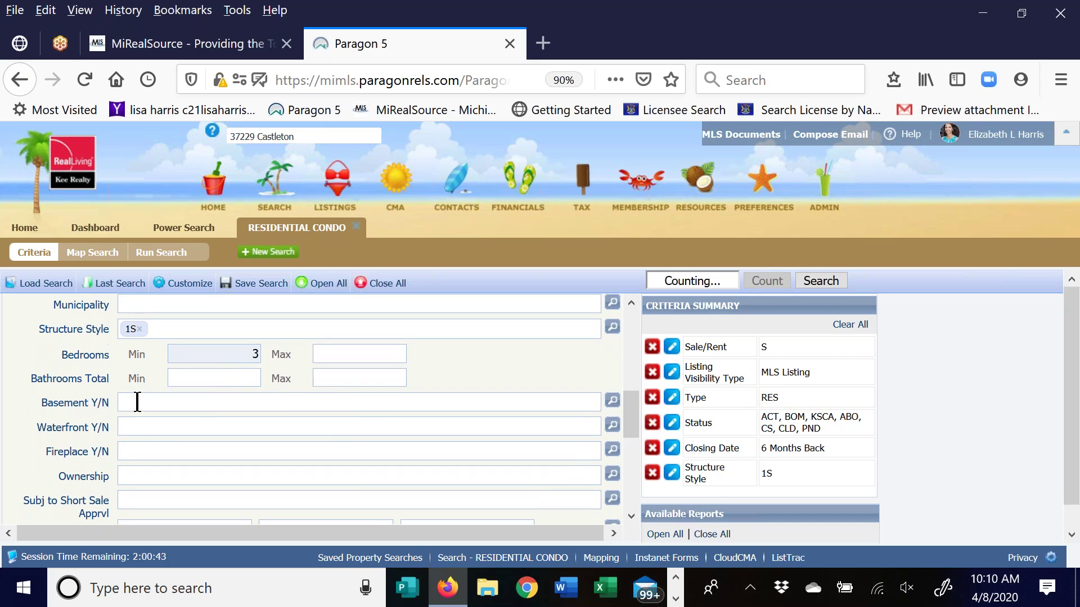
{"action": "type", "text": "y"}
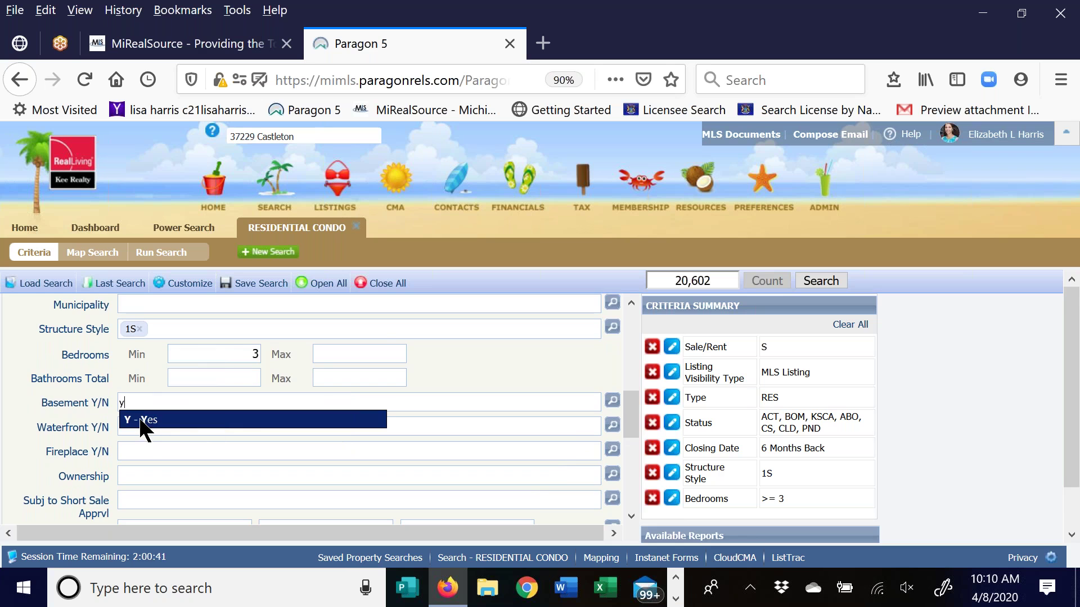
{"action": "left_click", "coordinate": [140, 420]}
{"action": "scroll", "coordinate": [407, 377], "scroll_direction": "down", "scroll_amount": 1}
{"action": "scroll", "coordinate": [402, 375], "scroll_direction": "down", "scroll_amount": 5}
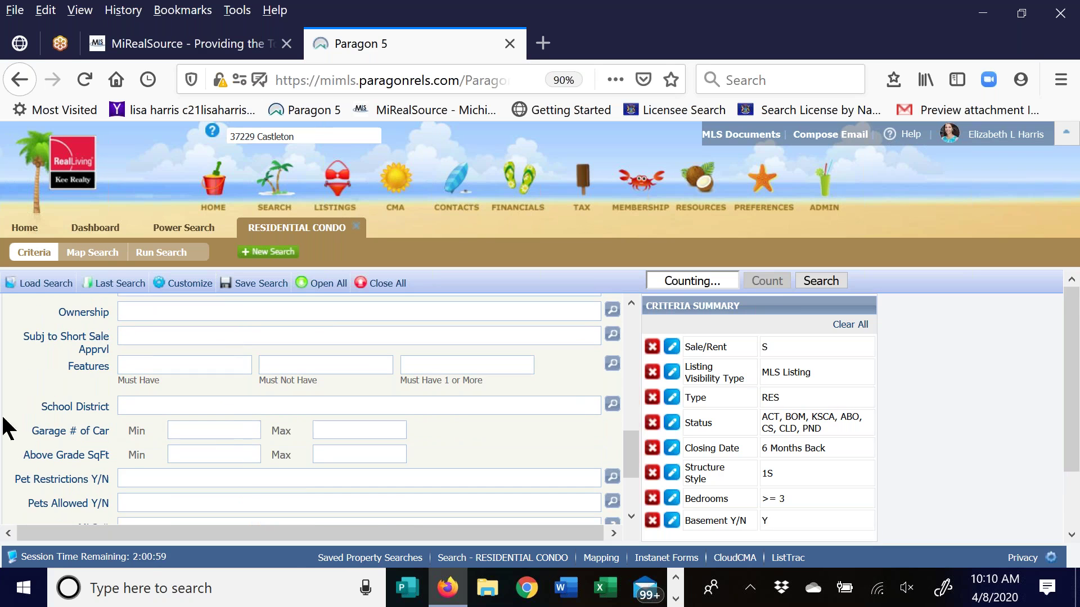
{"action": "left_click", "coordinate": [239, 430]}
{"action": "type", "text": "2"}
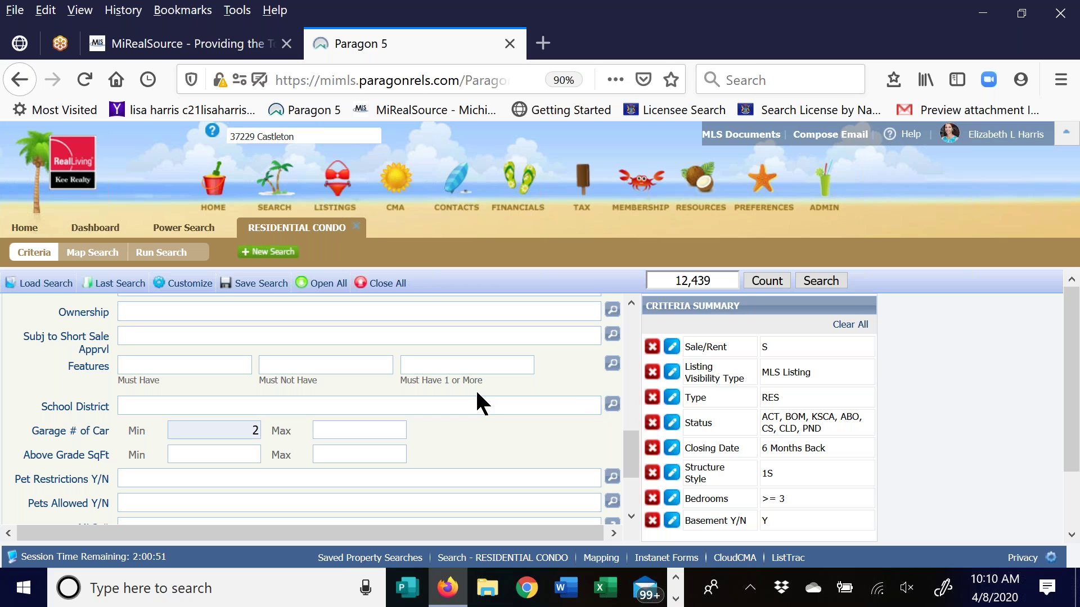
Set above-grade square footage to 1100 minimum and 1800 maximum, refreshing the count
{"action": "left_click", "coordinate": [207, 458]}
{"action": "type", "text": "1100"}
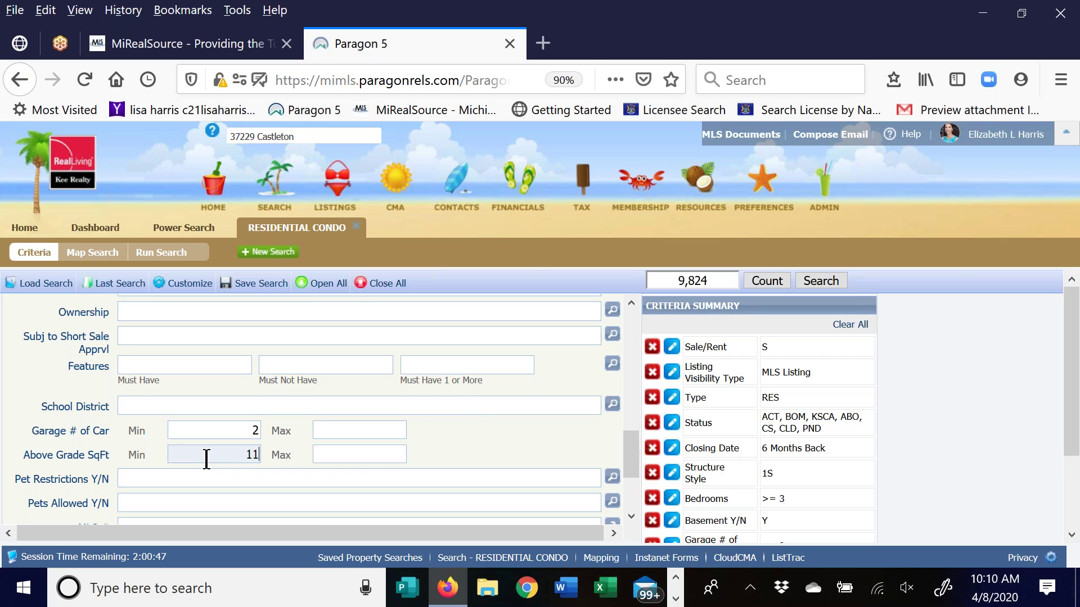
{"action": "left_click", "coordinate": [365, 456]}
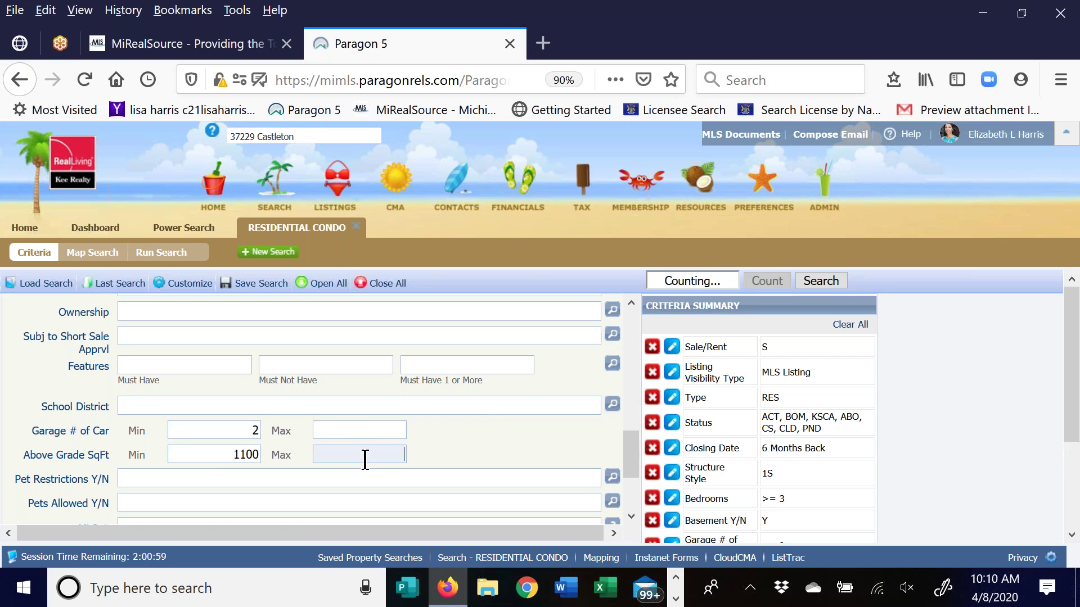
{"action": "type", "text": "1800"}
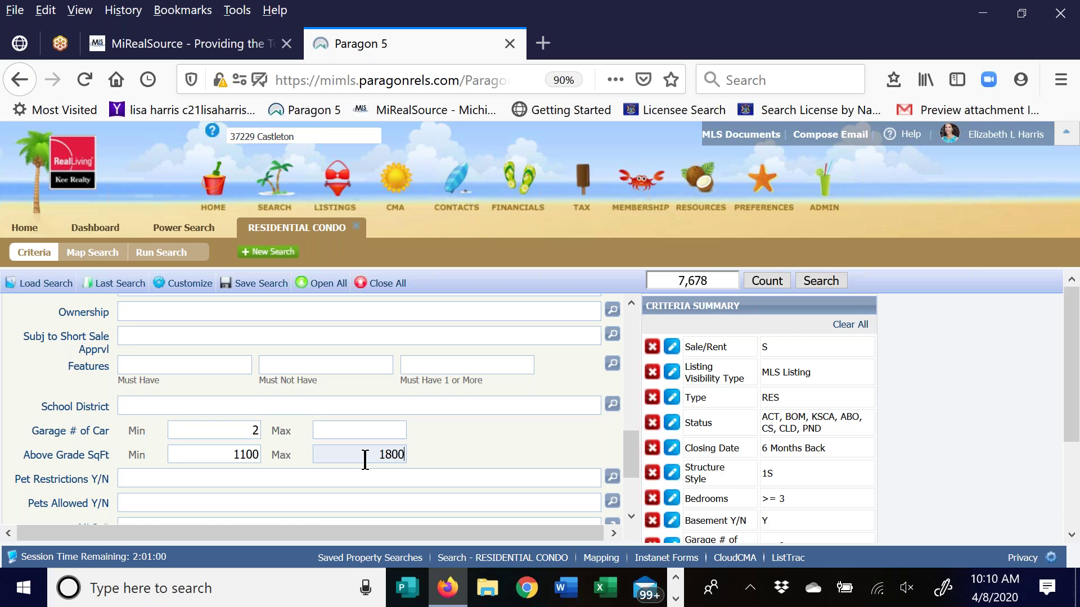
{"action": "left_click", "coordinate": [490, 441]}
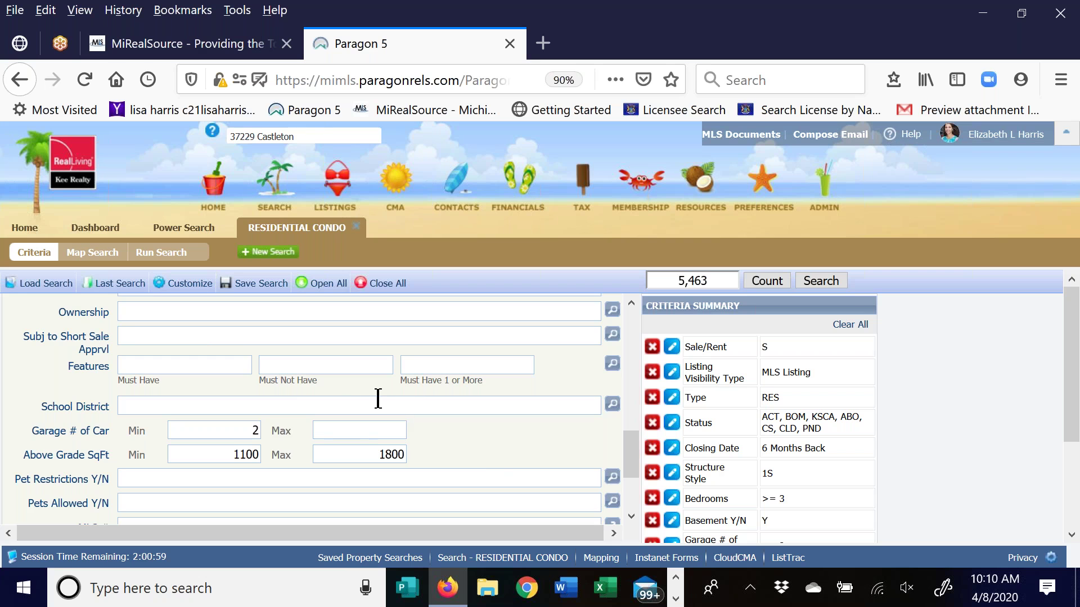
{"action": "scroll", "coordinate": [378, 399], "scroll_direction": "up", "scroll_amount": 10}
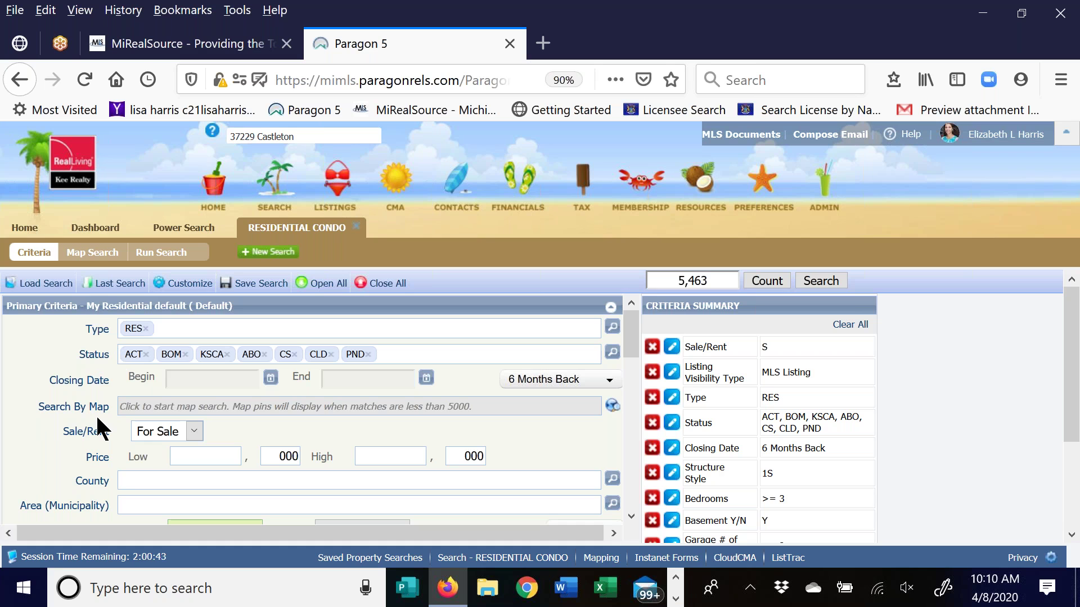
{"action": "left_click", "coordinate": [613, 407]}
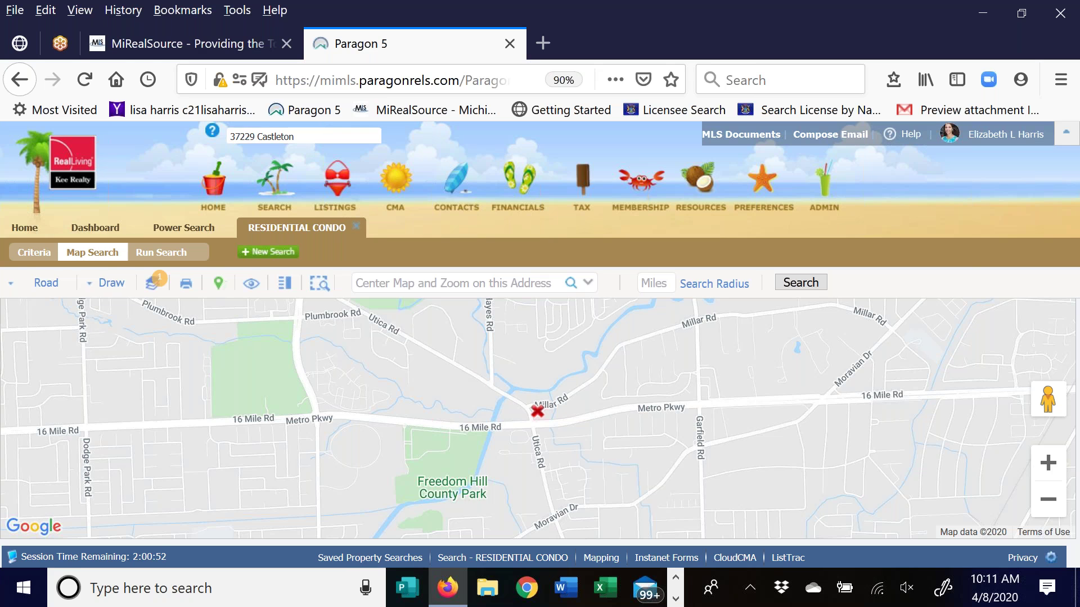
{"action": "left_click", "coordinate": [380, 283]}
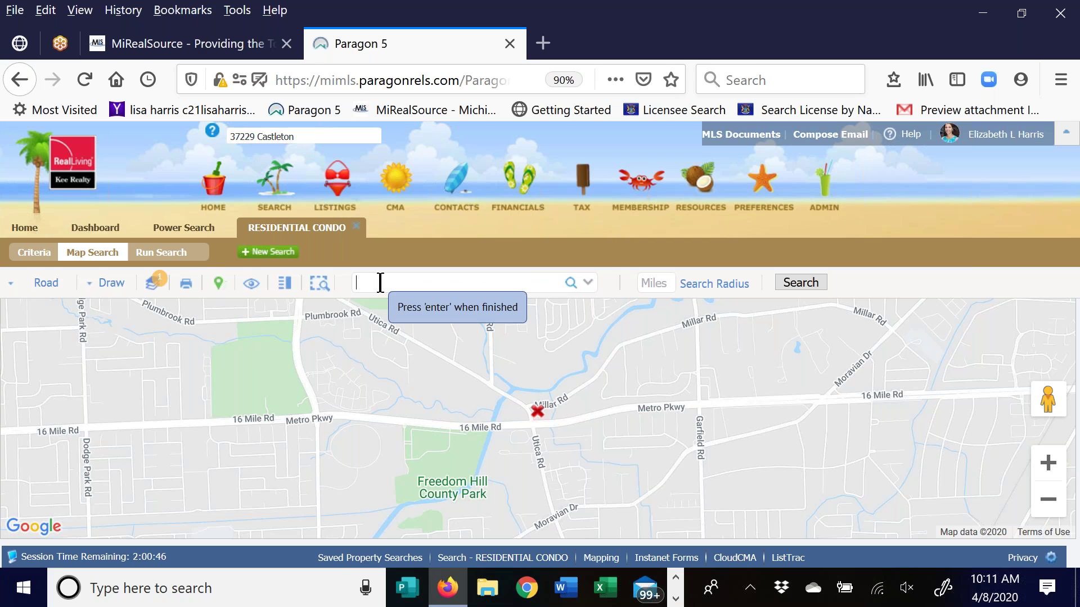
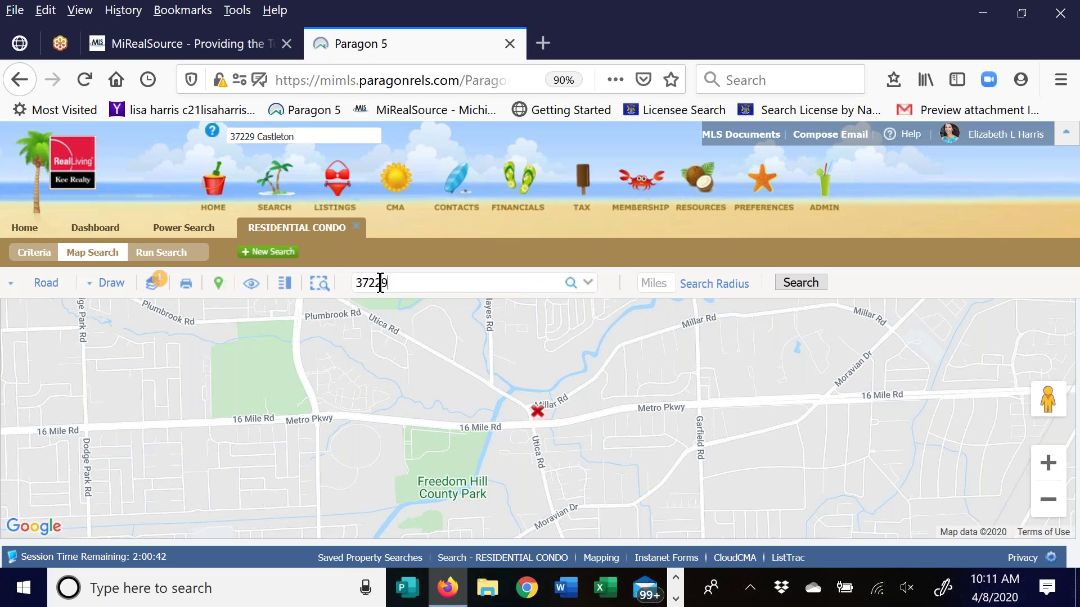
{"action": "key", "text": "Return"}
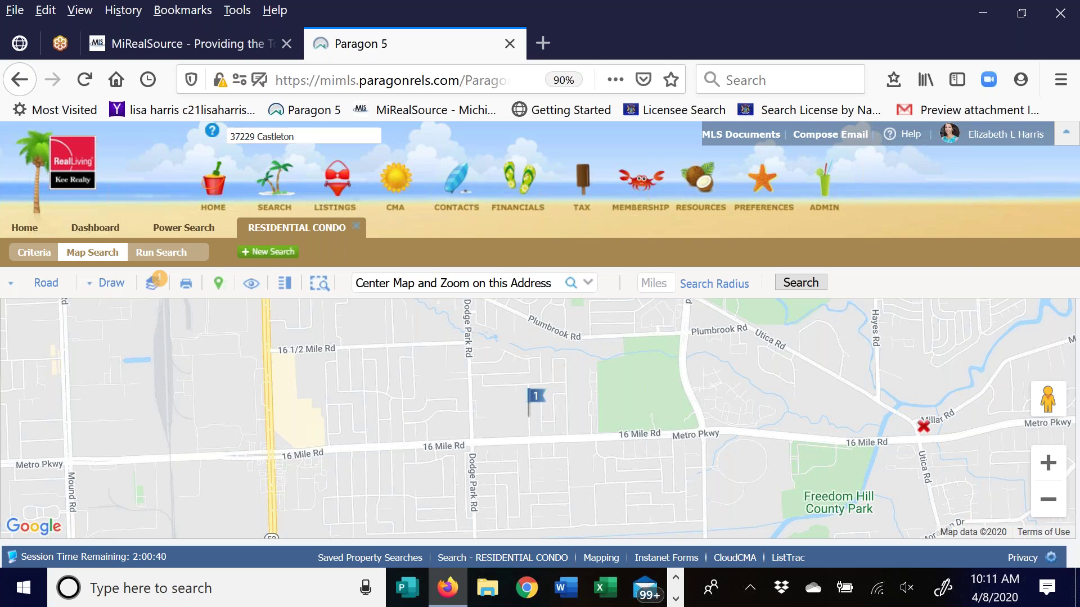
Pan the map around the subject property's flag
{"action": "scroll", "coordinate": [528, 439], "scroll_direction": "down", "scroll_amount": 1}
{"action": "left_click_drag", "start_coordinate": [574, 485], "coordinate": [528, 479]}
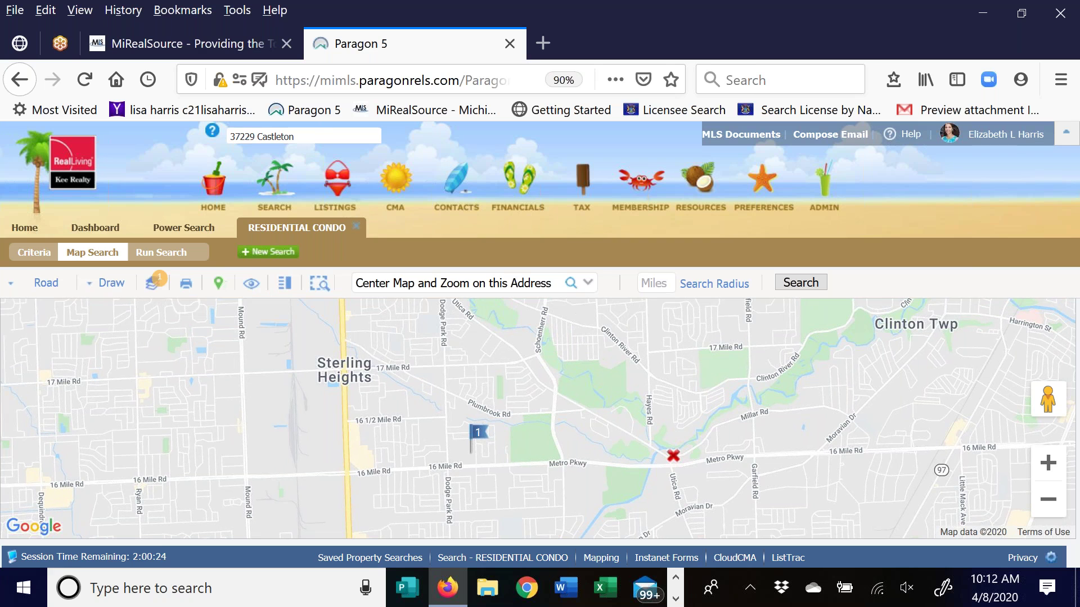
{"action": "left_click", "coordinate": [109, 290]}
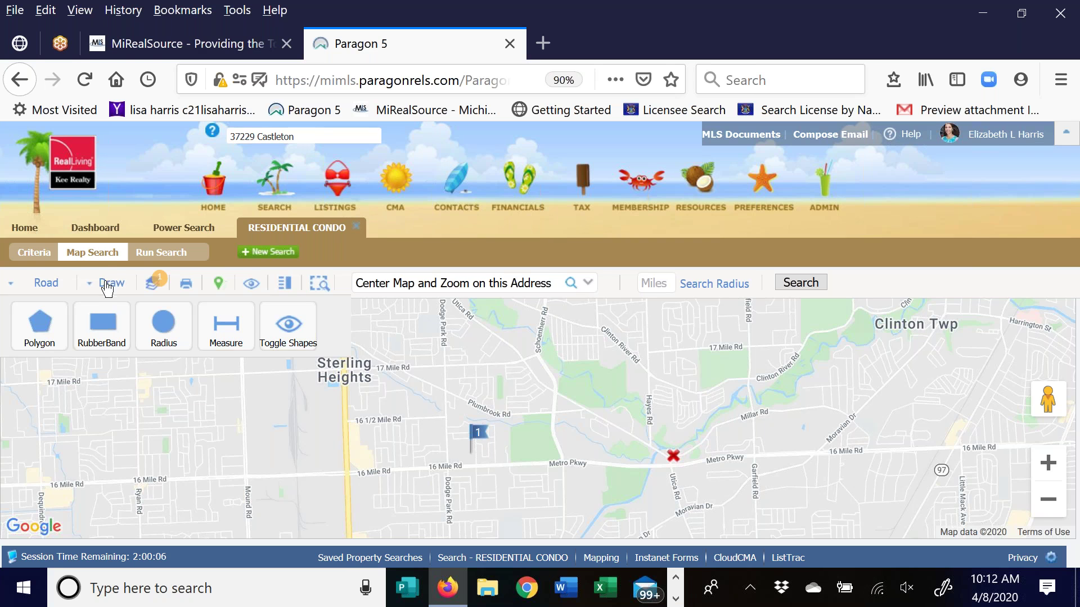
Delete an accidentally drawn small triangle on 16 Mile Rd
{"action": "left_click", "coordinate": [39, 332]}
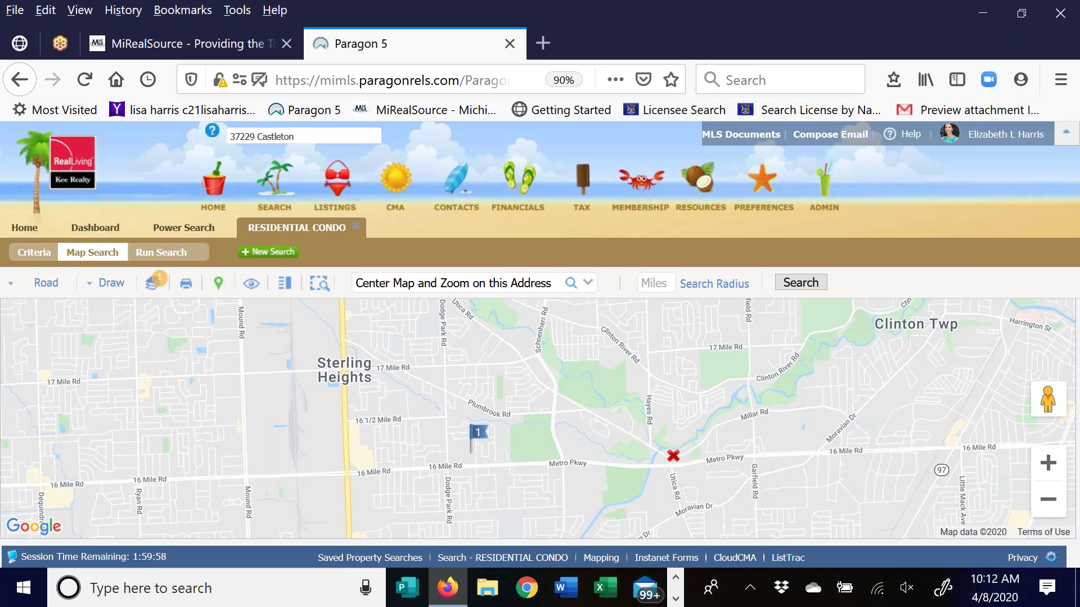
{"action": "left_click", "coordinate": [461, 467]}
{"action": "left_click", "coordinate": [560, 464]}
{"action": "double_click", "coordinate": [556, 441]}
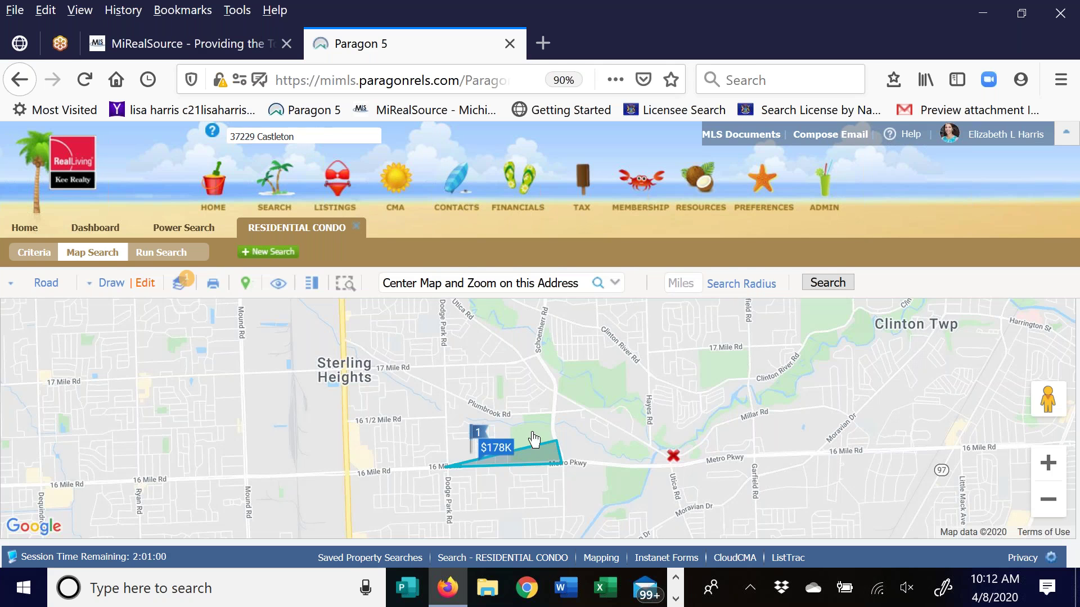
{"action": "left_click", "coordinate": [179, 280]}
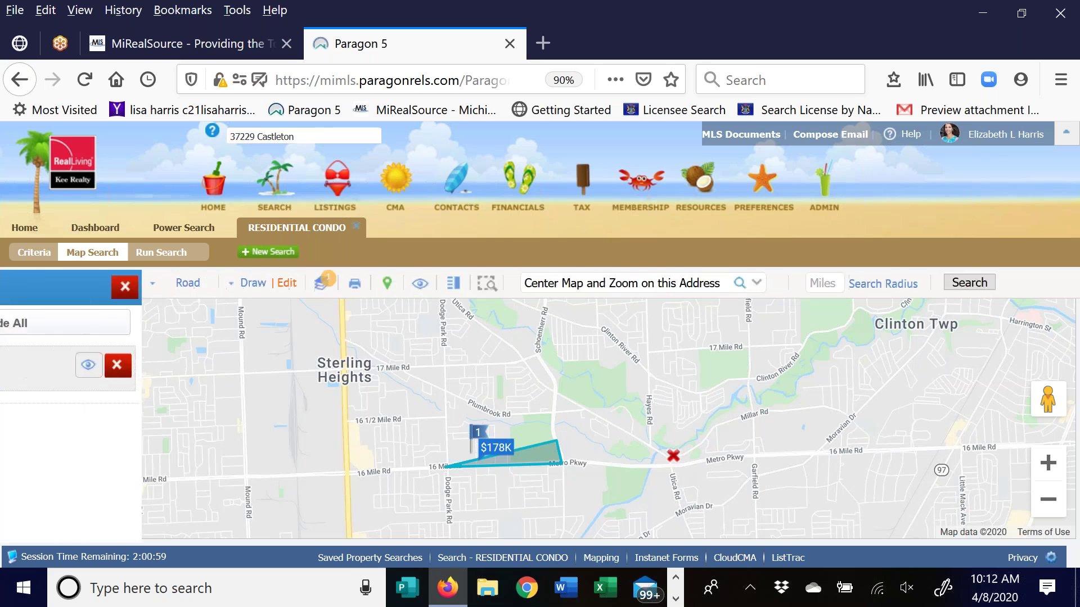
{"action": "left_click", "coordinate": [242, 366]}
{"action": "left_click", "coordinate": [128, 286]}
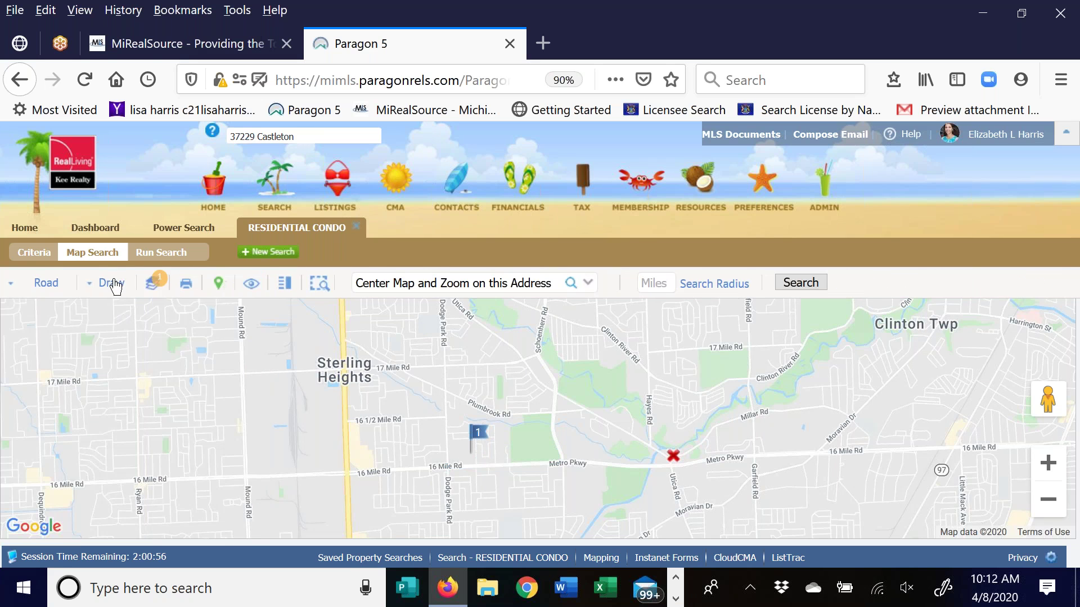
Draw a polygon from 16 Mile Rd north to 17 Mile Rd around the subject
{"action": "left_click", "coordinate": [111, 283]}
{"action": "left_click", "coordinate": [103, 321]}
{"action": "left_click", "coordinate": [454, 466]}
{"action": "left_click", "coordinate": [563, 464]}
{"action": "left_click", "coordinate": [554, 412]}
{"action": "left_click", "coordinate": [555, 380]}
{"action": "left_click", "coordinate": [539, 356]}
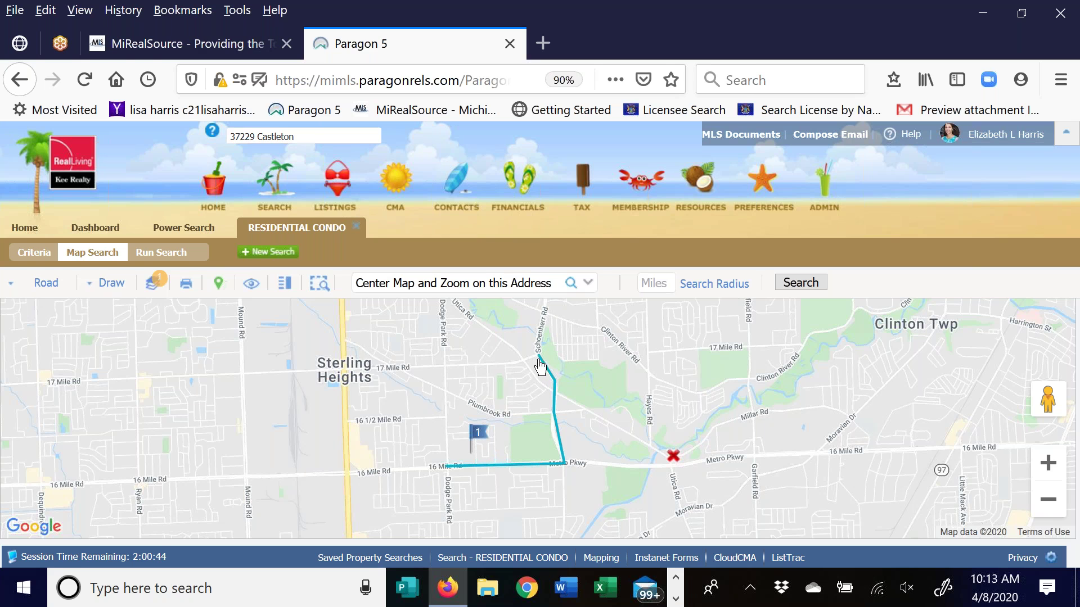
{"action": "left_click", "coordinate": [500, 366]}
{"action": "left_click", "coordinate": [445, 365]}
{"action": "left_click", "coordinate": [446, 466]}
{"action": "left_click", "coordinate": [445, 466]}
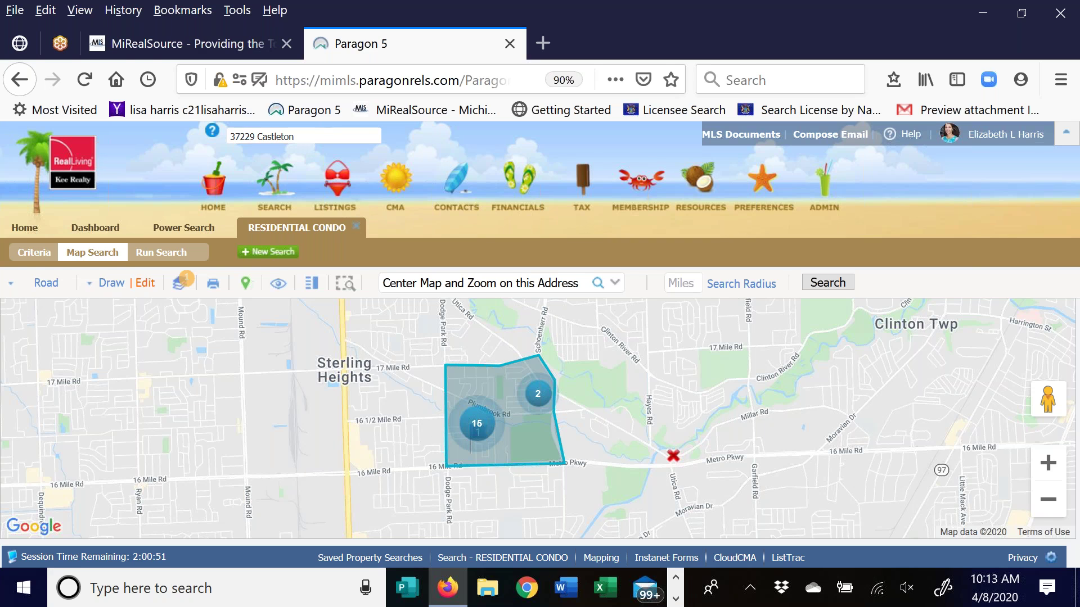
Remove a stray rectangle, then drag the polygon's southeast vertex out along Metro Pkwy
{"action": "left_click", "coordinate": [110, 283]}
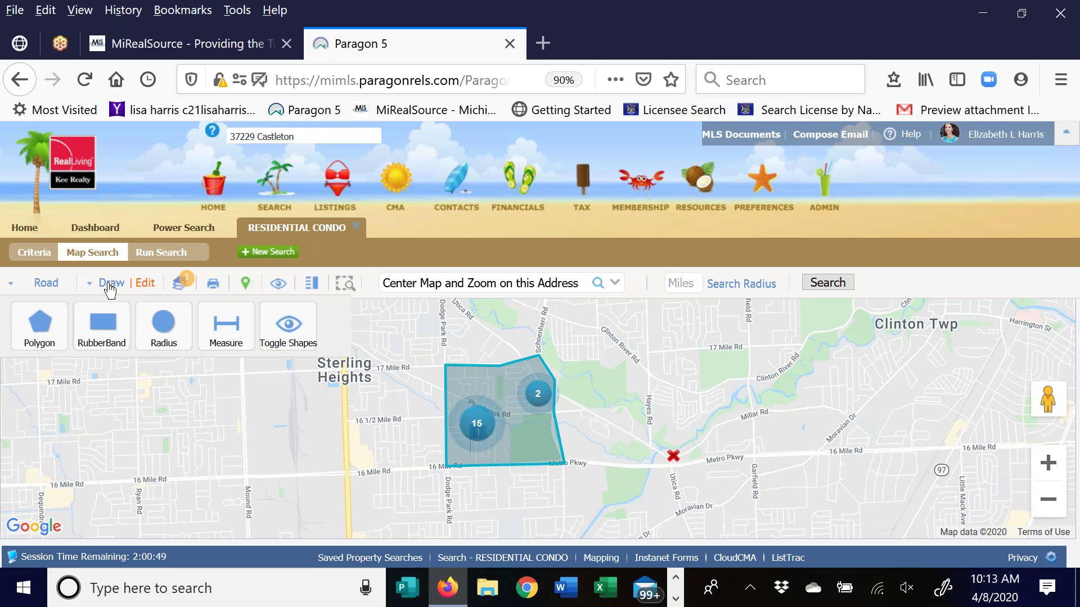
{"action": "left_click", "coordinate": [109, 331]}
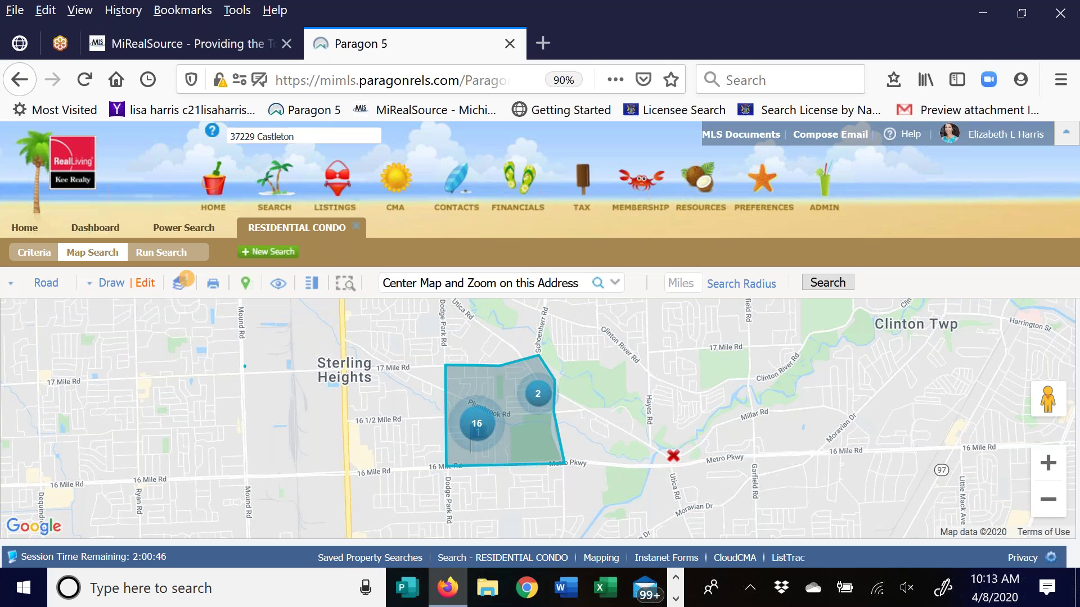
{"action": "mouse_move", "coordinate": [244, 365]}
{"action": "left_mouse_down"}
{"action": "mouse_move", "coordinate": [325, 468]}
{"action": "mouse_move", "coordinate": [354, 478]}
{"action": "left_mouse_up"}
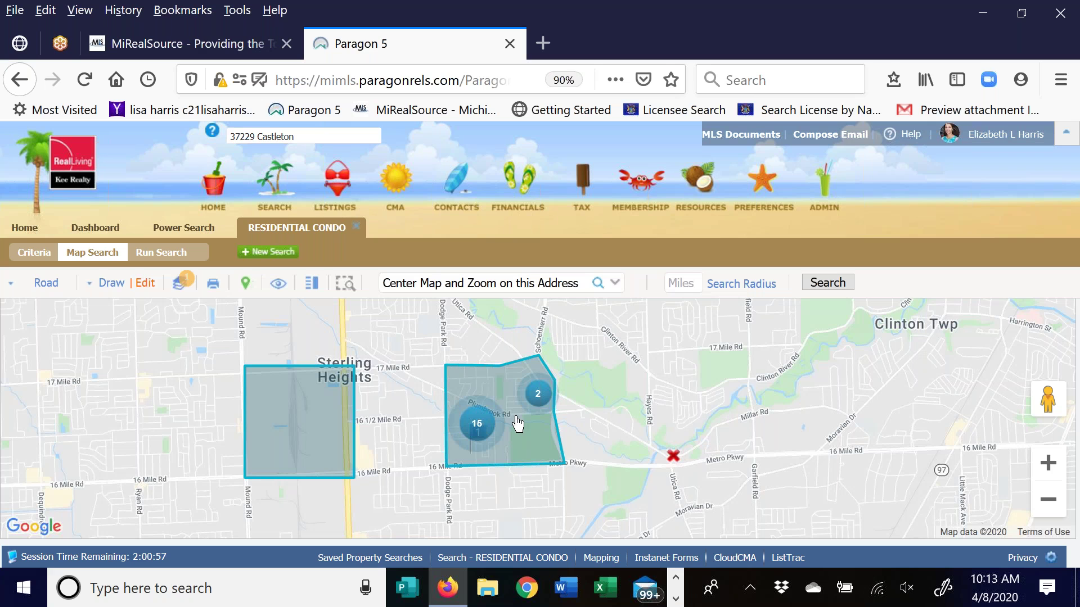
{"action": "left_click", "coordinate": [145, 283]}
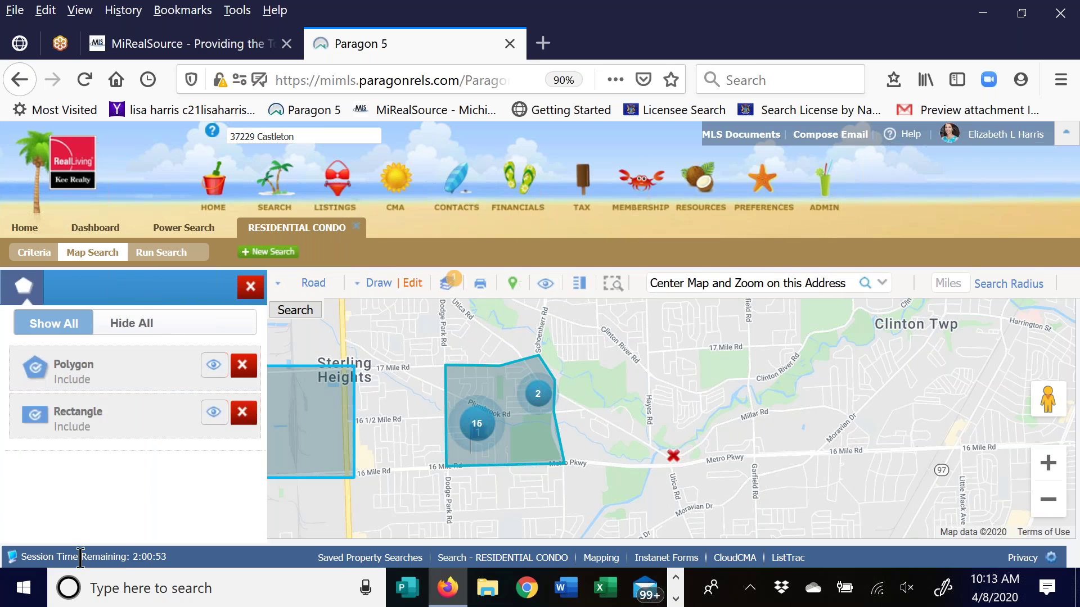
{"action": "left_click", "coordinate": [246, 417]}
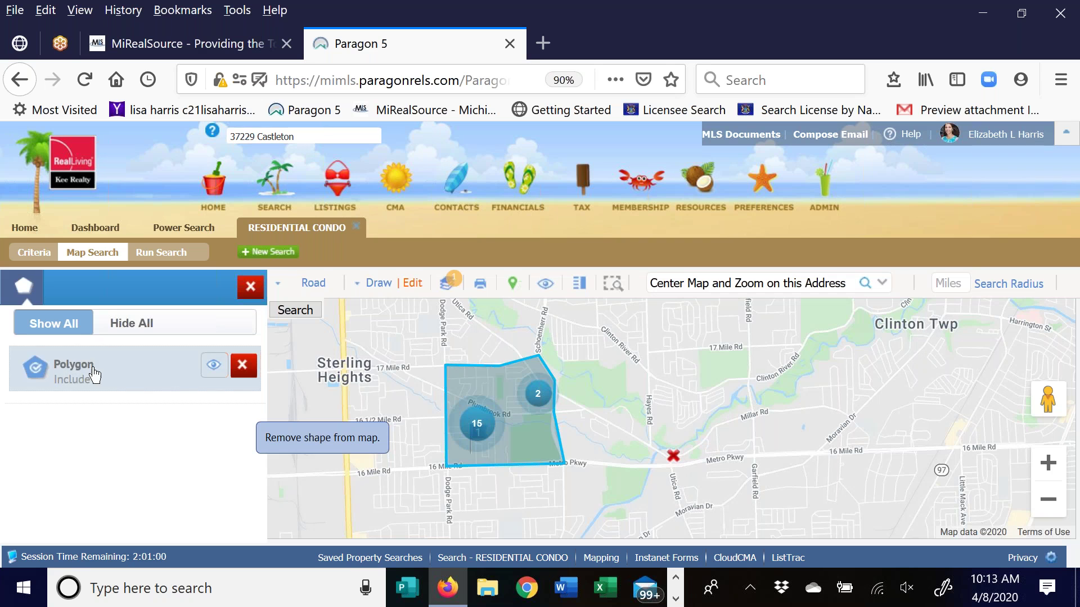
{"action": "left_click", "coordinate": [97, 371]}
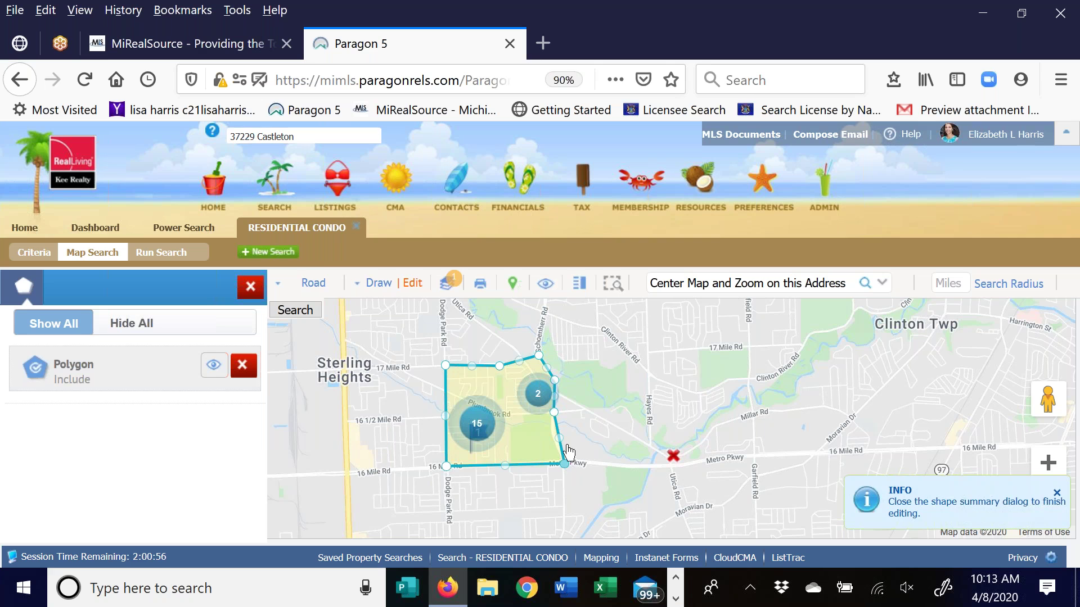
{"action": "mouse_move", "coordinate": [564, 464]}
{"action": "left_mouse_down"}
{"action": "mouse_move", "coordinate": [595, 527]}
{"action": "mouse_move", "coordinate": [572, 447]}
{"action": "left_mouse_up"}
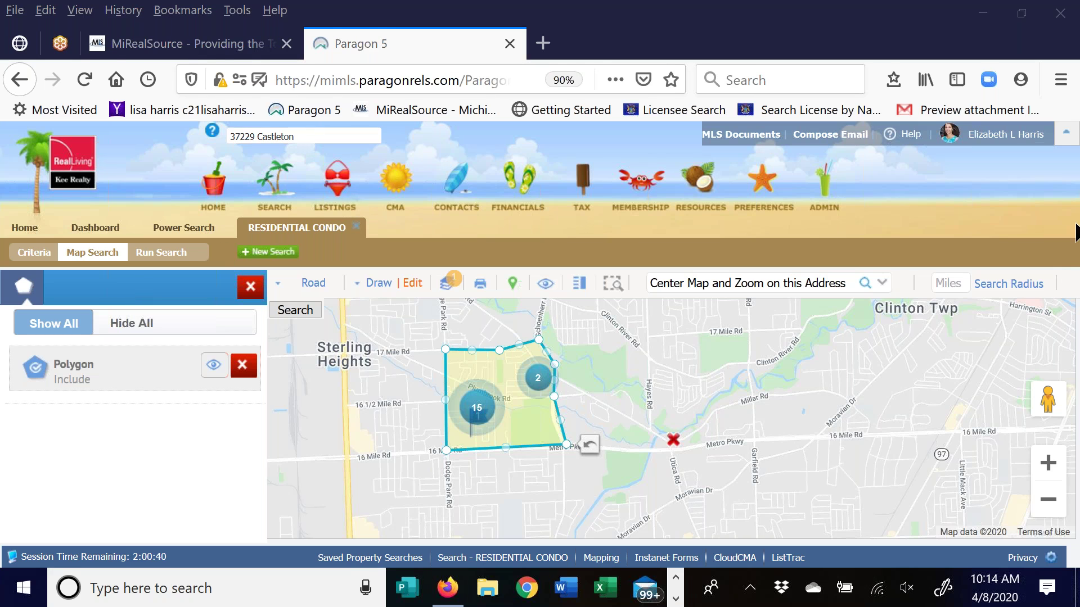
Confirm Shape 1: Polygon in Criteria and search, listing 17 results averaging $181,167
{"action": "left_click", "coordinate": [245, 284]}
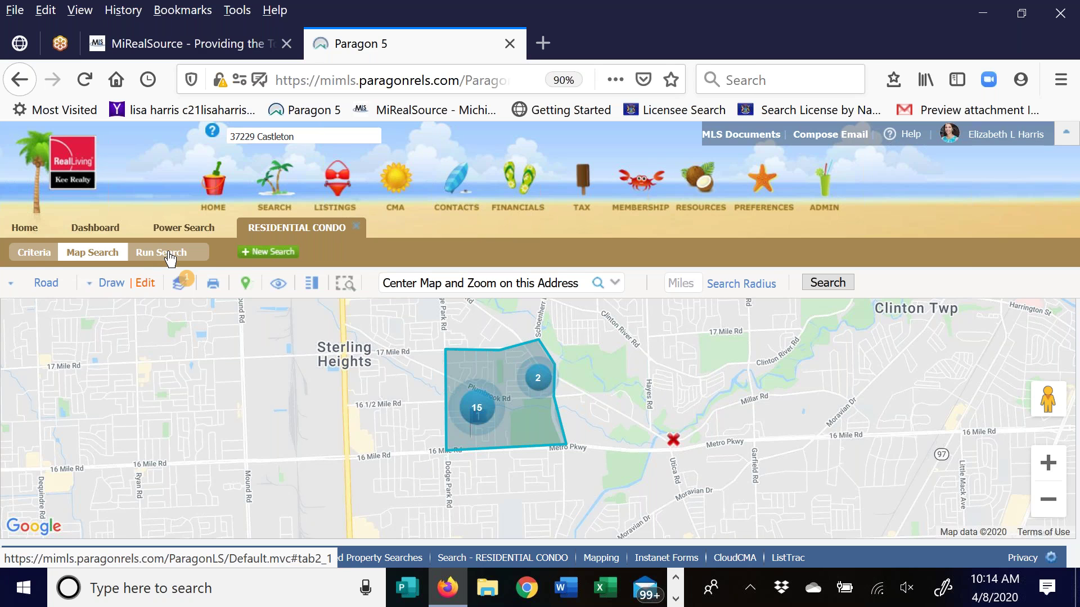
{"action": "left_click", "coordinate": [30, 258]}
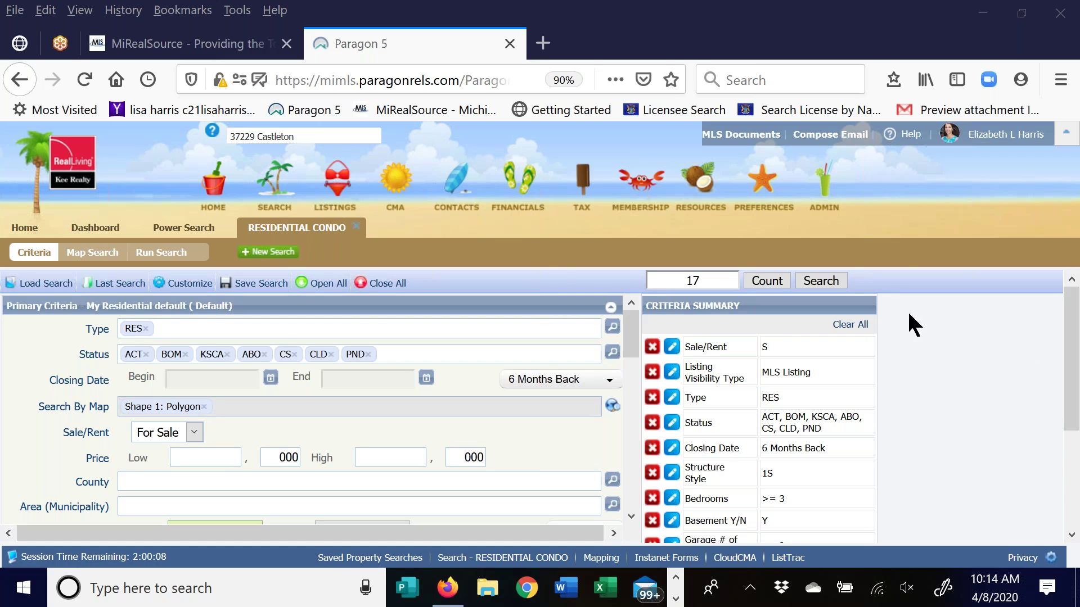
{"action": "left_click", "coordinate": [831, 283]}
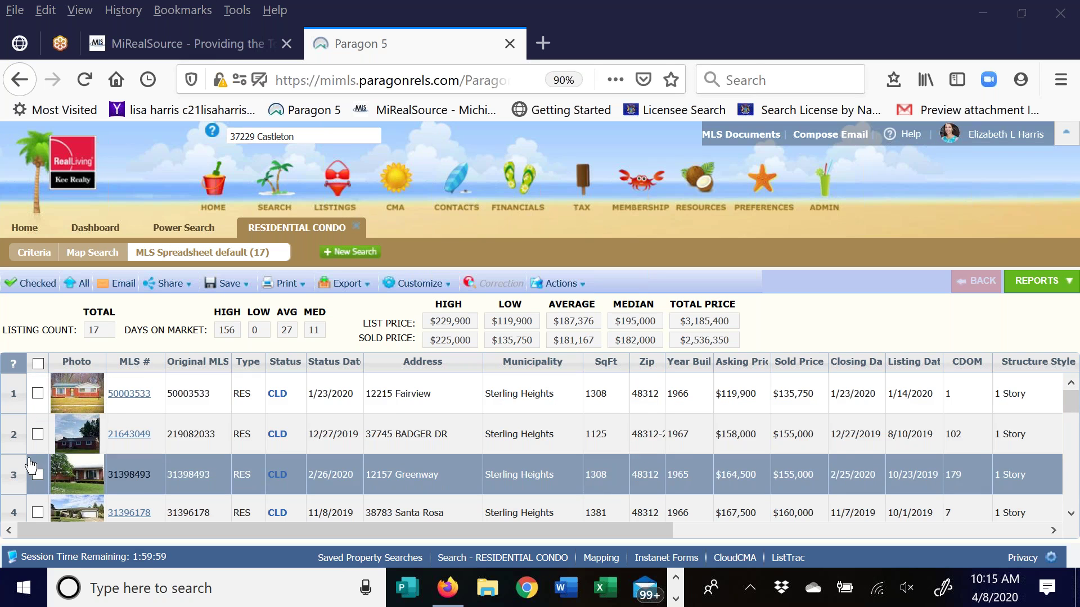
Tick rows 5 through 9, including the pending listing, as comps
{"action": "left_click", "coordinate": [1070, 513]}
{"action": "left_click", "coordinate": [1071, 513]}
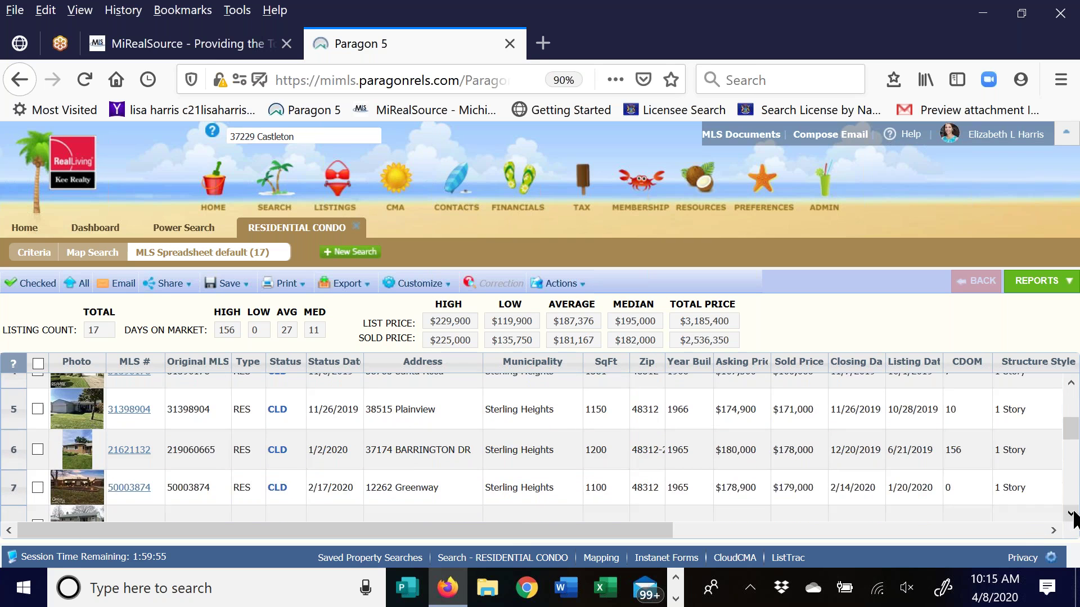
{"action": "left_click", "coordinate": [37, 450]}
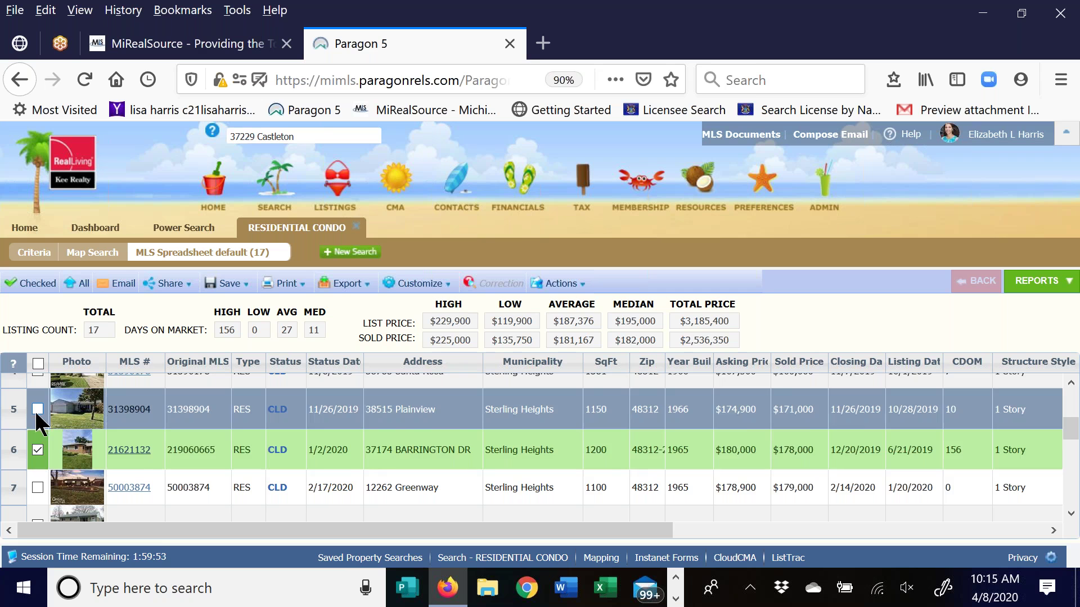
{"action": "left_click", "coordinate": [37, 409]}
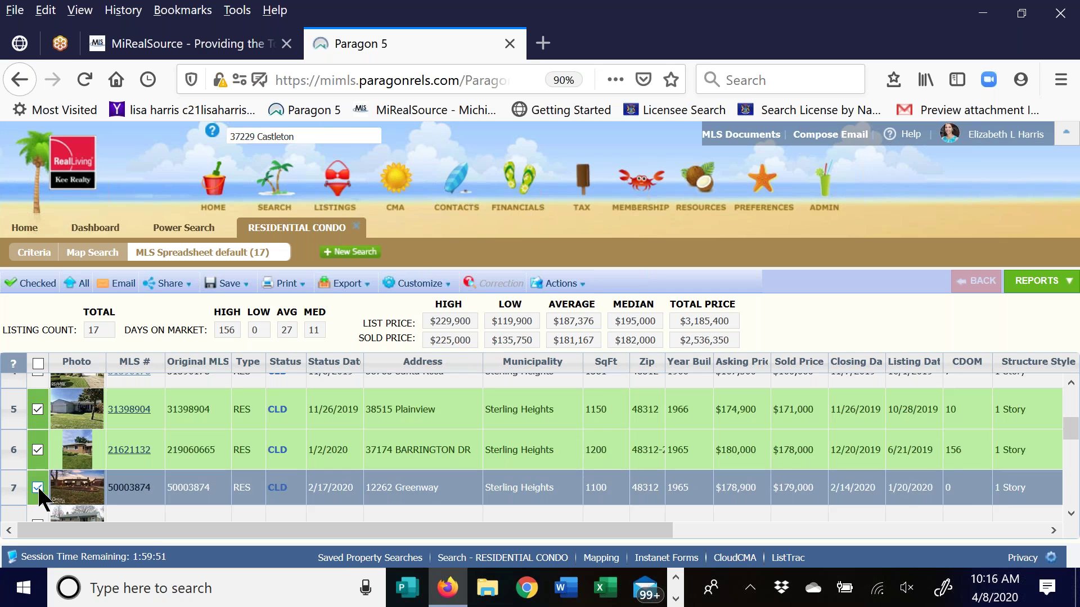
{"action": "left_click", "coordinate": [37, 487]}
{"action": "left_click", "coordinate": [1071, 515]}
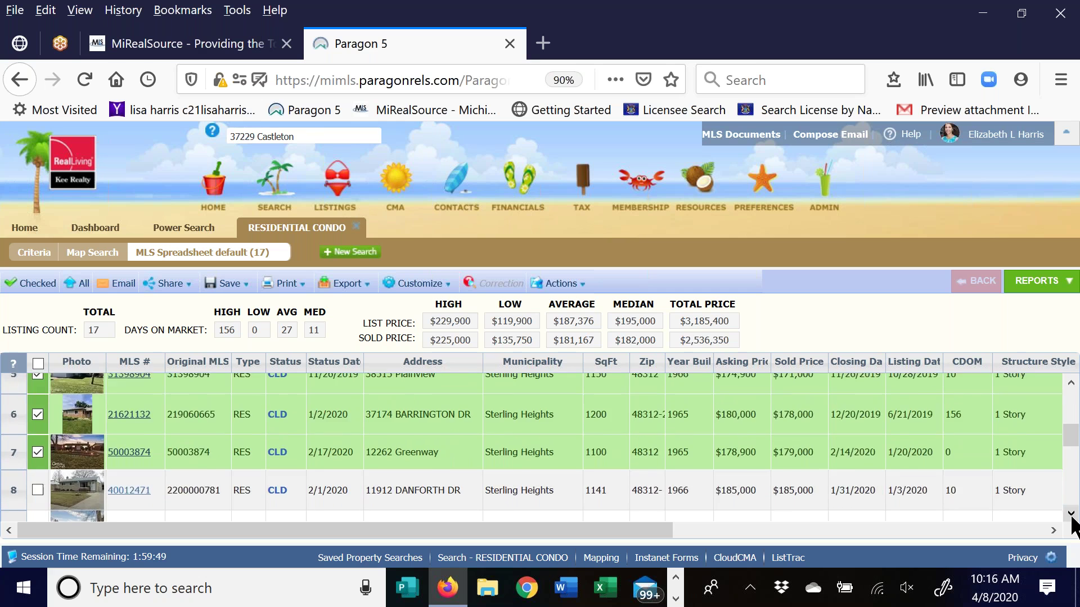
{"action": "left_click", "coordinate": [1071, 514]}
{"action": "left_click", "coordinate": [1071, 514]}
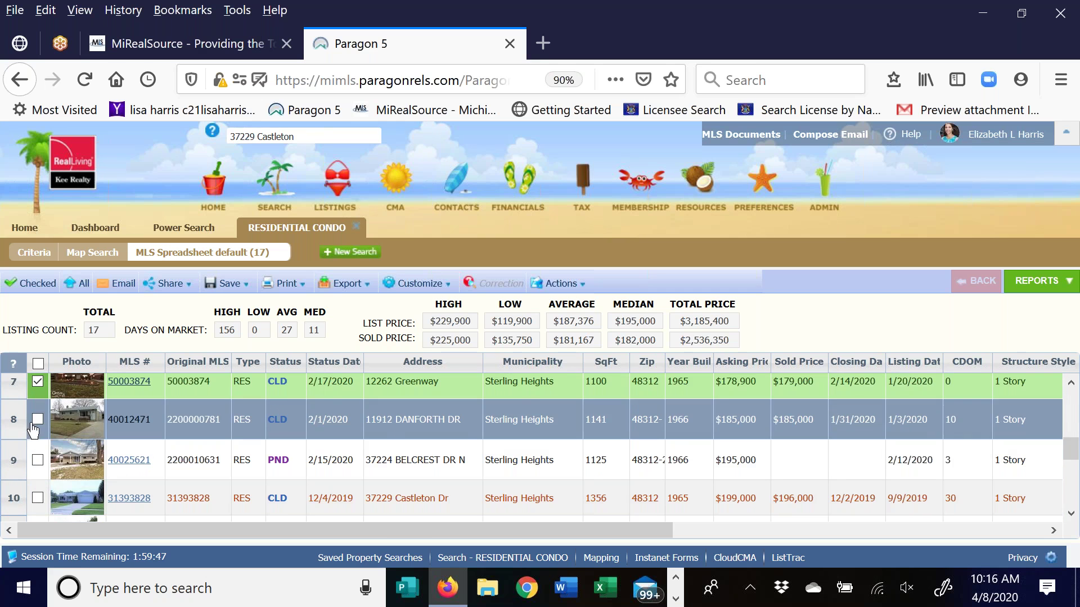
{"action": "left_click", "coordinate": [37, 419]}
{"action": "left_click", "coordinate": [37, 460]}
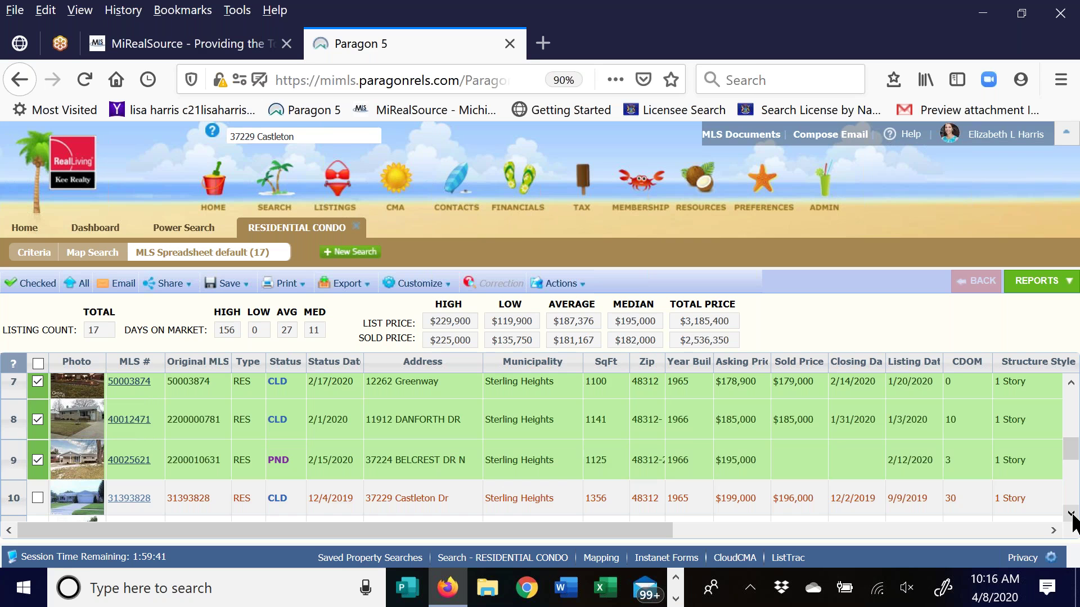
{"action": "left_click", "coordinate": [1071, 514]}
{"action": "left_click", "coordinate": [1071, 514]}
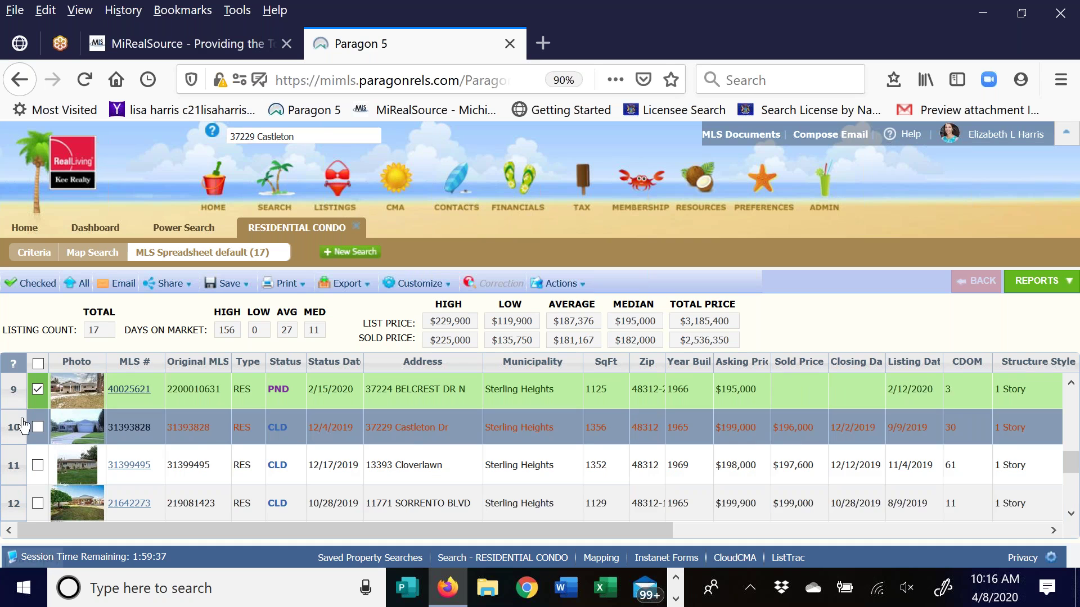
{"action": "left_click", "coordinate": [38, 427]}
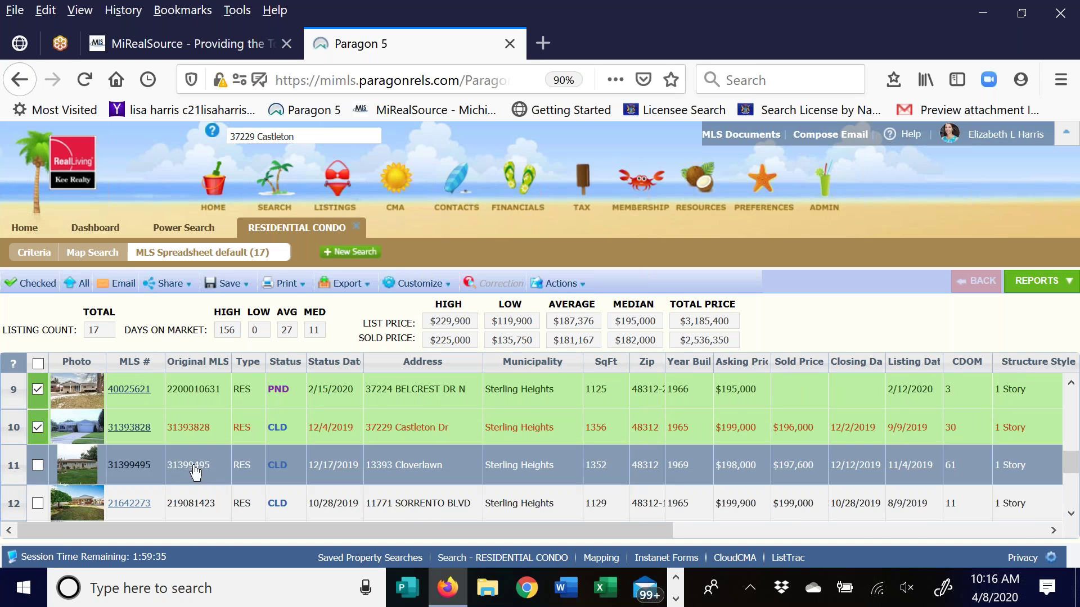
{"action": "left_click", "coordinate": [37, 465]}
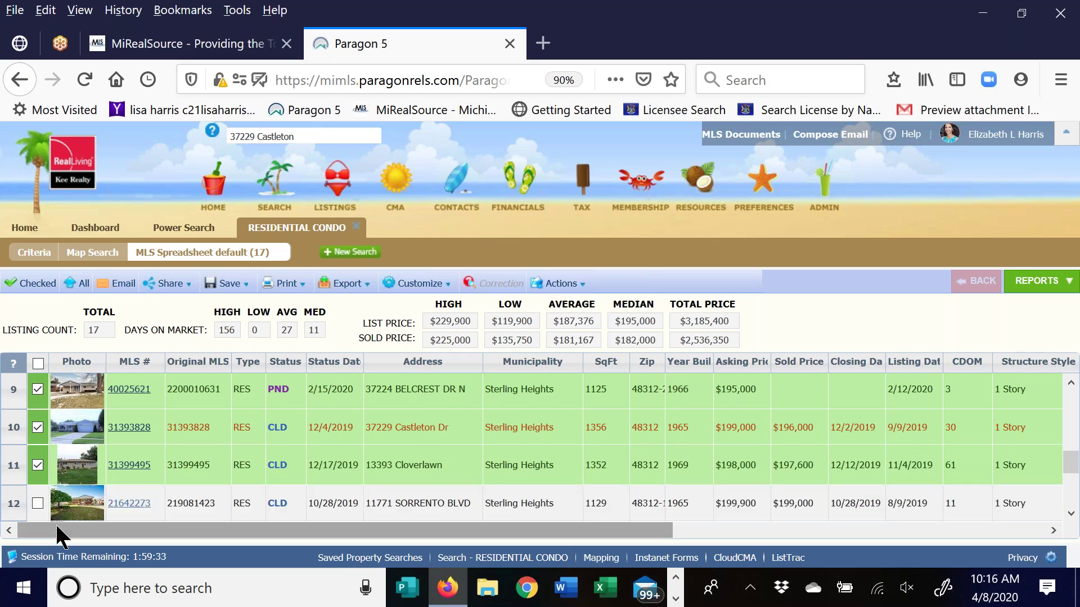
{"action": "left_click", "coordinate": [38, 503]}
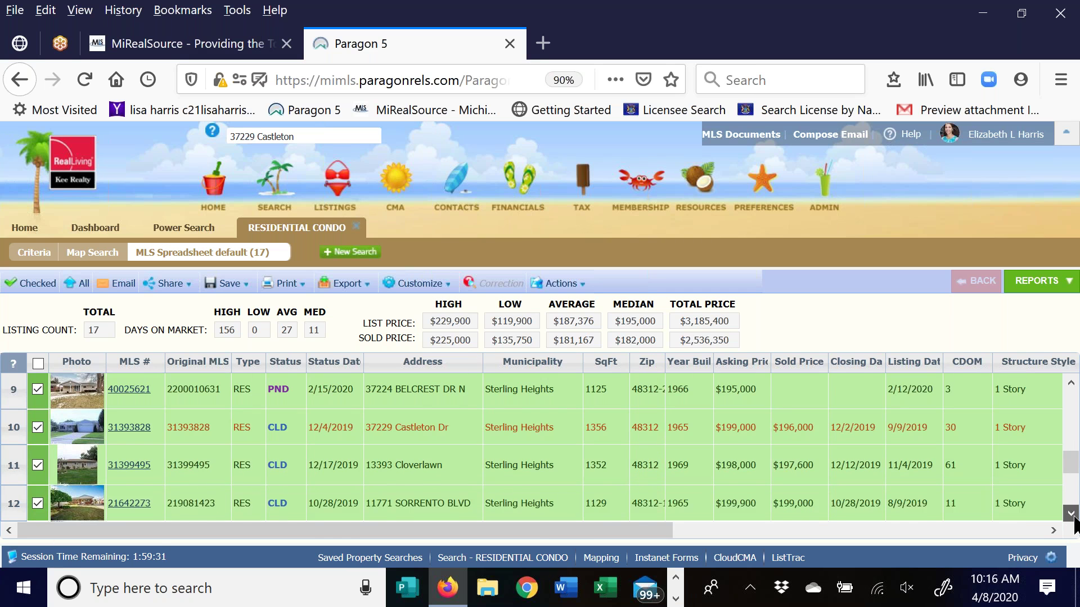
{"action": "left_click", "coordinate": [1071, 514]}
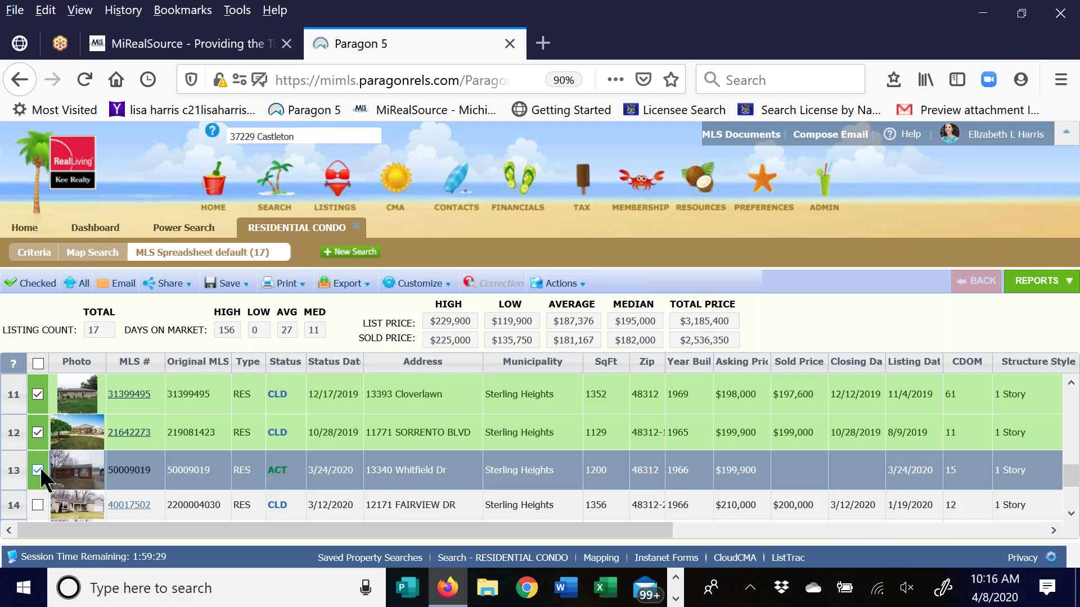
{"action": "left_click", "coordinate": [37, 469]}
{"action": "left_click", "coordinate": [1071, 514]}
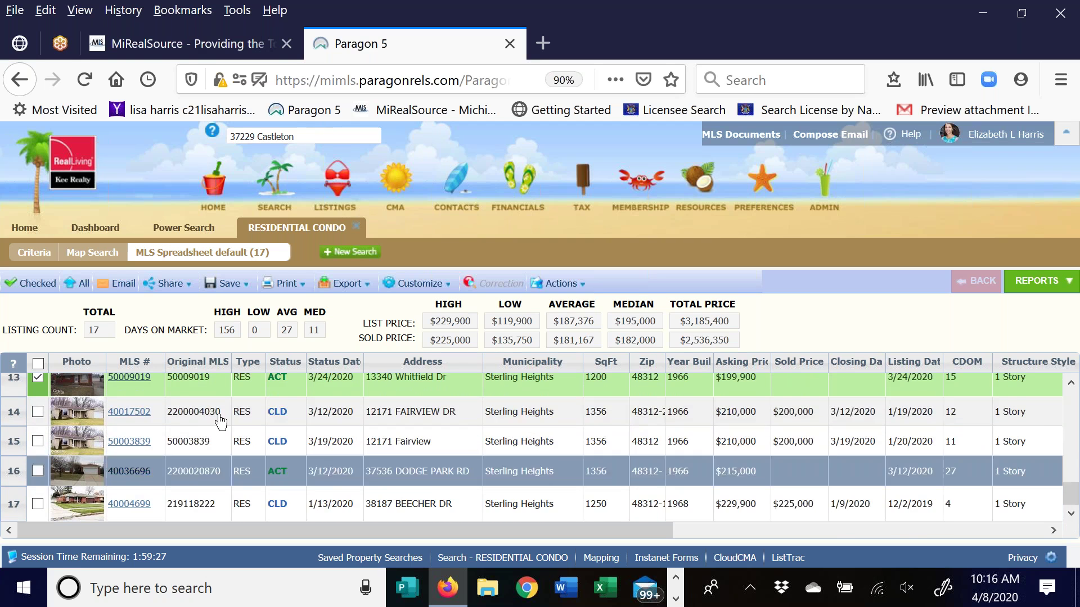
{"action": "left_click", "coordinate": [38, 473]}
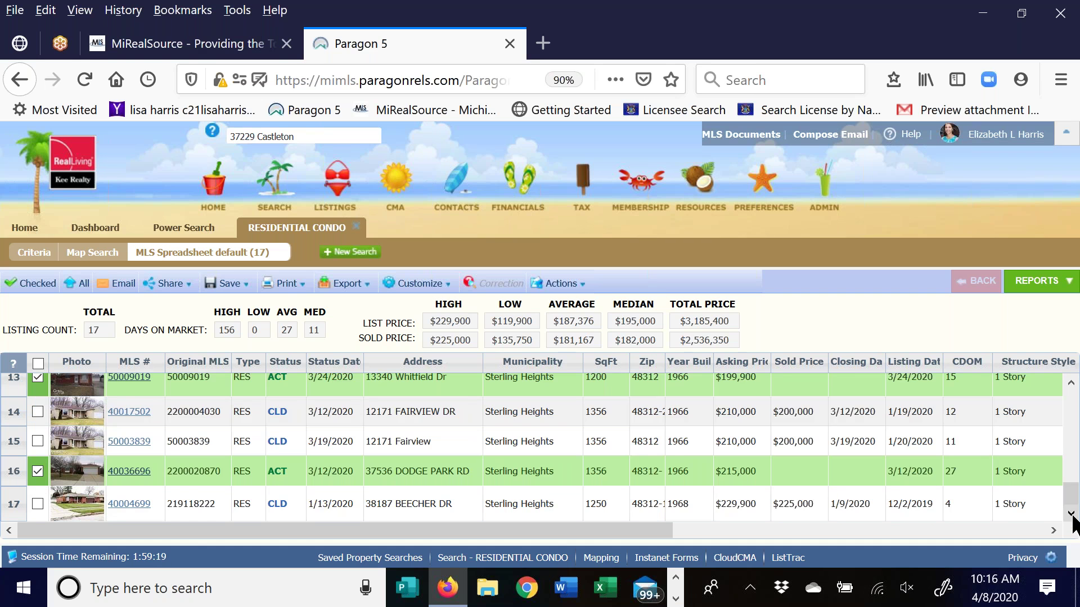
{"action": "scroll", "coordinate": [121, 446], "scroll_direction": "up", "scroll_amount": 3}
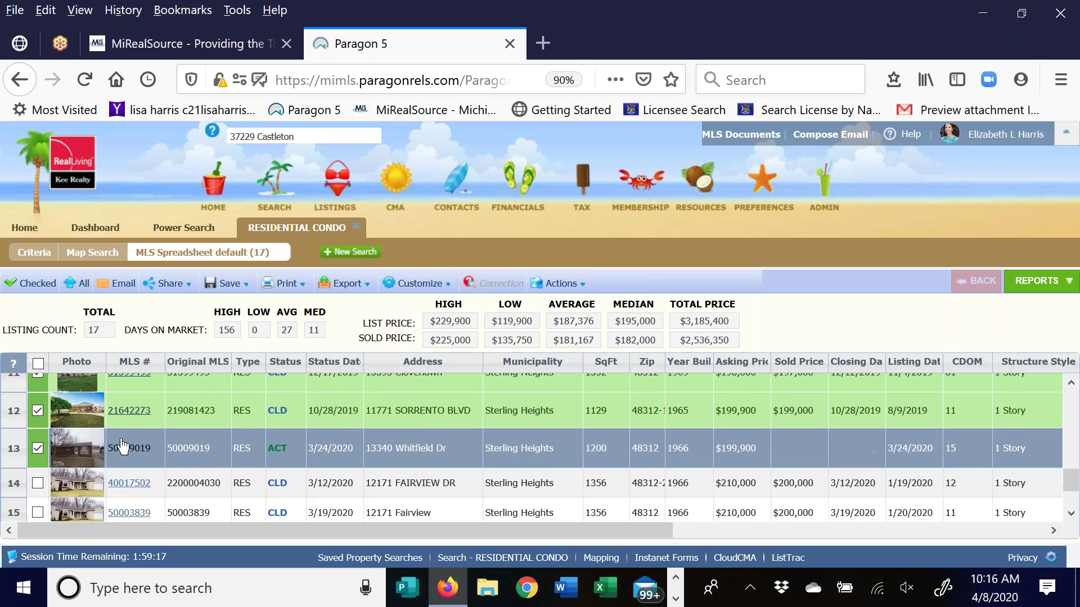
{"action": "scroll", "coordinate": [116, 446], "scroll_direction": "up", "scroll_amount": 4}
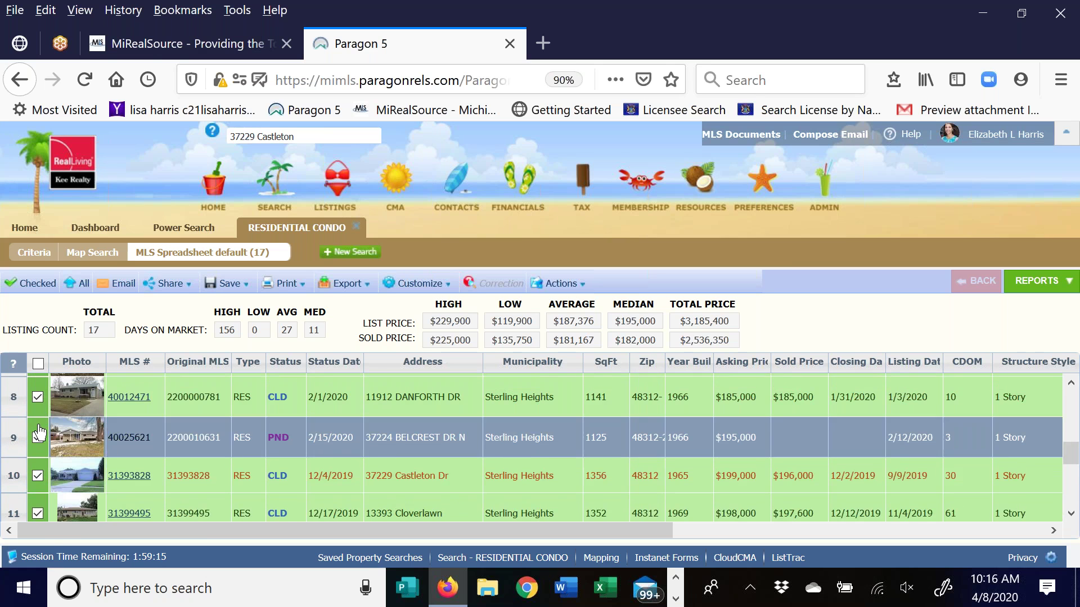
{"action": "scroll", "coordinate": [38, 433], "scroll_direction": "up", "scroll_amount": 3}
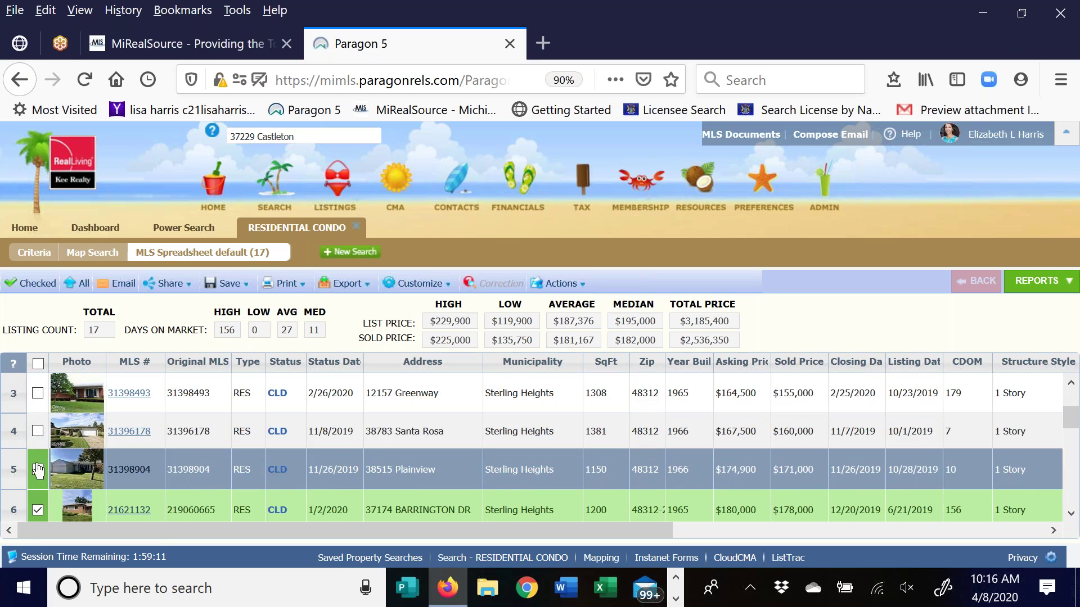
{"action": "left_click", "coordinate": [37, 469]}
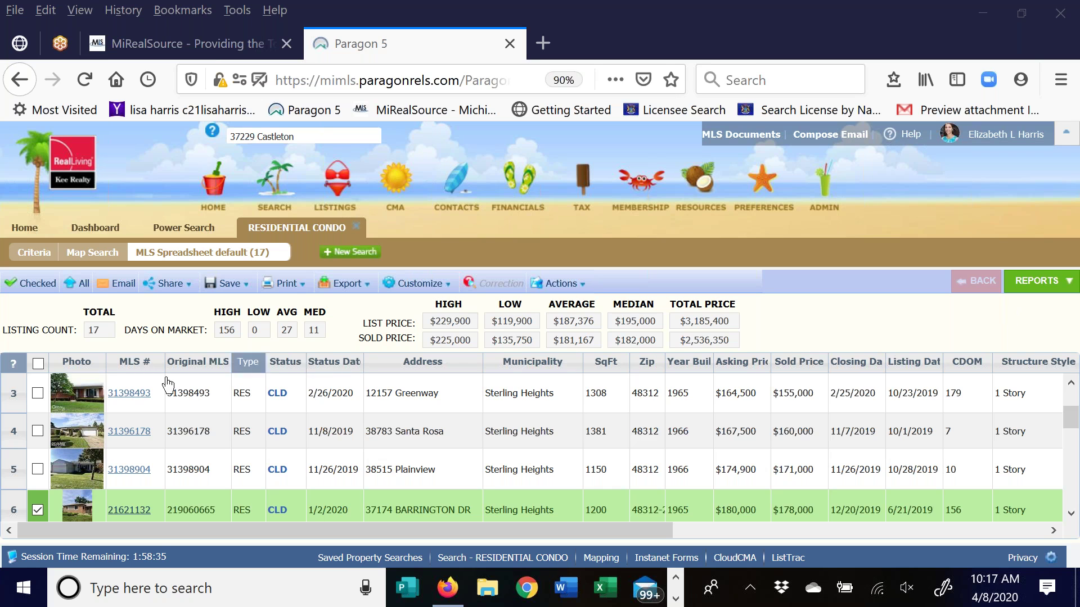
{"action": "left_click", "coordinate": [39, 510]}
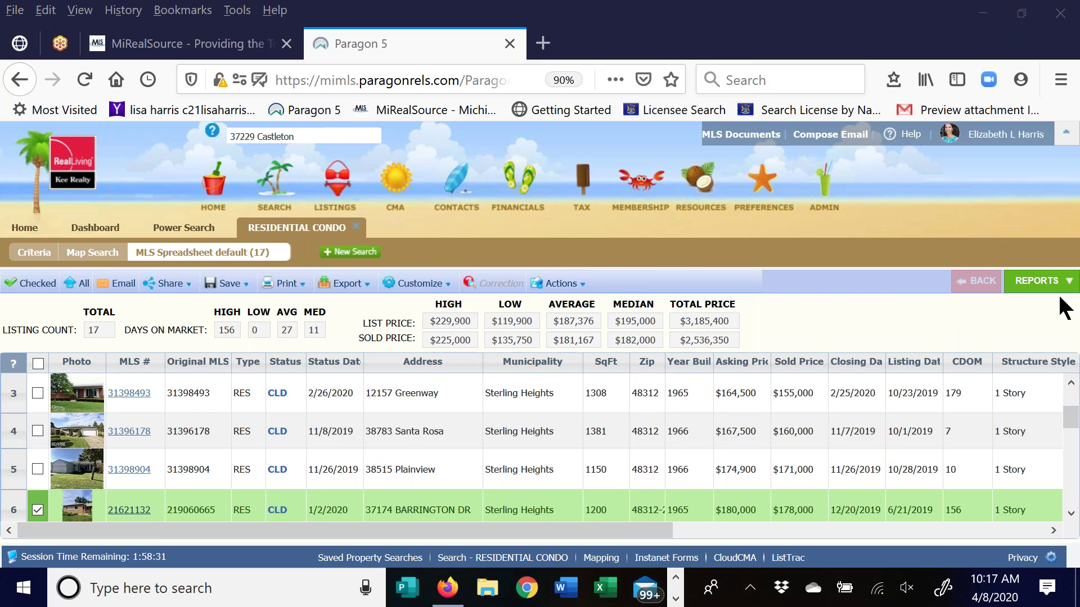
From Available Reports, collapse Favorites, expand the CMA group and run CMA Quick View
{"action": "left_click", "coordinate": [1041, 281]}
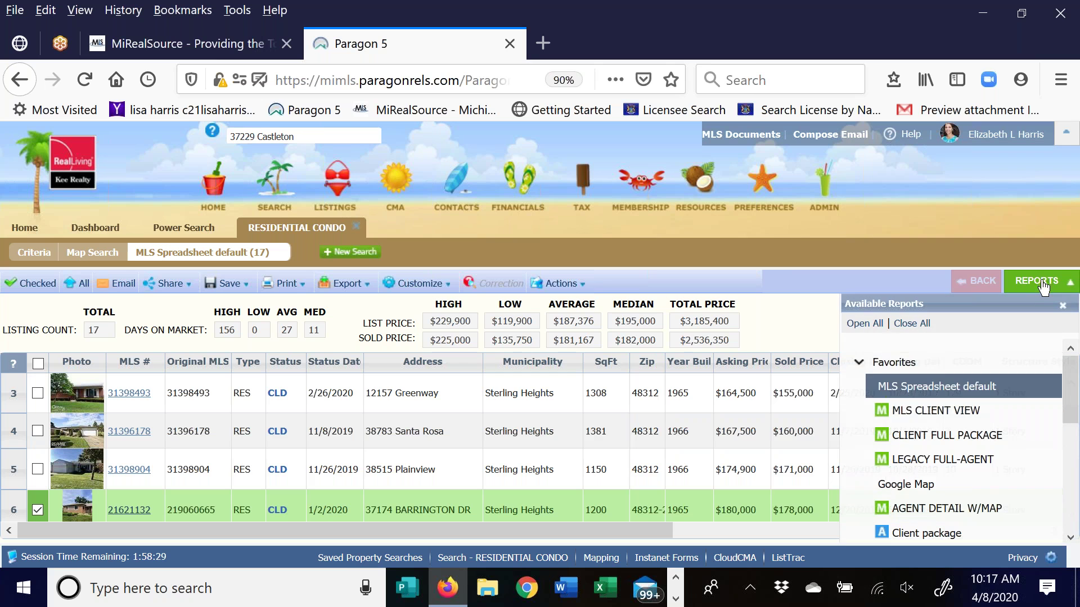
{"action": "left_click", "coordinate": [859, 362]}
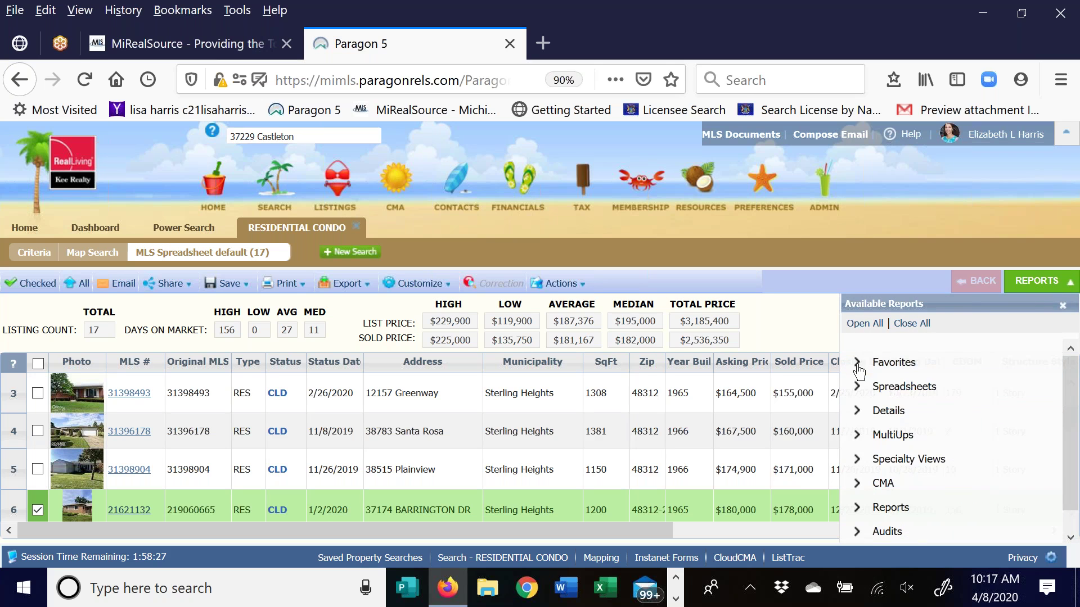
{"action": "left_click_drag", "start_coordinate": [1075, 392], "coordinate": [1067, 410]}
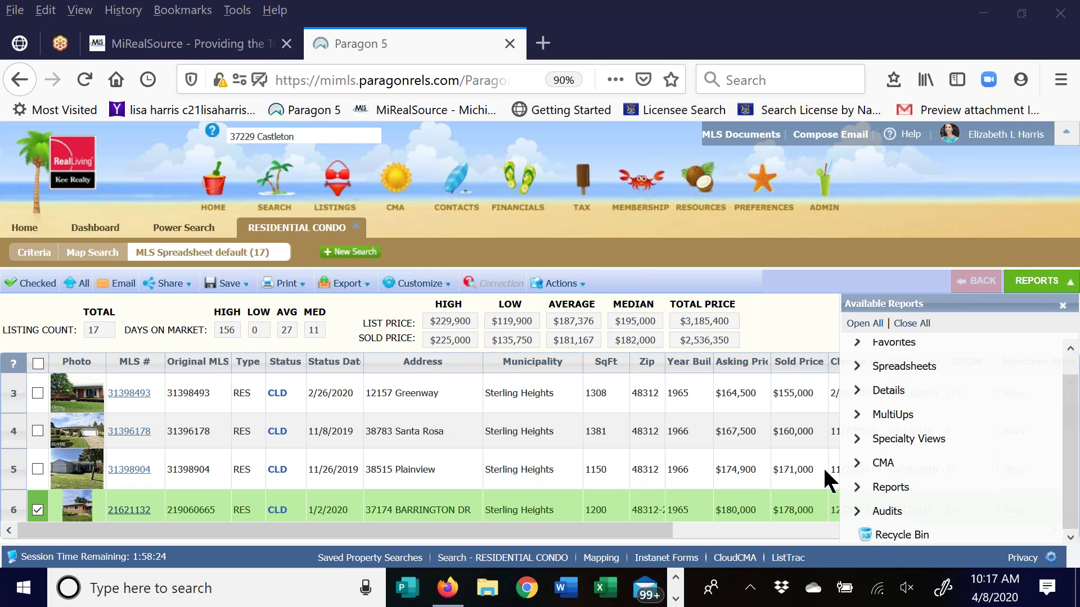
{"action": "left_click", "coordinate": [859, 463]}
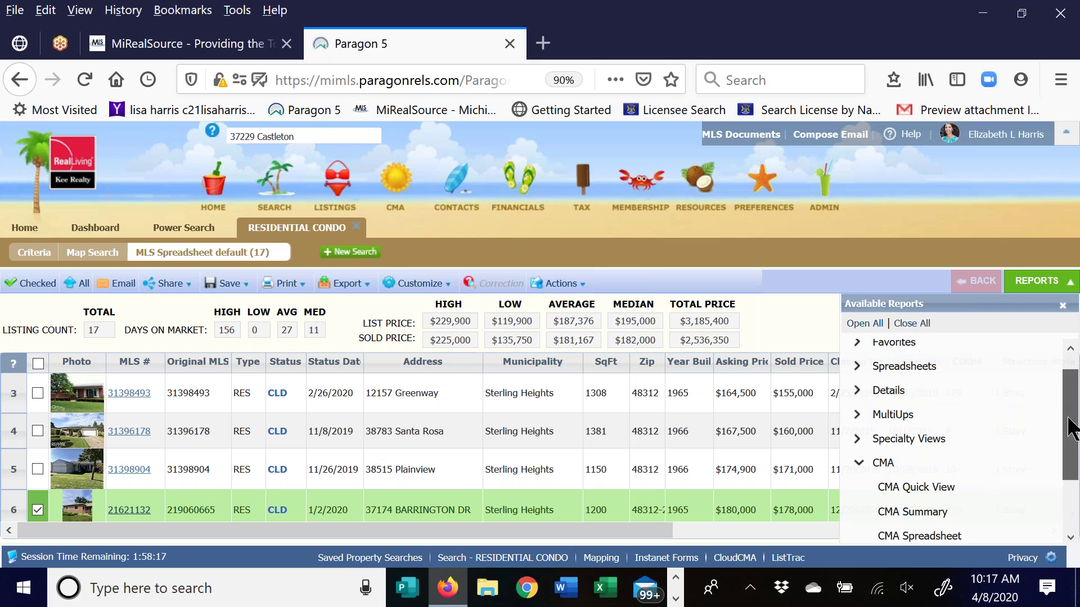
{"action": "left_click_drag", "start_coordinate": [1071, 430], "coordinate": [1057, 534]}
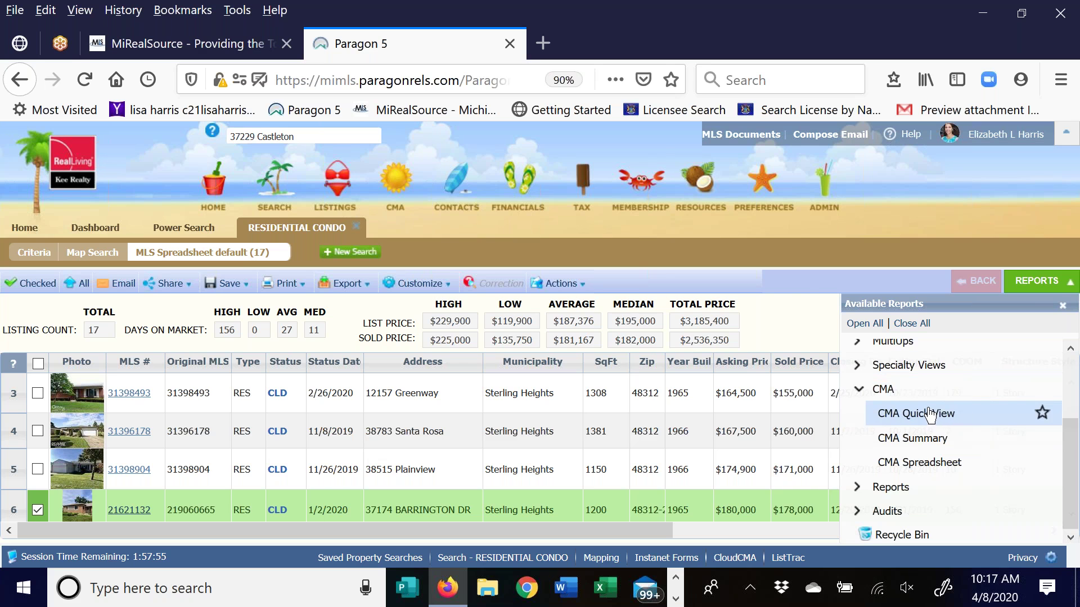
{"action": "left_click", "coordinate": [930, 415]}
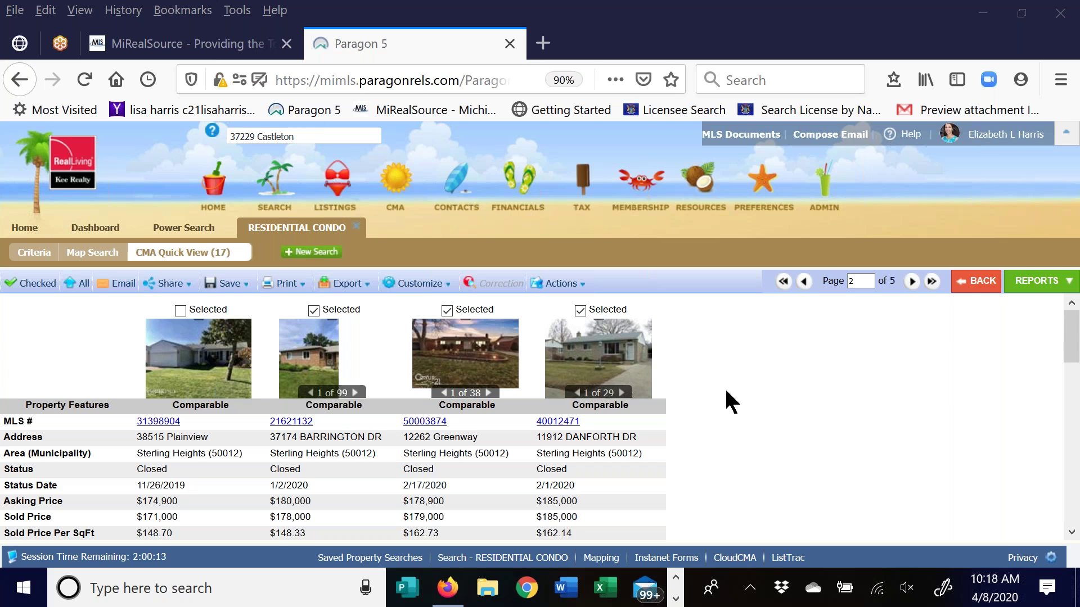
Page forward to comparables page 4 of 5 and scroll through their details to Public Remarks
{"action": "left_click", "coordinate": [912, 283]}
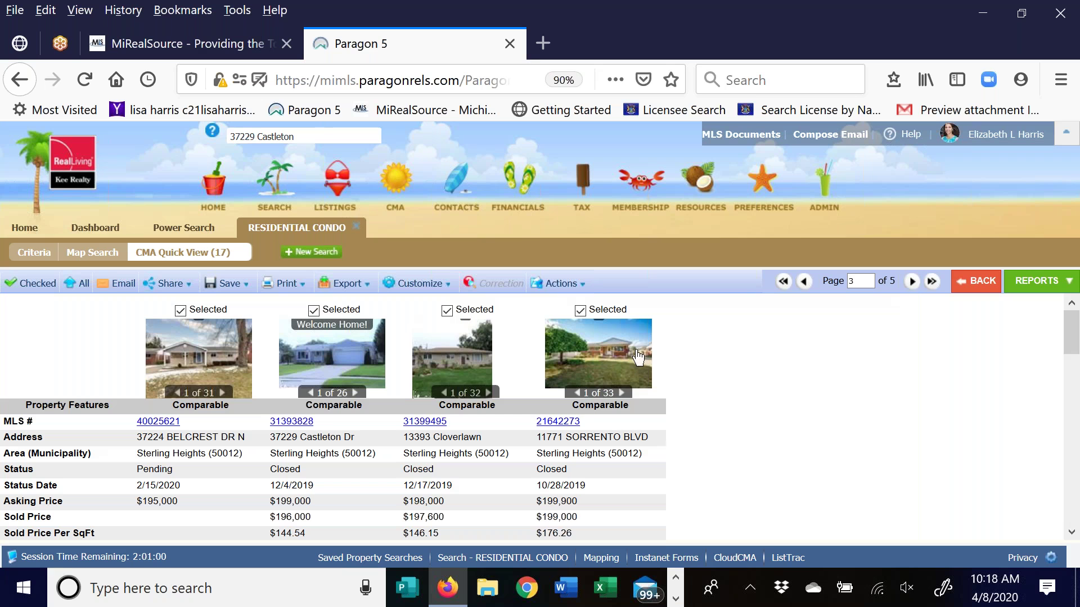
{"action": "left_click", "coordinate": [912, 283]}
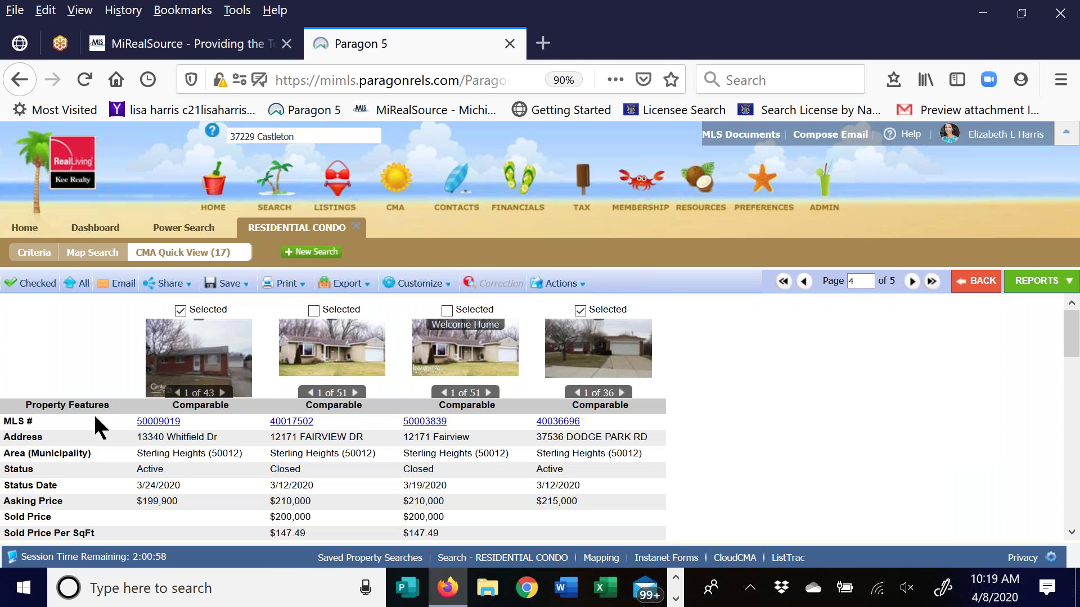
{"action": "scroll", "coordinate": [94, 421], "scroll_direction": "down", "scroll_amount": 3}
{"action": "scroll", "coordinate": [95, 419], "scroll_direction": "down", "scroll_amount": 2}
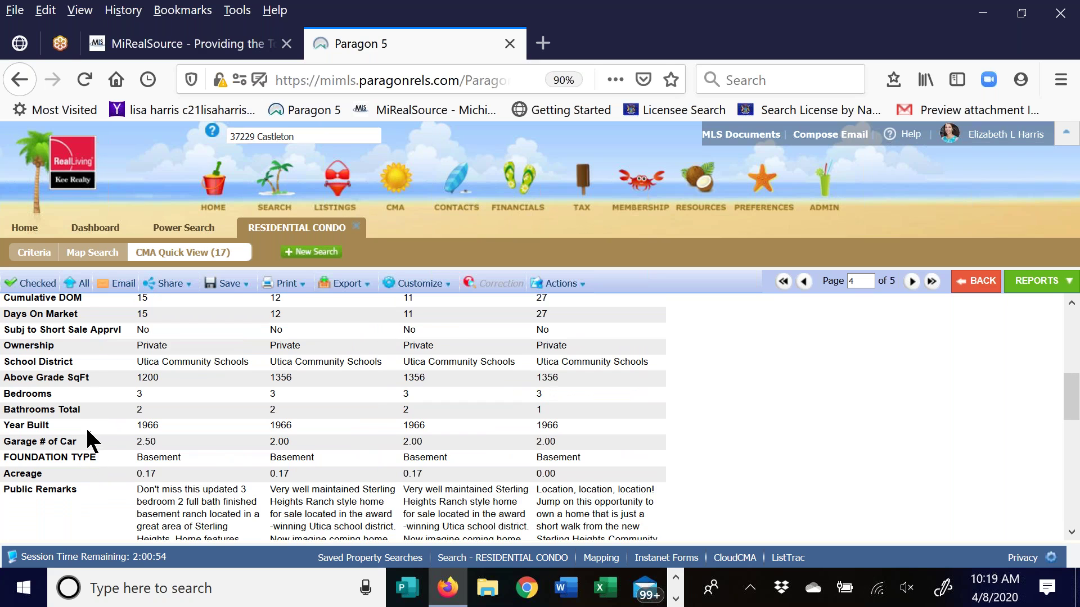
{"action": "scroll", "coordinate": [87, 430], "scroll_direction": "down", "scroll_amount": 2}
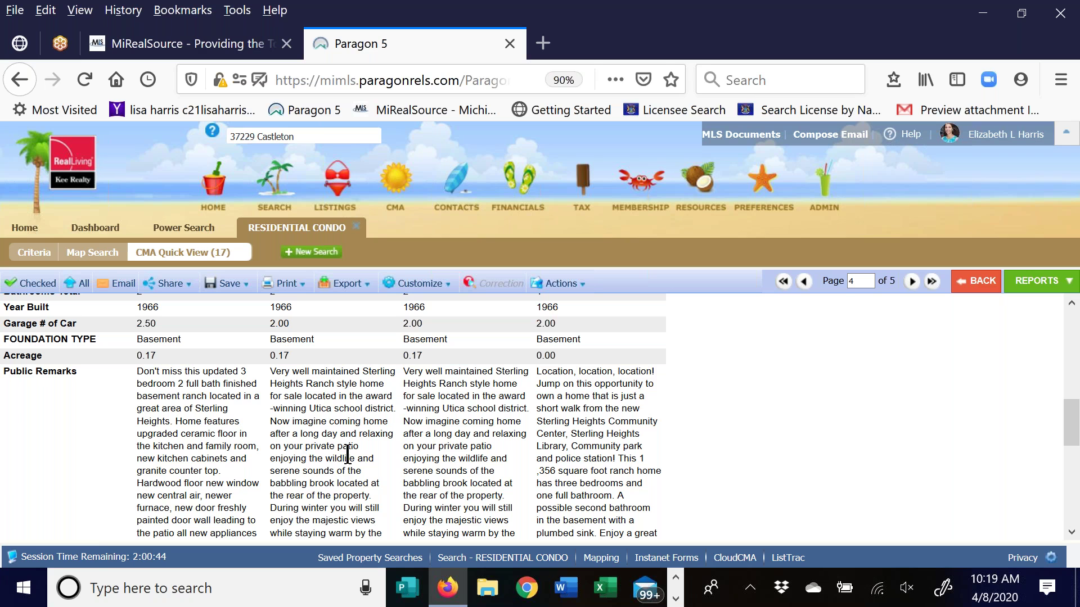
{"action": "left_click", "coordinate": [421, 283]}
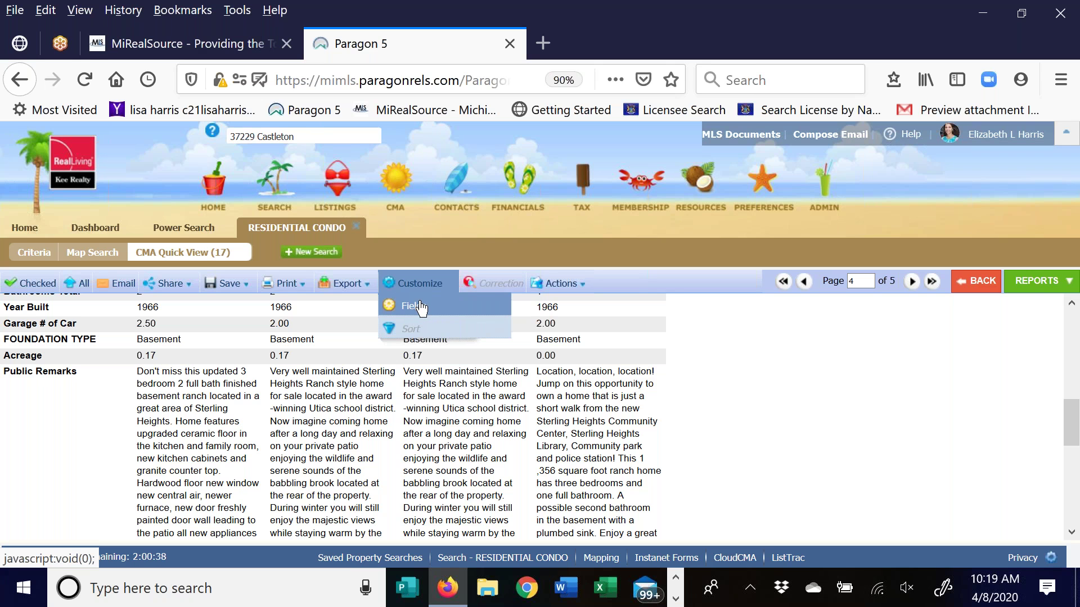
In Customize > Fields, tick FOUNDATION TYPE in the Selected list and remove it
{"action": "left_click", "coordinate": [421, 307]}
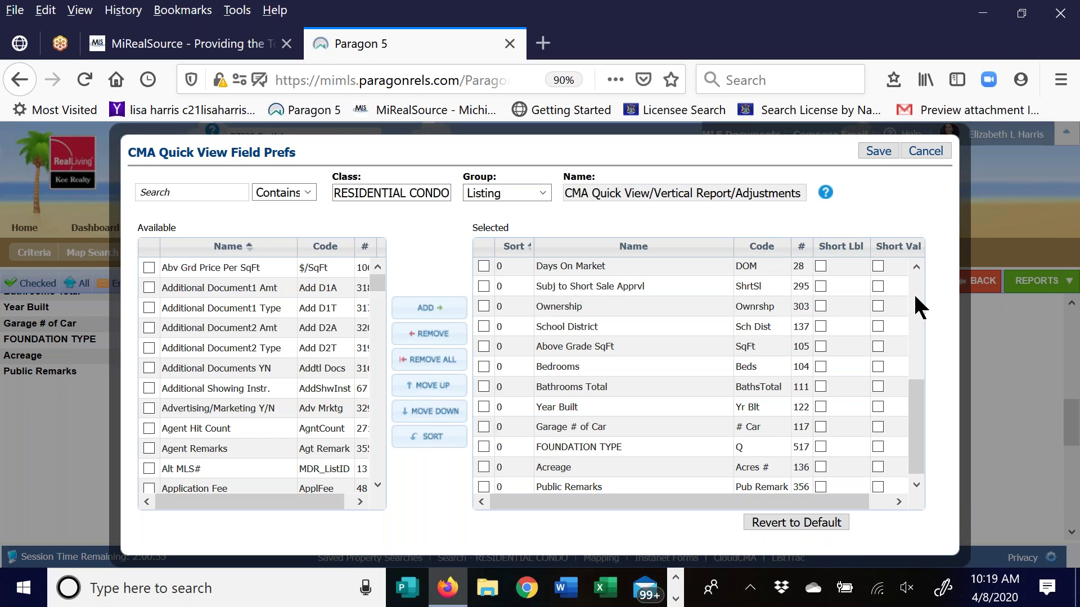
{"action": "left_click", "coordinate": [669, 266]}
{"action": "left_click_drag", "start_coordinate": [669, 266], "coordinate": [680, 371]}
{"action": "scroll", "coordinate": [682, 377], "scroll_direction": "up", "scroll_amount": 3}
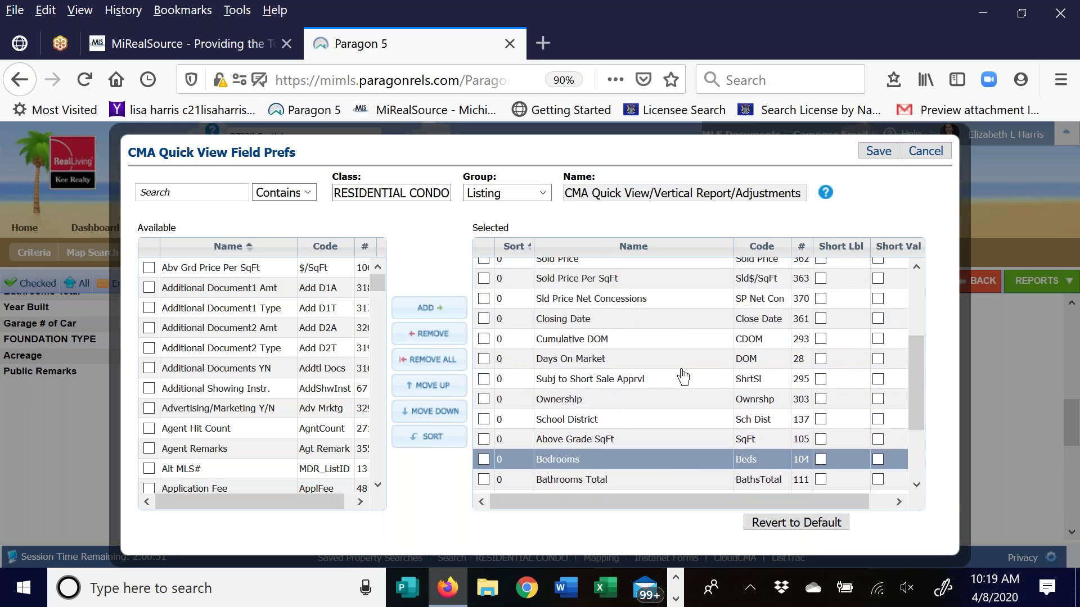
{"action": "scroll", "coordinate": [682, 377], "scroll_direction": "up", "scroll_amount": 3}
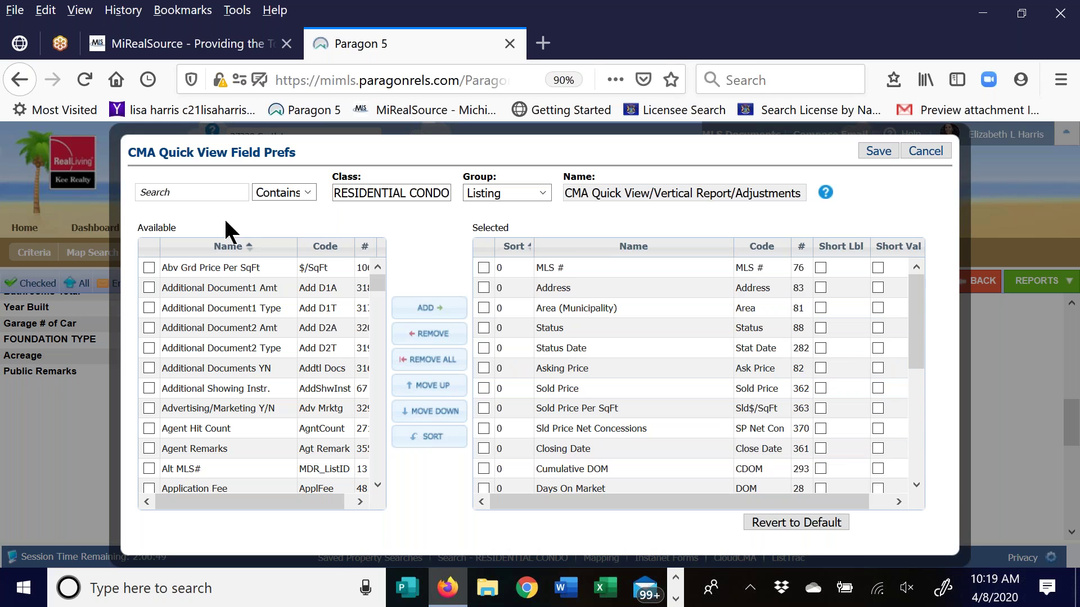
{"action": "left_click_drag", "start_coordinate": [915, 284], "coordinate": [910, 425]}
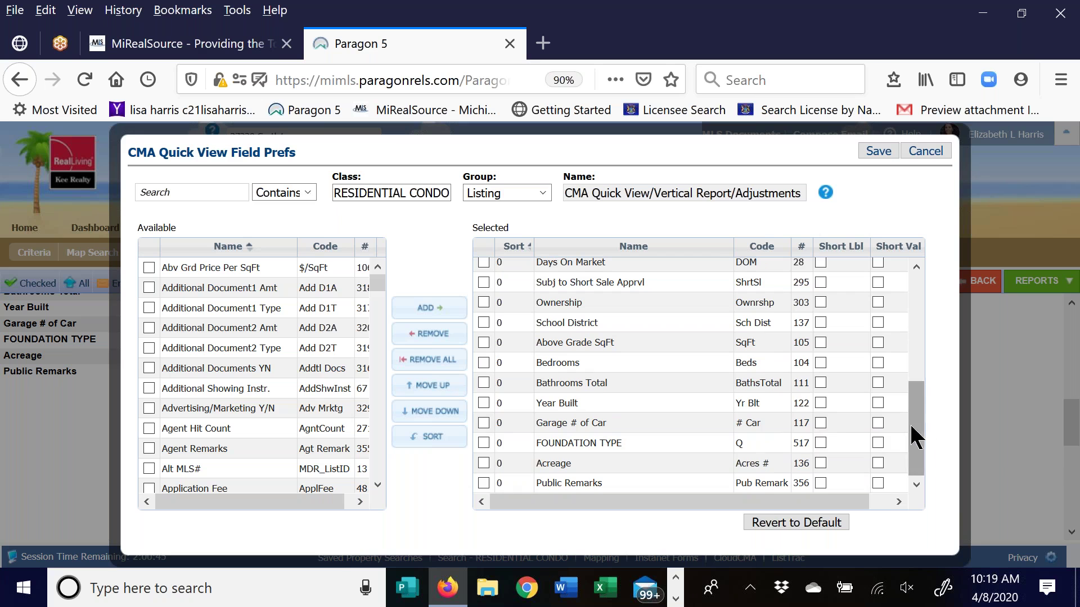
{"action": "left_click", "coordinate": [484, 442]}
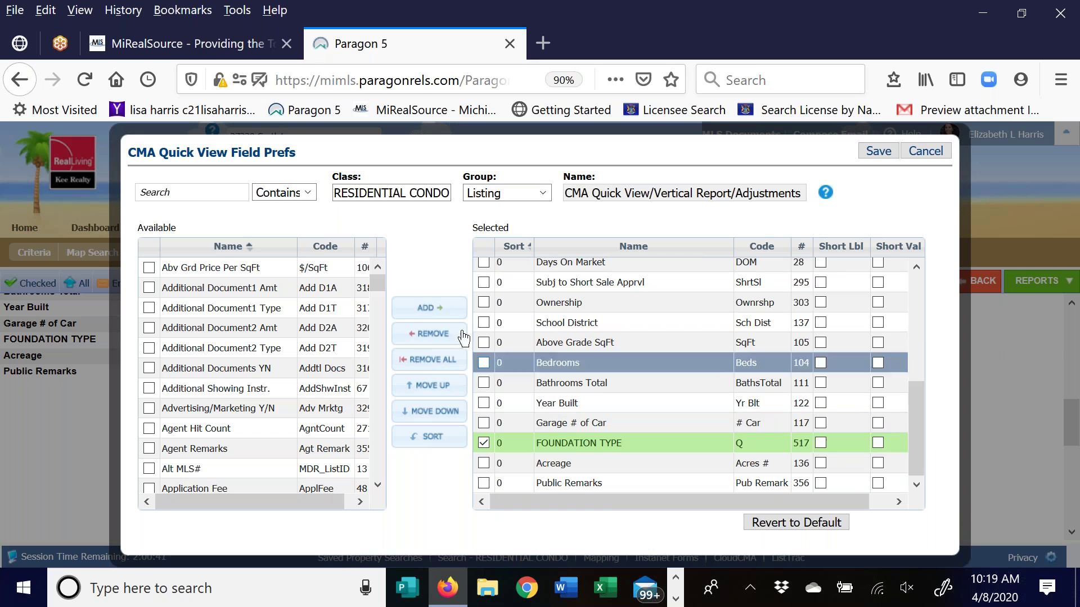
{"action": "left_click", "coordinate": [426, 336]}
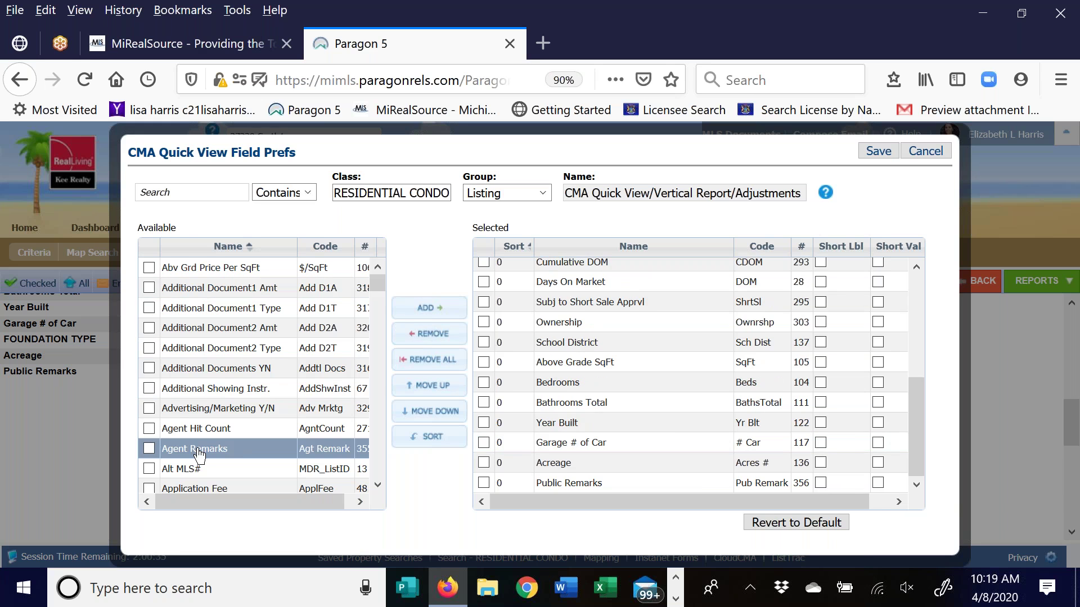
Search the available fields for 'price' and add Sold Price Per SQFT to the report fields
{"action": "left_click", "coordinate": [191, 192]}
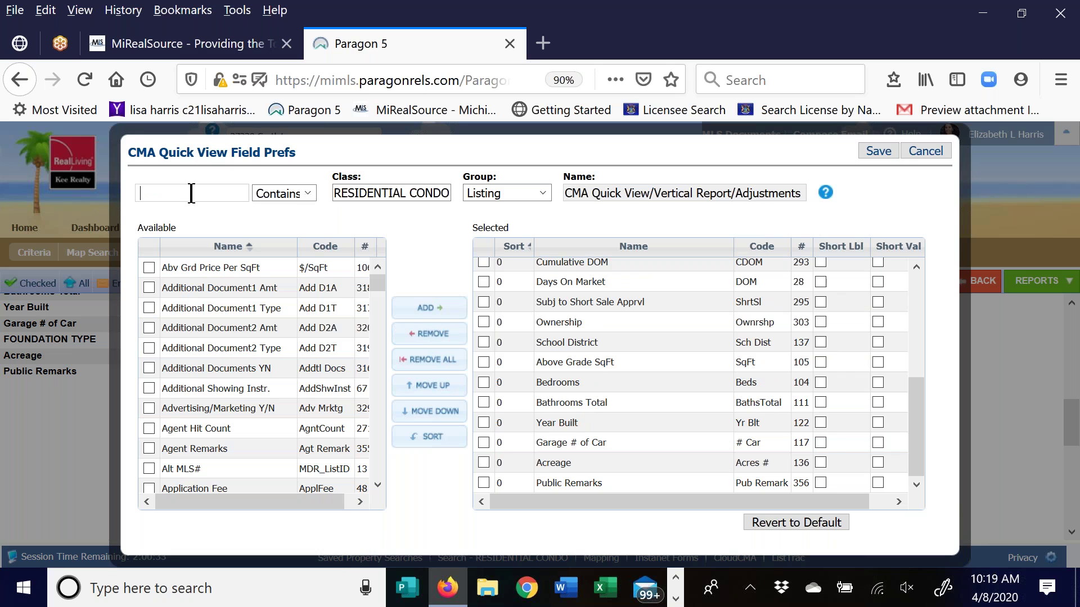
{"action": "type", "text": "foundation"}
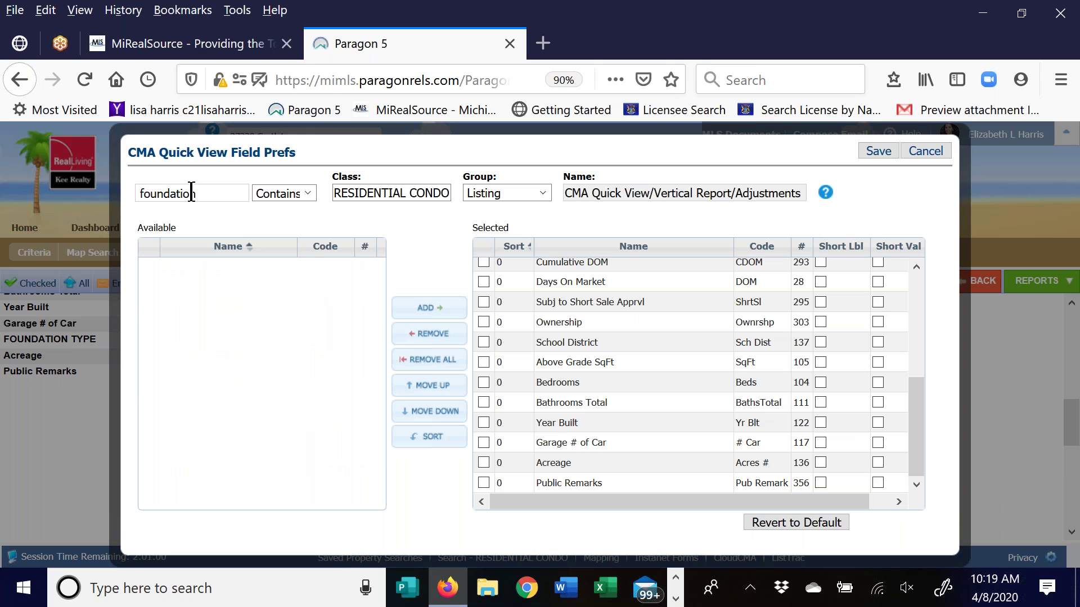
{"action": "left_click_drag", "start_coordinate": [197, 193], "coordinate": [83, 178]}
{"action": "key", "text": "BackSpace"}
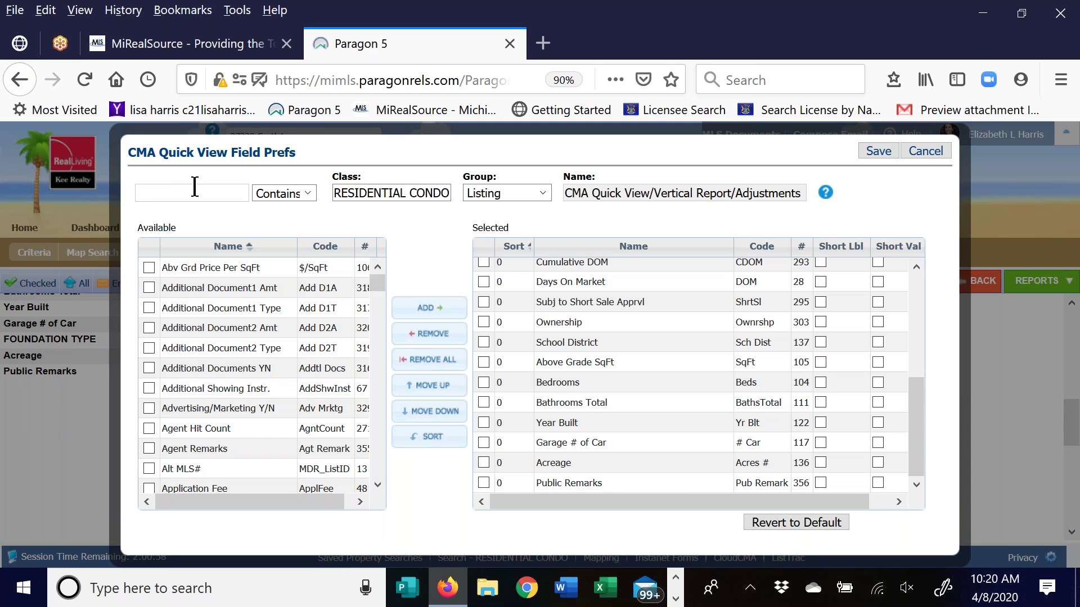
{"action": "type", "text": "price"}
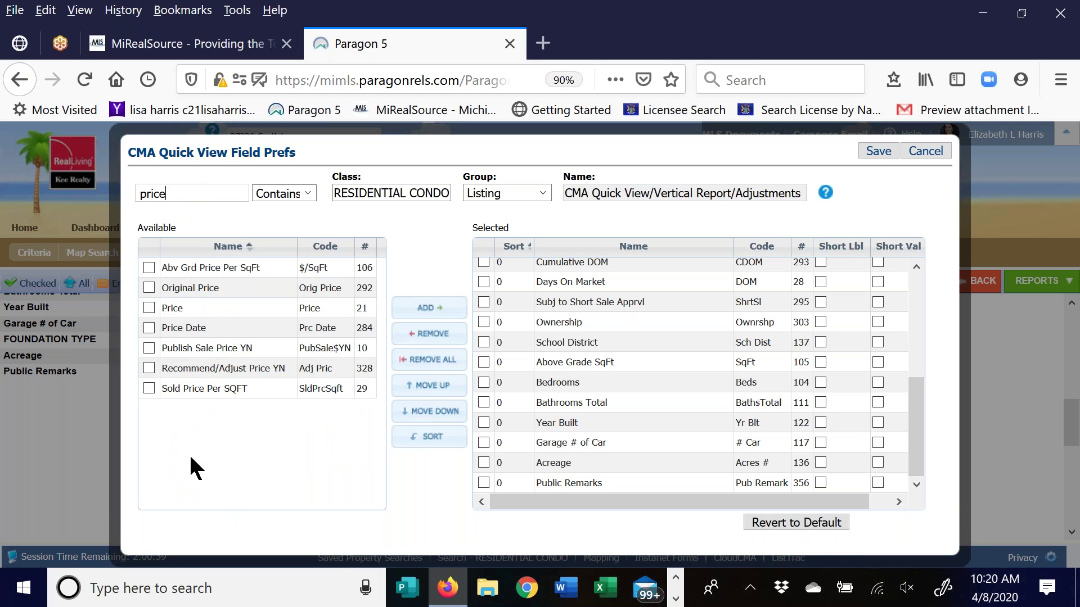
{"action": "left_click", "coordinate": [220, 396]}
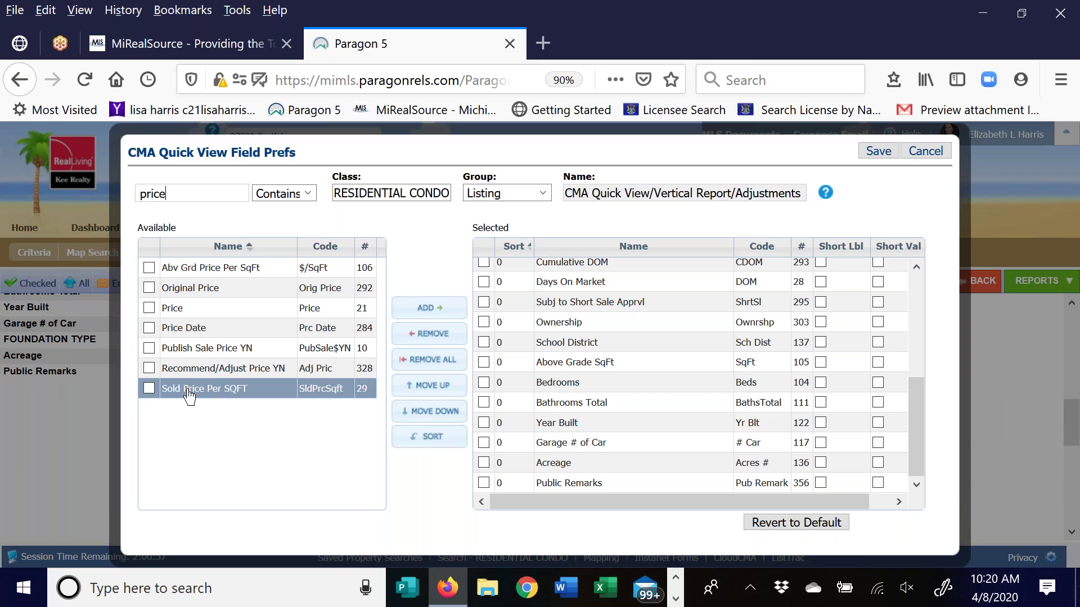
{"action": "left_click", "coordinate": [149, 388]}
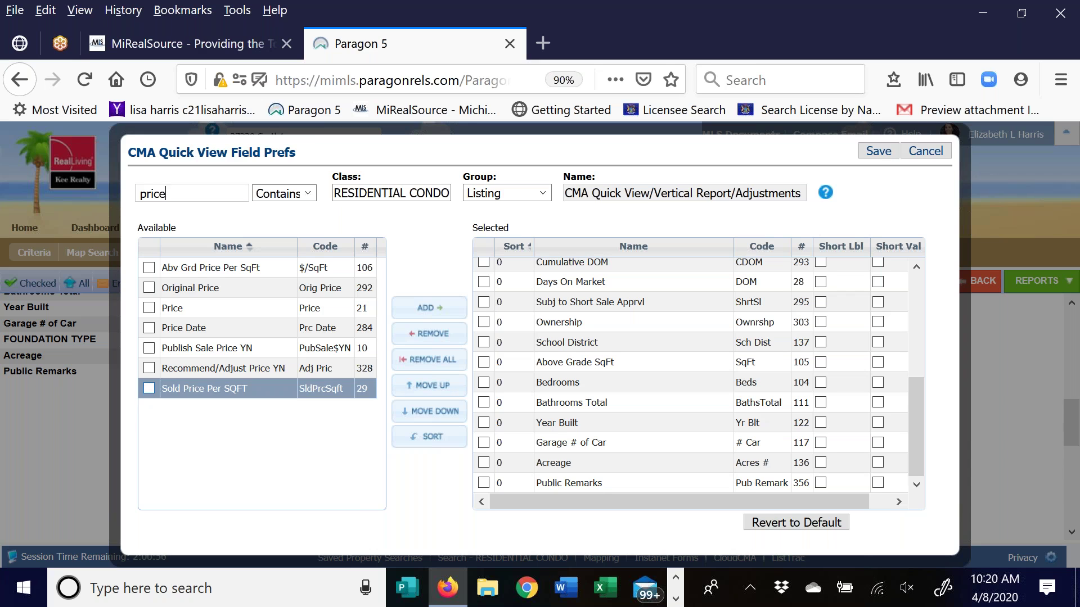
{"action": "left_click", "coordinate": [429, 307]}
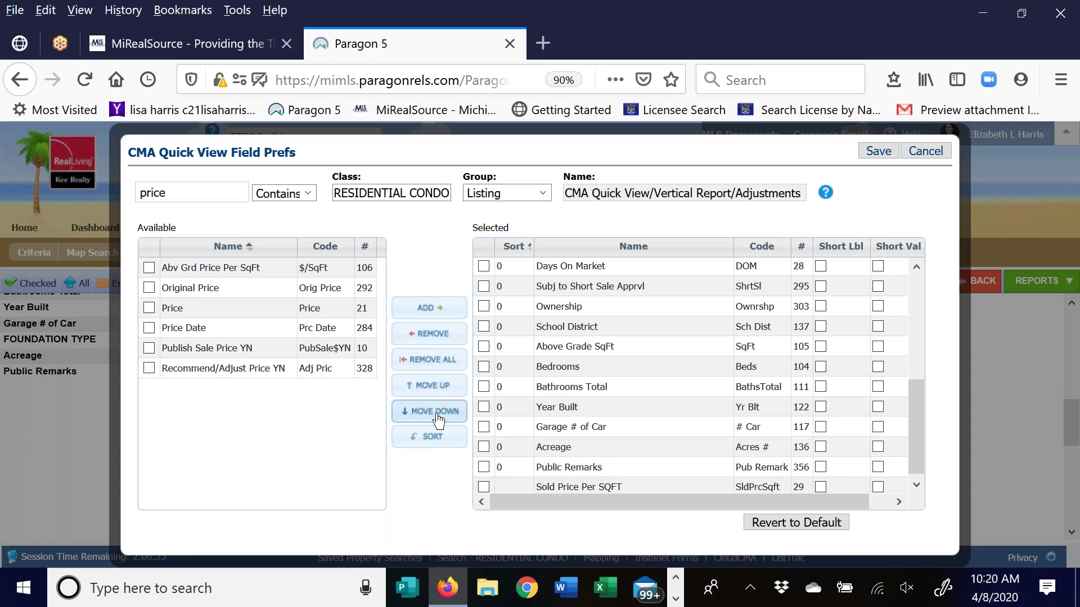
Reorder Sold Price Per SQFT so it sits right after Above Grade SqFt
{"action": "left_click", "coordinate": [484, 487]}
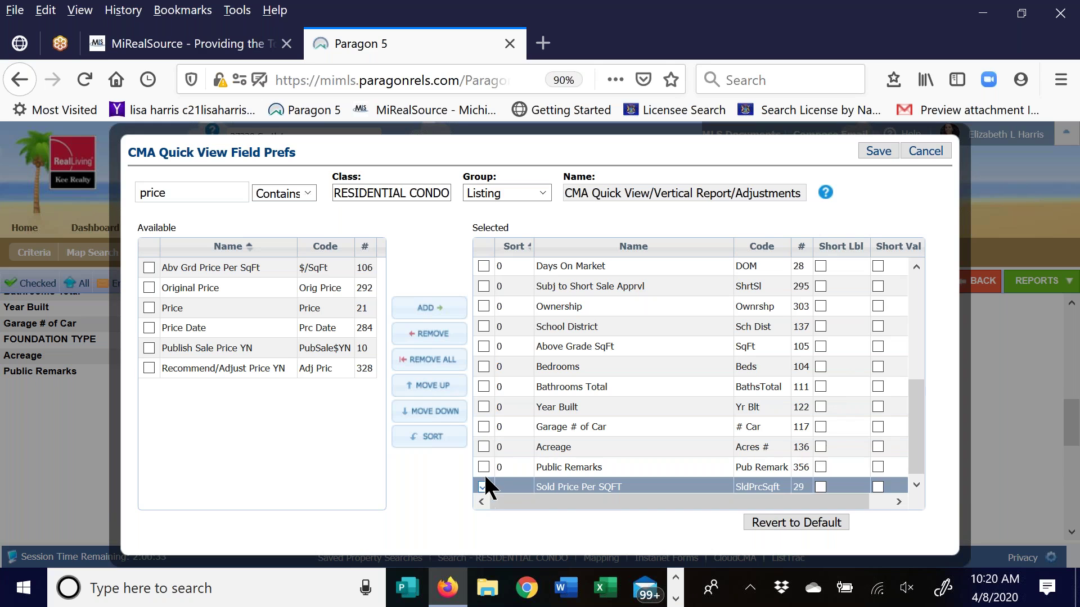
{"action": "left_click", "coordinate": [456, 387]}
{"action": "left_click", "coordinate": [456, 387]}
{"action": "left_click", "coordinate": [455, 387]}
{"action": "left_click", "coordinate": [483, 427]}
{"action": "left_click_drag", "start_coordinate": [589, 434], "coordinate": [584, 385]}
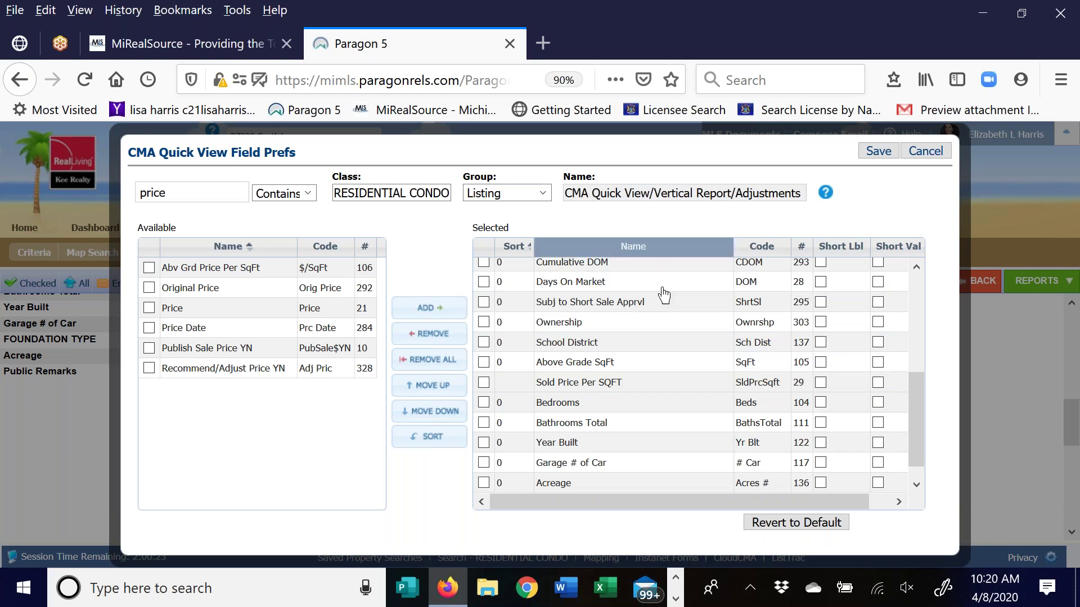
{"action": "left_click_drag", "start_coordinate": [911, 411], "coordinate": [910, 287]}
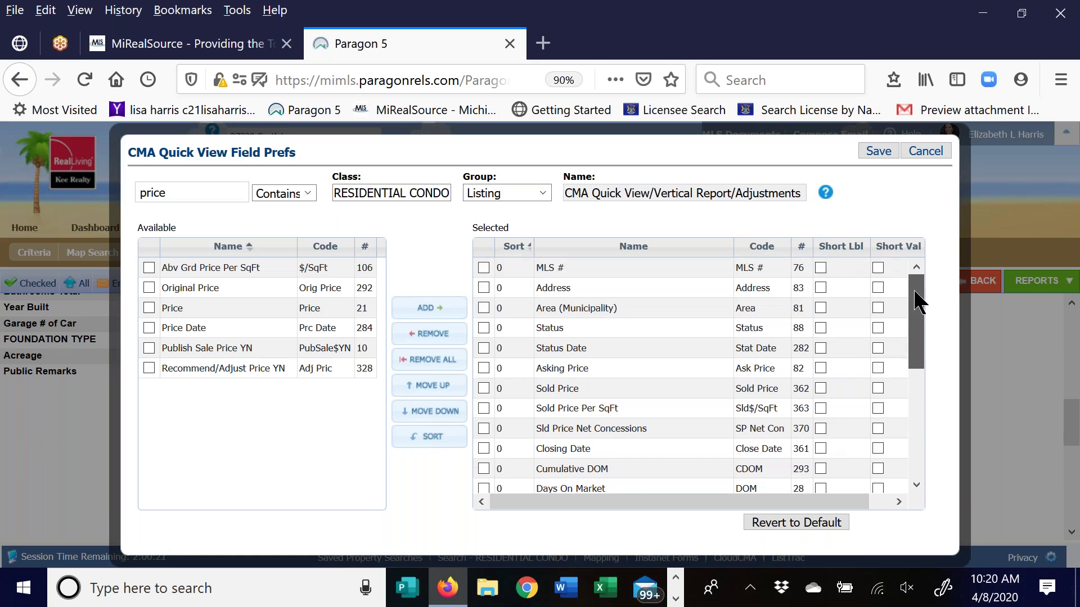
{"action": "left_click", "coordinate": [698, 380]}
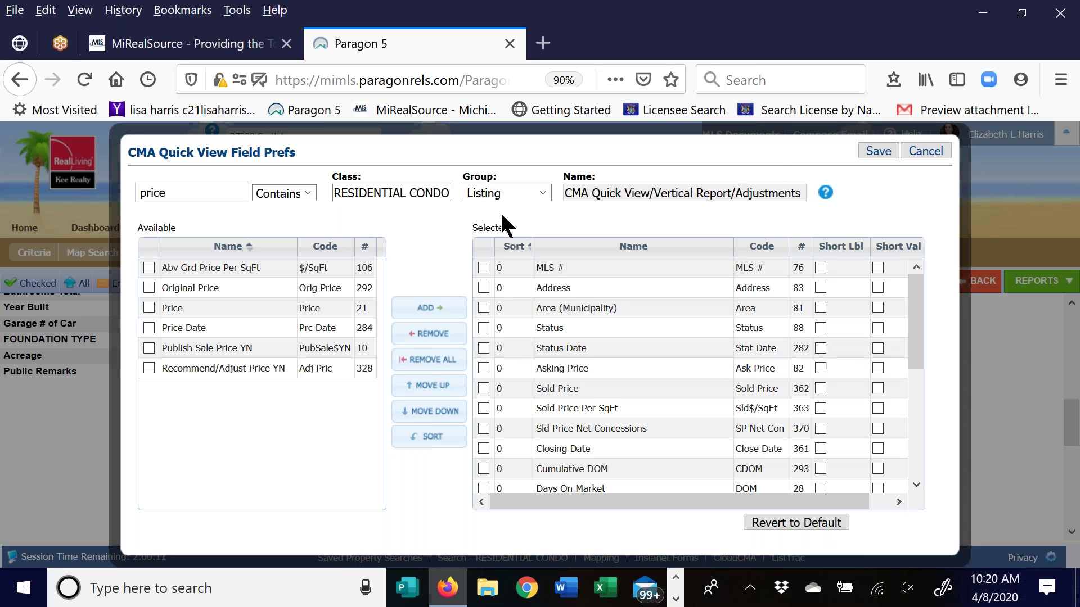
Save the Field Prefs and check the new Sold Price Per SqFt row ($147.49 for the Fairview comps)
{"action": "left_click", "coordinate": [881, 150]}
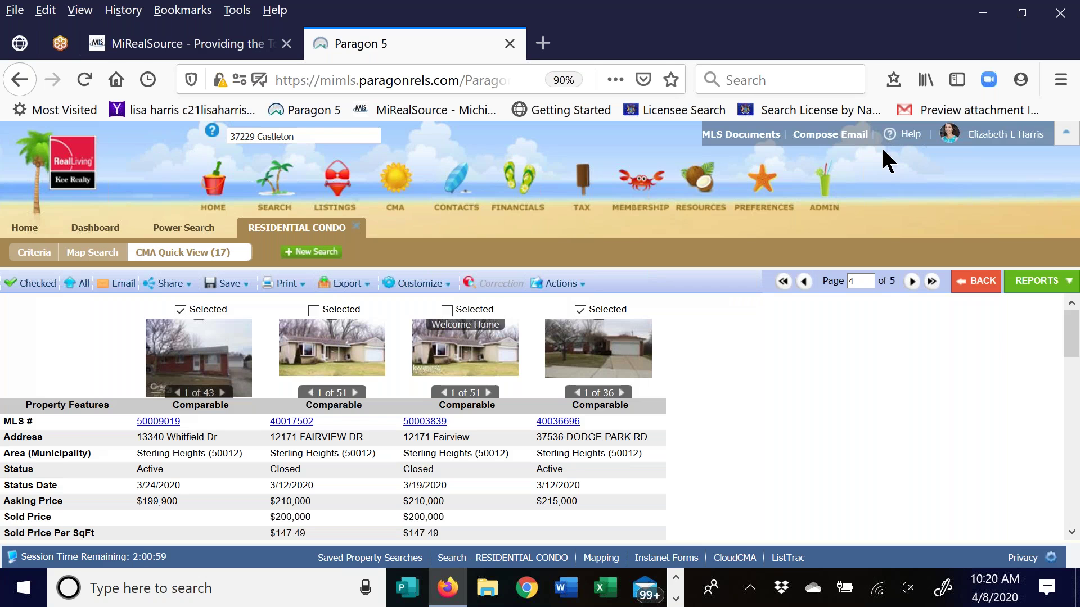
{"action": "scroll", "coordinate": [788, 386], "scroll_direction": "down", "scroll_amount": 5}
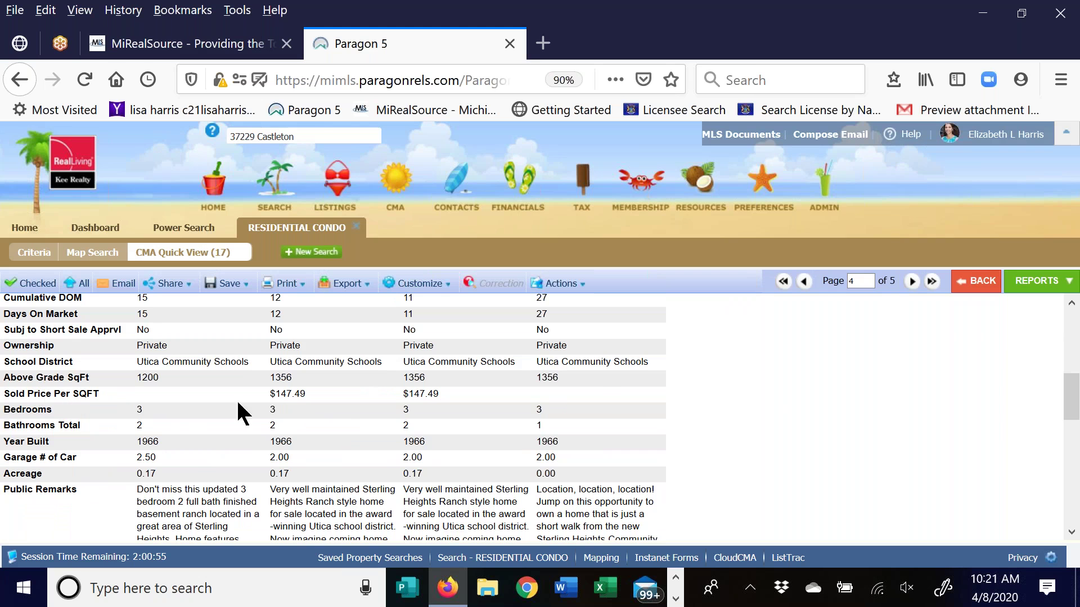
{"action": "scroll", "coordinate": [881, 392], "scroll_direction": "up", "scroll_amount": 5}
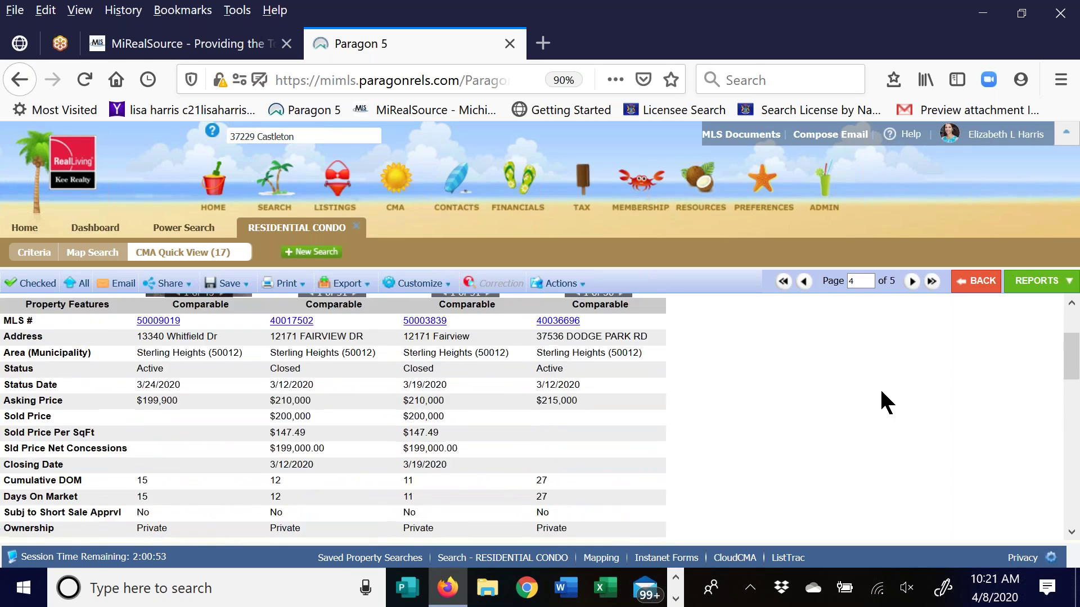
{"action": "left_click", "coordinate": [411, 290]}
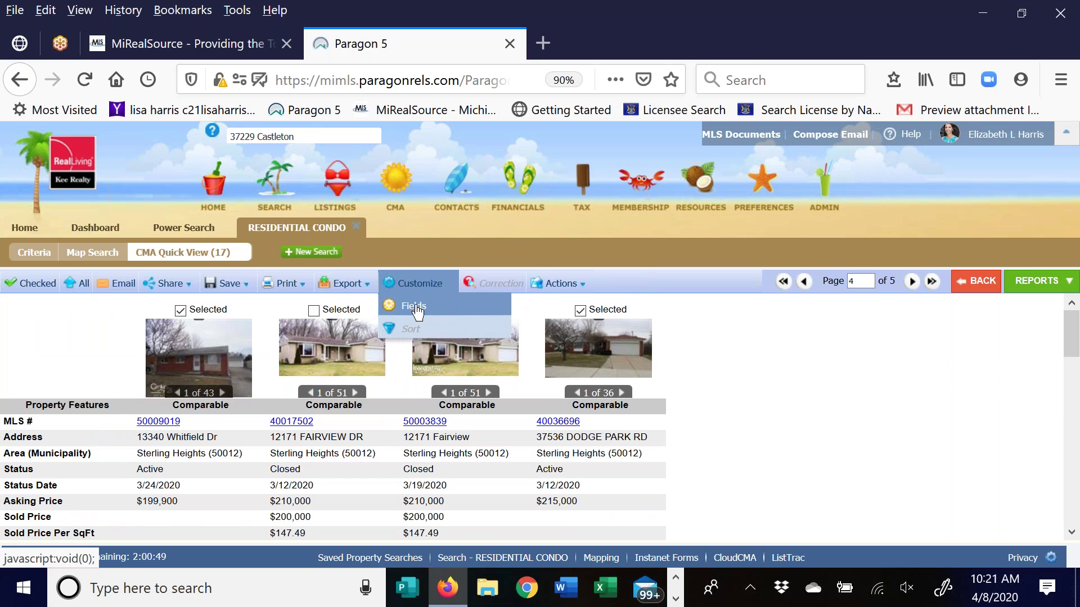
{"action": "left_click", "coordinate": [415, 307]}
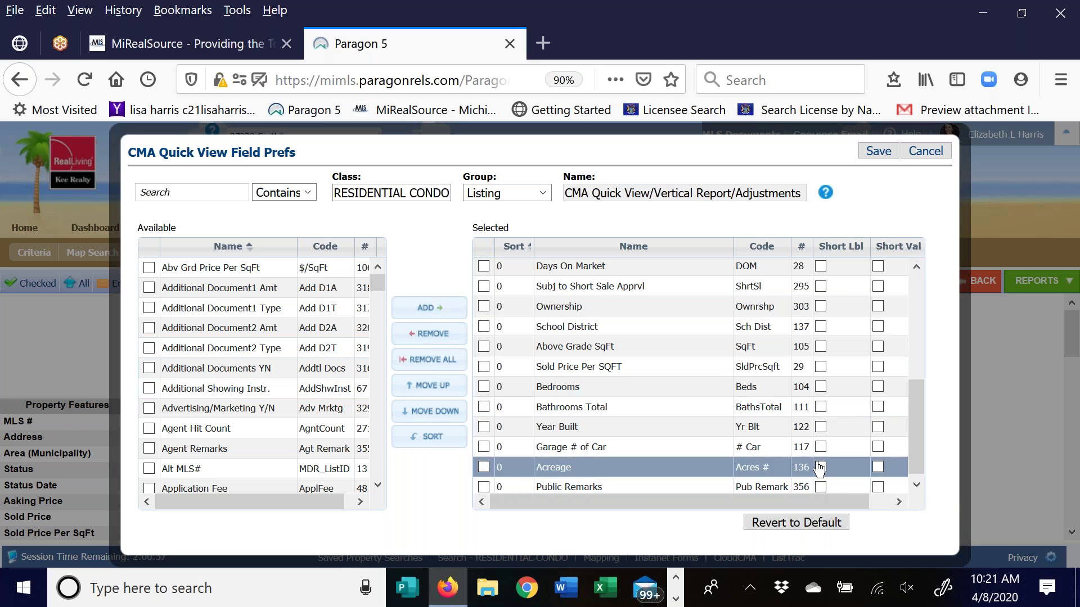
{"action": "left_click", "coordinate": [925, 151]}
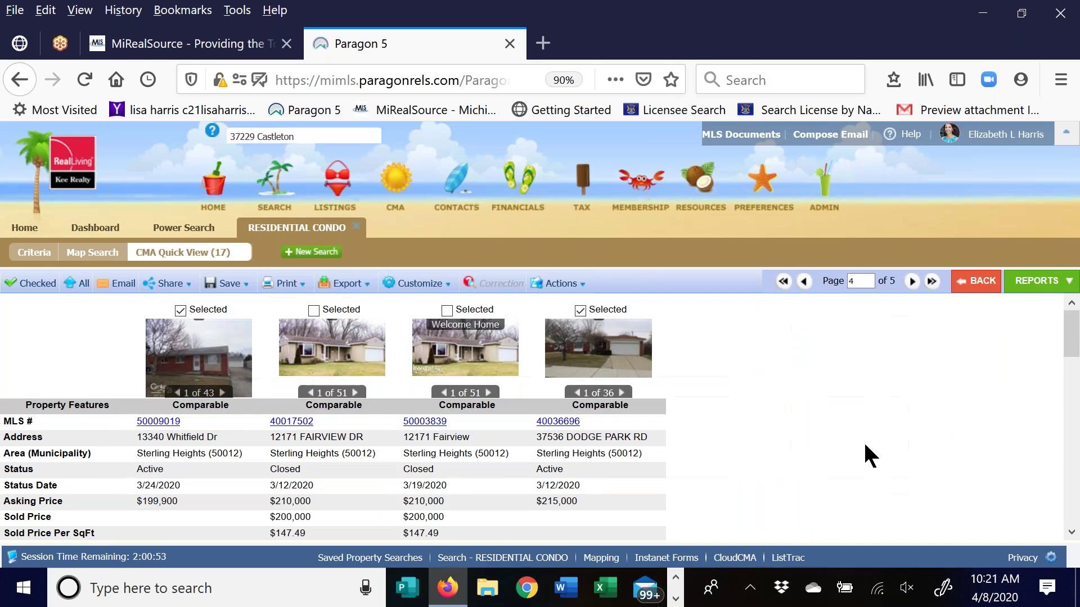
Switch to CMA Summary, zoom out, and review its 2 active, 14 sold and 1 pending comps
{"action": "left_click", "coordinate": [1046, 291]}
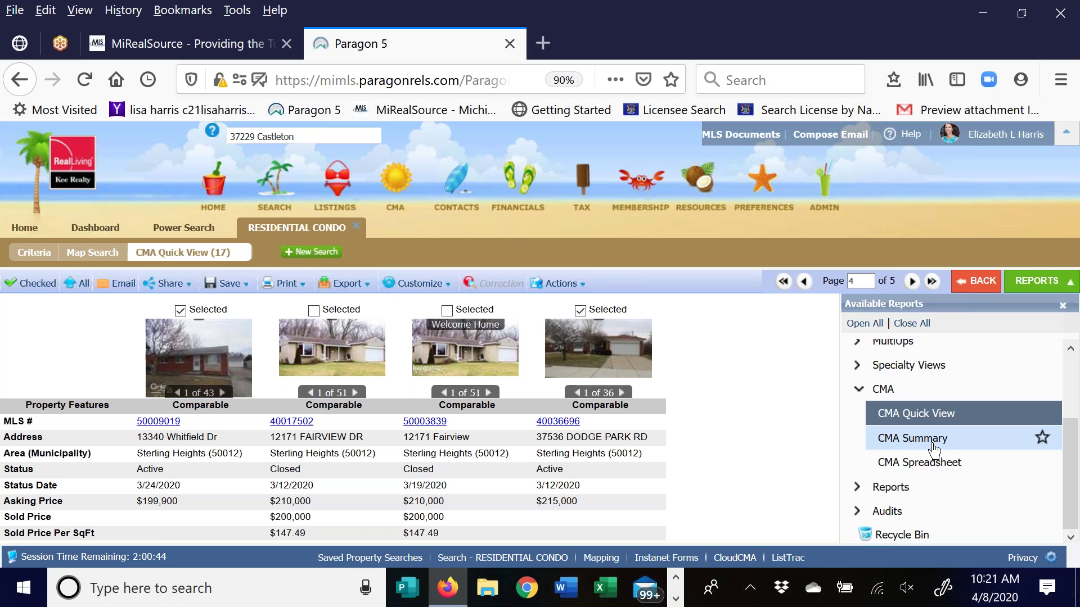
{"action": "left_click", "coordinate": [913, 443]}
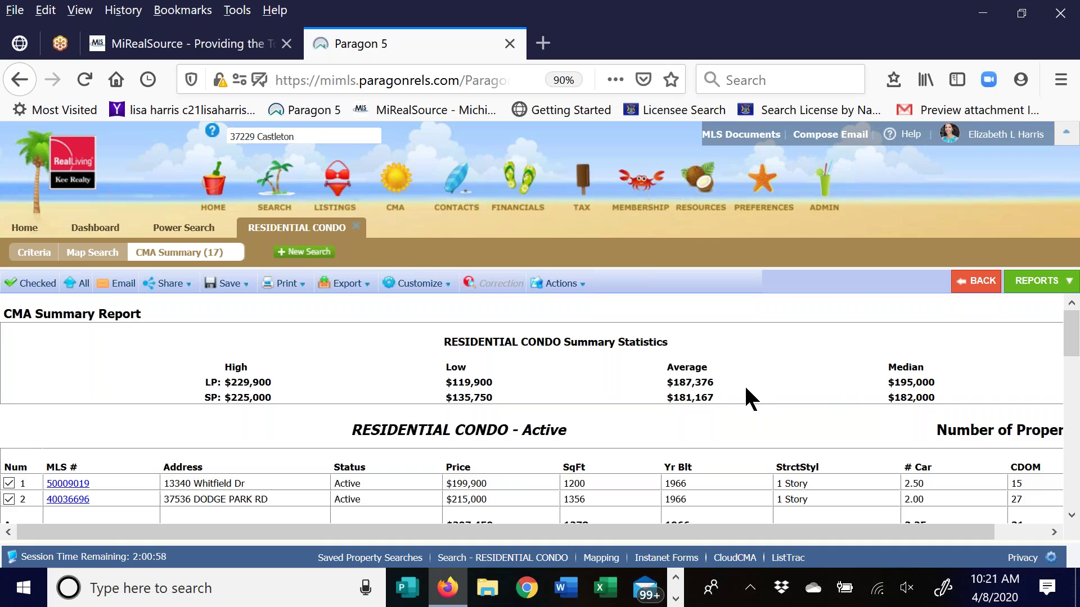
{"action": "key", "text": "ctrl+minus"}
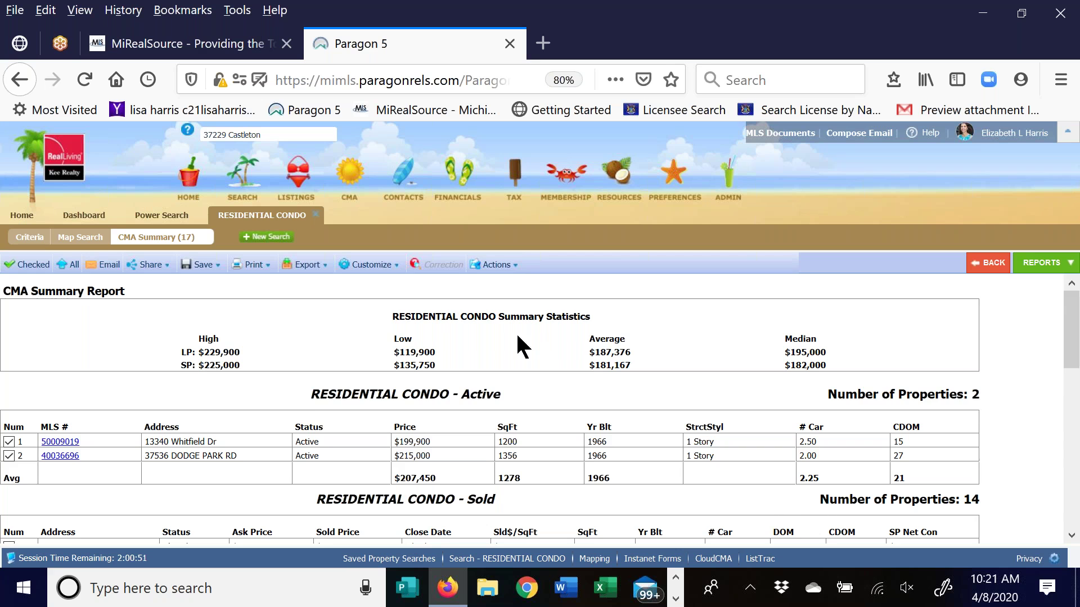
{"action": "scroll", "coordinate": [506, 340], "scroll_direction": "down", "scroll_amount": 2}
{"action": "scroll", "coordinate": [492, 338], "scroll_direction": "down", "scroll_amount": 1}
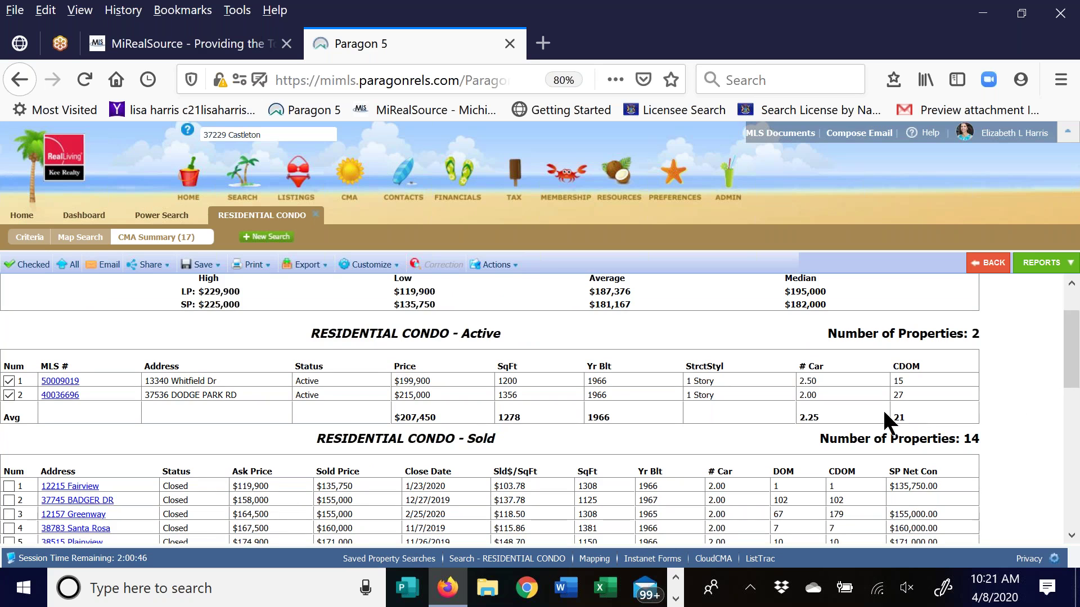
{"action": "scroll", "coordinate": [1069, 366], "scroll_direction": "down", "scroll_amount": 3}
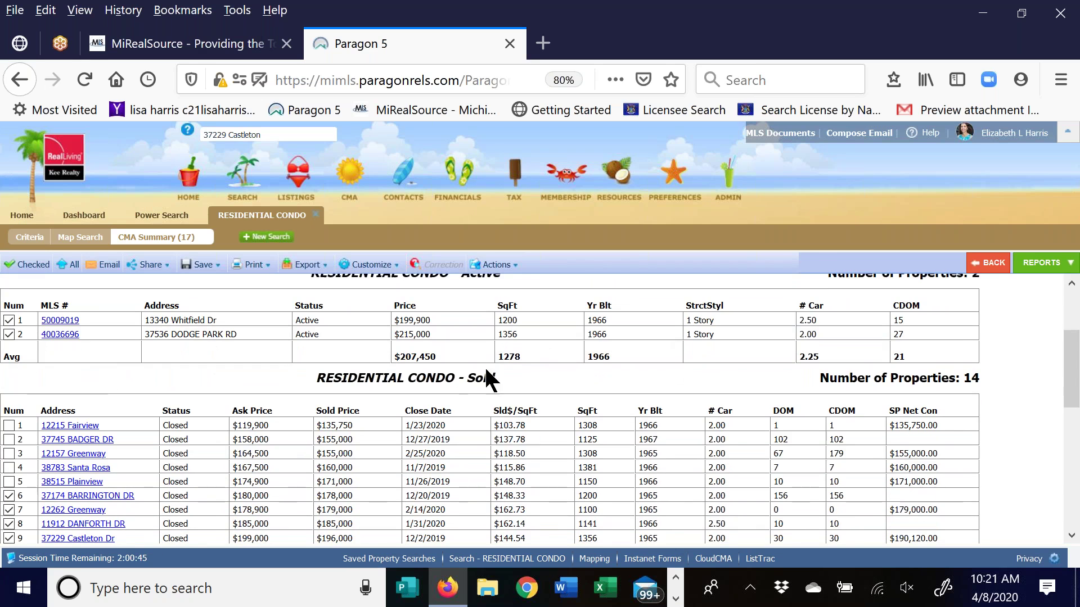
{"action": "scroll", "coordinate": [698, 371], "scroll_direction": "down", "scroll_amount": 3}
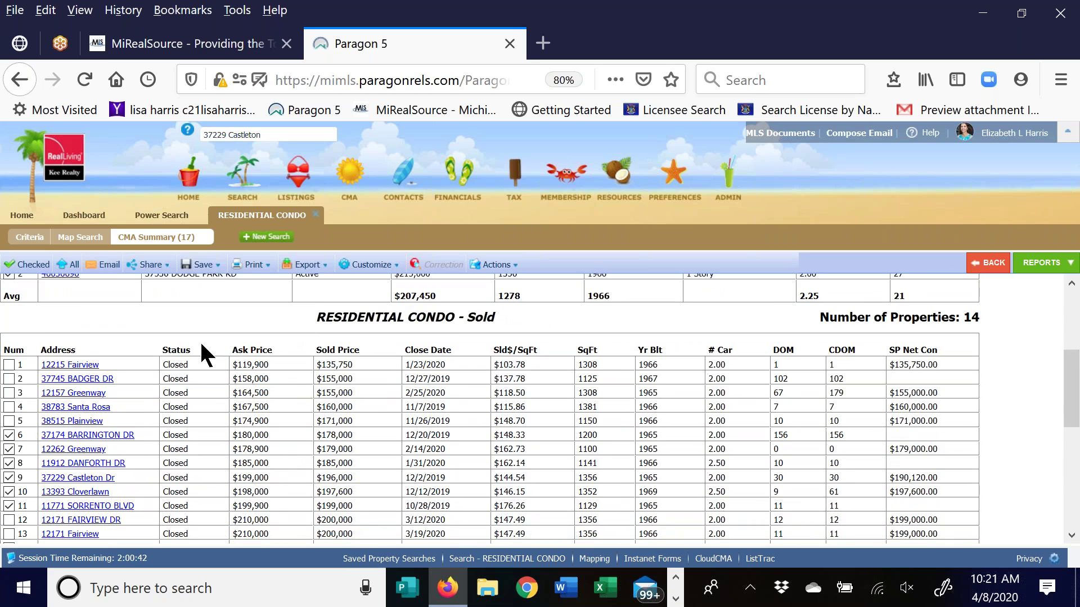
{"action": "scroll", "coordinate": [362, 357], "scroll_direction": "down", "scroll_amount": 2}
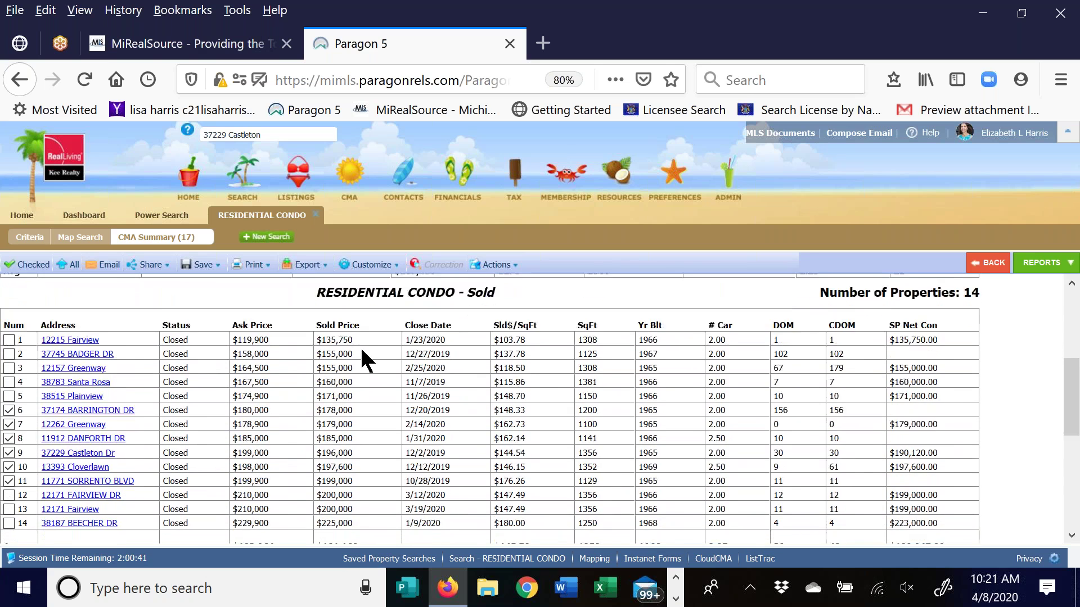
{"action": "scroll", "coordinate": [312, 504], "scroll_direction": "down", "scroll_amount": 1}
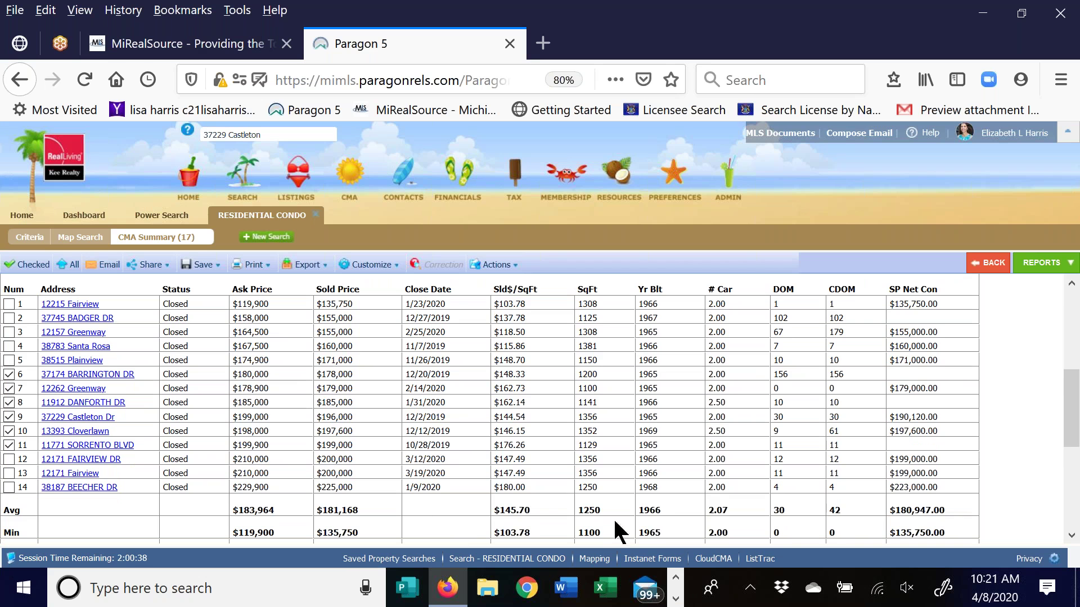
{"action": "scroll", "coordinate": [1023, 483], "scroll_direction": "down", "scroll_amount": 12}
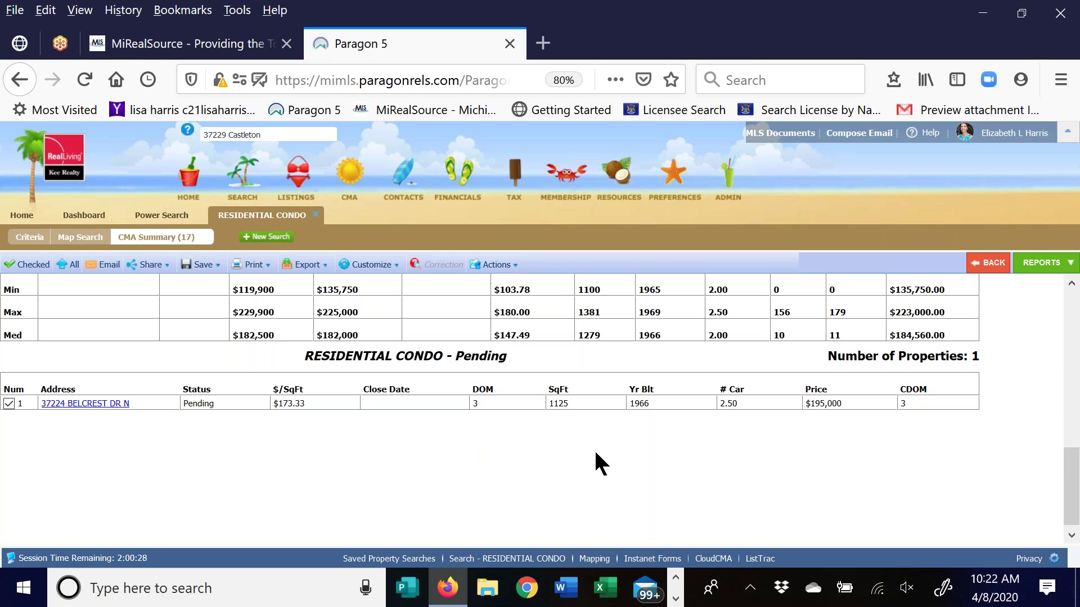
{"action": "scroll", "coordinate": [593, 448], "scroll_direction": "up", "scroll_amount": 8}
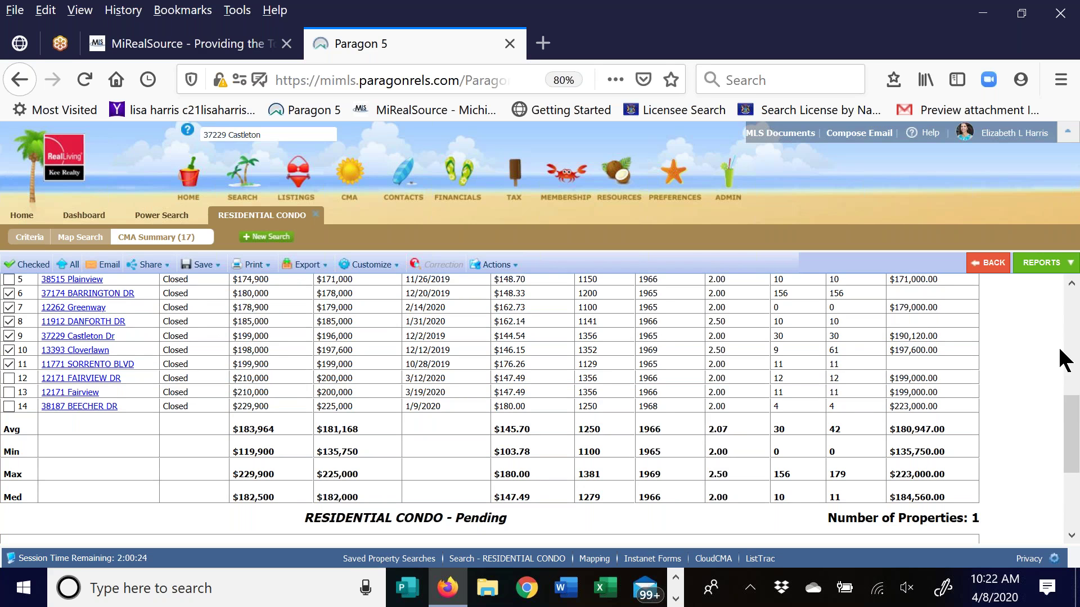
{"action": "scroll", "coordinate": [1053, 366], "scroll_direction": "up", "scroll_amount": 10}
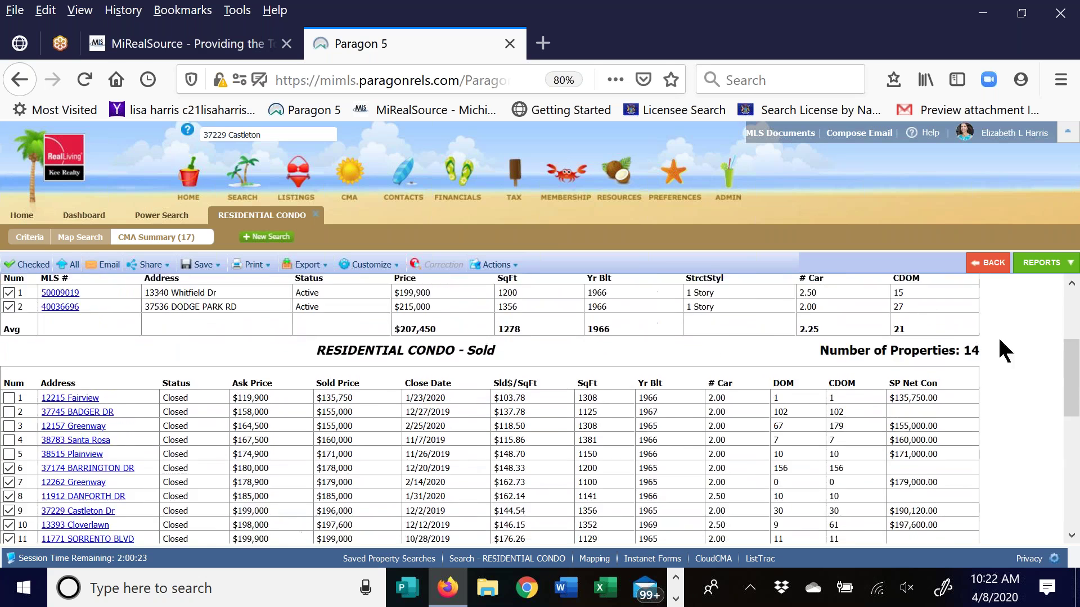
Open the CMA Summary Field Prefs and change the Status from Active to Sold
{"action": "left_click", "coordinate": [374, 265]}
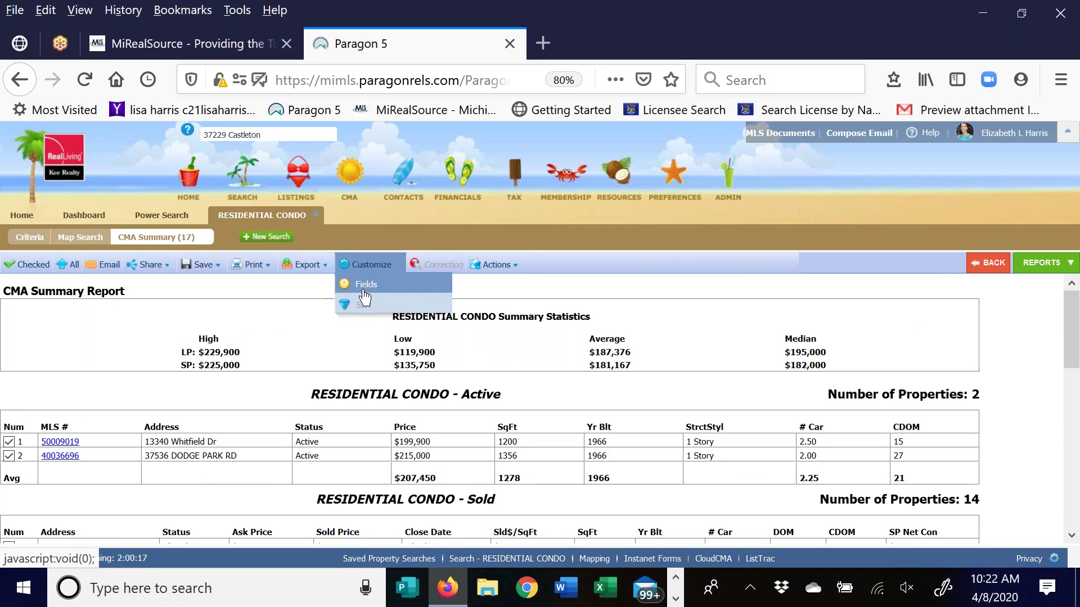
{"action": "left_click", "coordinate": [364, 286]}
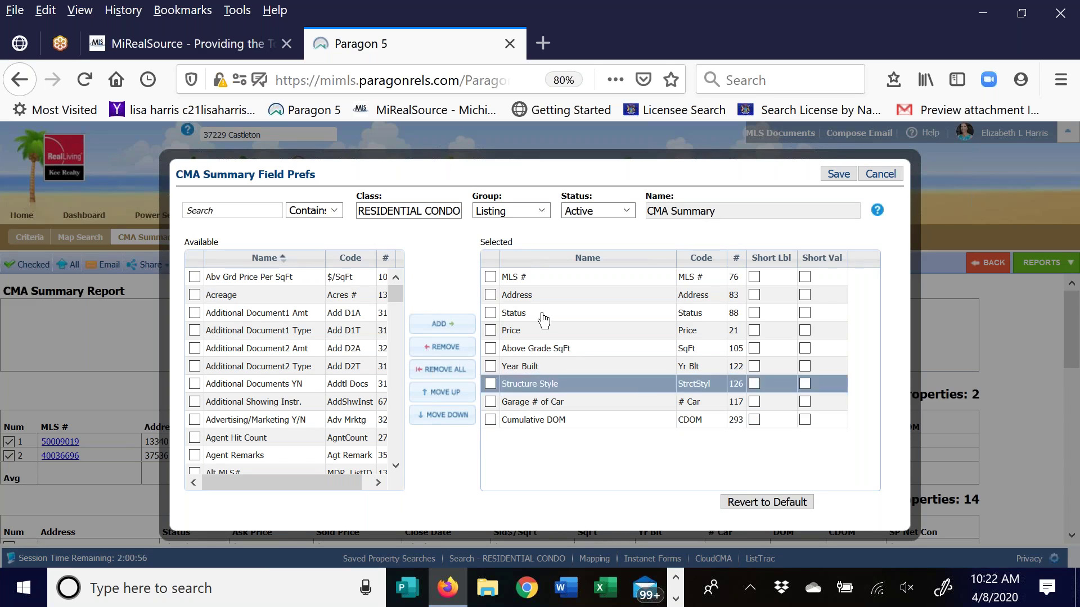
{"action": "left_click", "coordinate": [627, 211]}
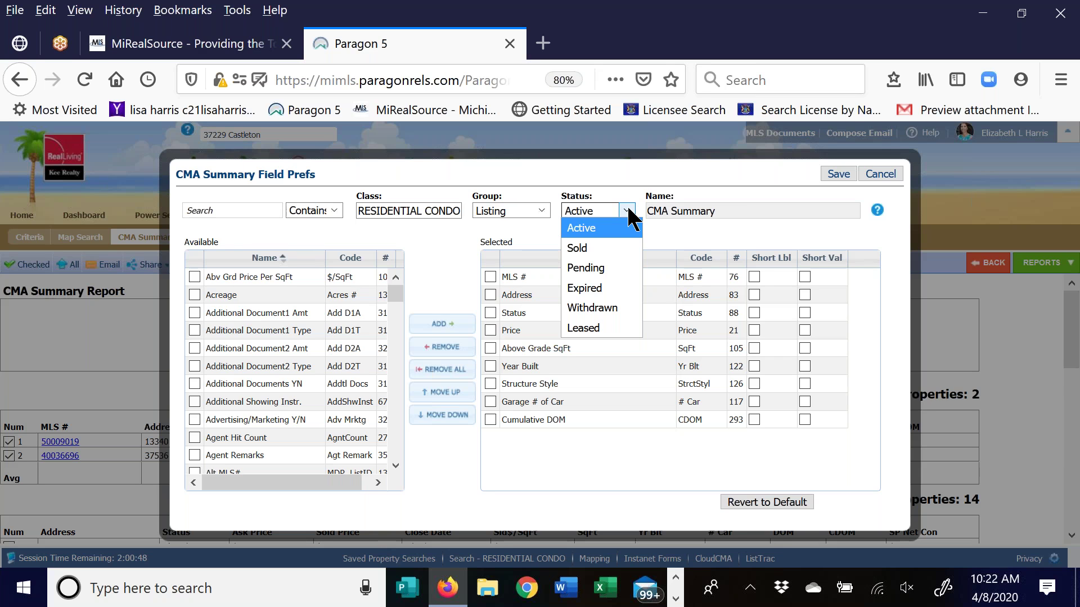
{"action": "left_click", "coordinate": [606, 229]}
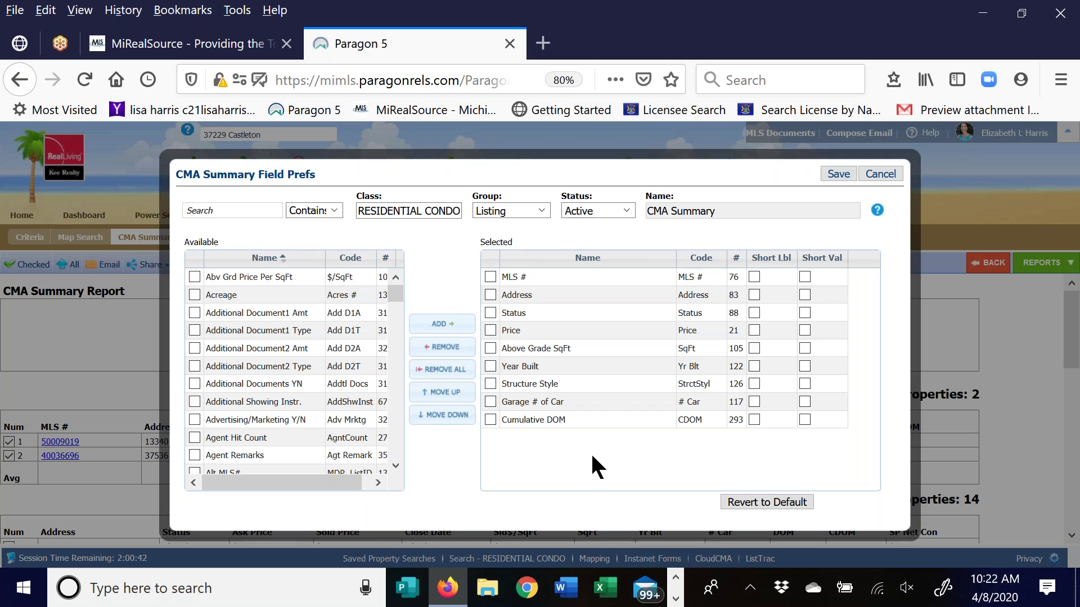
{"action": "left_click", "coordinate": [213, 210]}
{"action": "left_click_drag", "start_coordinate": [398, 292], "coordinate": [402, 388]}
{"action": "left_click", "coordinate": [226, 213]}
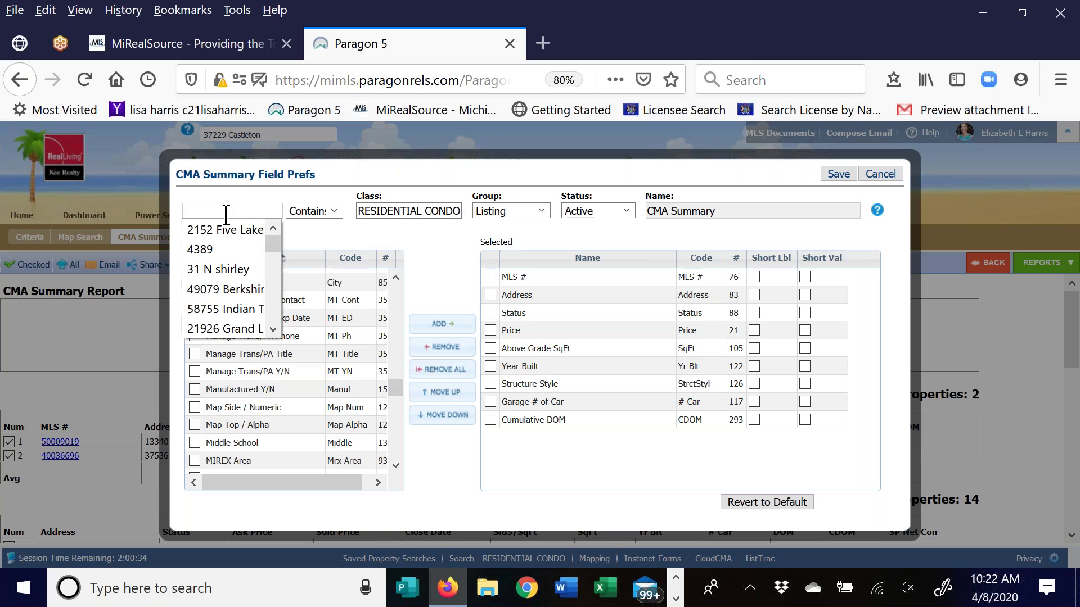
{"action": "left_click", "coordinate": [413, 249]}
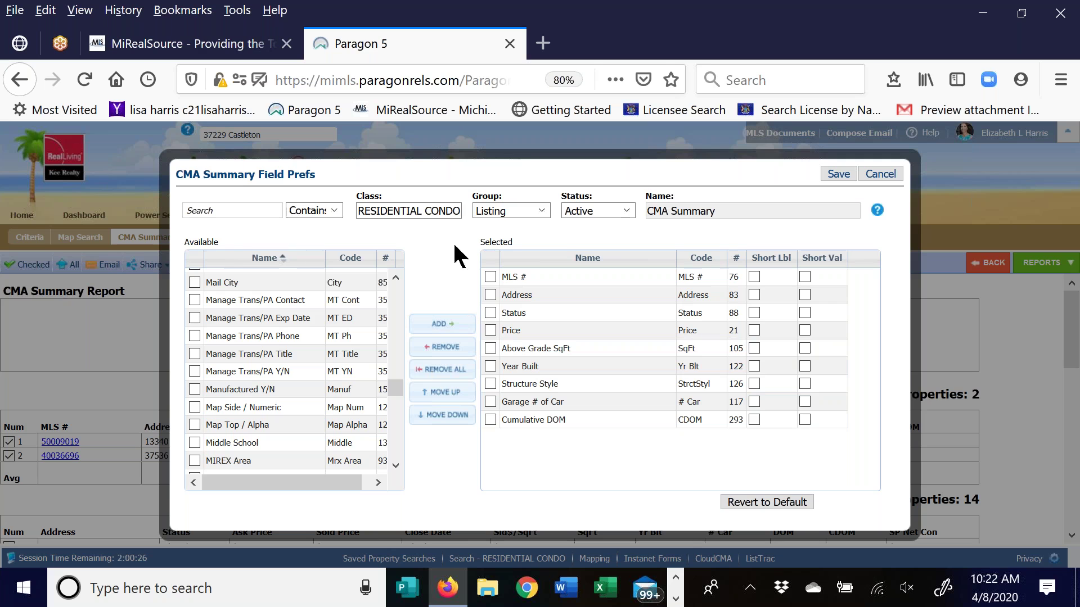
{"action": "left_click", "coordinate": [625, 211]}
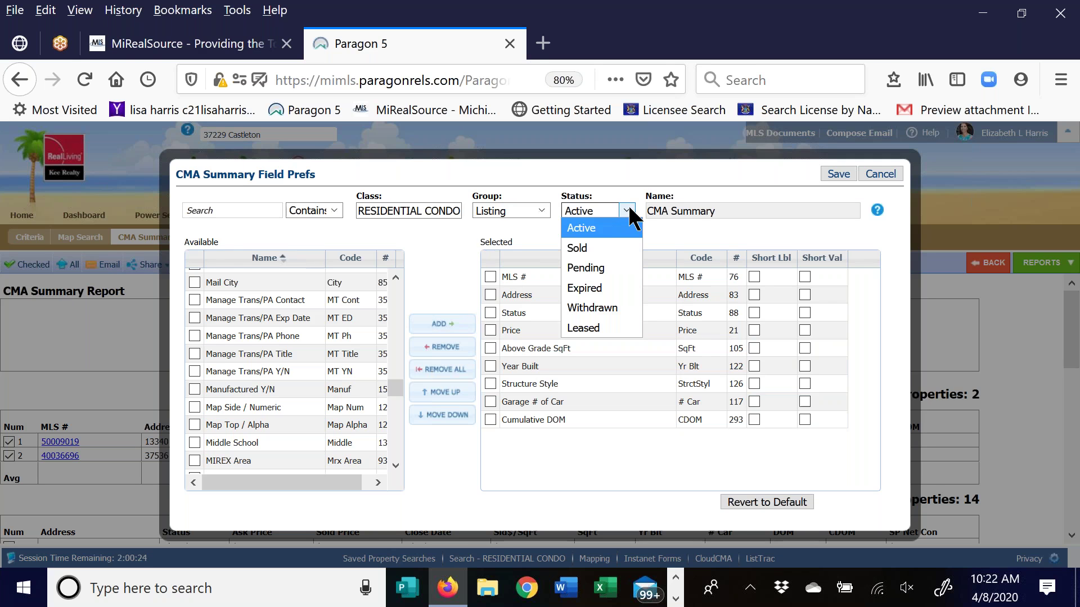
{"action": "left_click", "coordinate": [595, 250]}
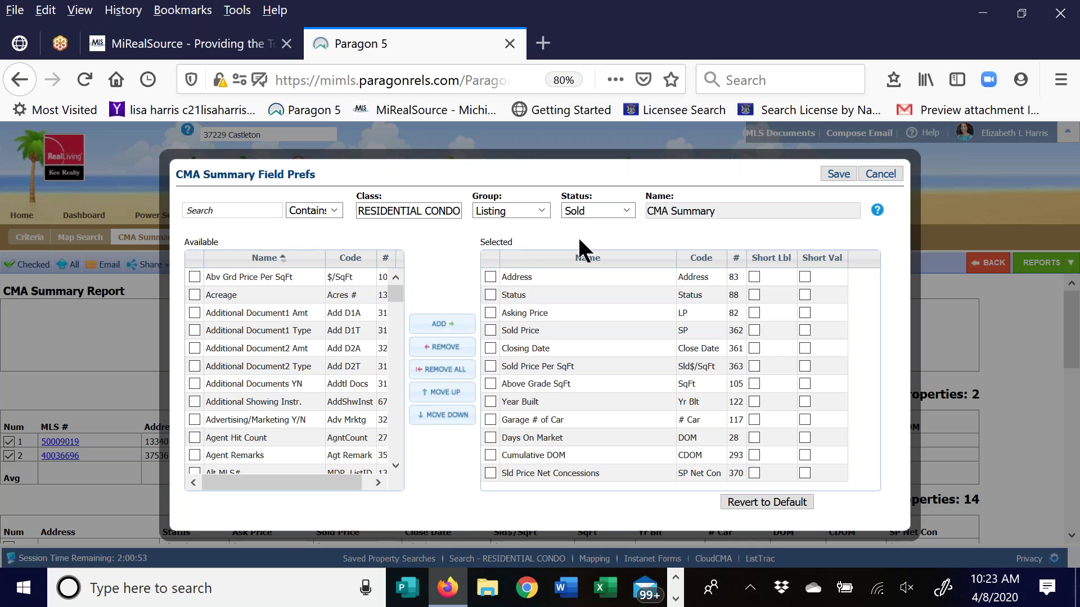
Filter the available fields by price and add Sold Price Per SQFT to the Sold columns
{"action": "left_click", "coordinate": [224, 210]}
{"action": "type", "text": "pri"}
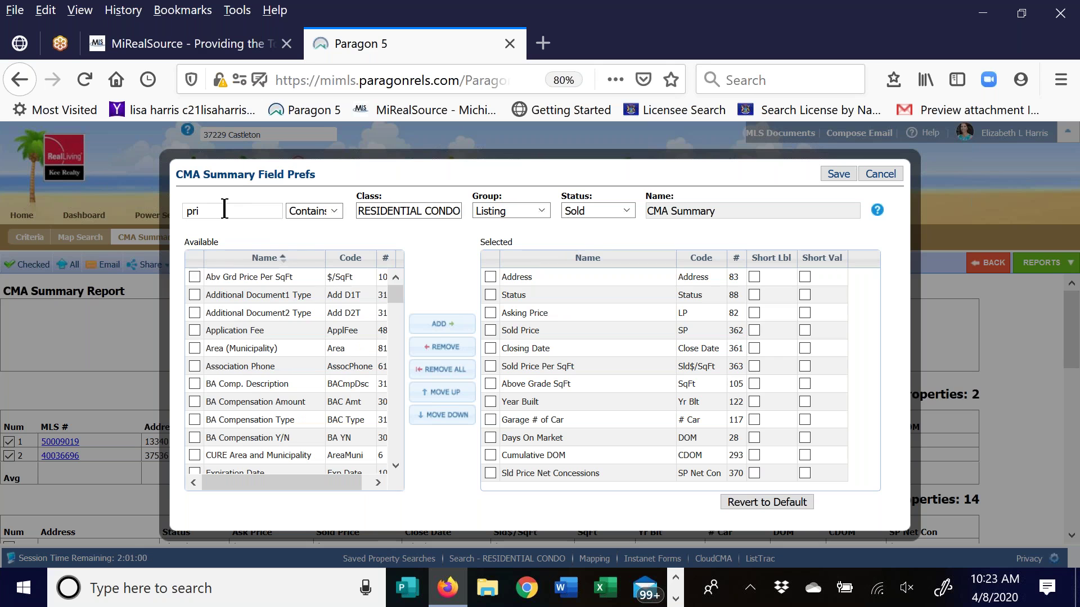
{"action": "type", "text": "c"}
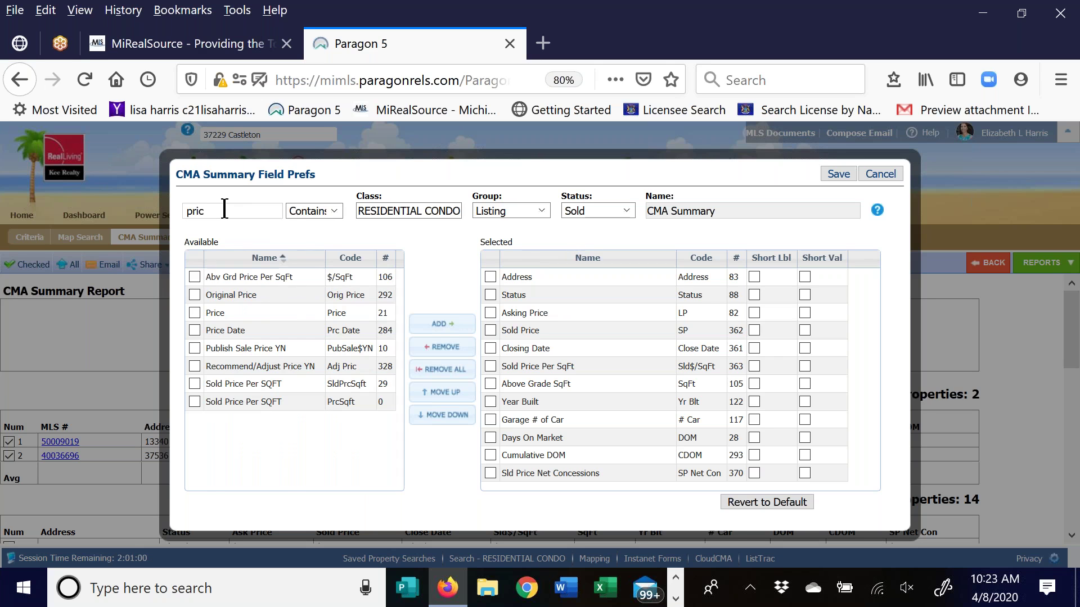
{"action": "left_click", "coordinate": [195, 384]}
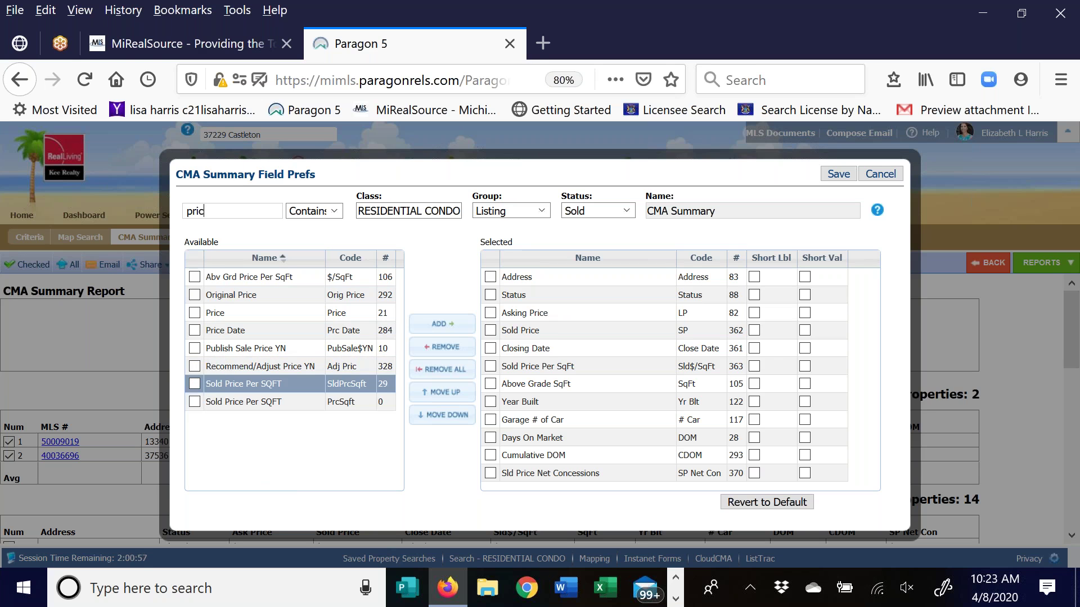
{"action": "left_click", "coordinate": [443, 324]}
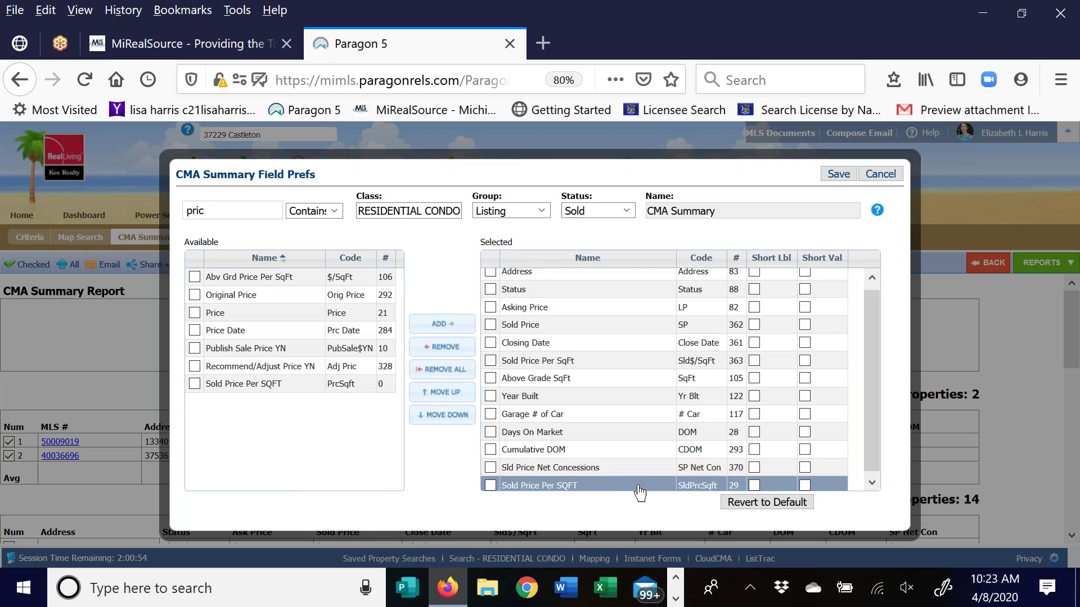
Move Sold Price Per SQFT up, remove it again, and set Status to Pending
{"action": "left_click_drag", "start_coordinate": [585, 487], "coordinate": [549, 388]}
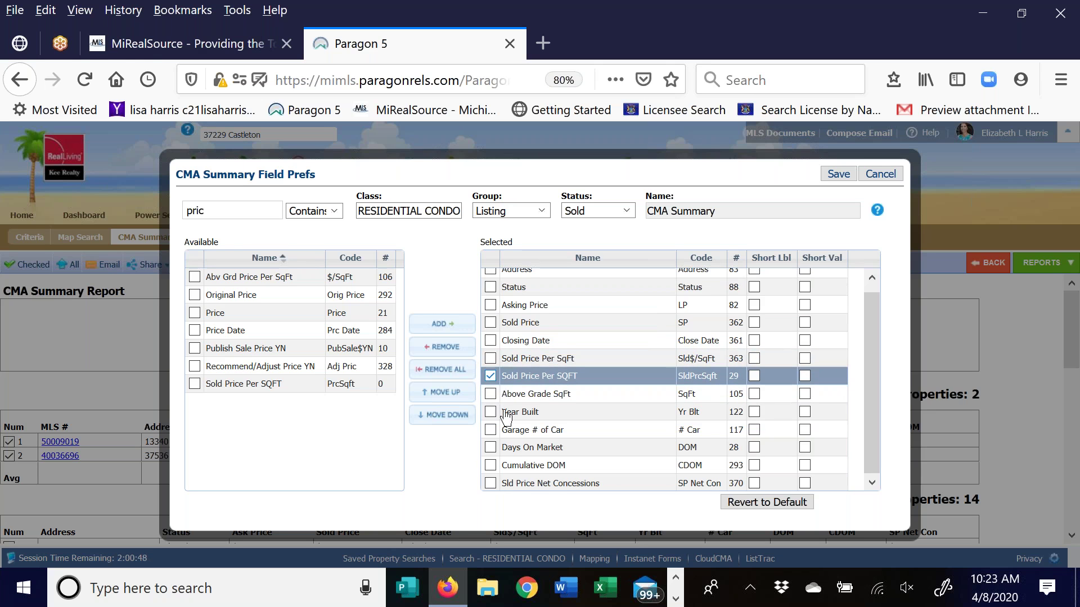
{"action": "left_click", "coordinate": [491, 376]}
{"action": "left_click", "coordinate": [435, 347]}
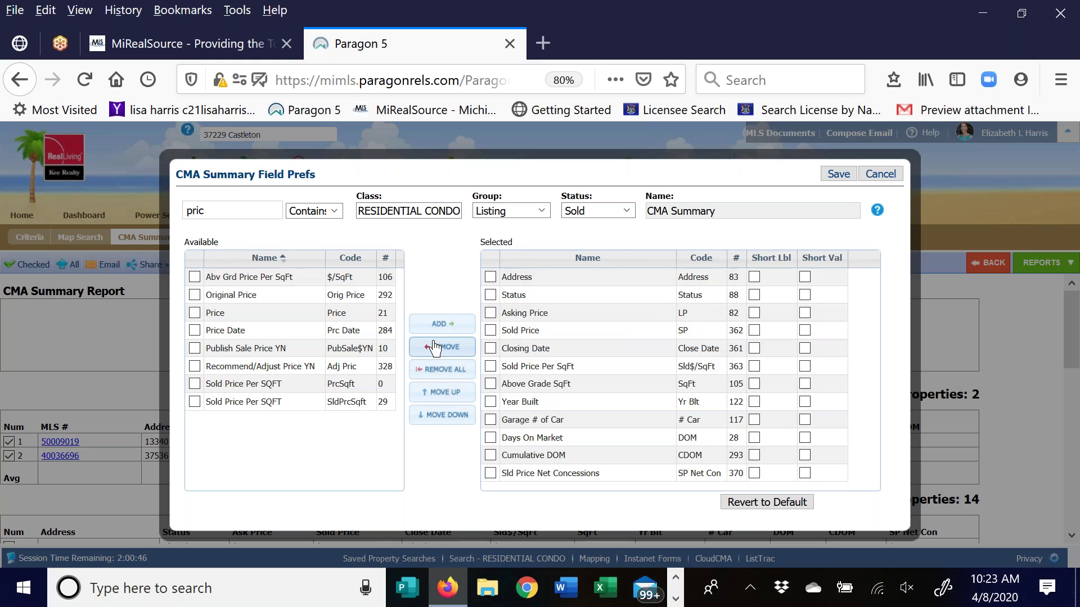
{"action": "left_click", "coordinate": [624, 211]}
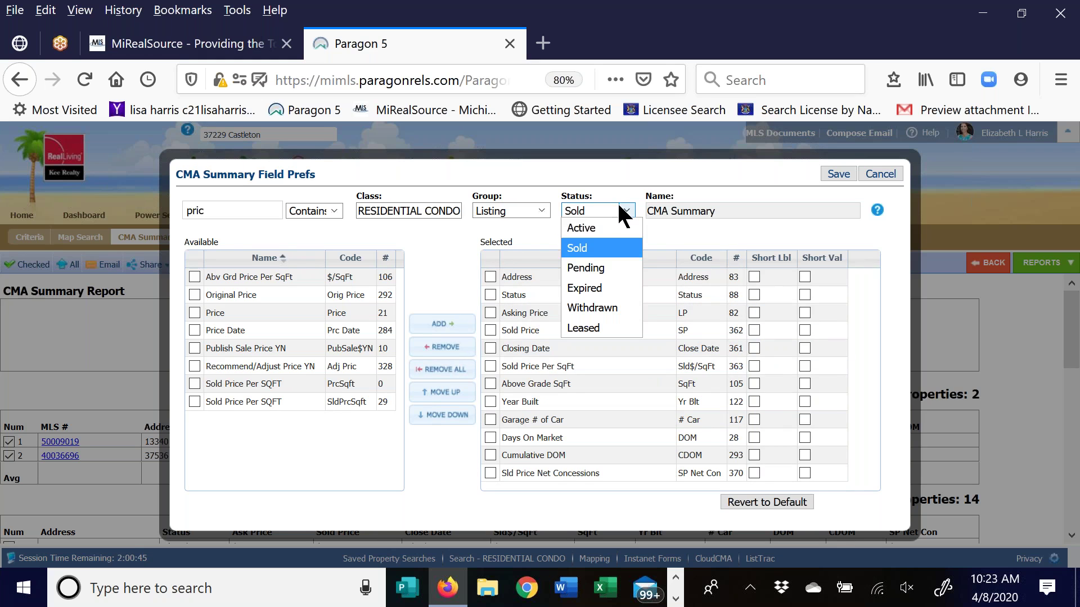
{"action": "left_click", "coordinate": [593, 268]}
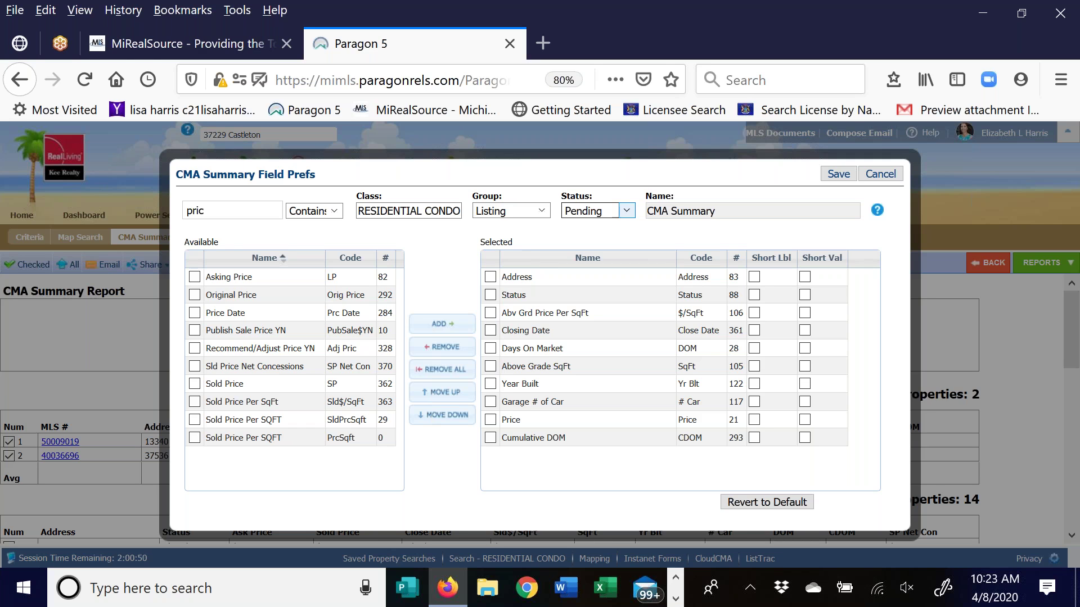
Cancel the Field Prefs and scroll to the 14-property Sold table with its Sld$/SqFt column
{"action": "left_click", "coordinate": [878, 175]}
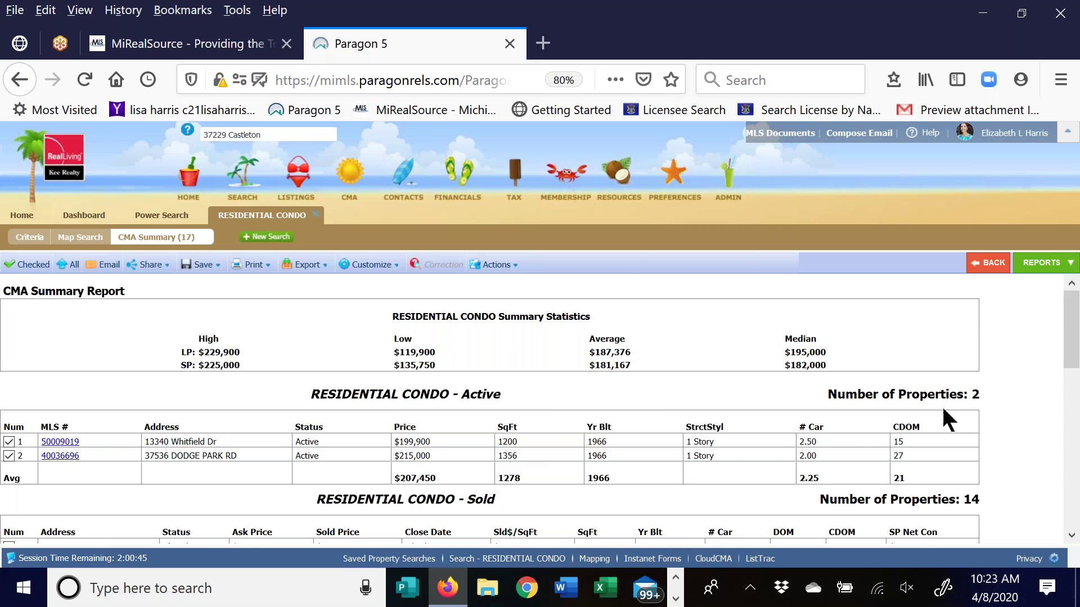
{"action": "scroll", "coordinate": [1023, 398], "scroll_direction": "down", "scroll_amount": 3}
{"action": "scroll", "coordinate": [1024, 398], "scroll_direction": "down", "scroll_amount": 1}
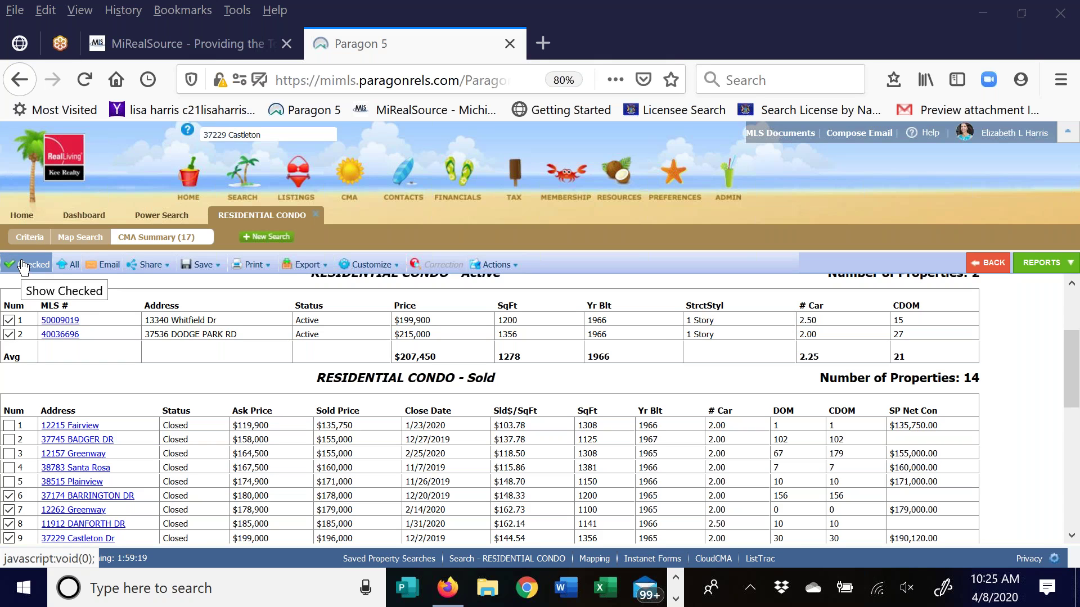
Toggle between Checked and All listings, ending on the 9 checked of 17 comps
{"action": "left_click", "coordinate": [13, 265]}
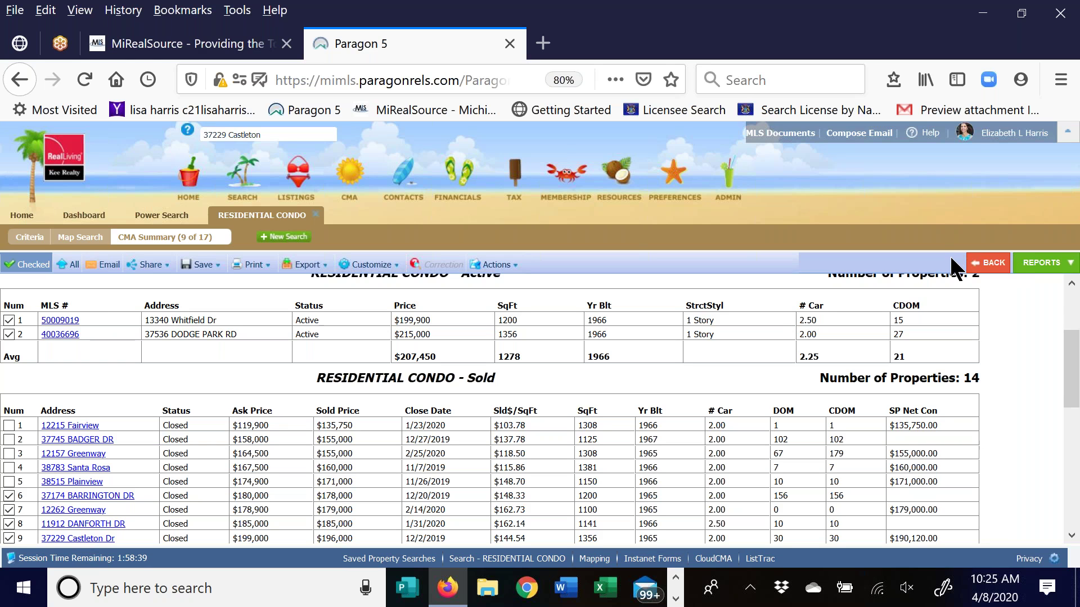
{"action": "left_click", "coordinate": [63, 267]}
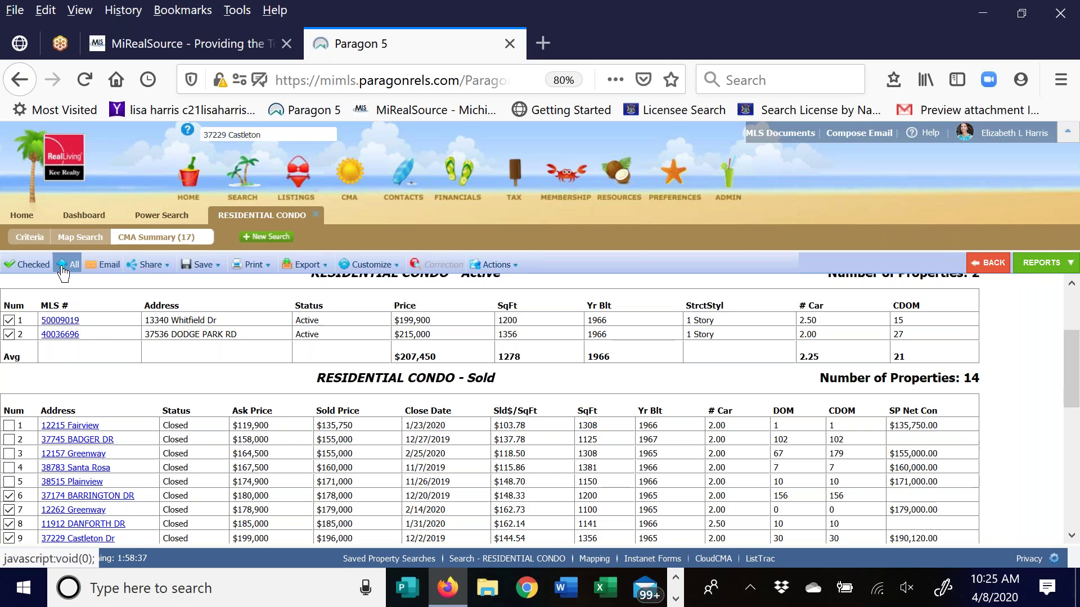
{"action": "left_click", "coordinate": [35, 267]}
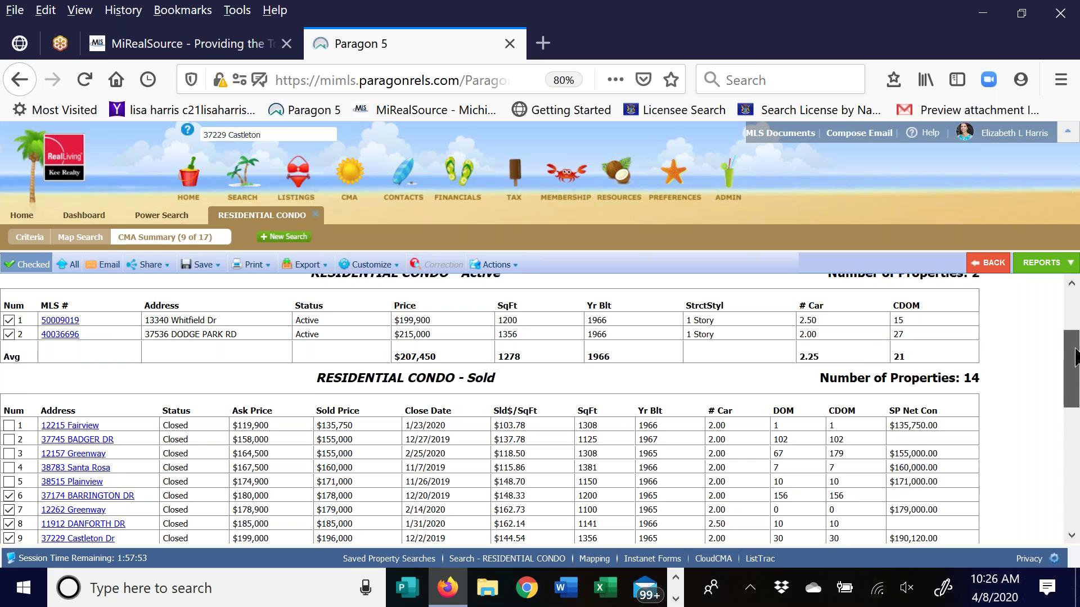
{"action": "scroll", "coordinate": [1074, 354], "scroll_direction": "down", "scroll_amount": 2}
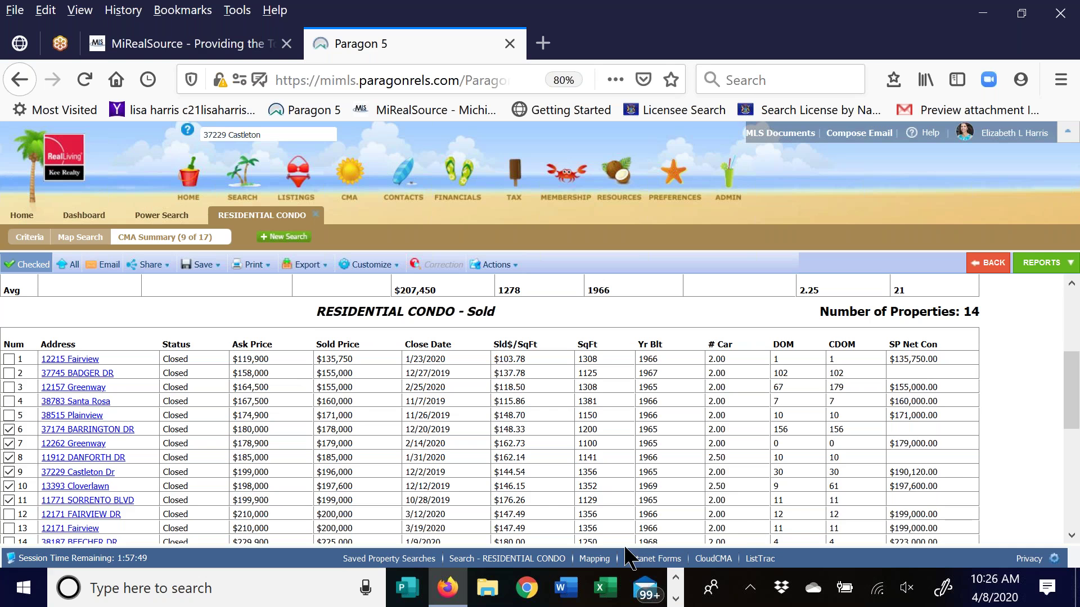
{"action": "scroll", "coordinate": [160, 405], "scroll_direction": "down", "scroll_amount": 5}
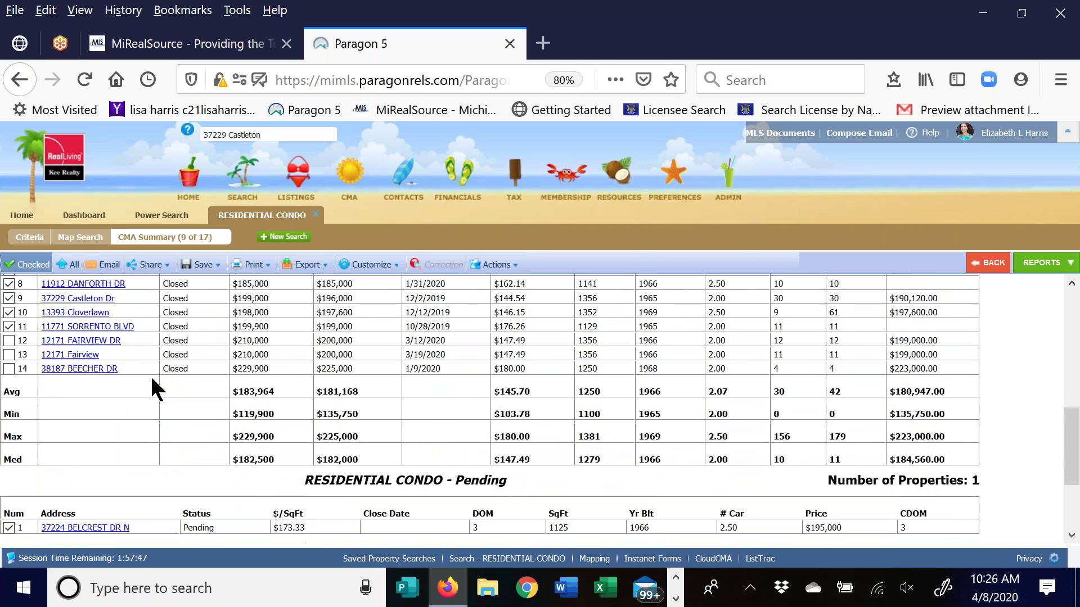
{"action": "scroll", "coordinate": [150, 374], "scroll_direction": "up", "scroll_amount": 8}
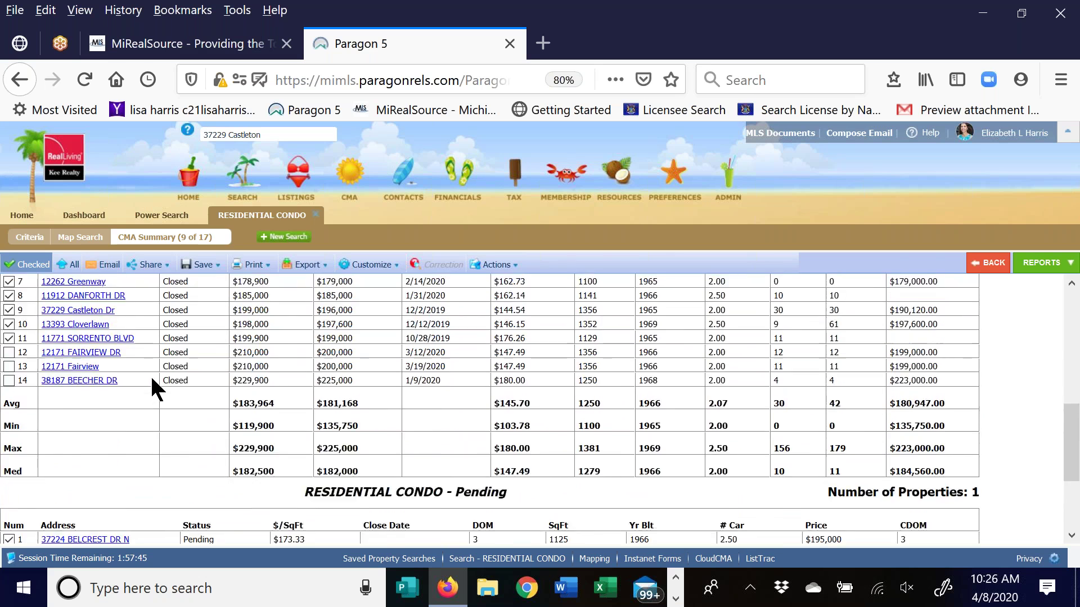
{"action": "scroll", "coordinate": [147, 375], "scroll_direction": "up", "scroll_amount": 2}
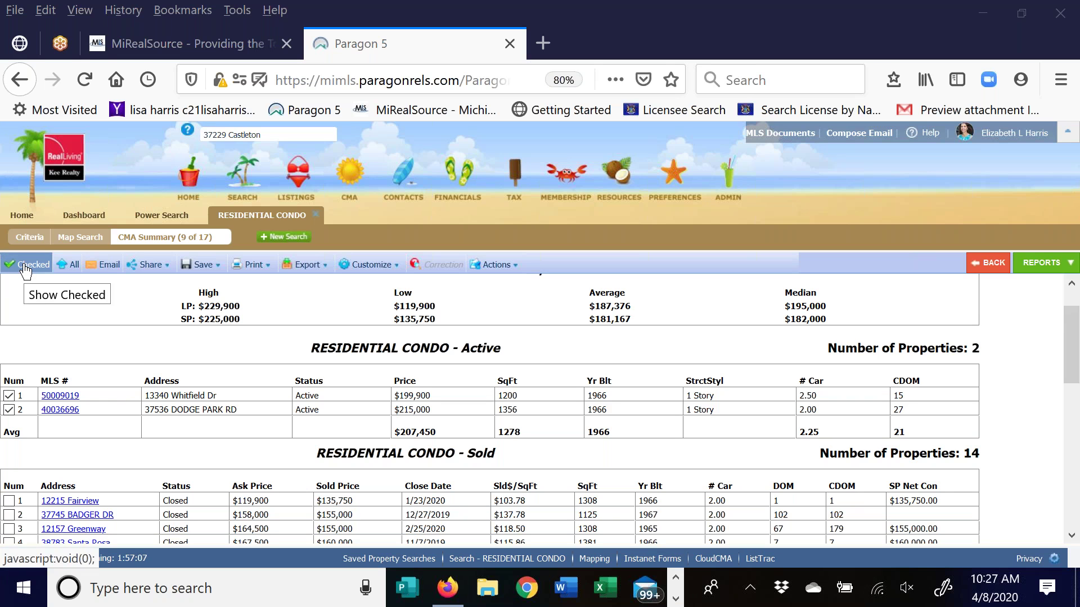
{"action": "left_click", "coordinate": [26, 271]}
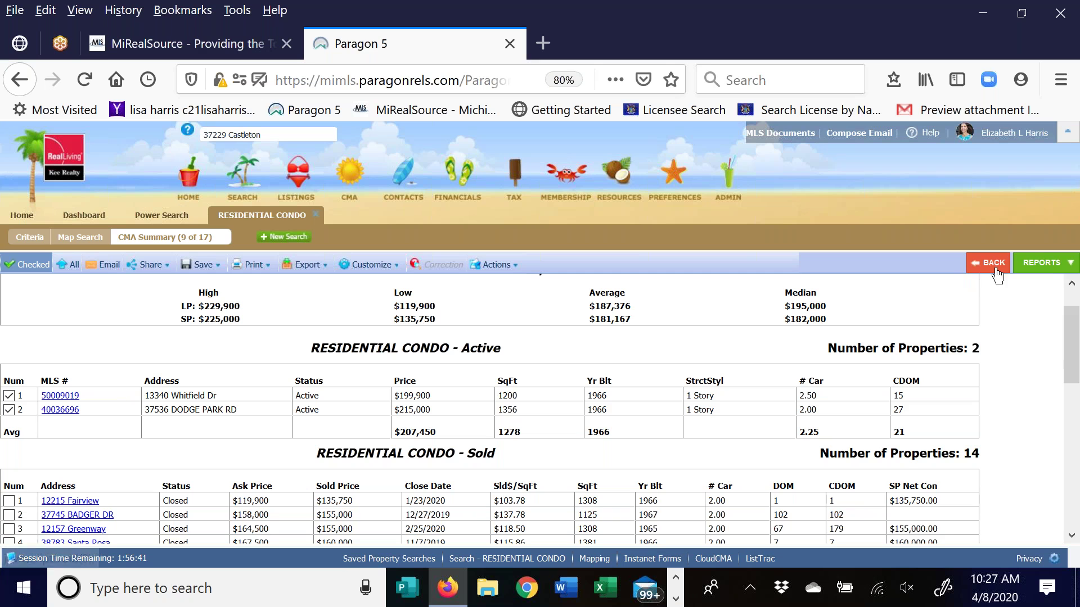
Load the MLS Spreadsheet default report from Favorites and view only the checked listings
{"action": "left_click", "coordinate": [1038, 264]}
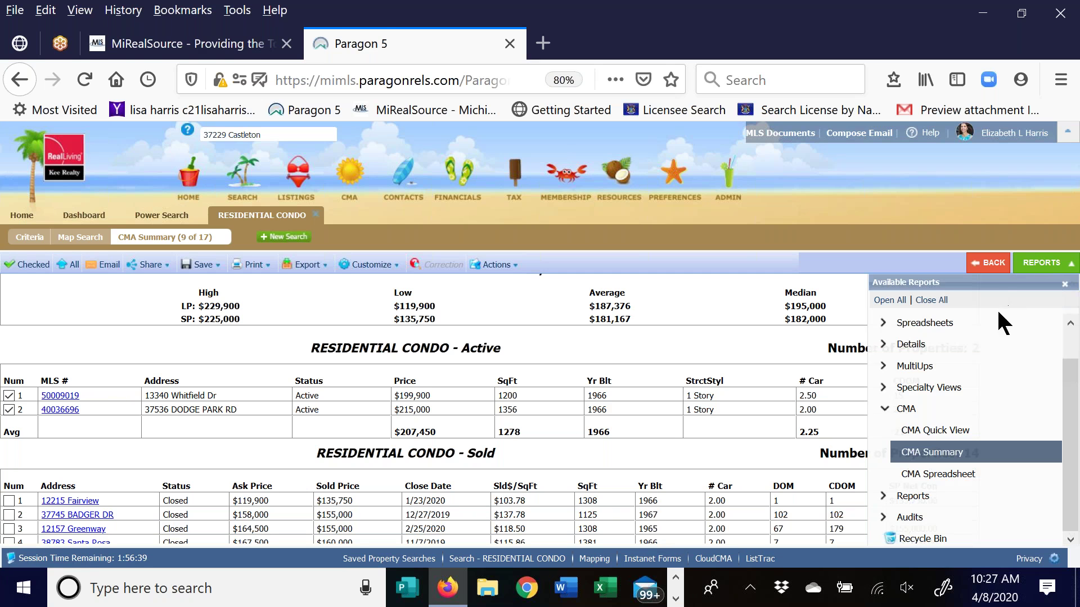
{"action": "left_click", "coordinate": [951, 325]}
{"action": "left_click", "coordinate": [1070, 324]}
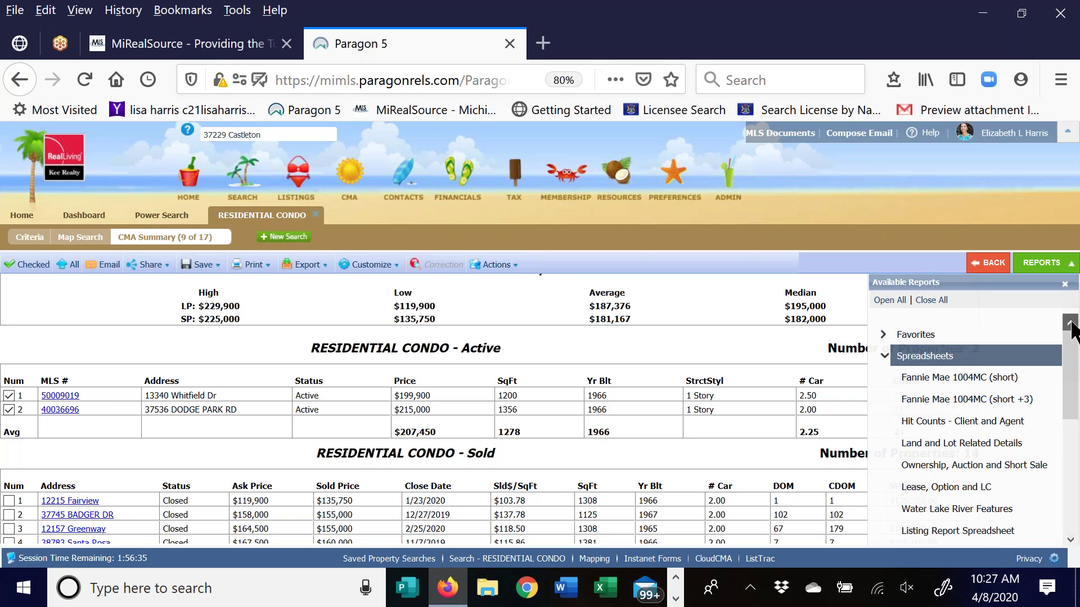
{"action": "left_click", "coordinate": [894, 335]}
{"action": "left_click", "coordinate": [949, 357]}
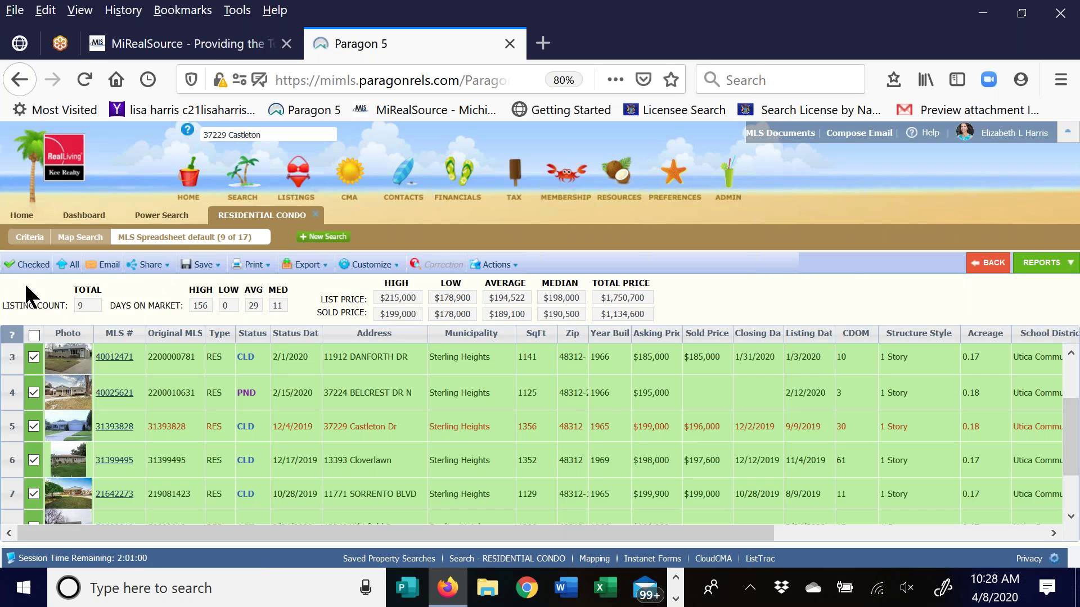
{"action": "left_click", "coordinate": [24, 267]}
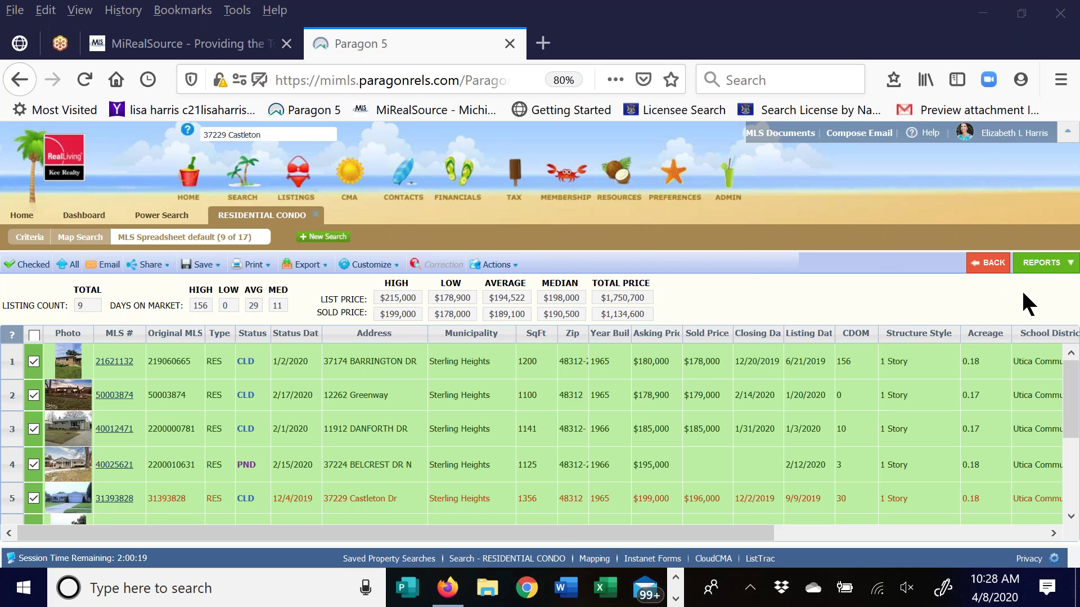
Reload the MLS Spreadsheet default report and display all 17 listings
{"action": "left_click", "coordinate": [1048, 268]}
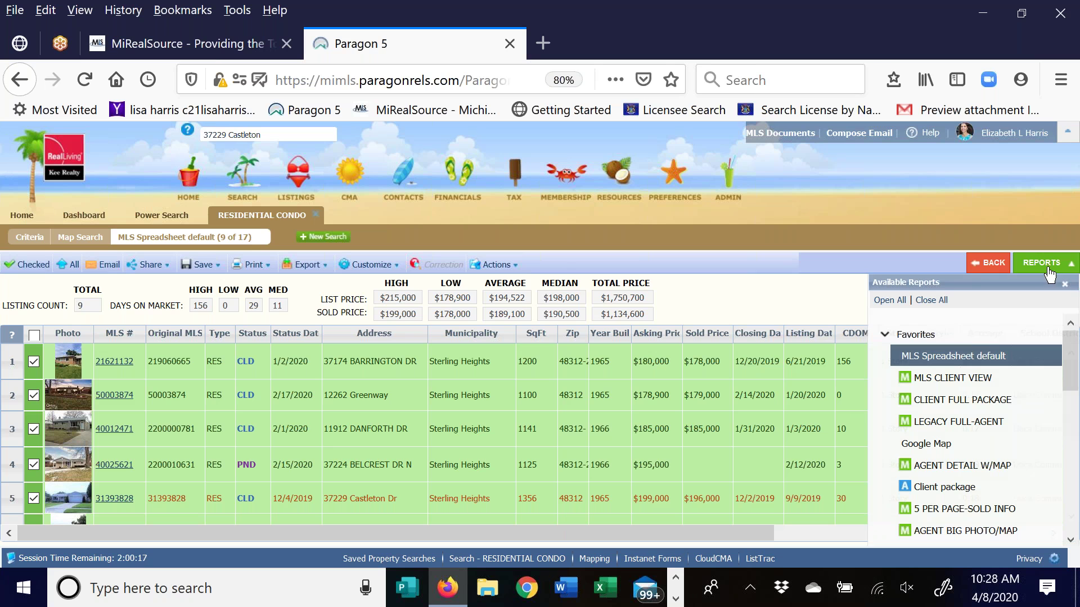
{"action": "mouse_move", "coordinate": [952, 361]}
{"action": "left_click", "coordinate": [953, 360]}
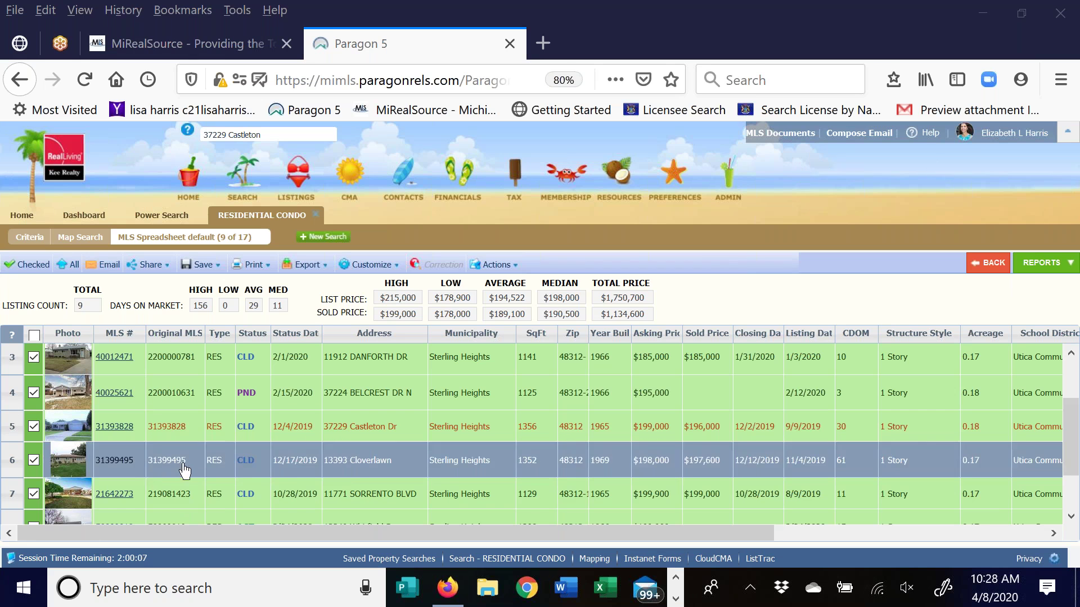
{"action": "left_click", "coordinate": [67, 264]}
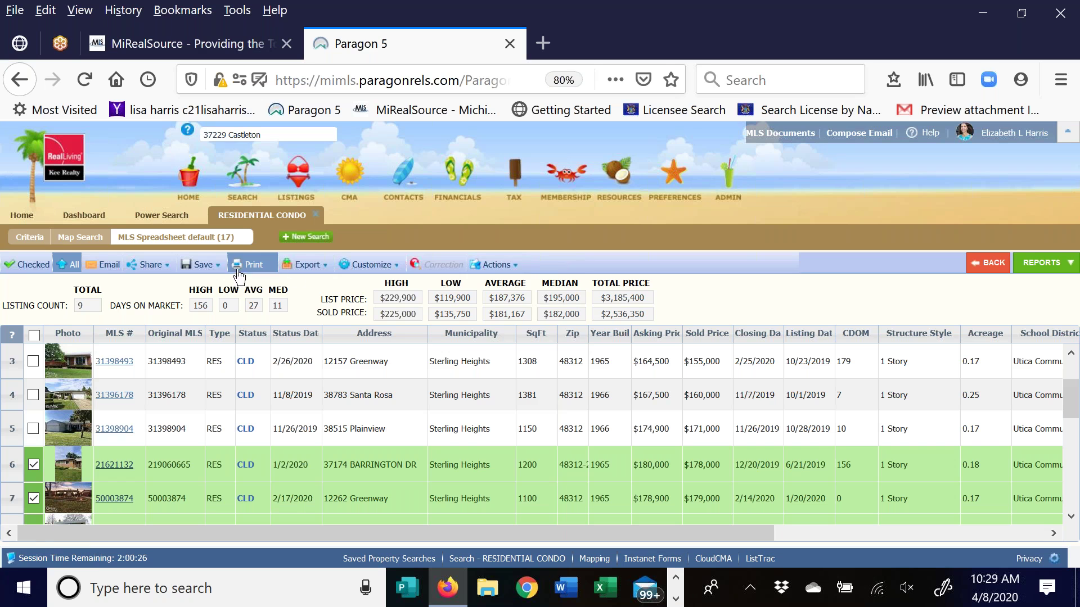
Open the spreadsheet's Actions dropdown to reach the Cloud CMA: CMA option
{"action": "left_click", "coordinate": [491, 264]}
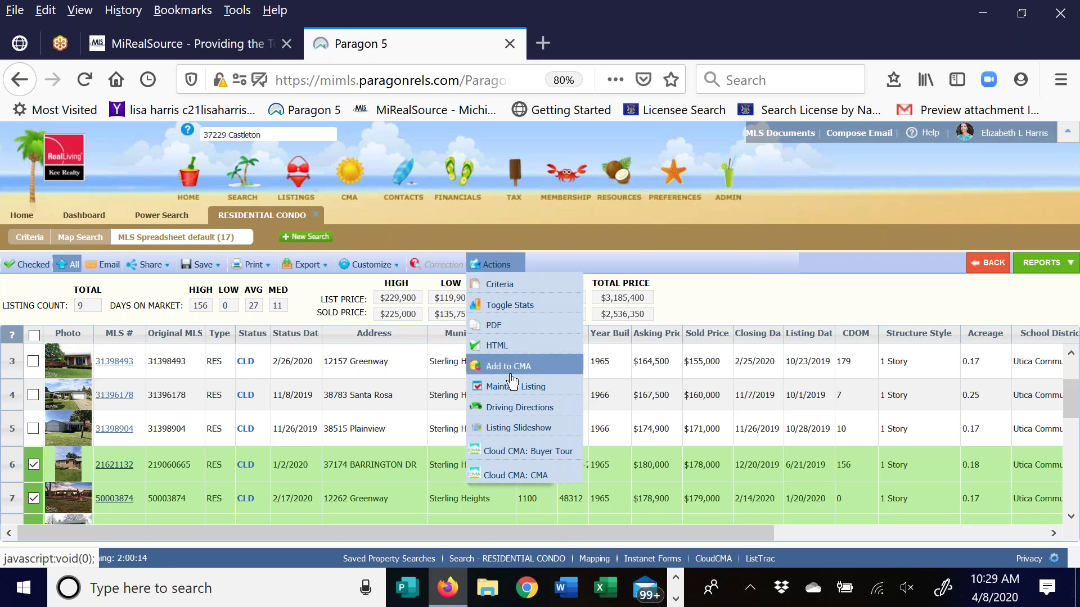
Send the checked listings to Cloud CMA and name the report 'Class Report'
{"action": "left_click", "coordinate": [502, 476]}
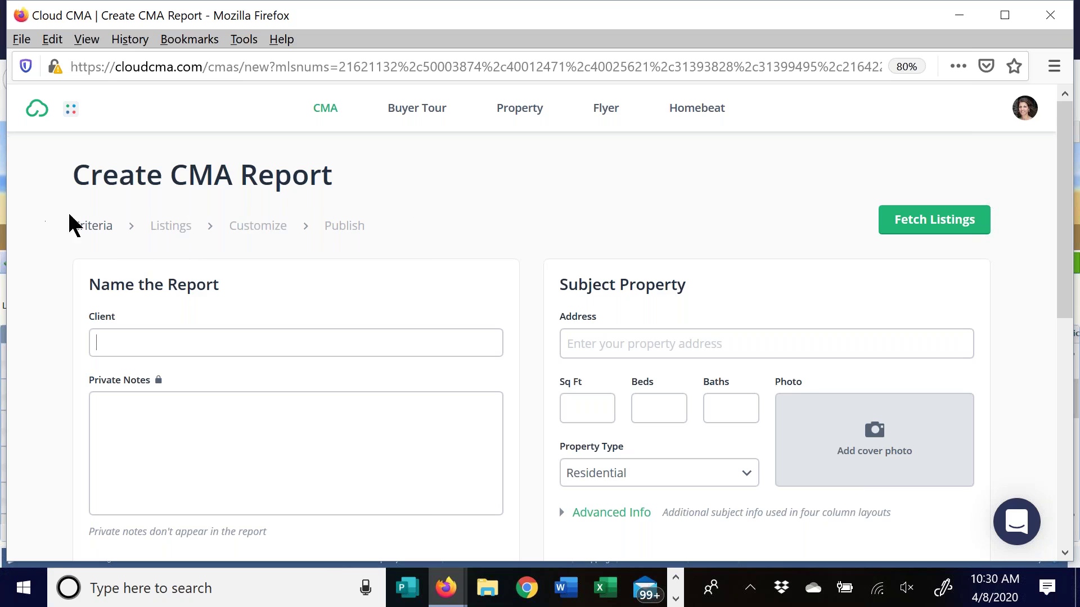
{"action": "scroll", "coordinate": [281, 253], "scroll_direction": "down", "scroll_amount": 2}
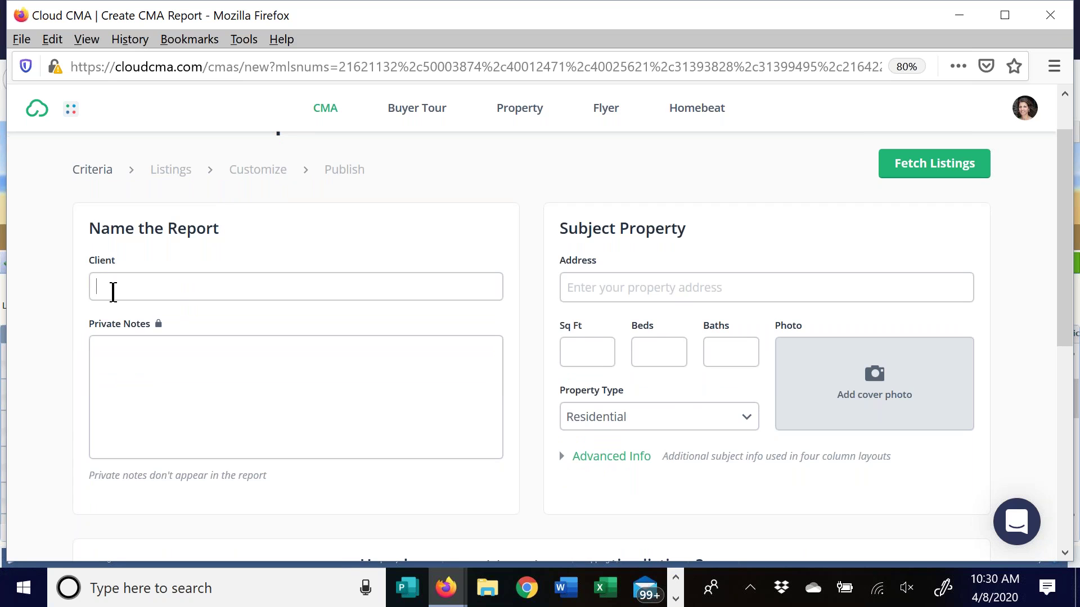
{"action": "type", "text": "Class Report"}
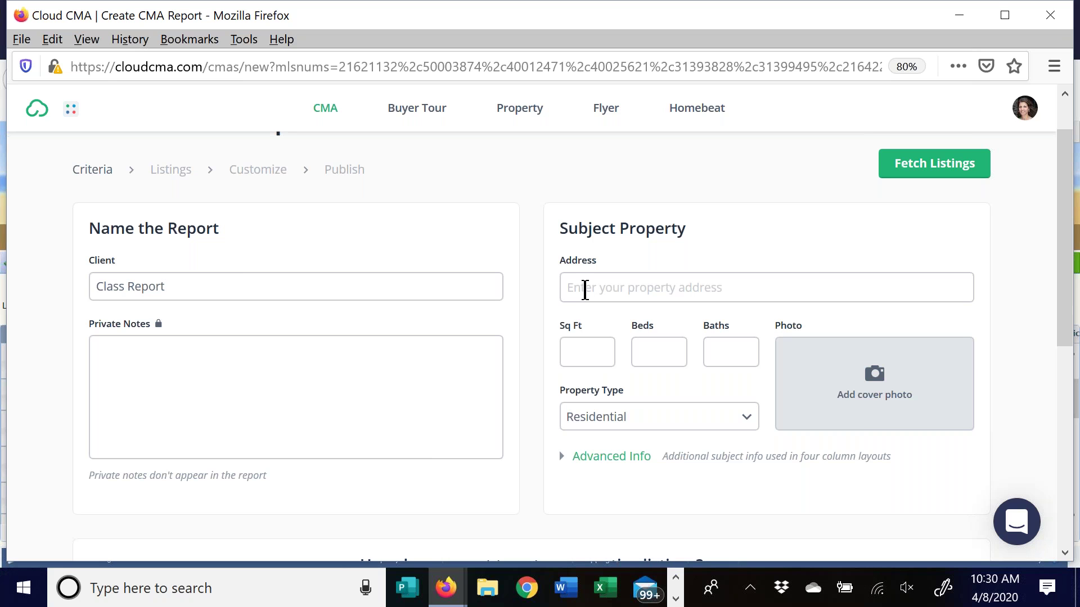
{"action": "left_click", "coordinate": [585, 291]}
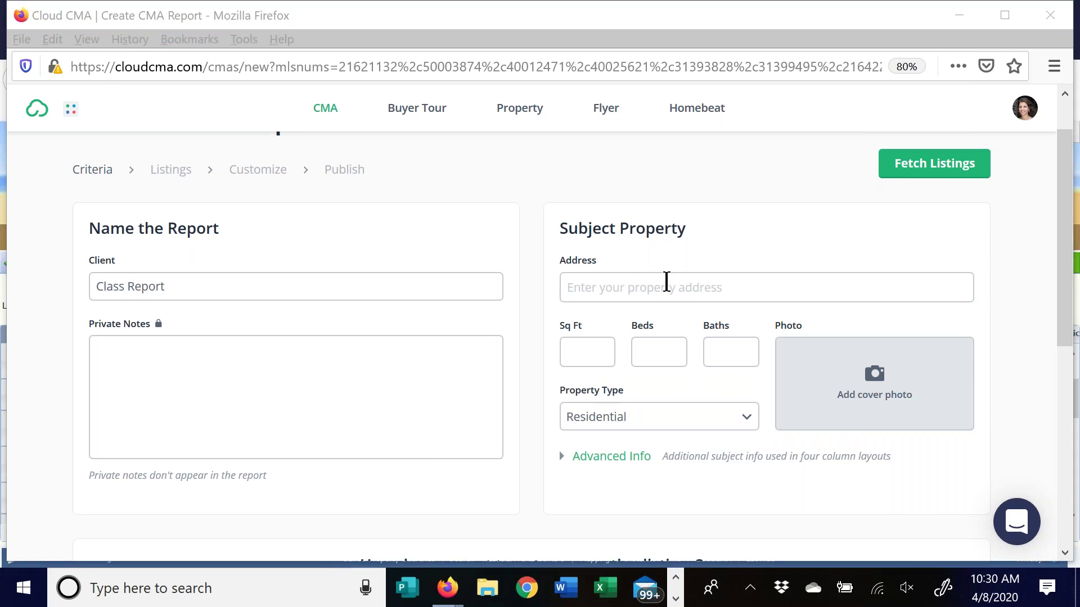
{"action": "left_click", "coordinate": [666, 283]}
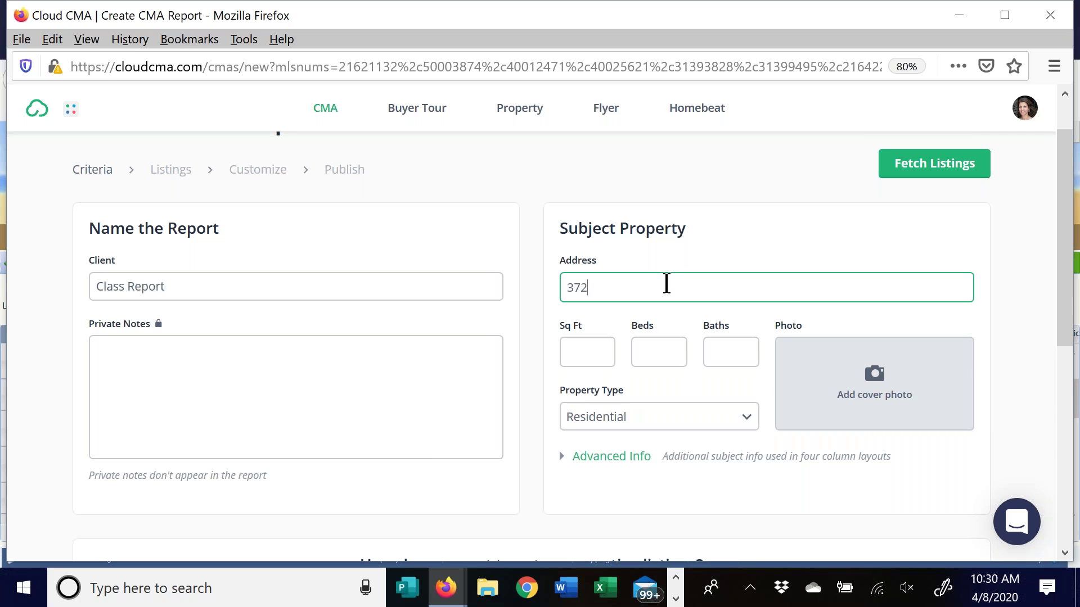
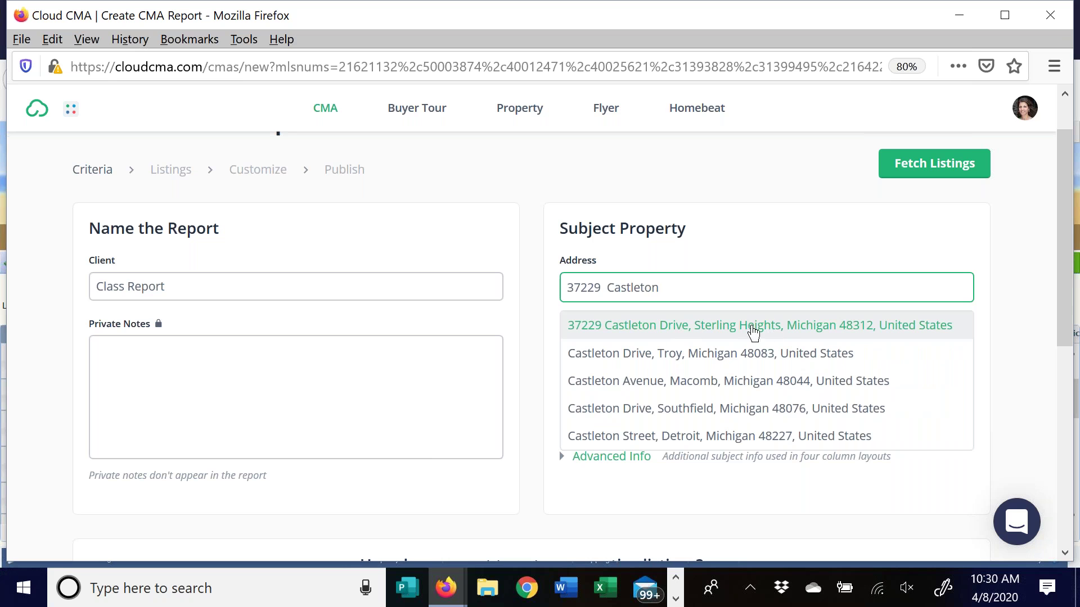
{"action": "left_click", "coordinate": [762, 331]}
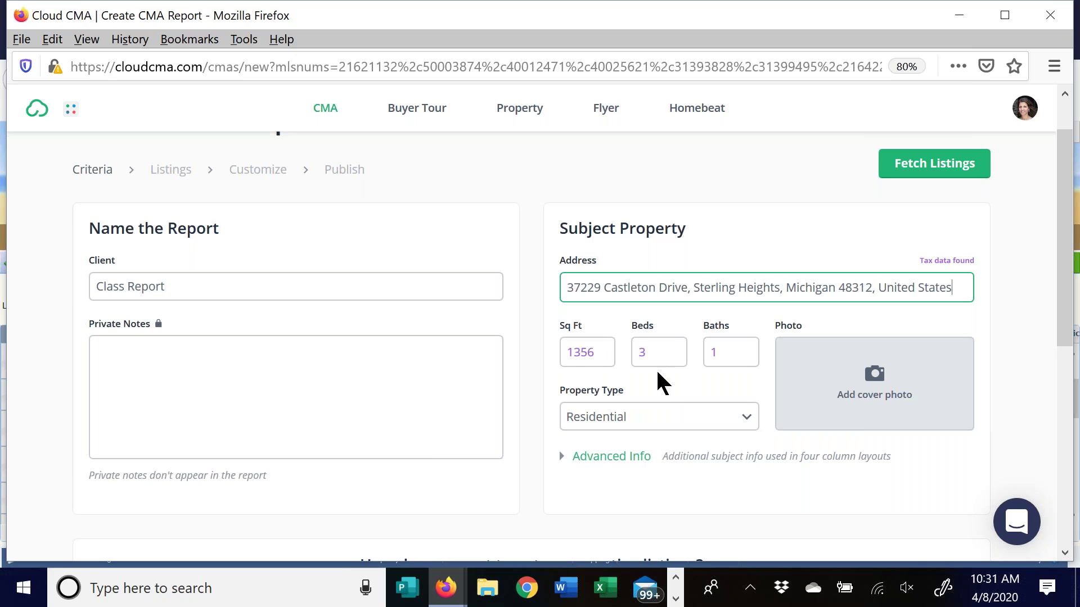
In Advanced Info, enter Style 'Ranch' and Area 'Sterling Heights' for the subject property
{"action": "scroll", "coordinate": [647, 371], "scroll_direction": "down", "scroll_amount": 1}
{"action": "scroll", "coordinate": [661, 366], "scroll_direction": "down", "scroll_amount": 3}
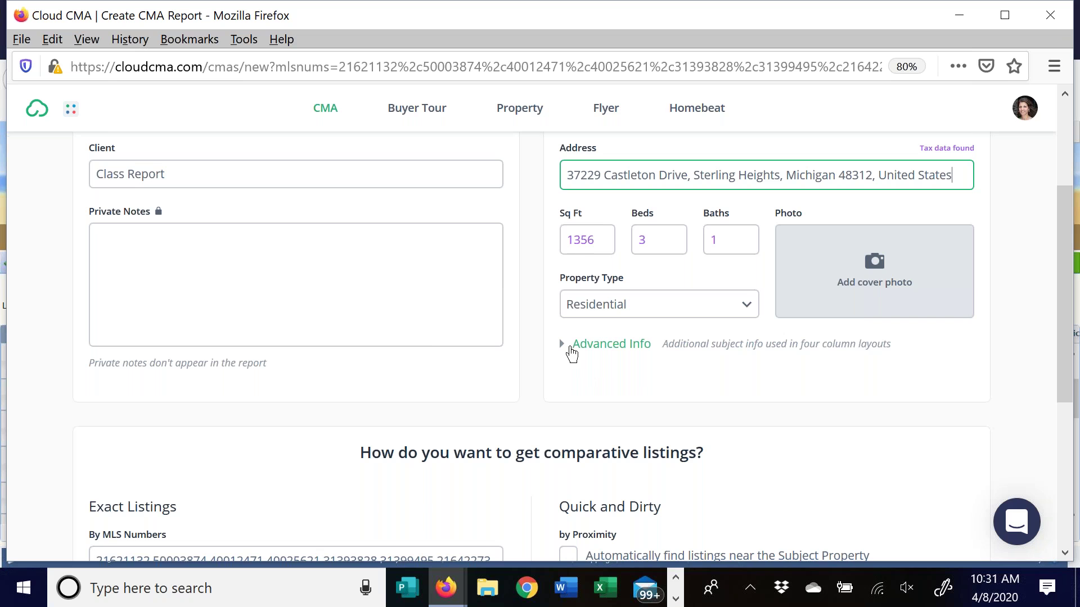
{"action": "left_click", "coordinate": [580, 350]}
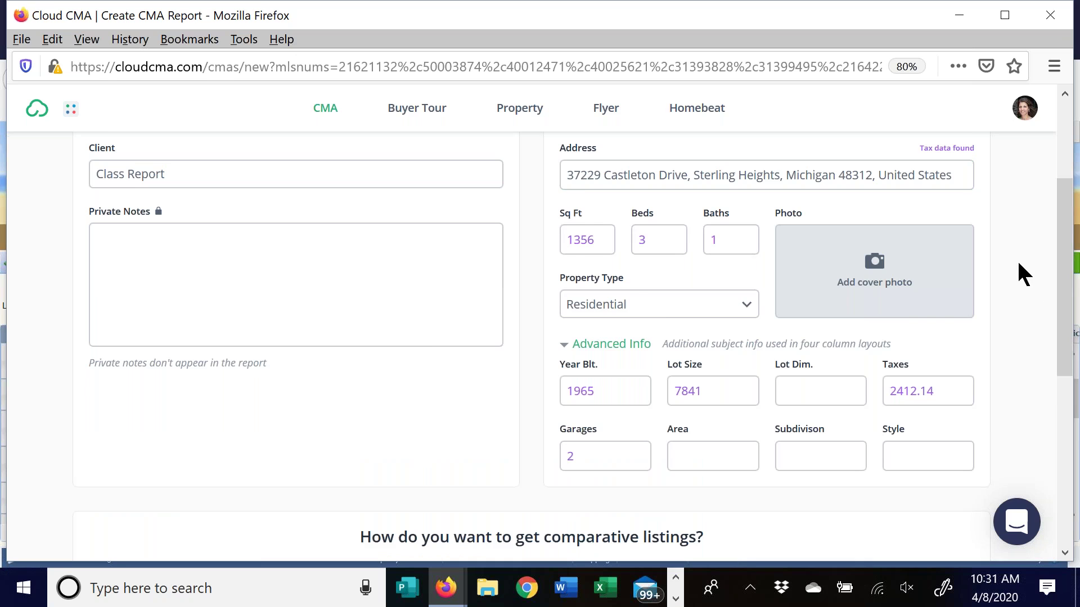
{"action": "scroll", "coordinate": [1018, 263], "scroll_direction": "down", "scroll_amount": 1}
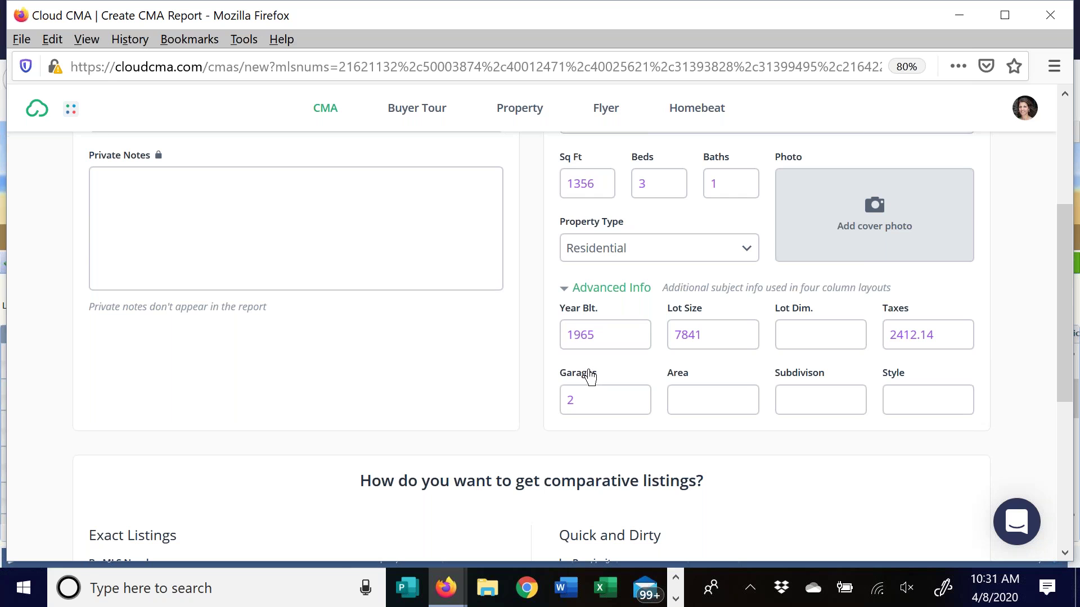
{"action": "left_click", "coordinate": [932, 387]}
{"action": "type", "text": "Ranch"}
{"action": "left_click", "coordinate": [709, 398]}
{"action": "type", "text": "Sterling"}
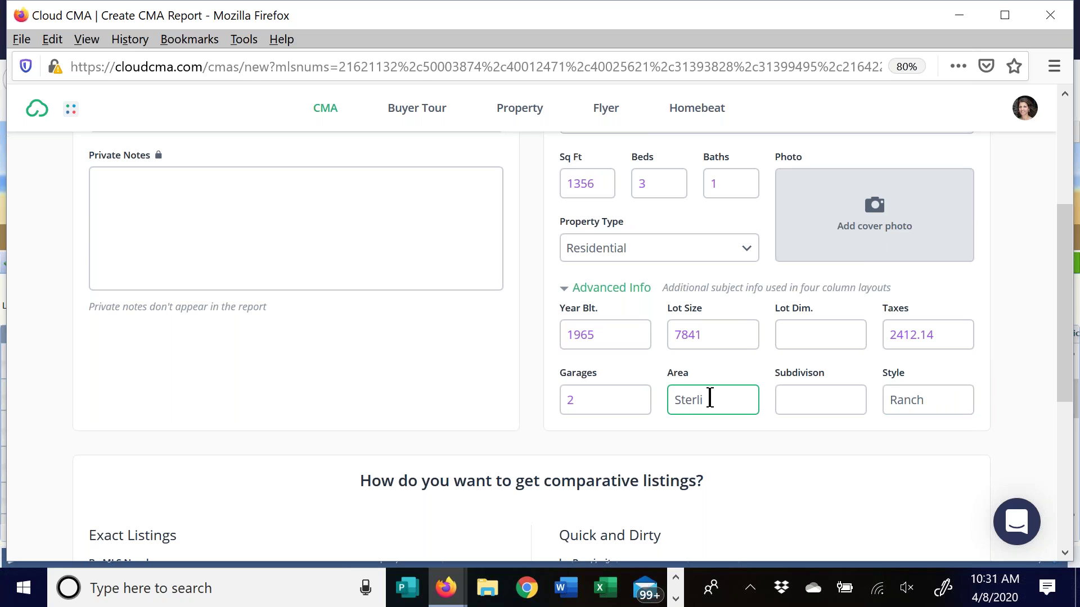
{"action": "type", "text": " Heights"}
{"action": "left_click", "coordinate": [809, 329]}
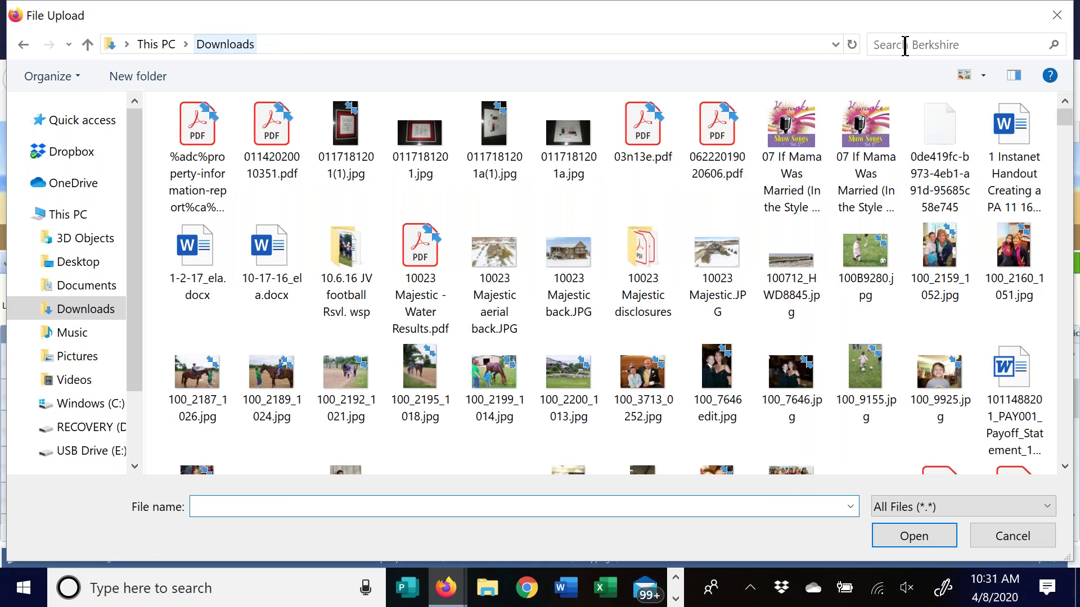
{"action": "left_click", "coordinate": [905, 45]}
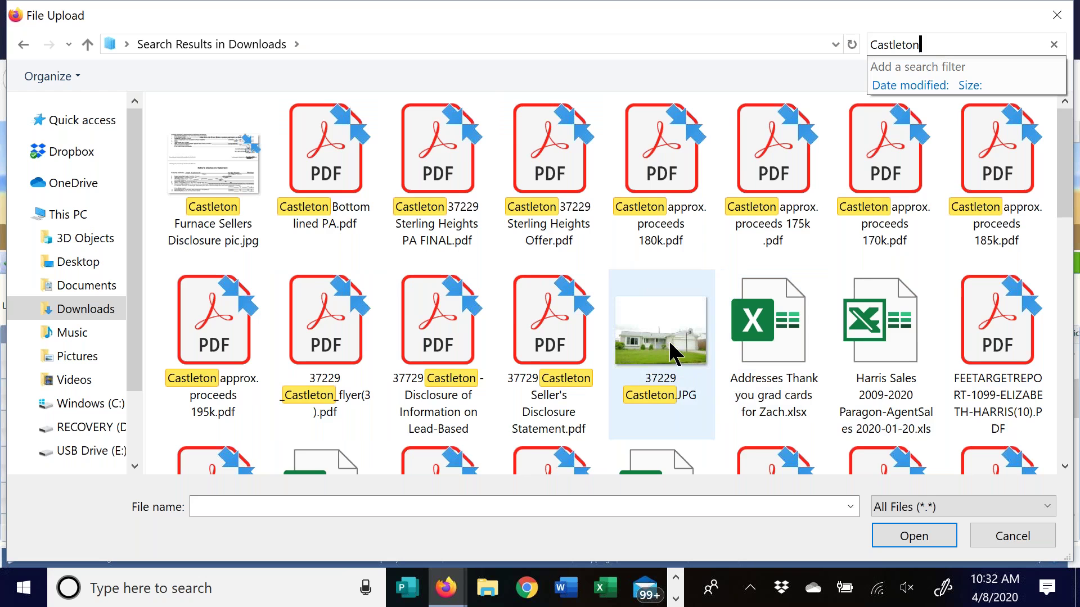
{"action": "scroll", "coordinate": [704, 224], "scroll_direction": "down", "scroll_amount": 2}
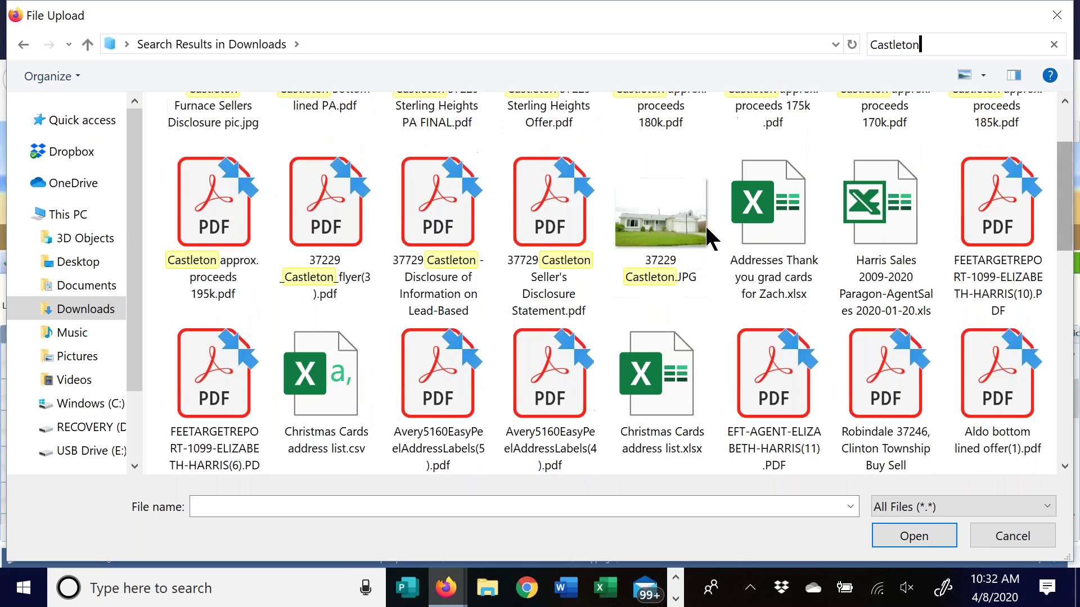
{"action": "left_click", "coordinate": [670, 215]}
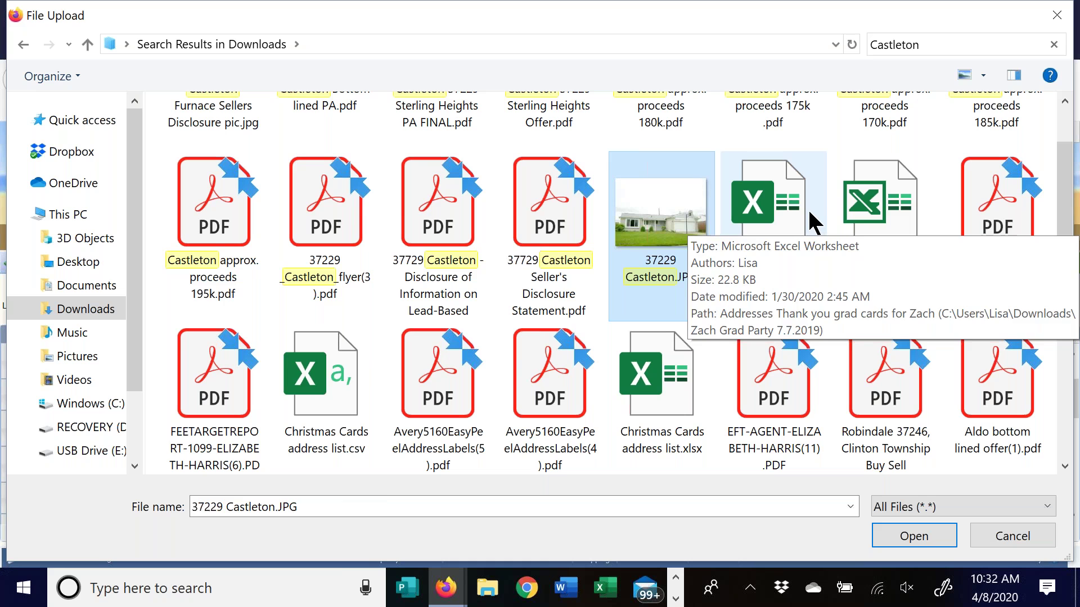
{"action": "left_click", "coordinate": [810, 213]}
{"action": "left_click", "coordinate": [668, 212]}
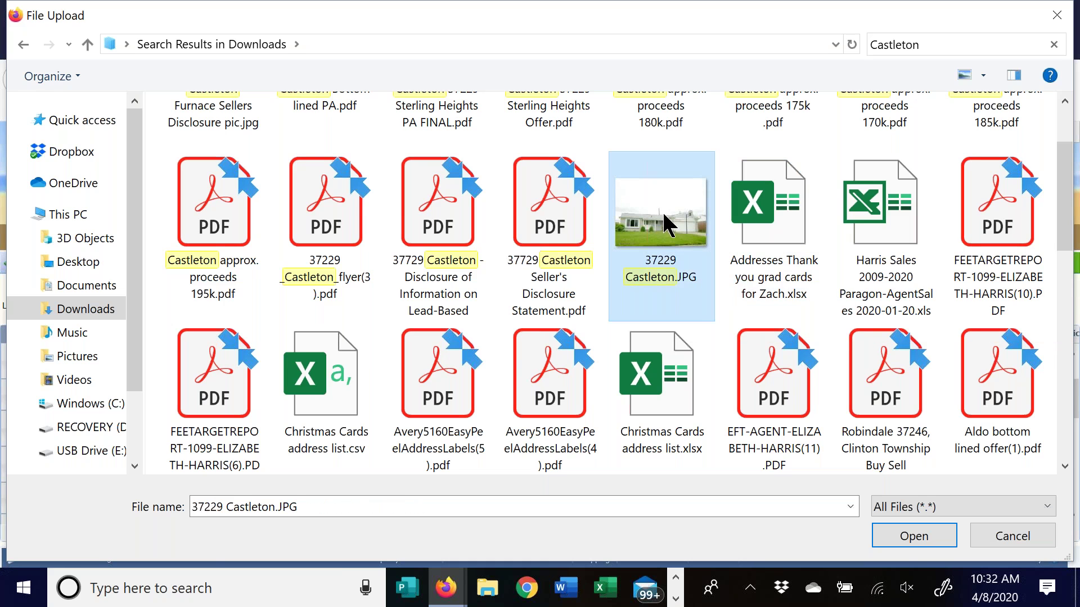
{"action": "double_click", "coordinate": [665, 222]}
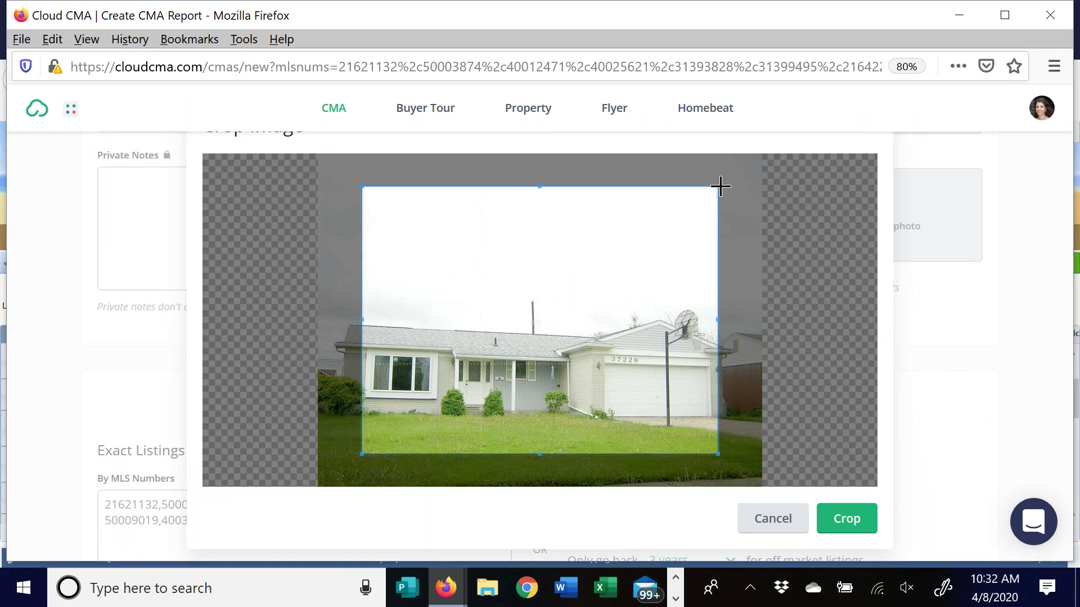
Crop the house photo to cover the whole image and apply it as the cover photo
{"action": "left_click_drag", "start_coordinate": [718, 184], "coordinate": [766, 170]}
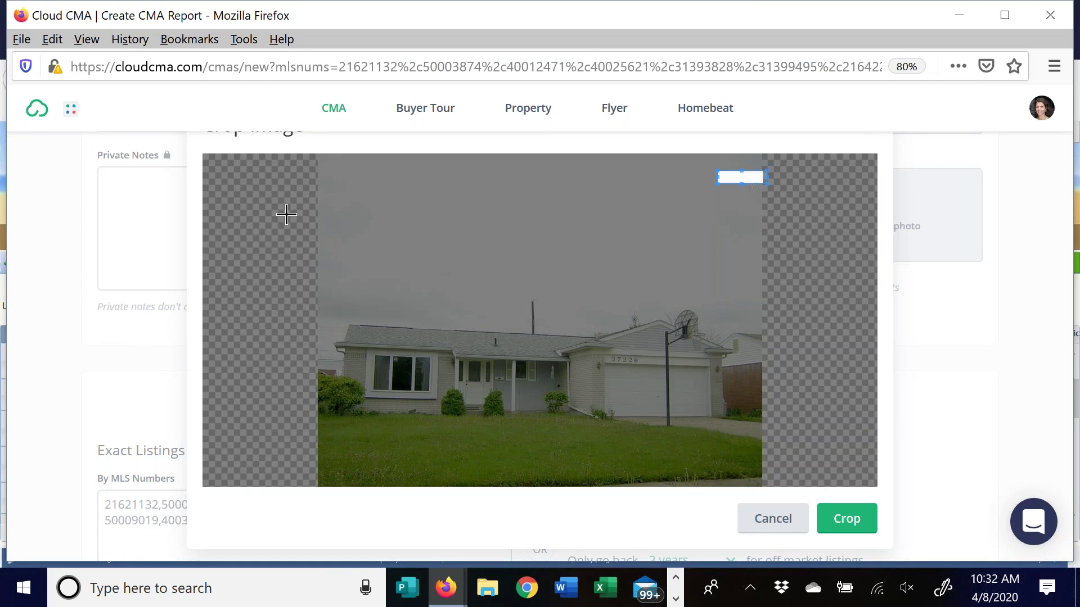
{"action": "left_click_drag", "start_coordinate": [317, 161], "coordinate": [760, 493]}
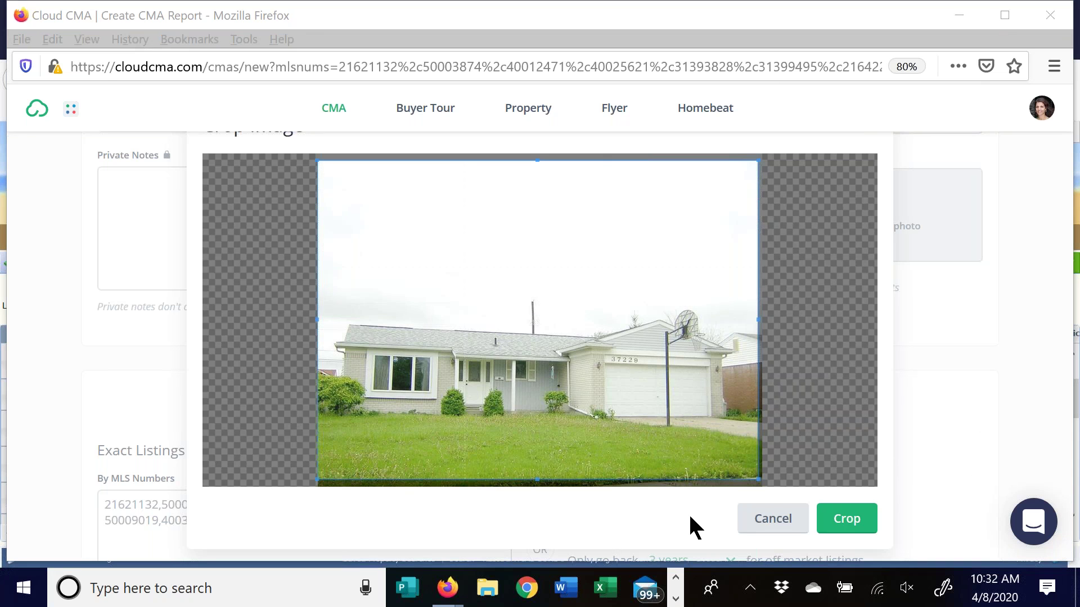
{"action": "left_click", "coordinate": [857, 524]}
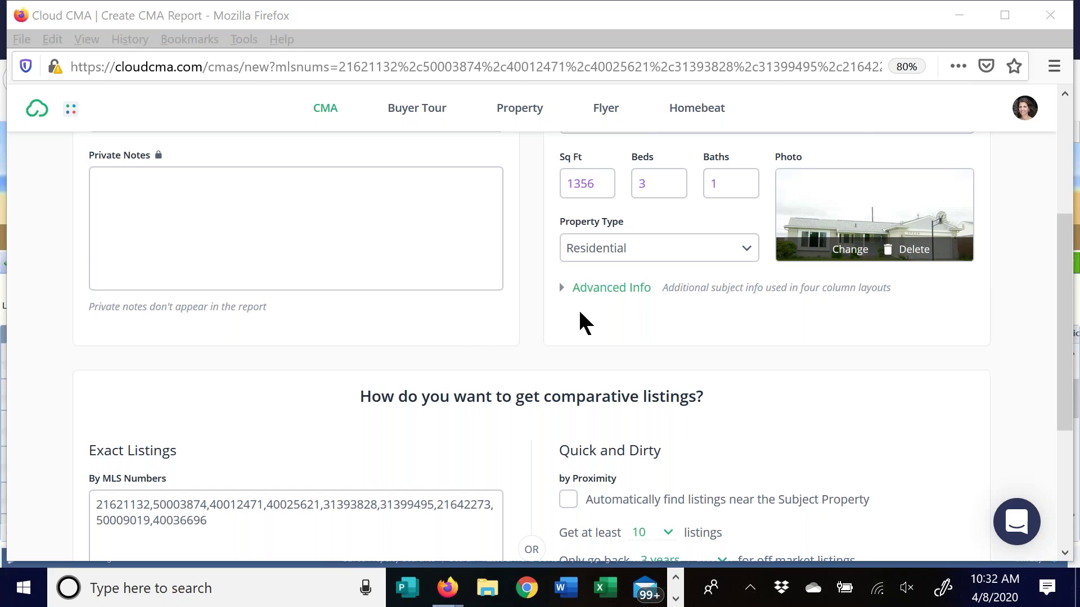
Add a comma to the MLS number list, review More Criteria, and fetch the nine comparable listings
{"action": "left_click_drag", "start_coordinate": [1066, 258], "coordinate": [966, 361]}
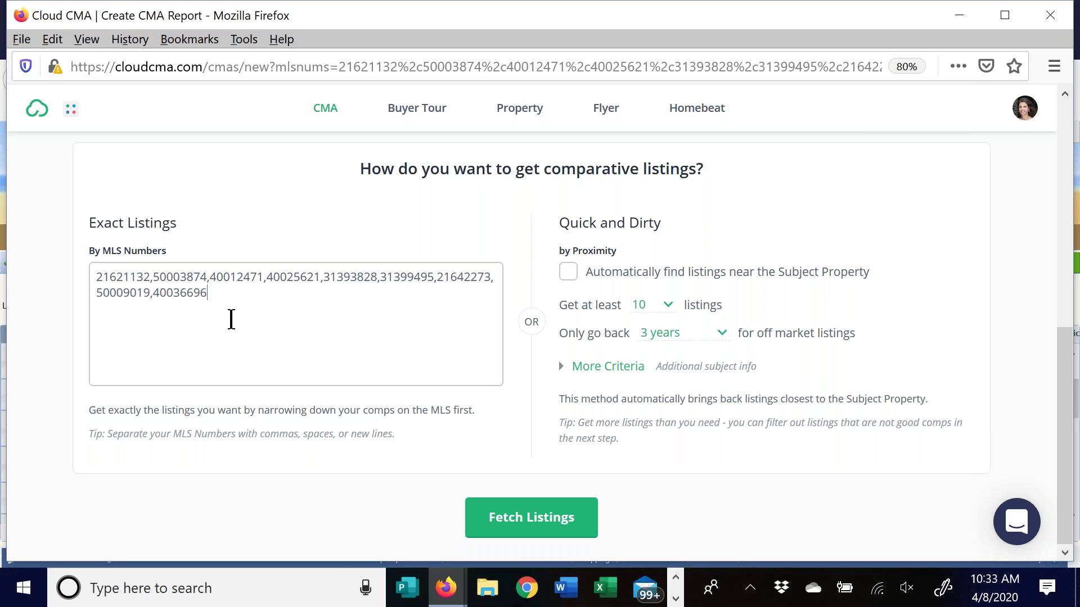
{"action": "type", "text": ","}
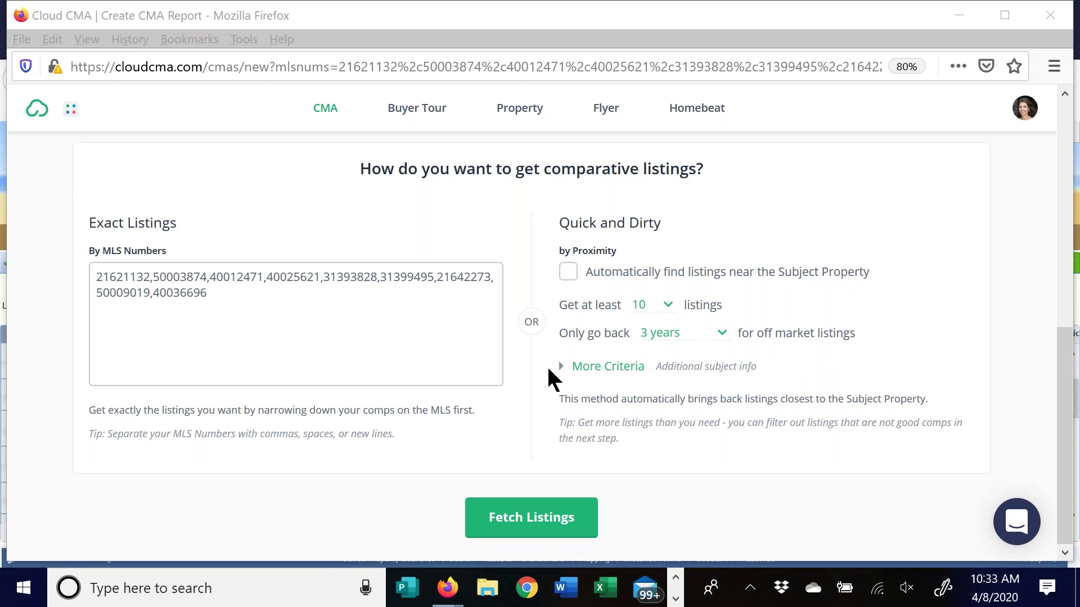
{"action": "left_click", "coordinate": [563, 369]}
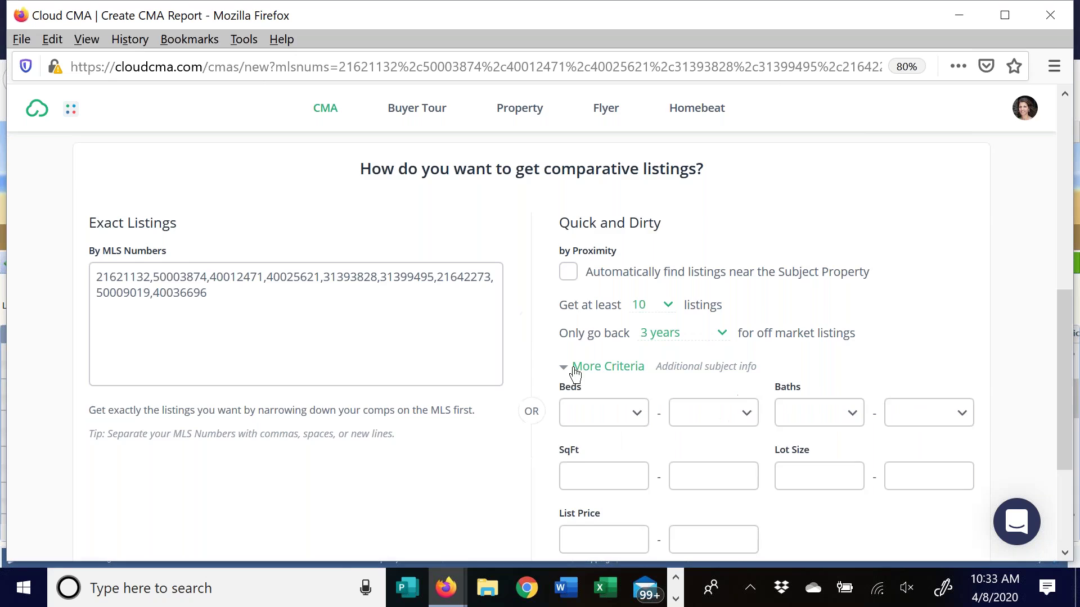
{"action": "scroll", "coordinate": [910, 306], "scroll_direction": "down", "scroll_amount": 3}
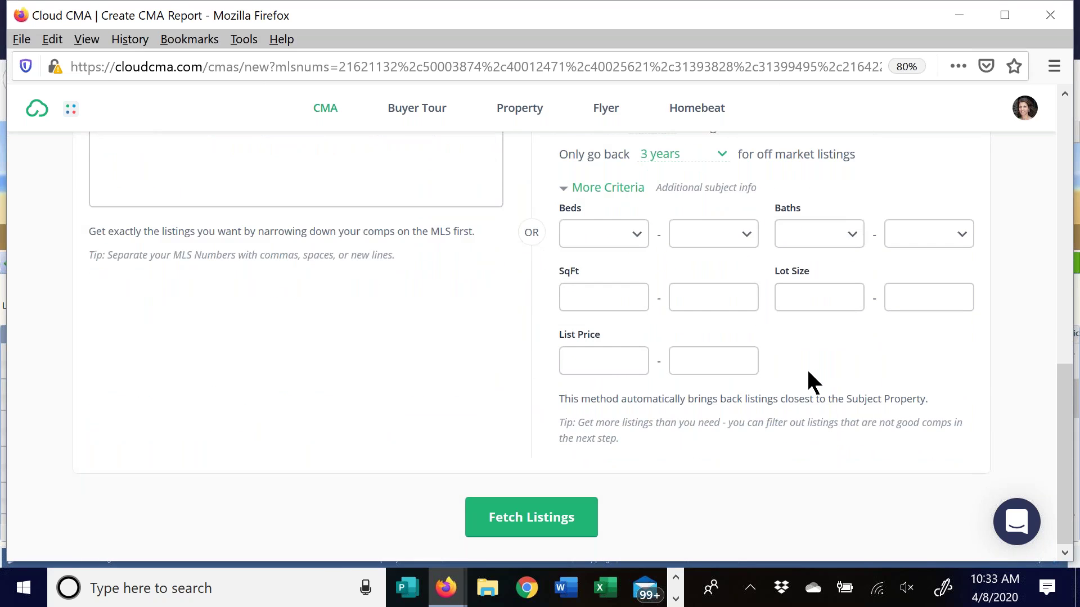
{"action": "scroll", "coordinate": [808, 371], "scroll_direction": "up", "scroll_amount": 3}
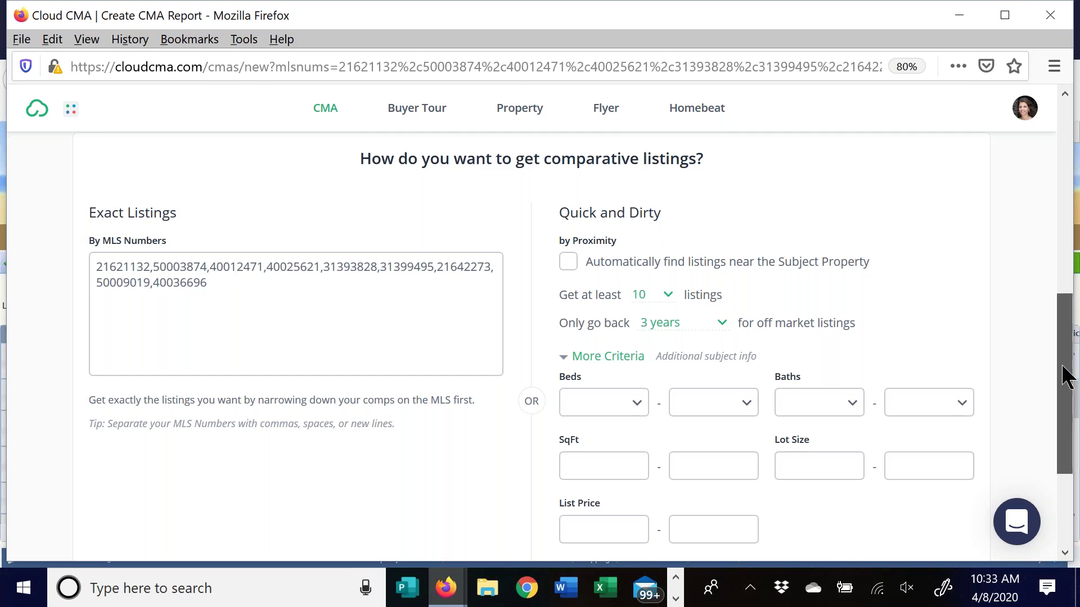
{"action": "scroll", "coordinate": [1060, 425], "scroll_direction": "down", "scroll_amount": 1}
{"action": "scroll", "coordinate": [1060, 424], "scroll_direction": "down", "scroll_amount": 3}
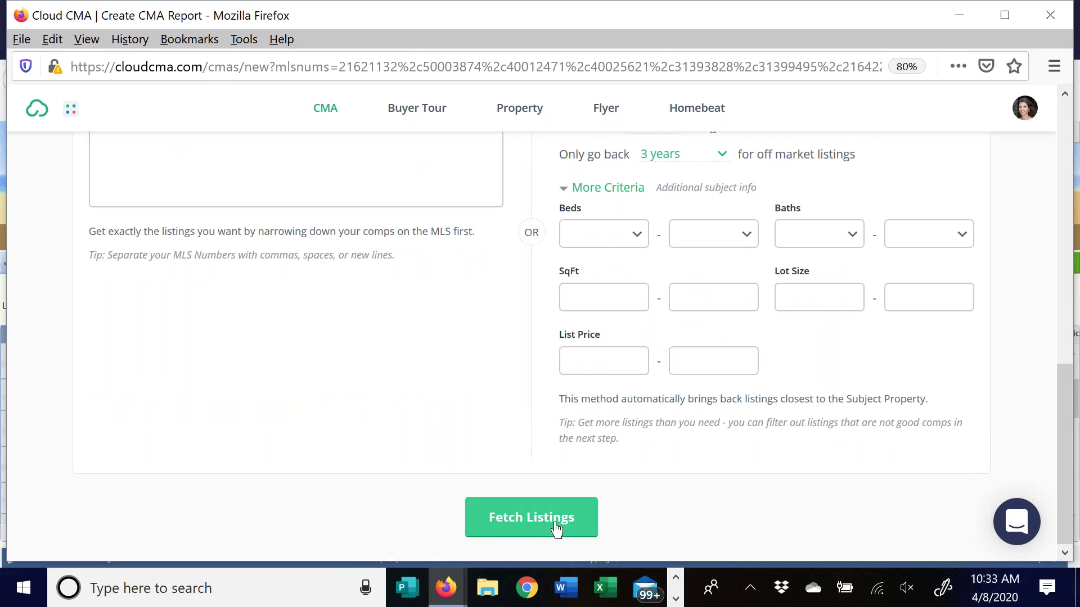
{"action": "left_click_drag", "start_coordinate": [1068, 405], "coordinate": [1071, 109]}
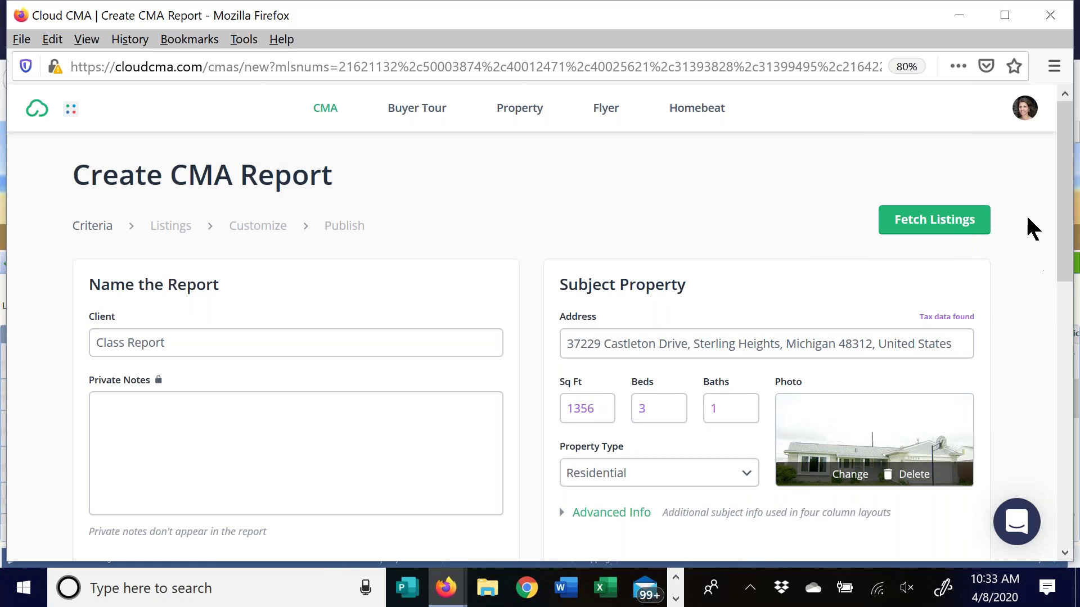
{"action": "left_click", "coordinate": [952, 221]}
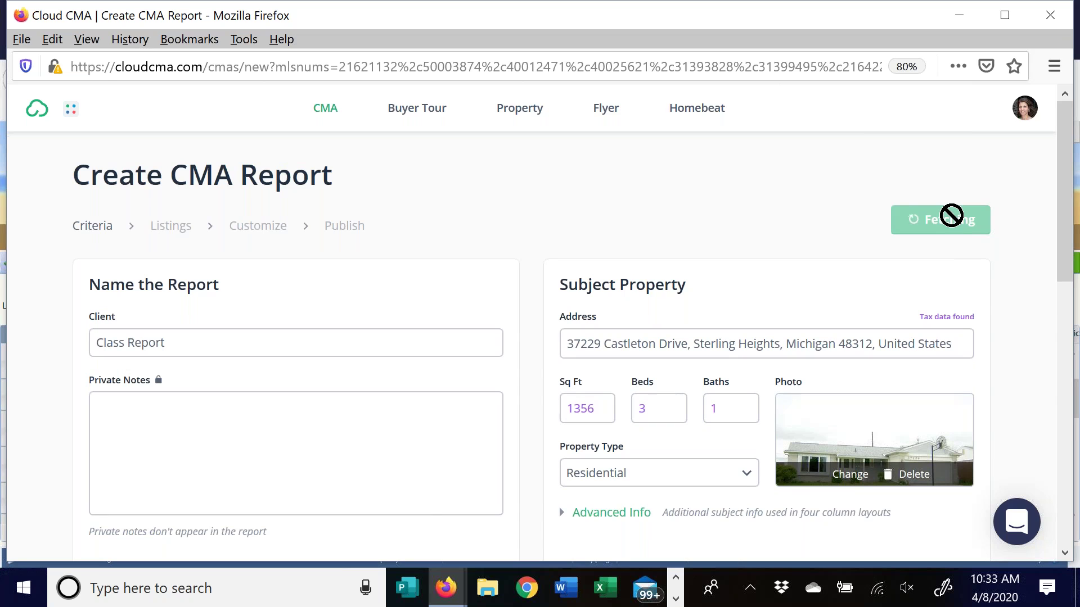
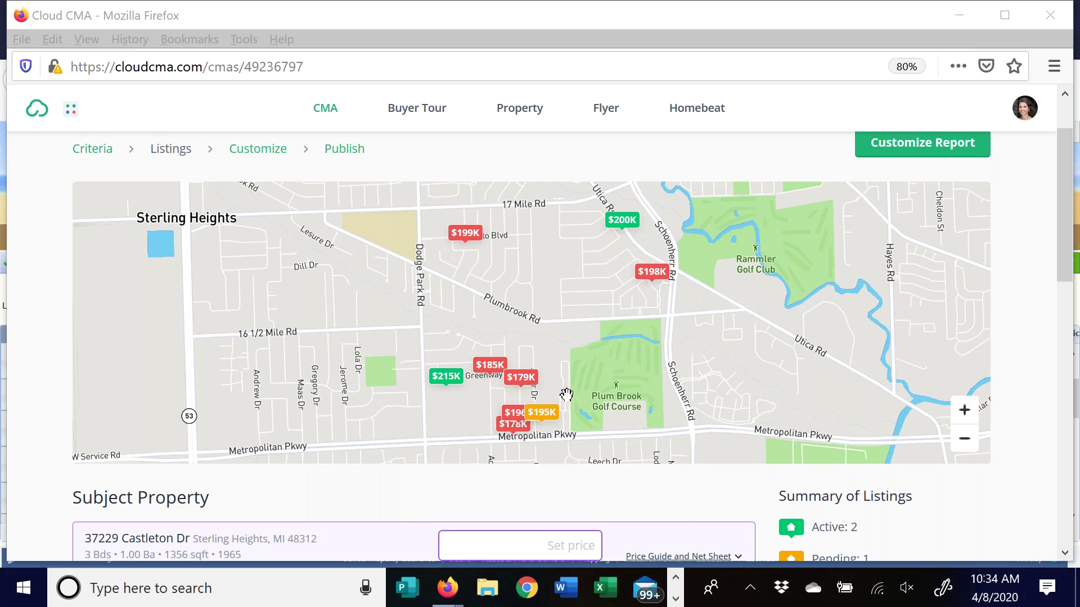
{"action": "left_click", "coordinate": [971, 454]}
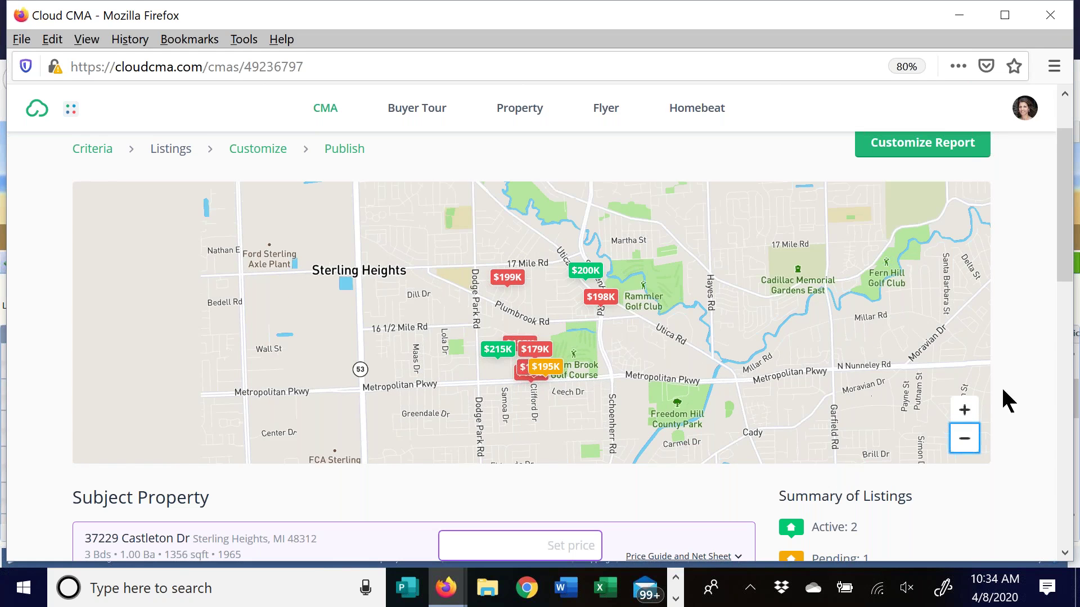
{"action": "left_click", "coordinate": [965, 410]}
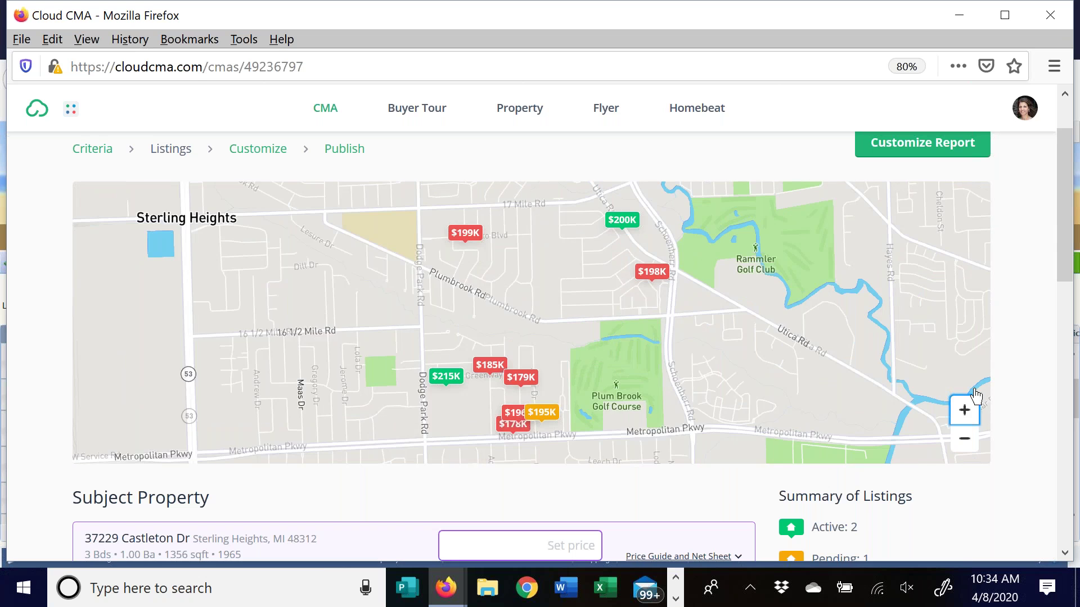
{"action": "left_click_drag", "start_coordinate": [1068, 205], "coordinate": [1047, 324]}
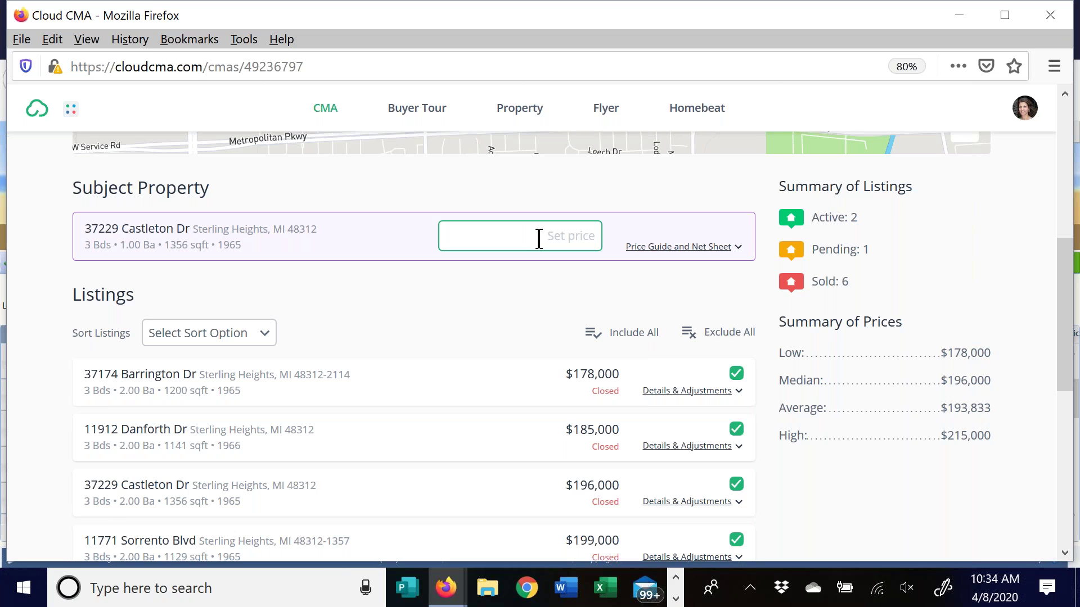
{"action": "type", "text": "195000"}
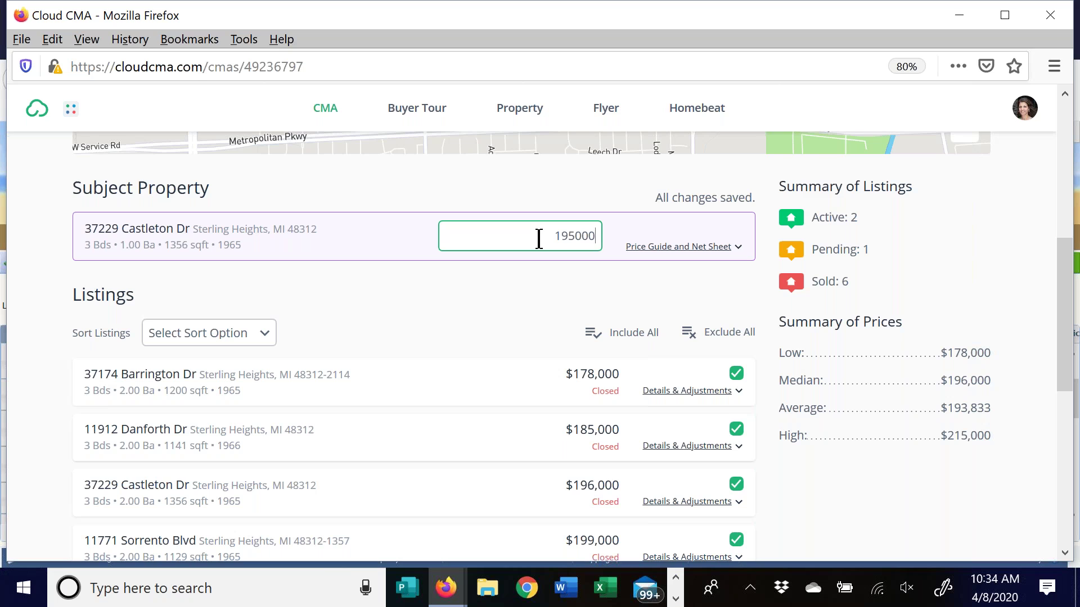
{"action": "double_click", "coordinate": [577, 236]}
{"action": "key", "text": "BackSpace"}
{"action": "type", "text": "190000-200000"}
In the price guide, add commas so the range reads 190,000-200,000
{"action": "left_click", "coordinate": [685, 252]}
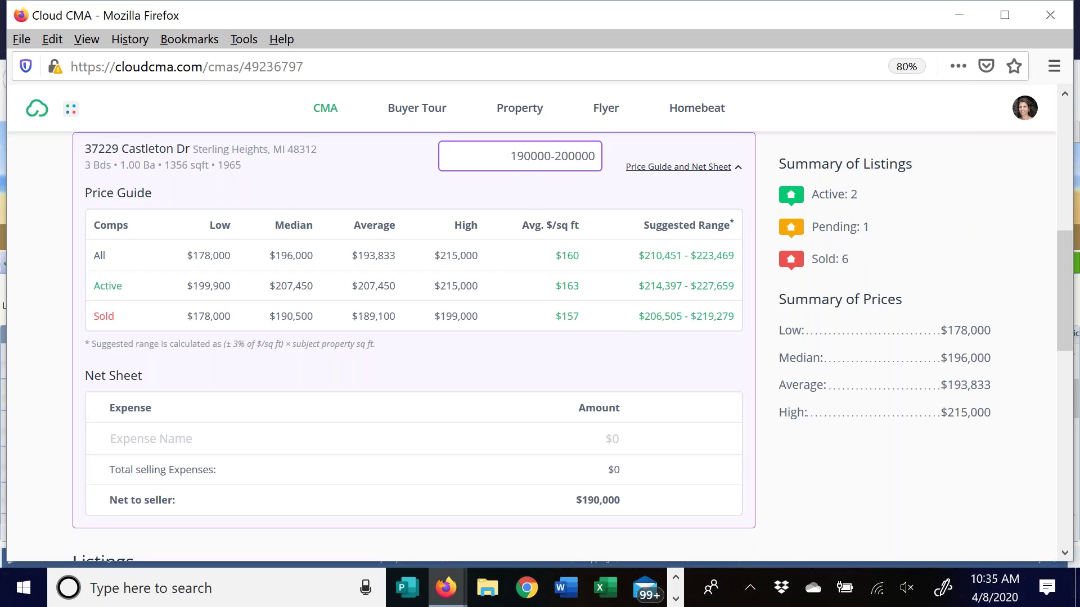
{"action": "left_click_drag", "start_coordinate": [511, 156], "coordinate": [601, 167]}
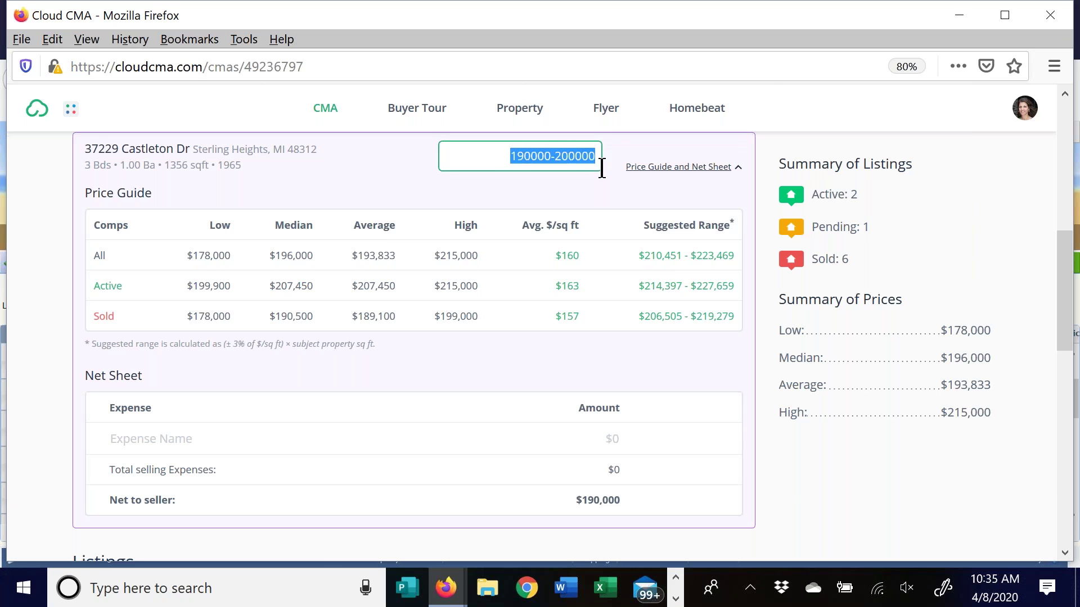
{"action": "left_click", "coordinate": [528, 155]}
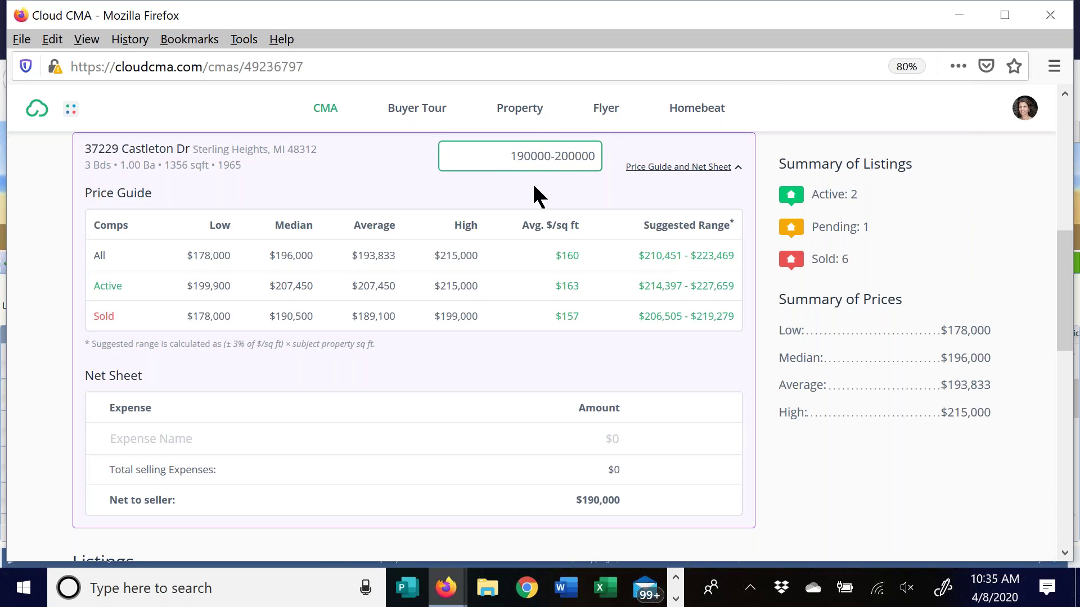
{"action": "type", "text": ","}
{"action": "left_click", "coordinate": [575, 155]}
{"action": "type", "text": ","}
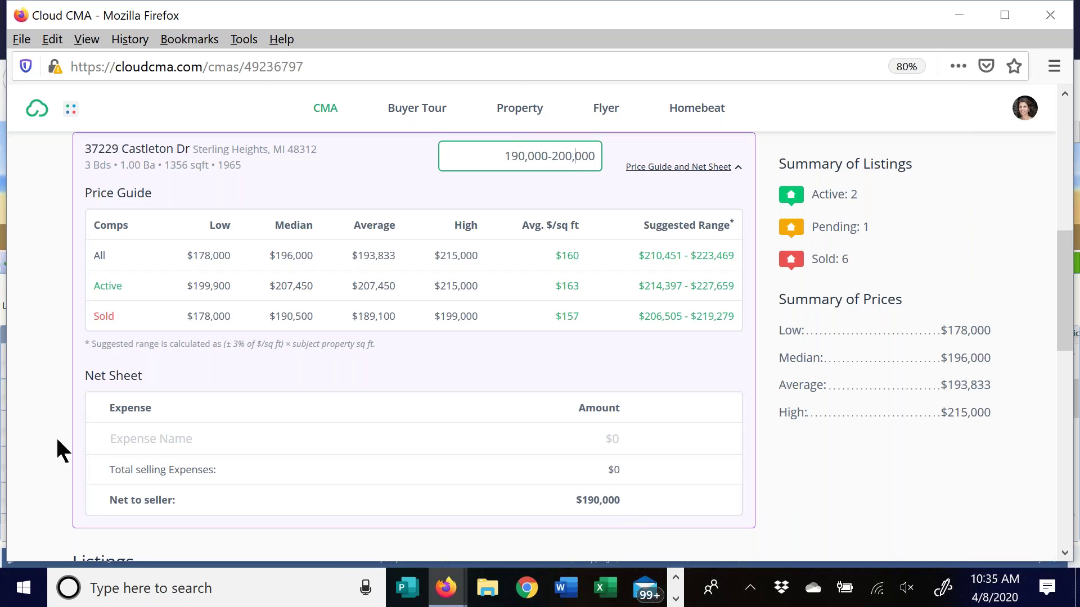
Add a 'Title work' net sheet expense of $1,000
{"action": "left_click", "coordinate": [132, 442]}
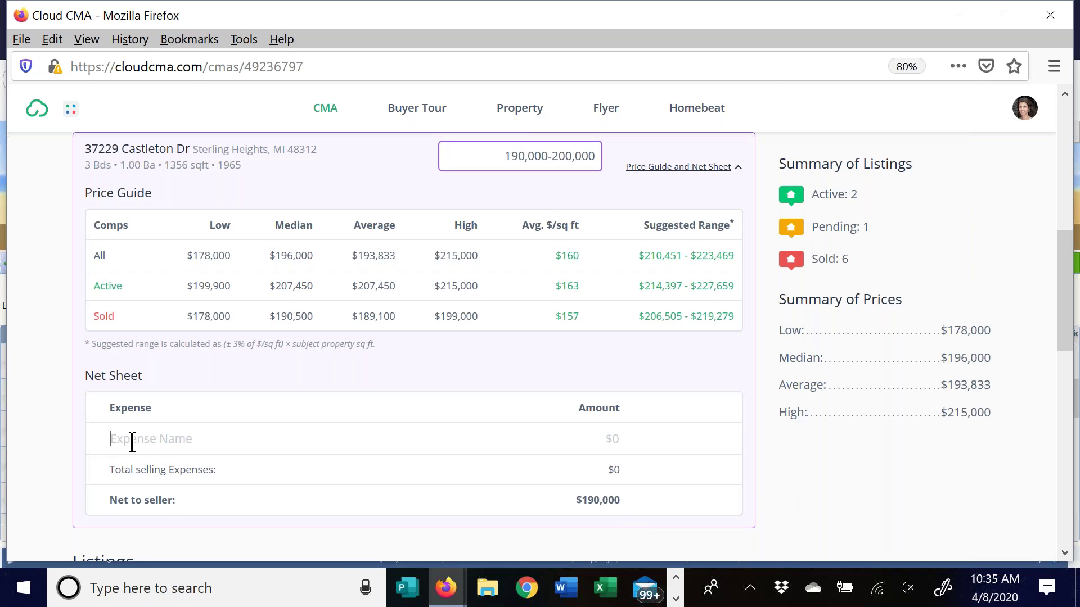
{"action": "type", "text": "Title work"}
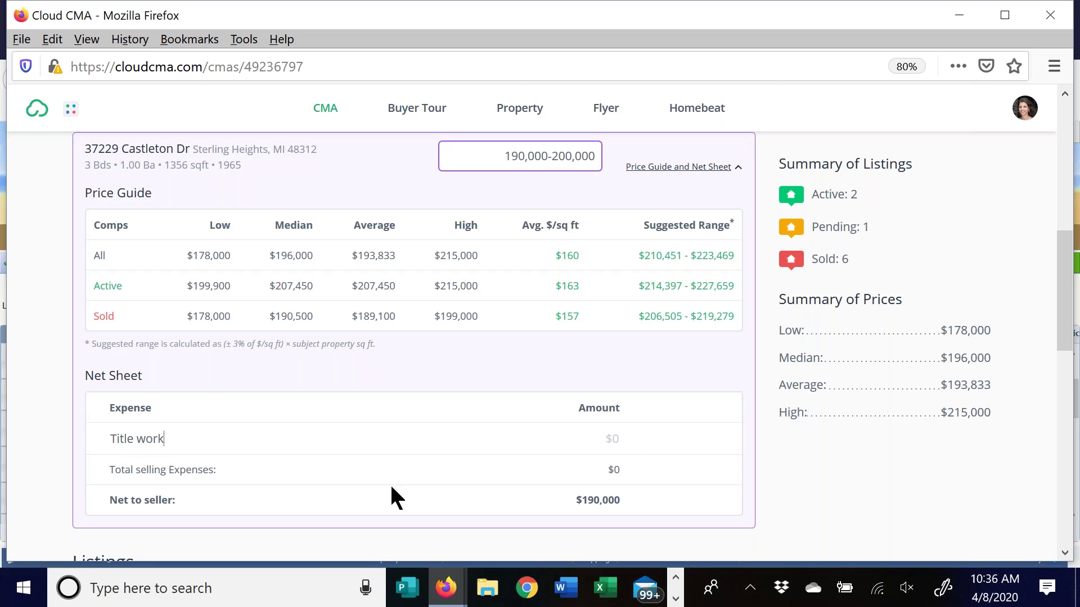
{"action": "left_click", "coordinate": [615, 439]}
{"action": "type", "text": "1000"}
{"action": "left_click", "coordinate": [708, 439]}
Delete the Title work expense and collapse the price guide and net sheet
{"action": "scroll", "coordinate": [663, 489], "scroll_direction": "down", "scroll_amount": 2}
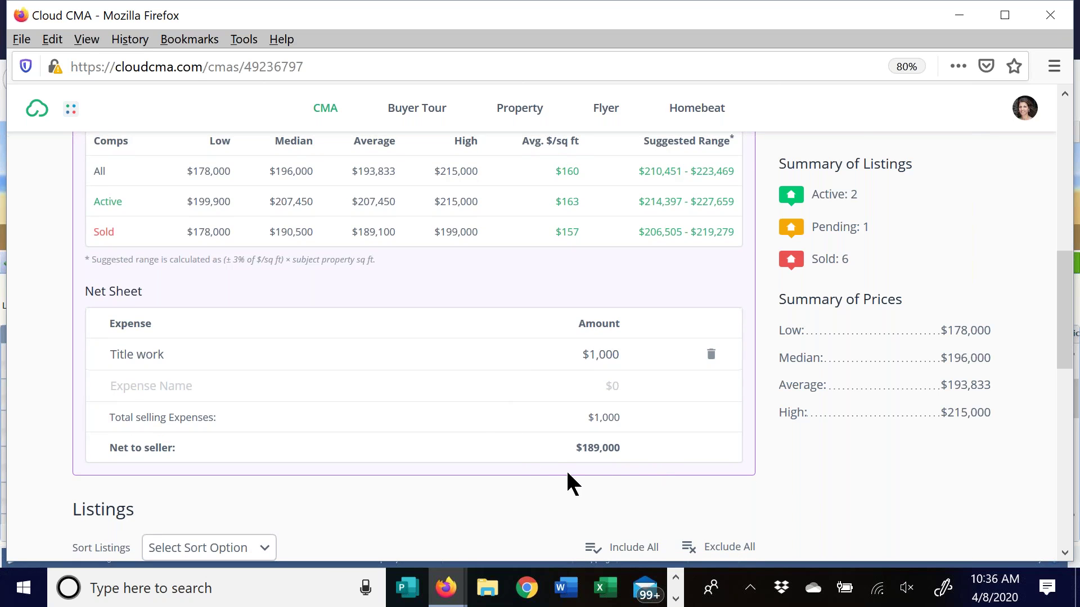
{"action": "scroll", "coordinate": [460, 413], "scroll_direction": "up", "scroll_amount": 2}
{"action": "scroll", "coordinate": [461, 417], "scroll_direction": "up", "scroll_amount": 1}
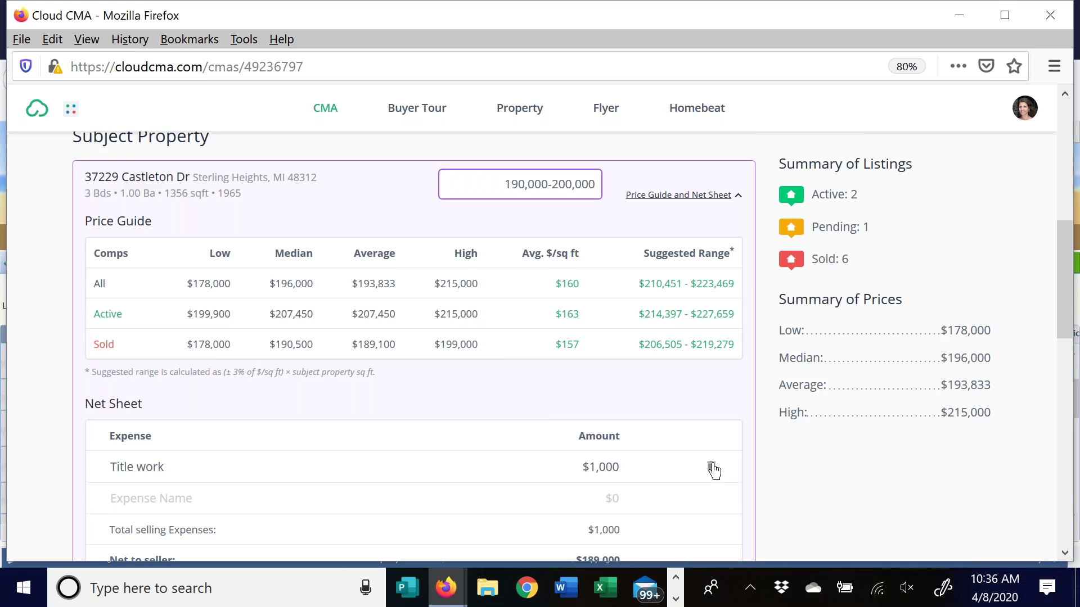
{"action": "left_click", "coordinate": [711, 467]}
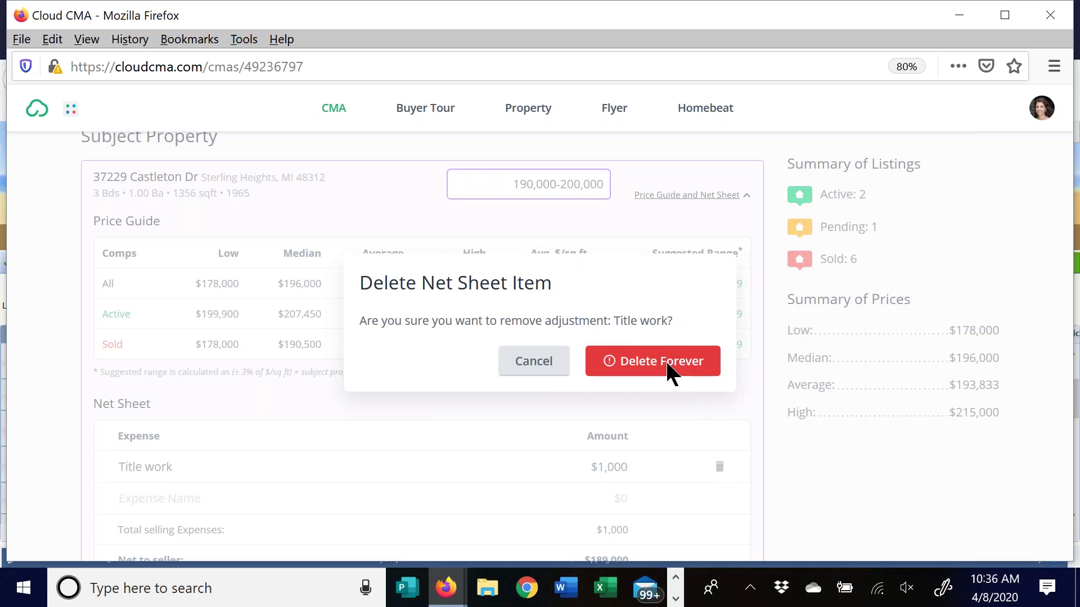
{"action": "left_click", "coordinate": [671, 366]}
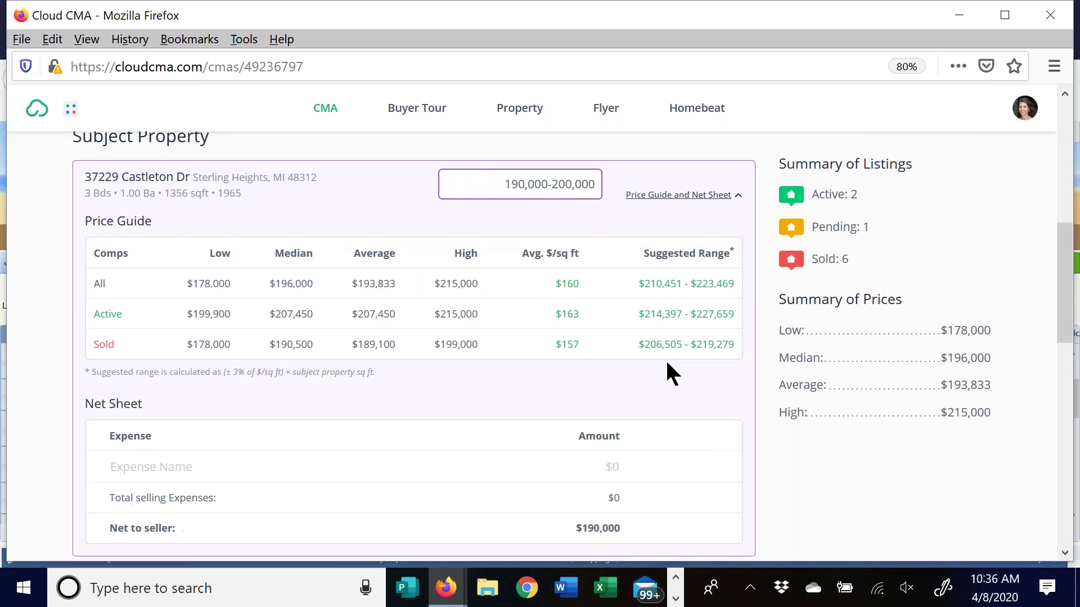
{"action": "left_click", "coordinate": [710, 197]}
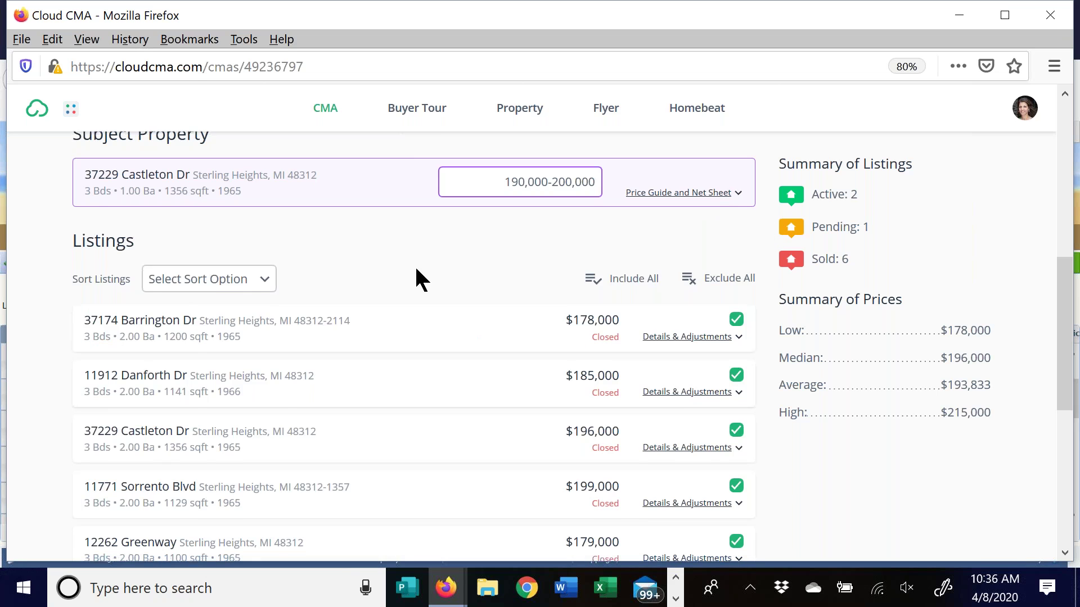
Try sorting the listings manually, then by status, and return to manual order
{"action": "scroll", "coordinate": [416, 269], "scroll_direction": "down", "scroll_amount": 2}
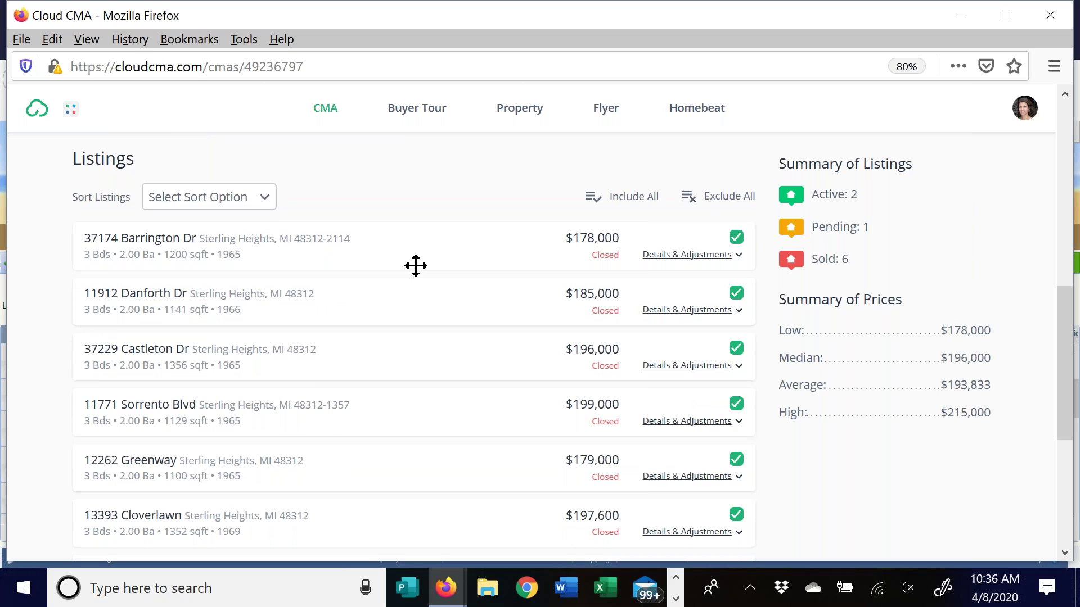
{"action": "left_click", "coordinate": [252, 207]}
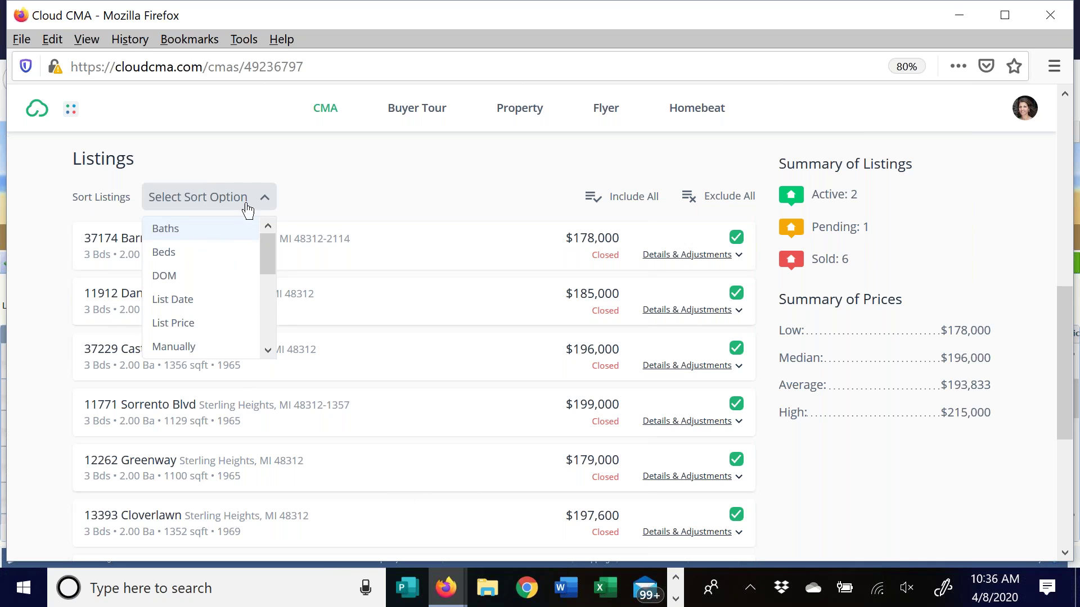
{"action": "left_click_drag", "start_coordinate": [269, 260], "coordinate": [259, 280]}
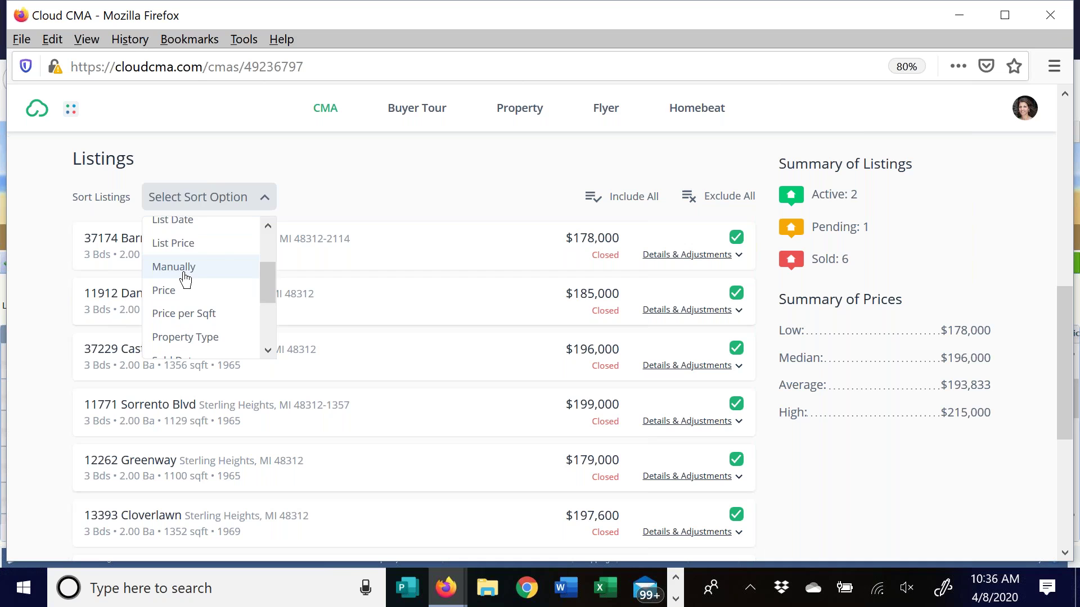
{"action": "left_click", "coordinate": [174, 267]}
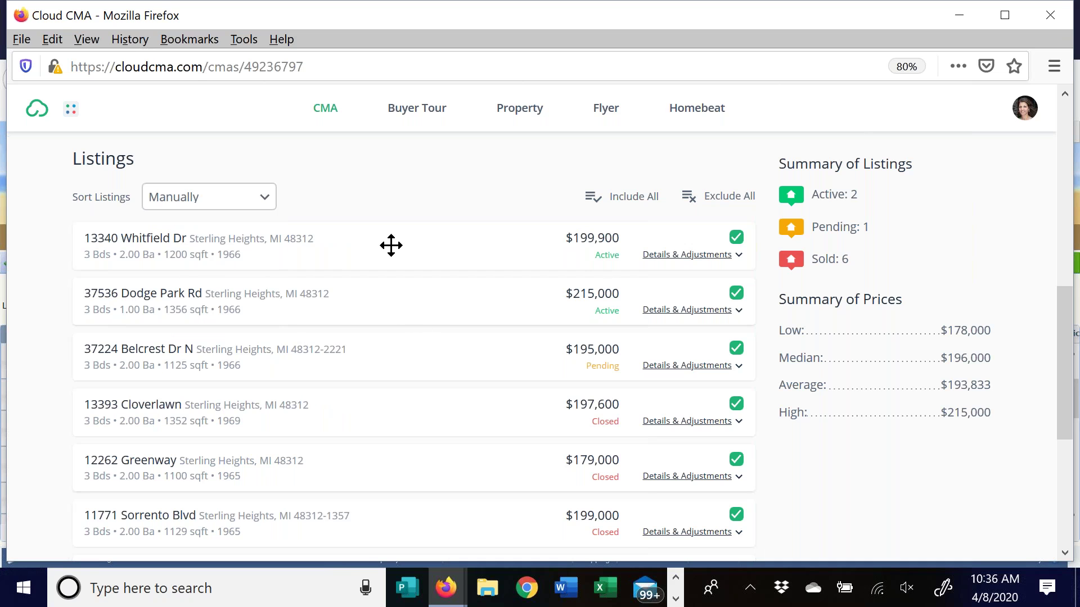
{"action": "left_click", "coordinate": [267, 201]}
{"action": "left_click_drag", "start_coordinate": [270, 254], "coordinate": [273, 339]}
{"action": "left_click", "coordinate": [167, 326]}
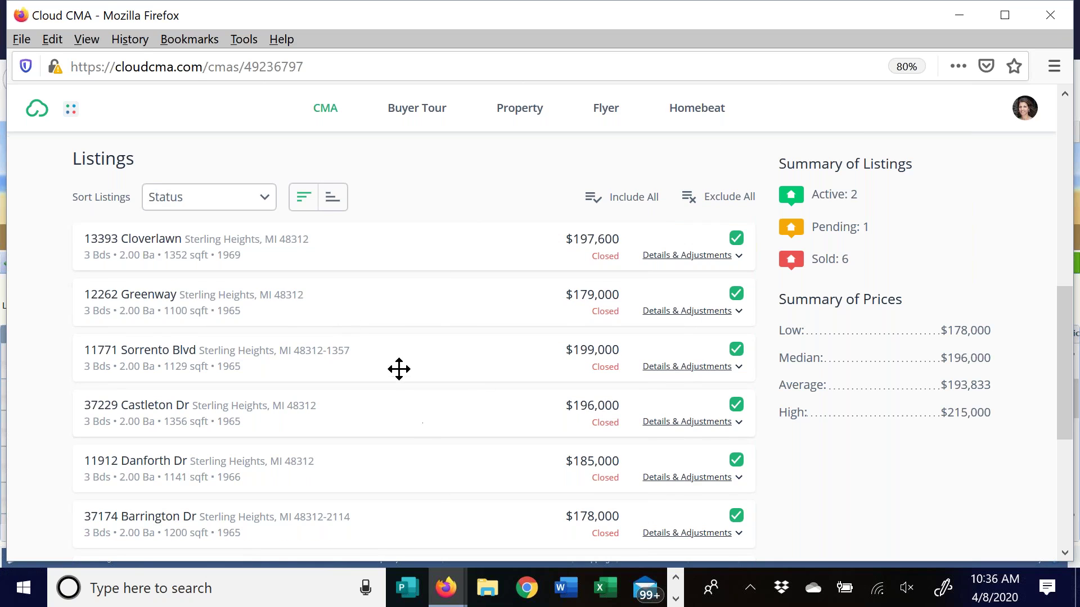
{"action": "scroll", "coordinate": [398, 369], "scroll_direction": "down", "scroll_amount": 3}
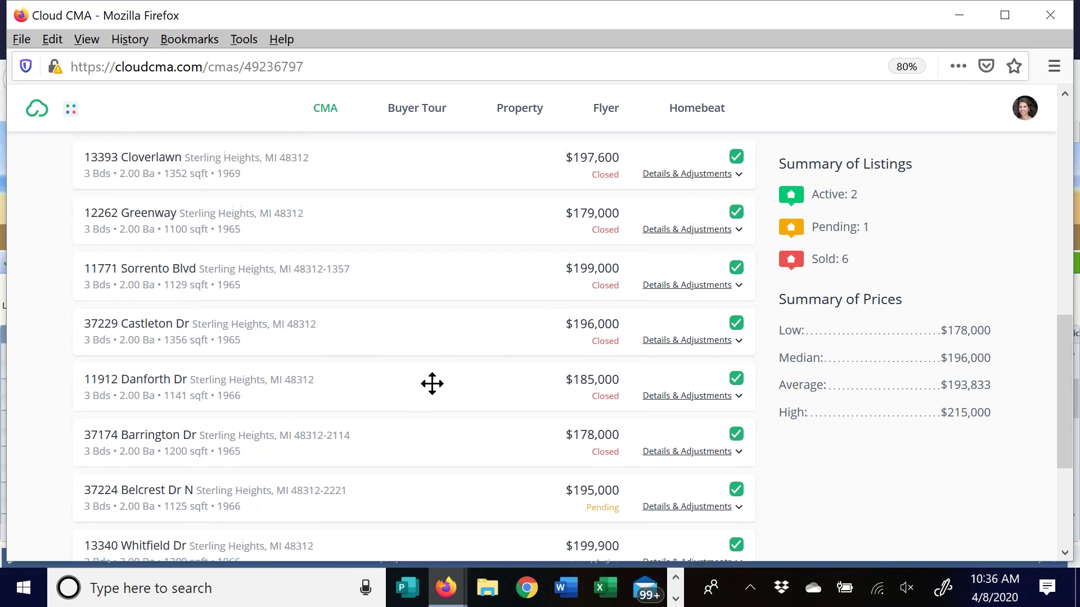
{"action": "scroll", "coordinate": [433, 385], "scroll_direction": "up", "scroll_amount": 2}
{"action": "left_click", "coordinate": [258, 170]}
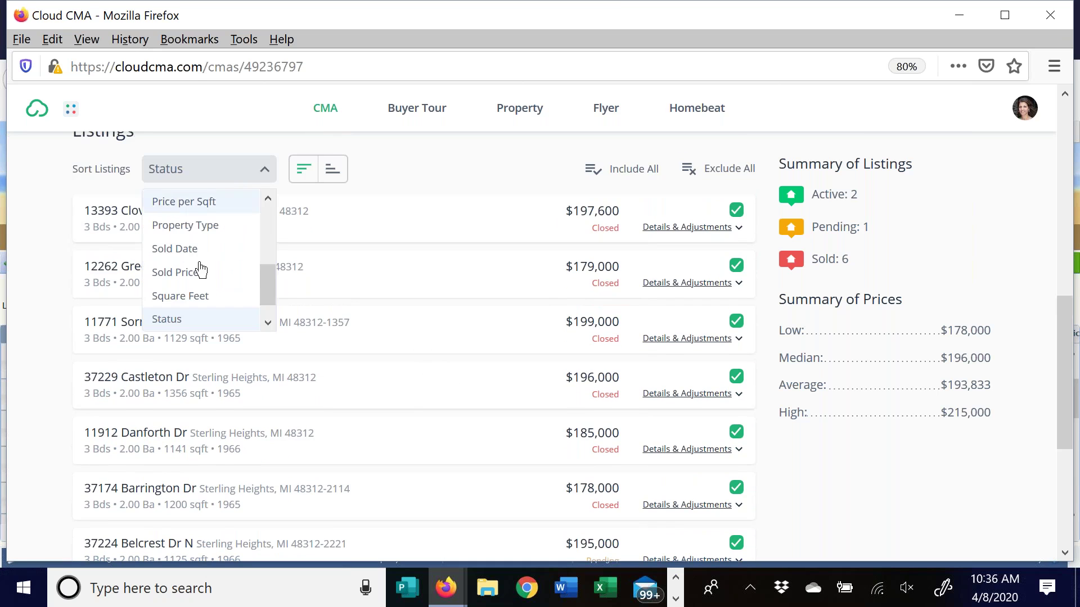
{"action": "left_click_drag", "start_coordinate": [267, 282], "coordinate": [232, 246]}
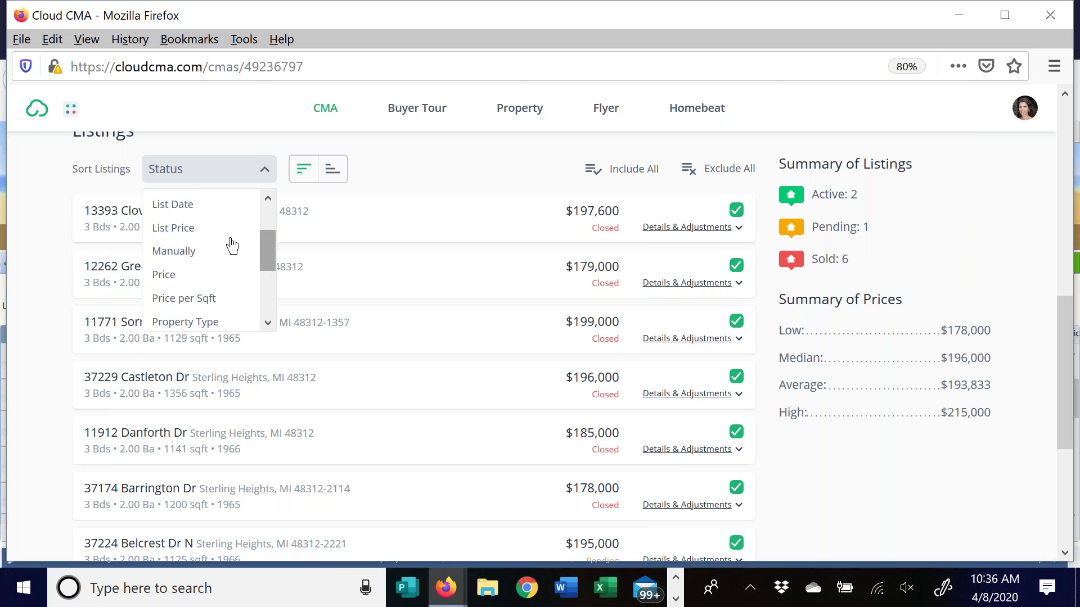
{"action": "left_click", "coordinate": [206, 263]}
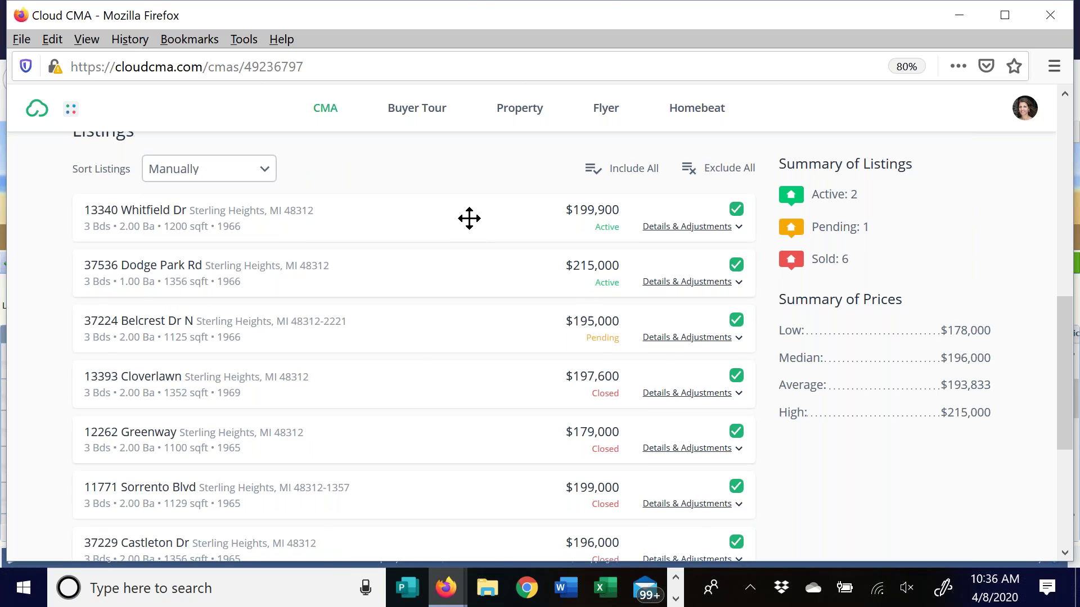
{"action": "scroll", "coordinate": [458, 325], "scroll_direction": "down", "scroll_amount": 2}
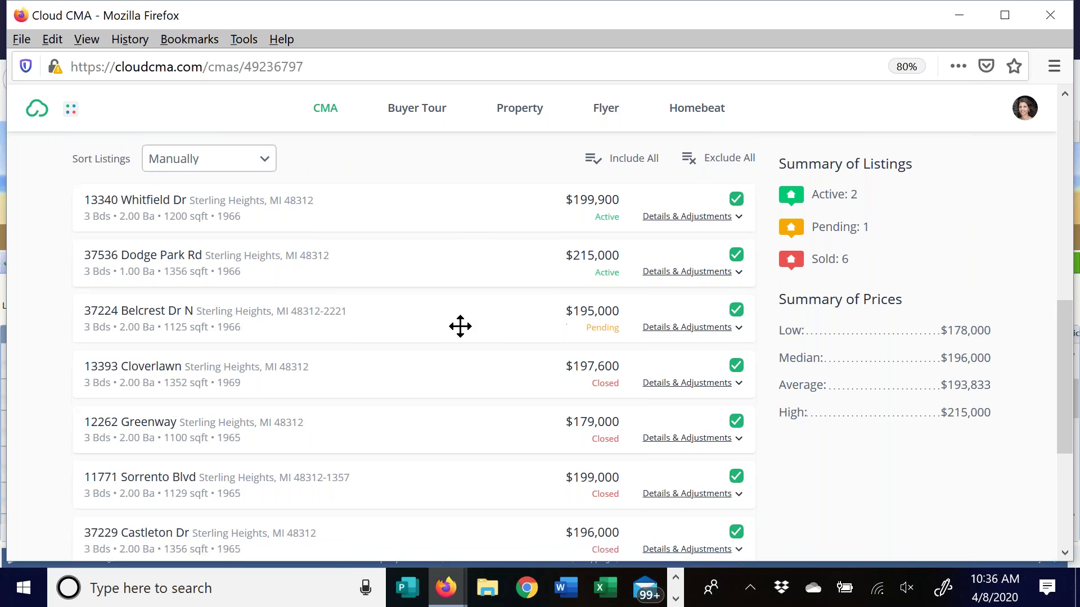
{"action": "left_click_drag", "start_coordinate": [471, 351], "coordinate": [467, 292]}
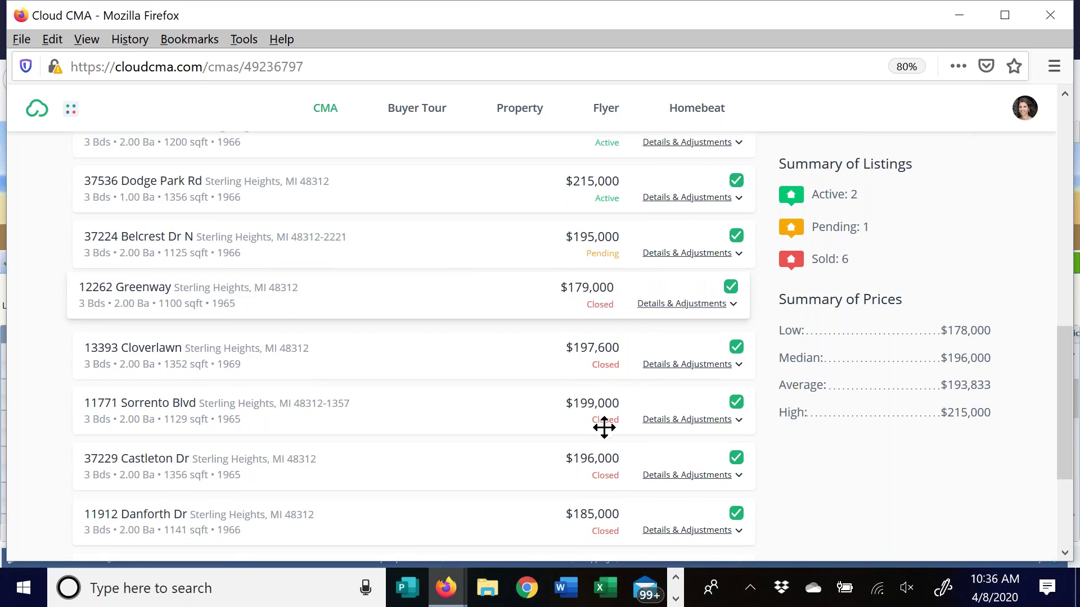
{"action": "left_click_drag", "start_coordinate": [533, 473], "coordinate": [526, 348]}
{"action": "left_click_drag", "start_coordinate": [544, 524], "coordinate": [528, 335]}
{"action": "scroll", "coordinate": [471, 458], "scroll_direction": "down", "scroll_amount": 2}
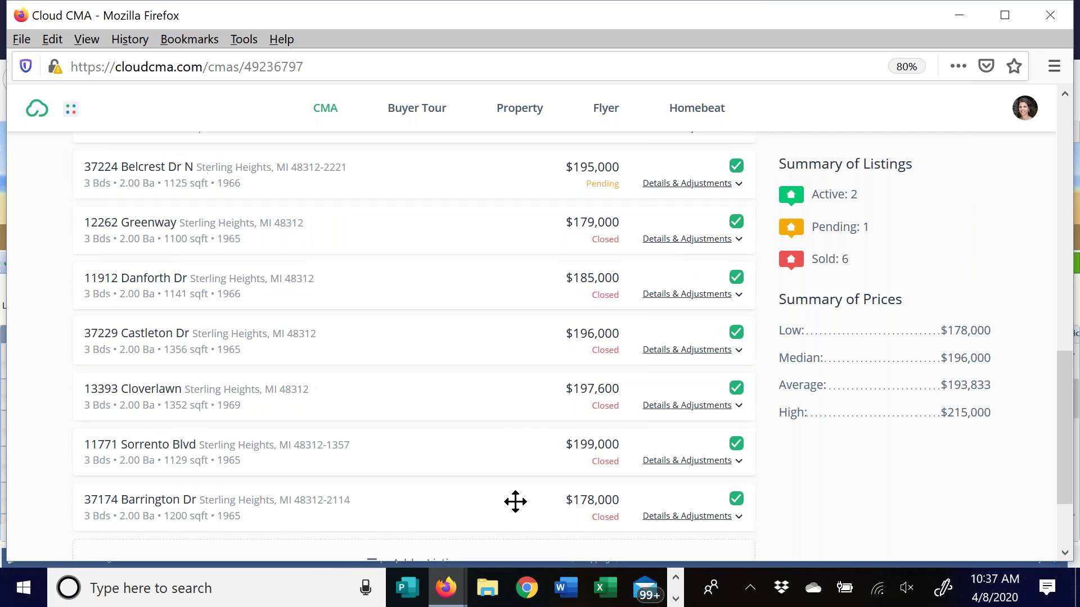
{"action": "left_click_drag", "start_coordinate": [529, 500], "coordinate": [514, 213]}
{"action": "scroll", "coordinate": [468, 446], "scroll_direction": "down", "scroll_amount": 2}
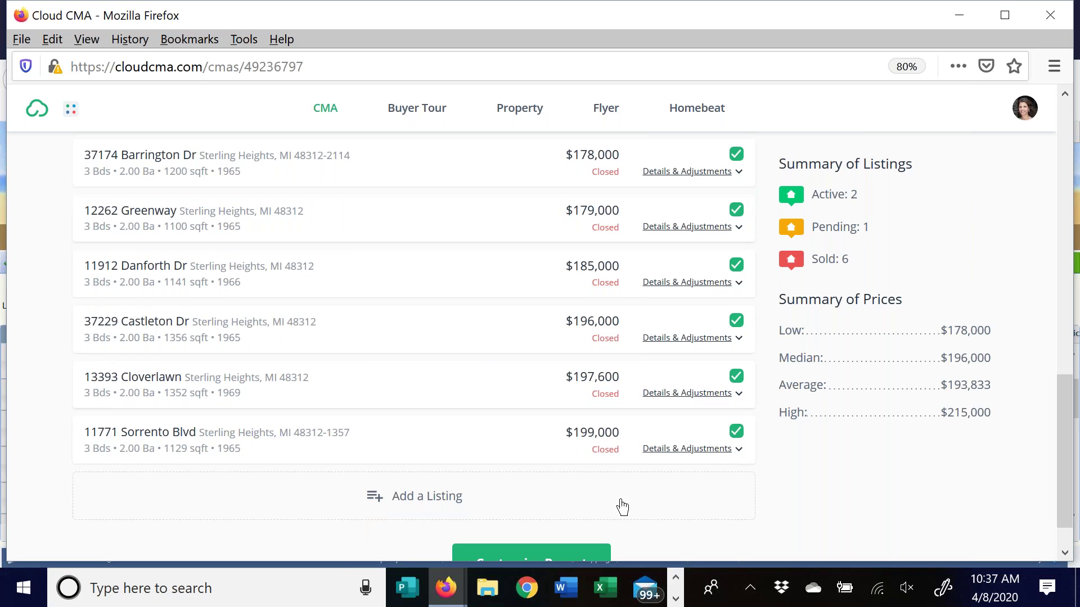
{"action": "scroll", "coordinate": [497, 390], "scroll_direction": "up", "scroll_amount": 4}
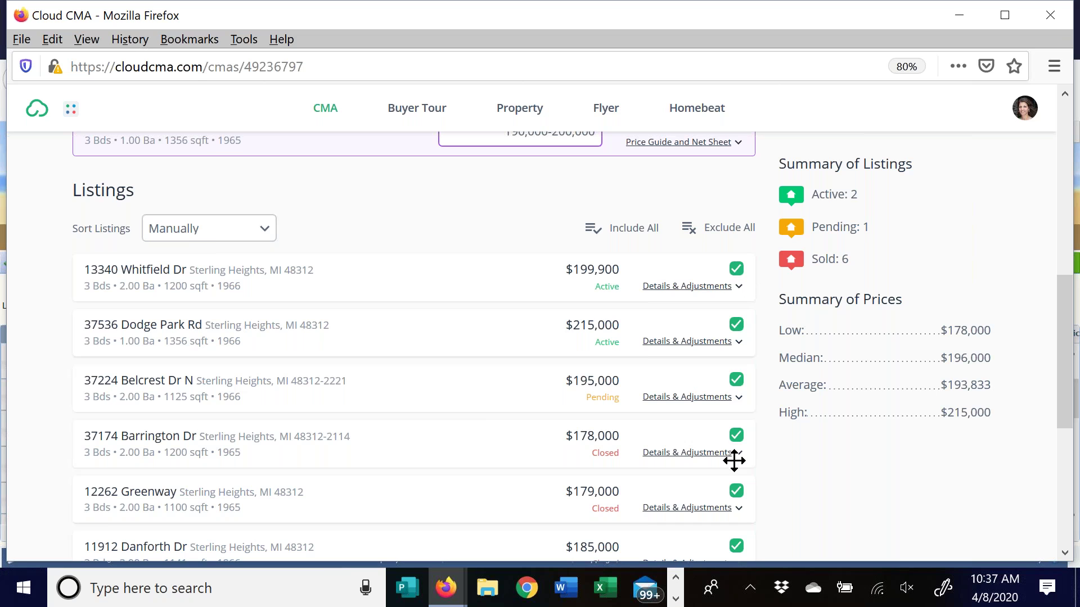
{"action": "left_click", "coordinate": [737, 272]}
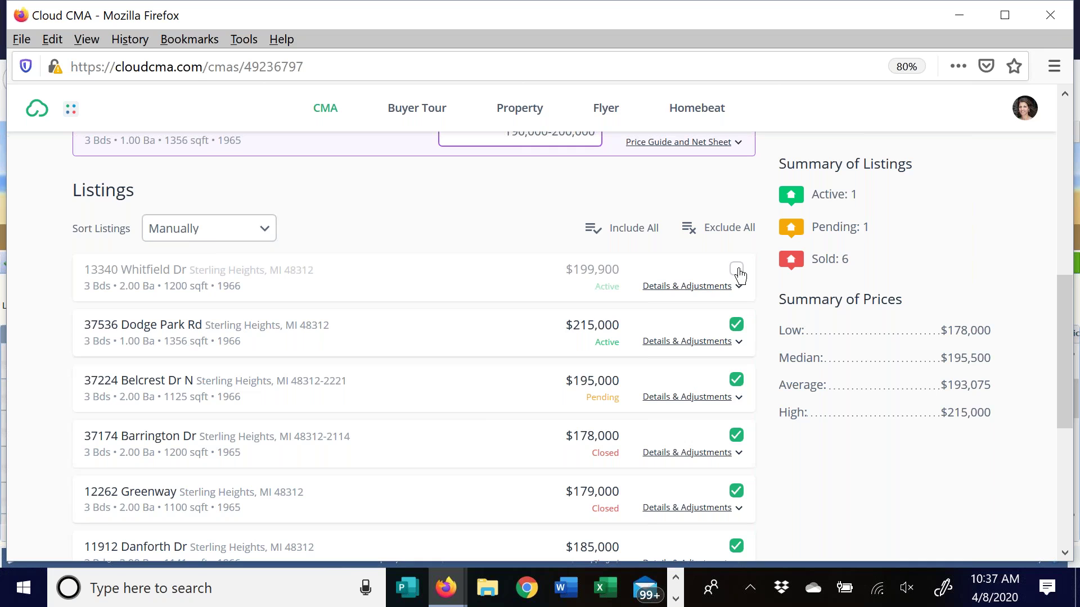
{"action": "left_click", "coordinate": [737, 271]}
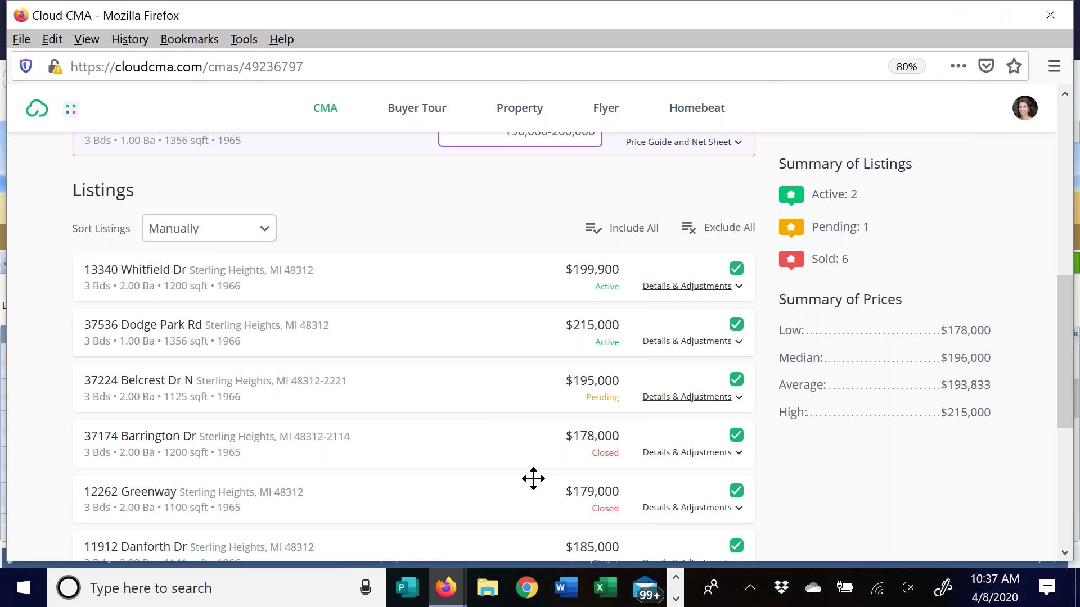
{"action": "left_click", "coordinate": [736, 438]}
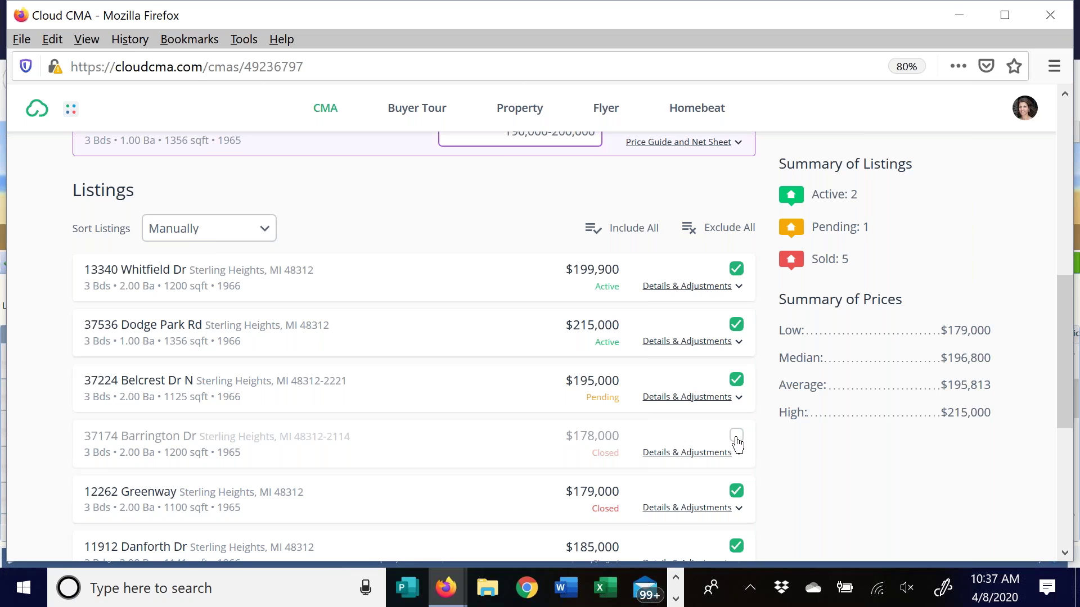
{"action": "left_click", "coordinate": [737, 438]}
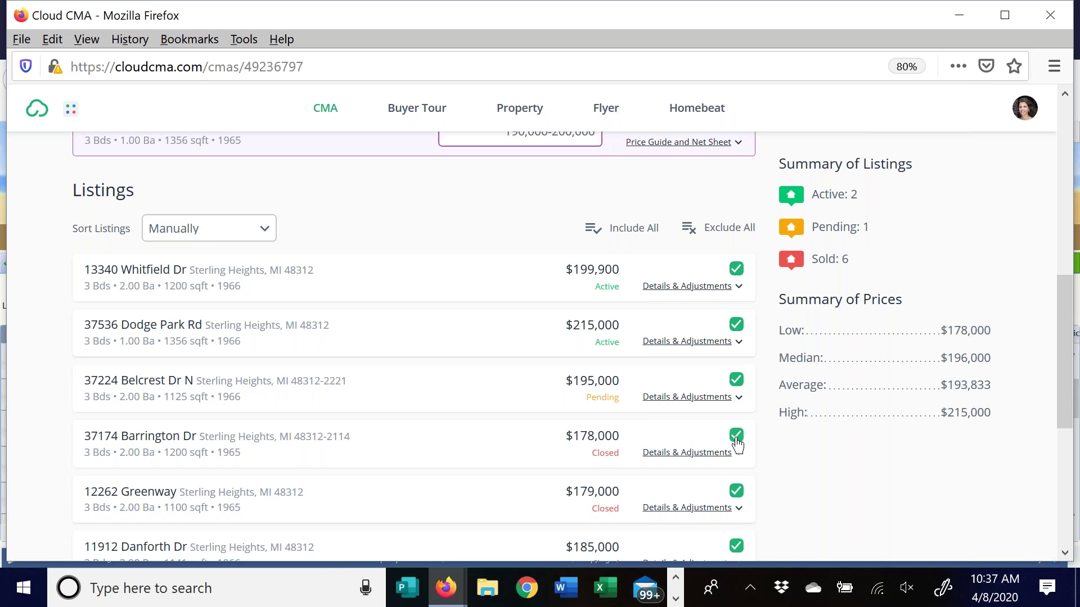
{"action": "scroll", "coordinate": [808, 429], "scroll_direction": "down", "scroll_amount": 2}
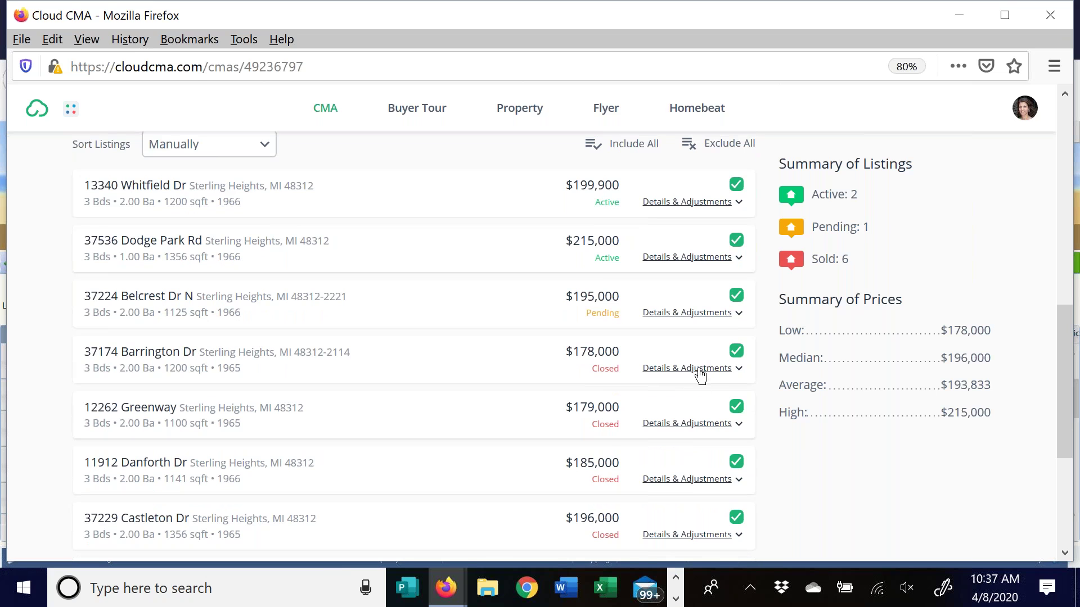
{"action": "left_click", "coordinate": [700, 369]}
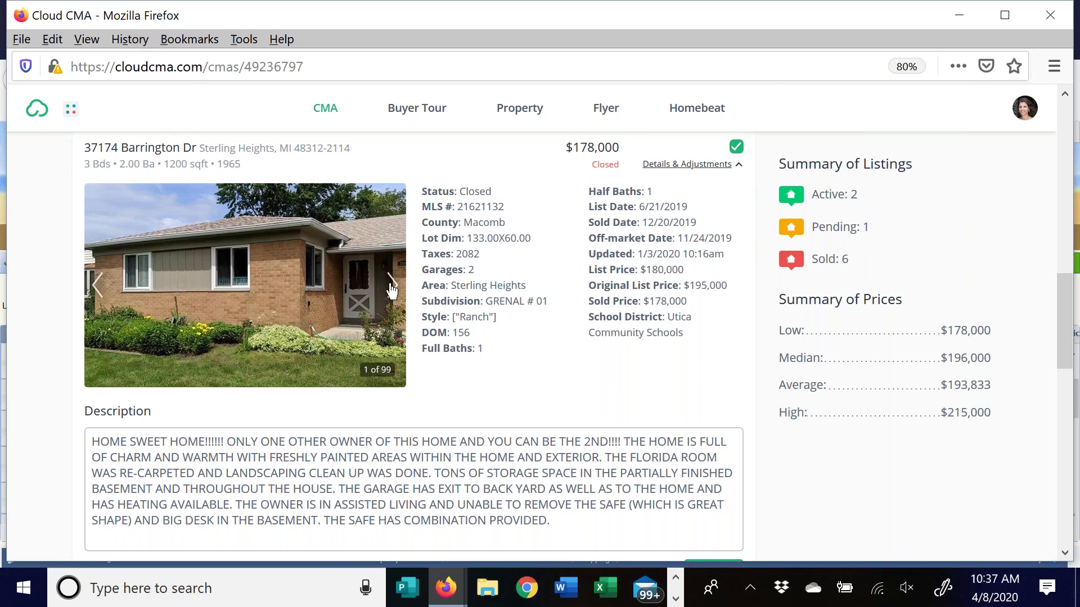
{"action": "left_click", "coordinate": [392, 289]}
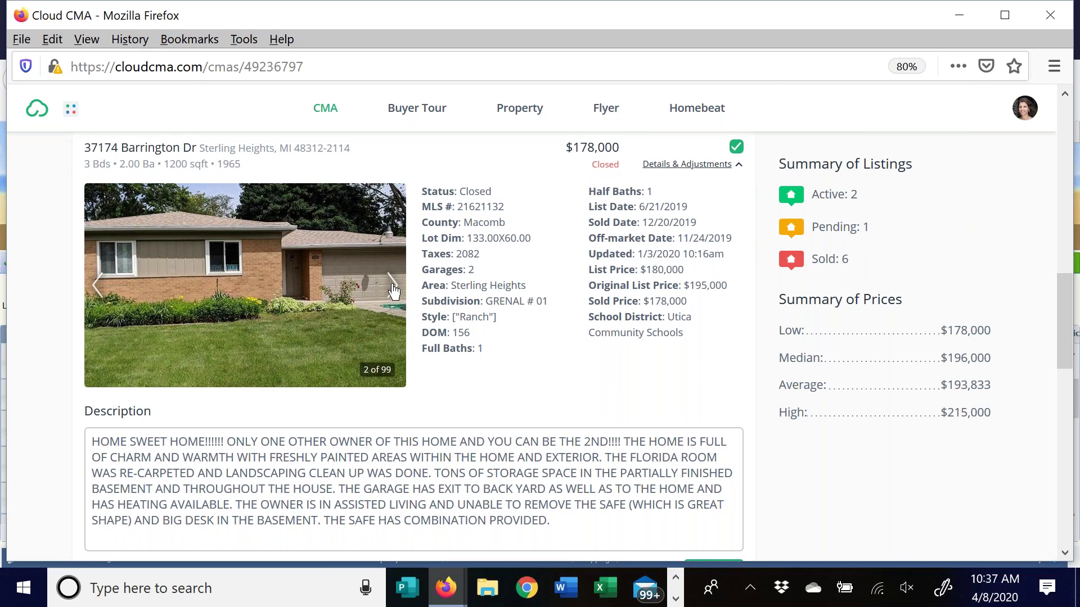
{"action": "left_click", "coordinate": [392, 289]}
{"action": "left_click", "coordinate": [392, 288]}
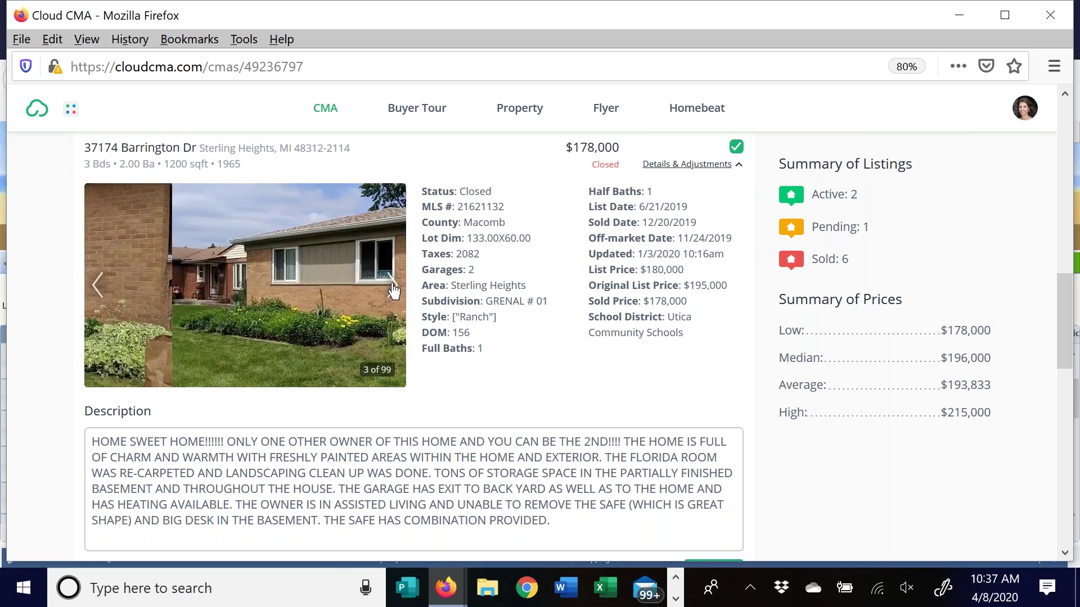
{"action": "left_click", "coordinate": [392, 289]}
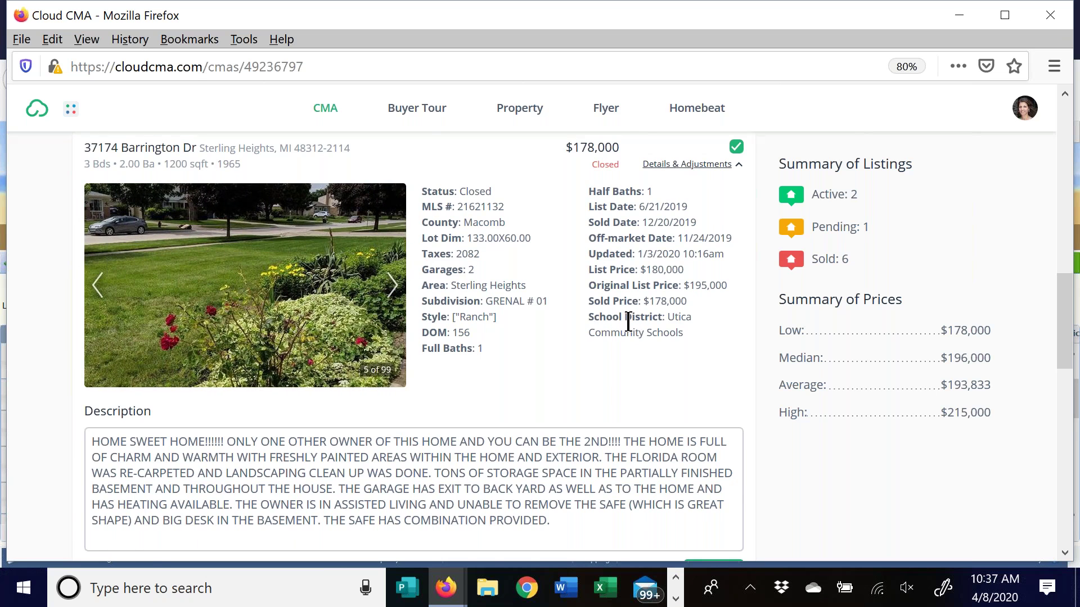
{"action": "scroll", "coordinate": [684, 366], "scroll_direction": "down", "scroll_amount": 3}
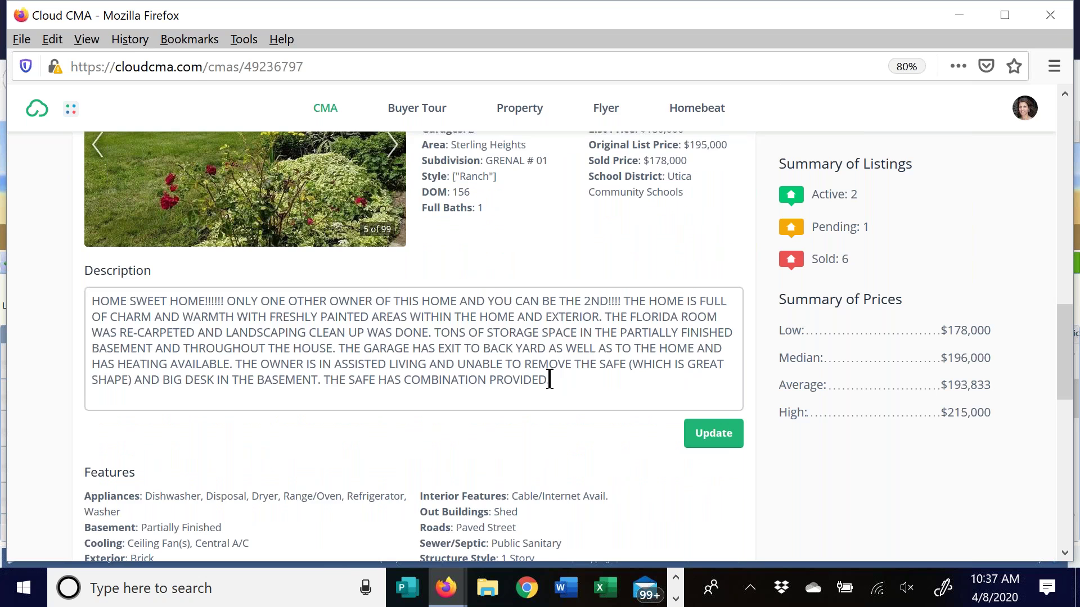
{"action": "scroll", "coordinate": [550, 374], "scroll_direction": "down", "scroll_amount": 5}
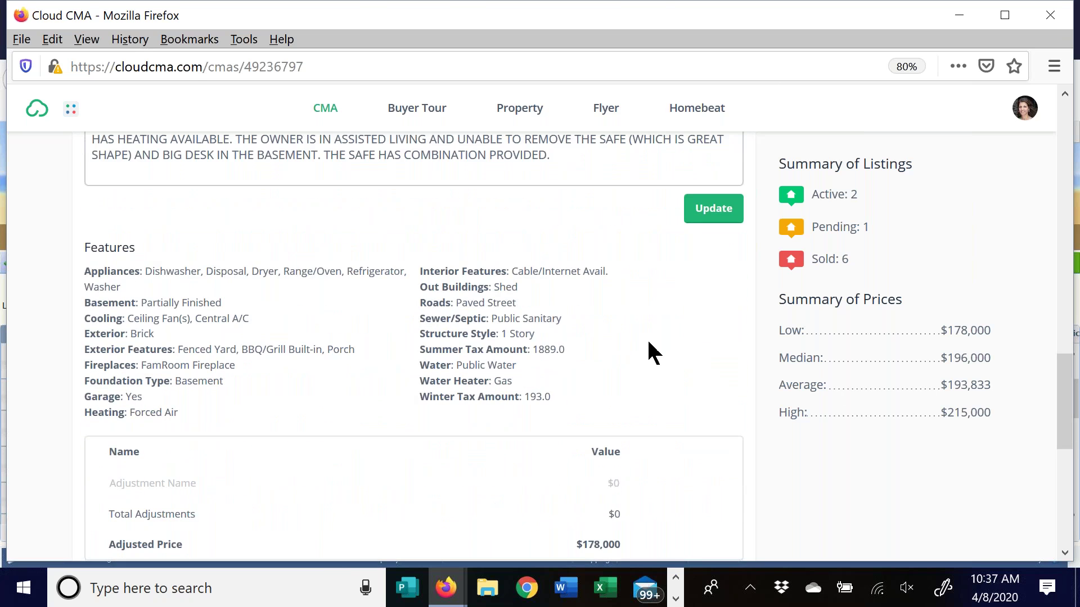
{"action": "scroll", "coordinate": [647, 345], "scroll_direction": "down", "scroll_amount": 2}
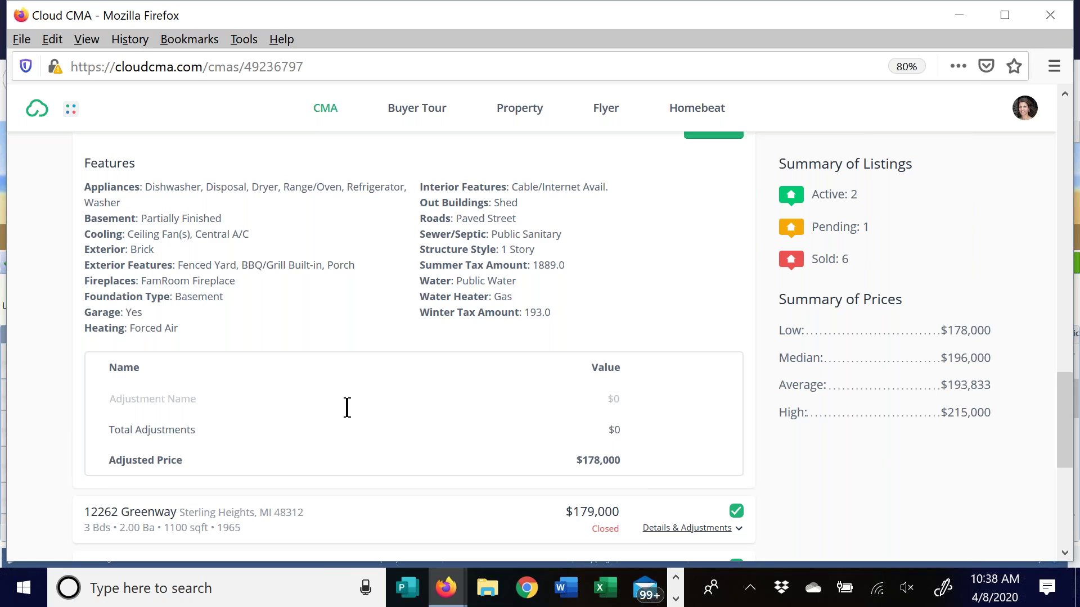
{"action": "scroll", "coordinate": [346, 407], "scroll_direction": "up", "scroll_amount": 7}
{"action": "scroll", "coordinate": [771, 330], "scroll_direction": "up", "scroll_amount": 5}
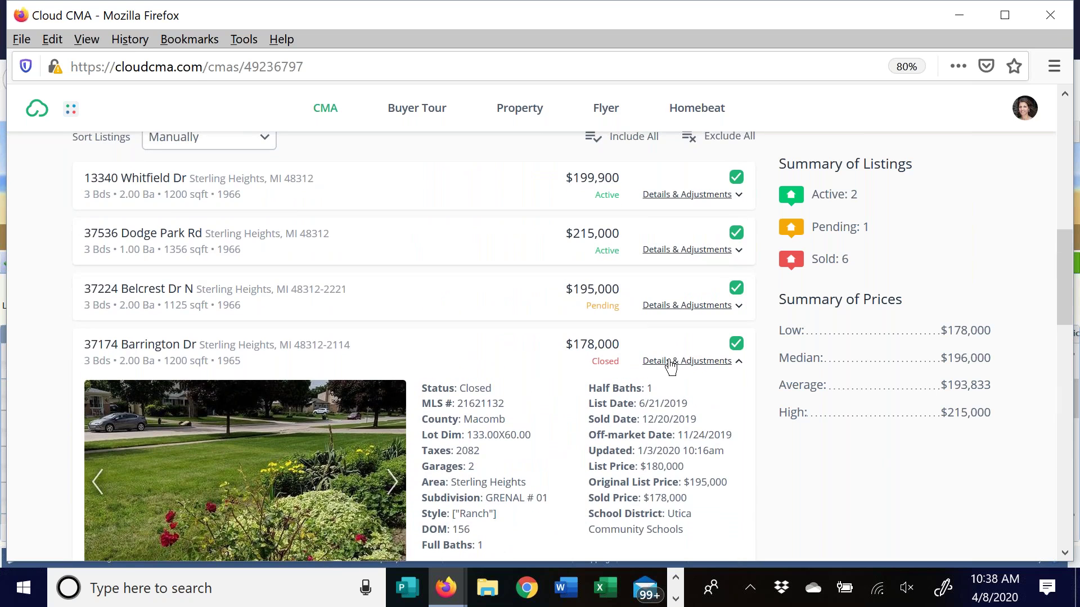
{"action": "left_click", "coordinate": [670, 362]}
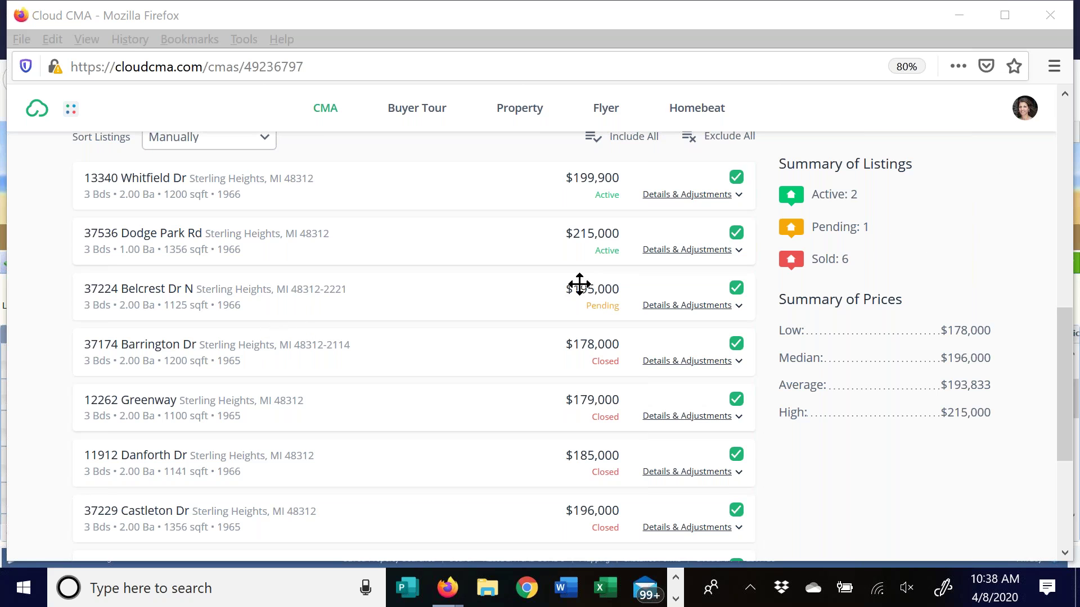
{"action": "scroll", "coordinate": [1068, 369], "scroll_direction": "up", "scroll_amount": 2}
{"action": "left_click", "coordinate": [1074, 185]}
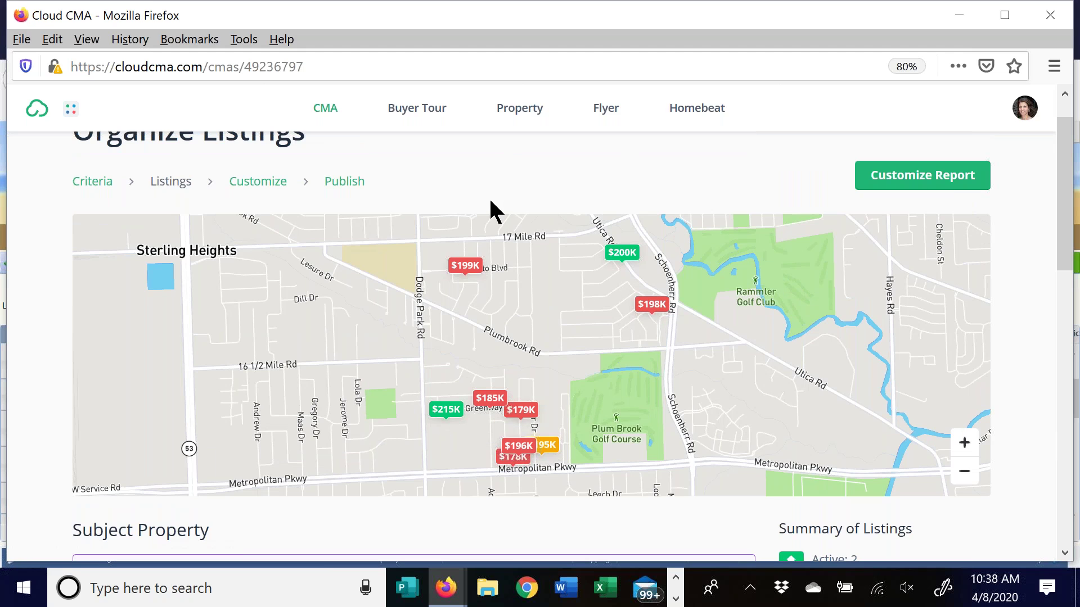
{"action": "left_click", "coordinate": [91, 186]}
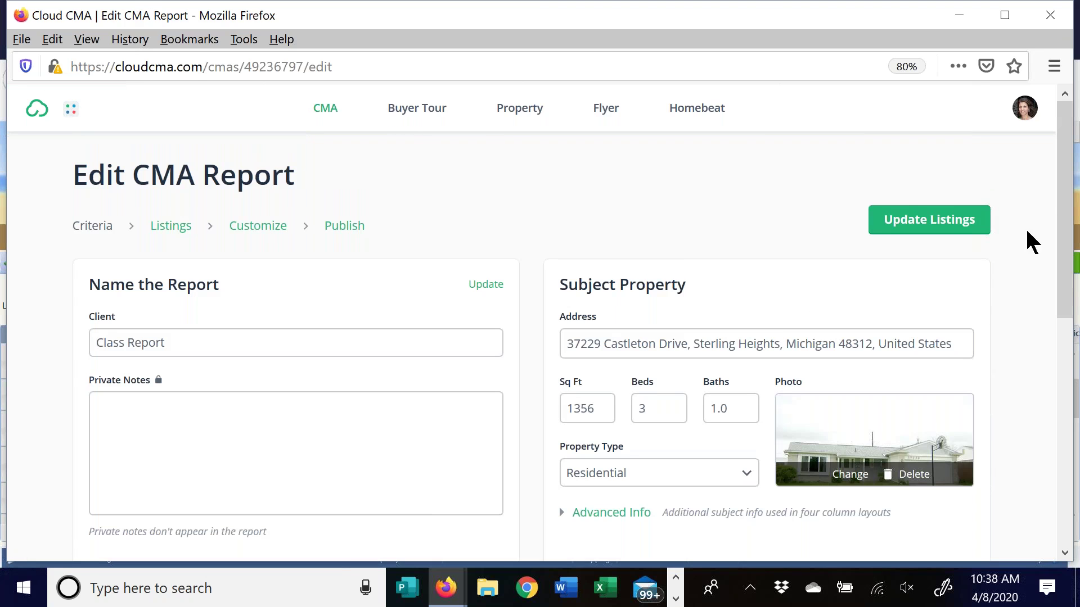
{"action": "scroll", "coordinate": [1067, 202], "scroll_direction": "down", "scroll_amount": 5}
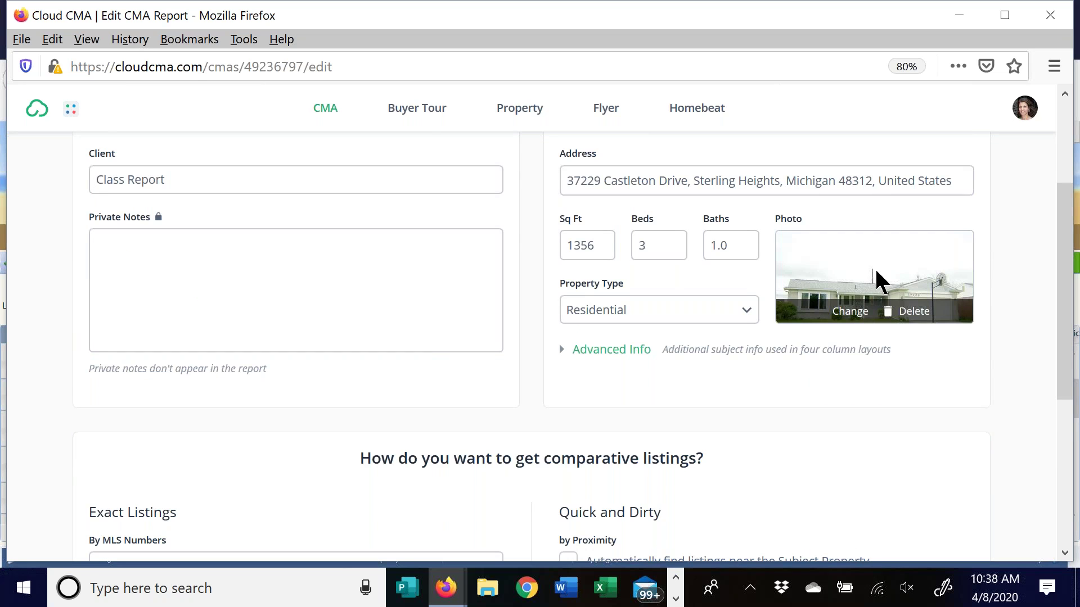
{"action": "left_click", "coordinate": [851, 313]}
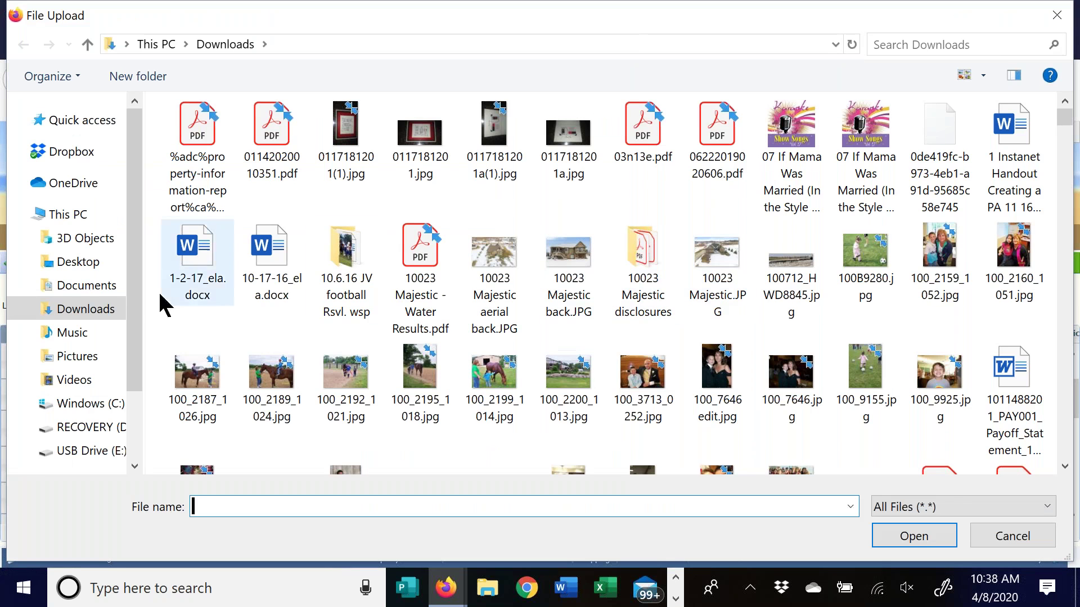
{"action": "left_click", "coordinate": [83, 308]}
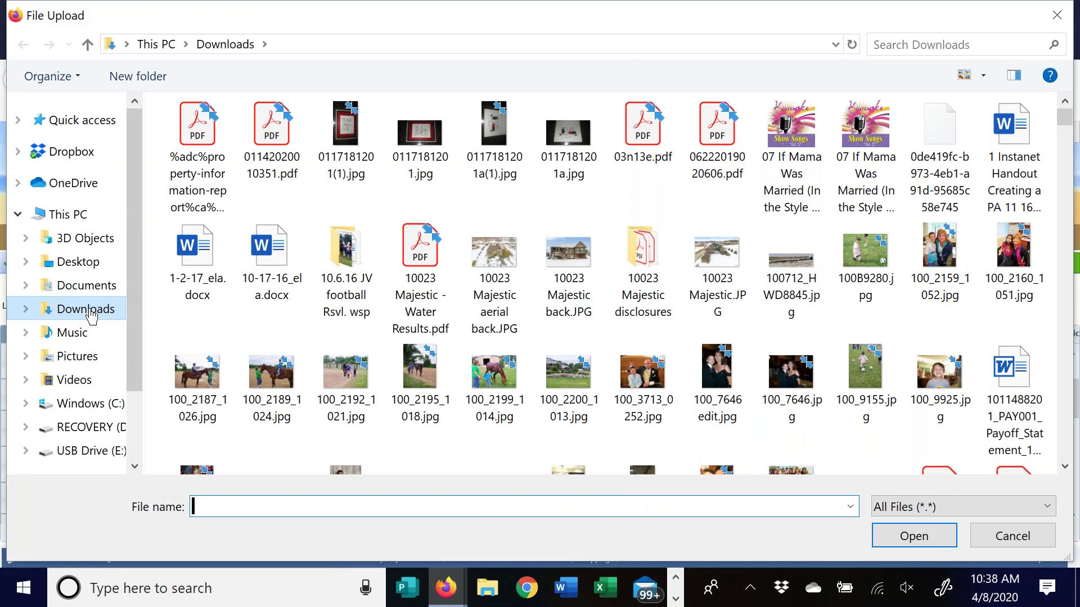
{"action": "left_click", "coordinate": [909, 45]}
{"action": "type", "text": "Castleton"}
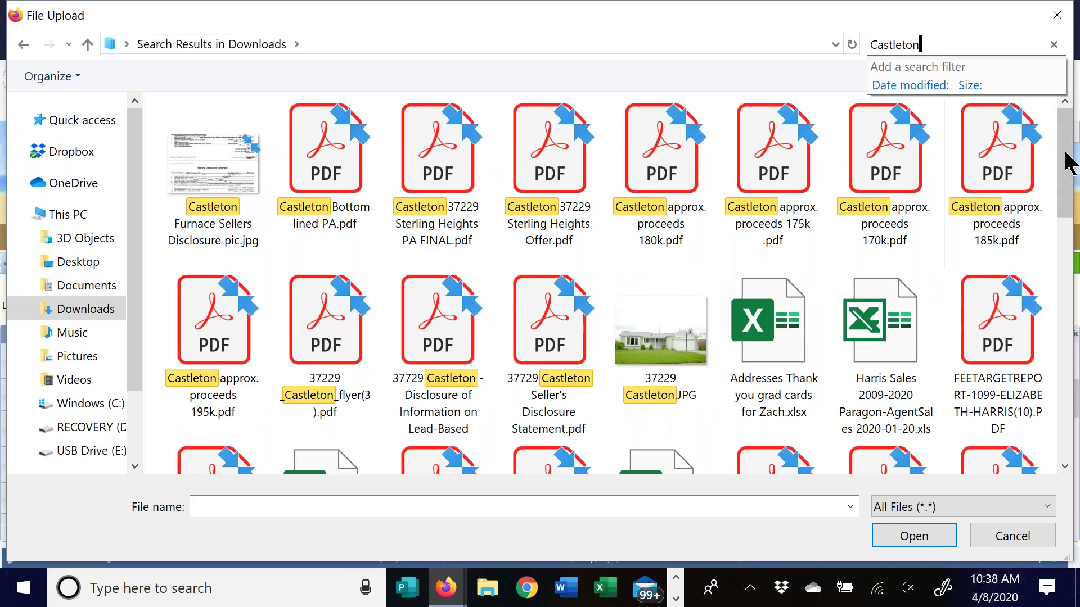
{"action": "scroll", "coordinate": [1067, 169], "scroll_direction": "down", "scroll_amount": 5}
{"action": "left_click_drag", "start_coordinate": [1057, 349], "coordinate": [1063, 168]}
{"action": "left_click", "coordinate": [666, 319]}
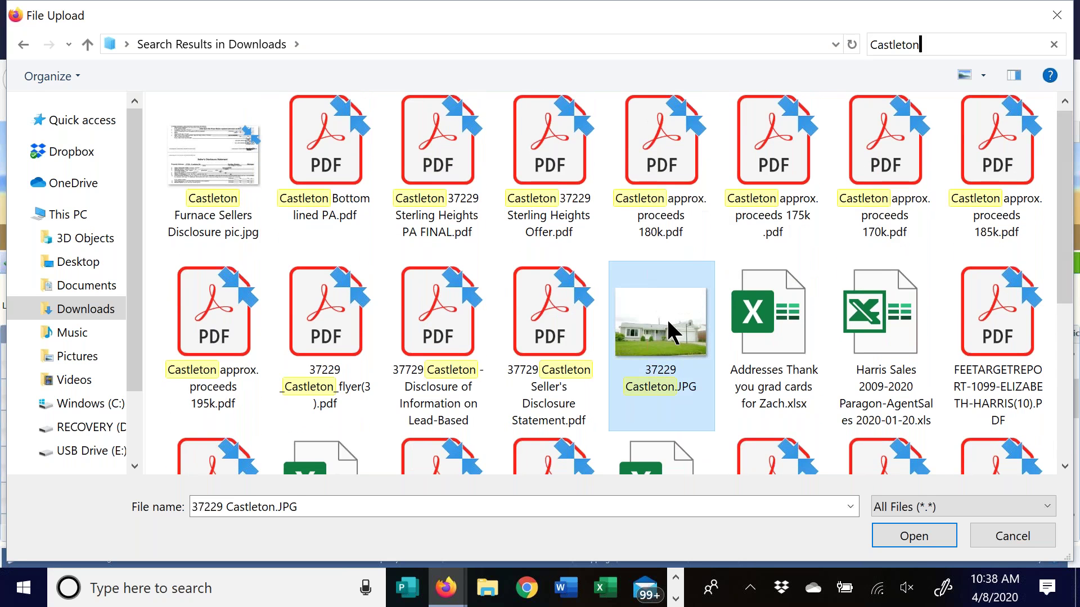
{"action": "double_click", "coordinate": [669, 332]}
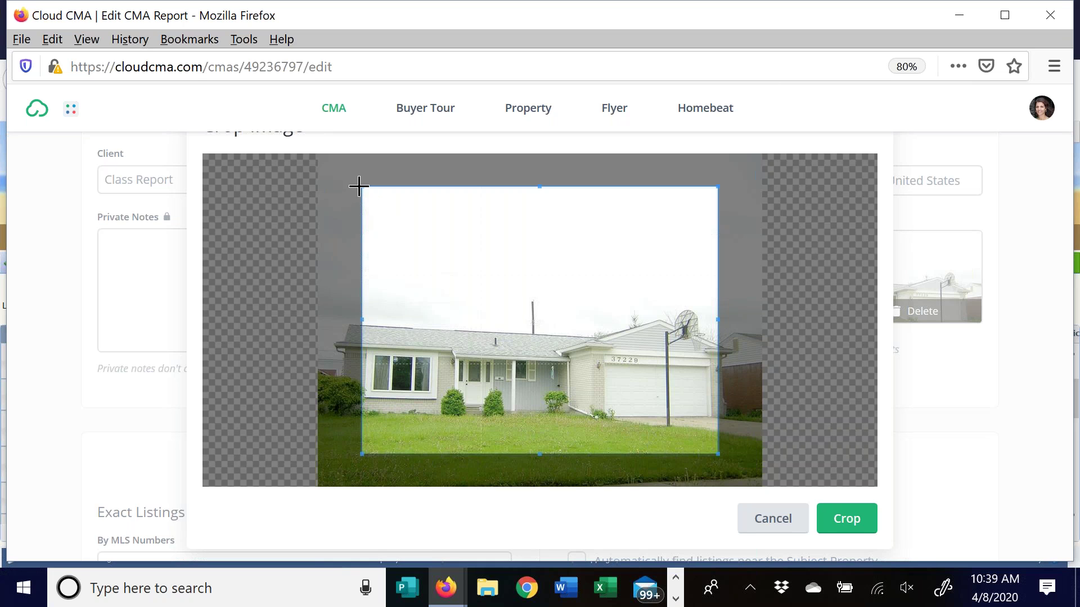
Stretch the crop box to the image's left and bottom-right edges and apply the crop
{"action": "left_click_drag", "start_coordinate": [360, 186], "coordinate": [319, 184]}
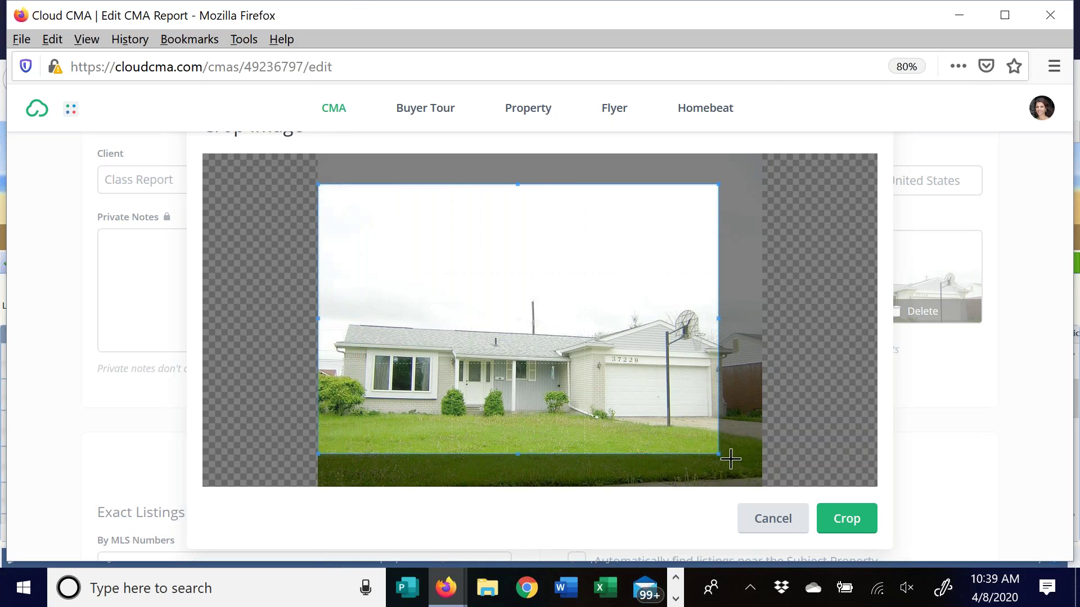
{"action": "left_click_drag", "start_coordinate": [714, 454], "coordinate": [761, 485]}
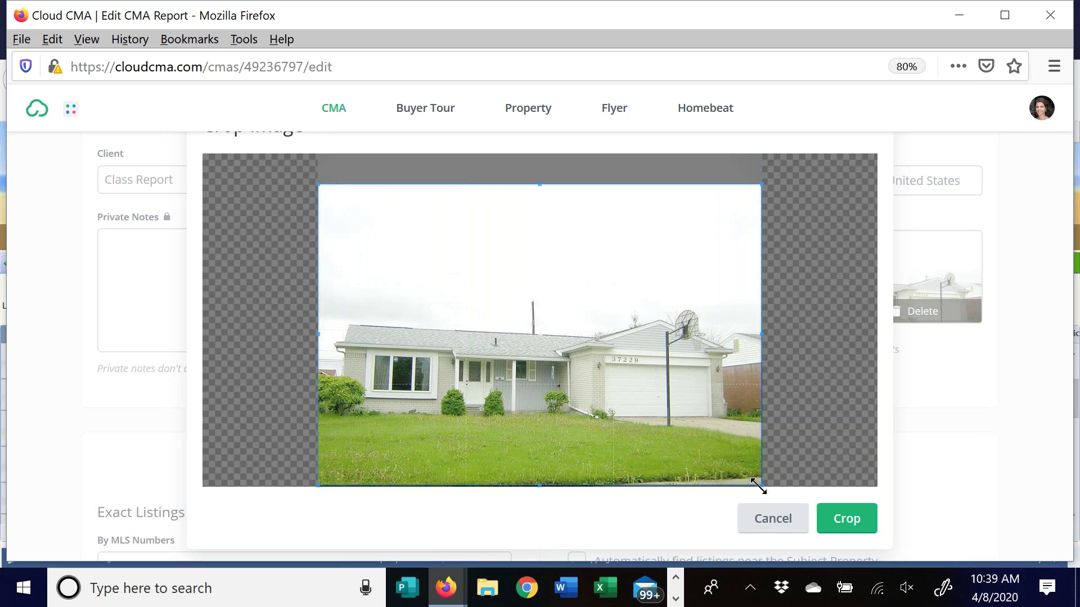
{"action": "left_click", "coordinate": [859, 519]}
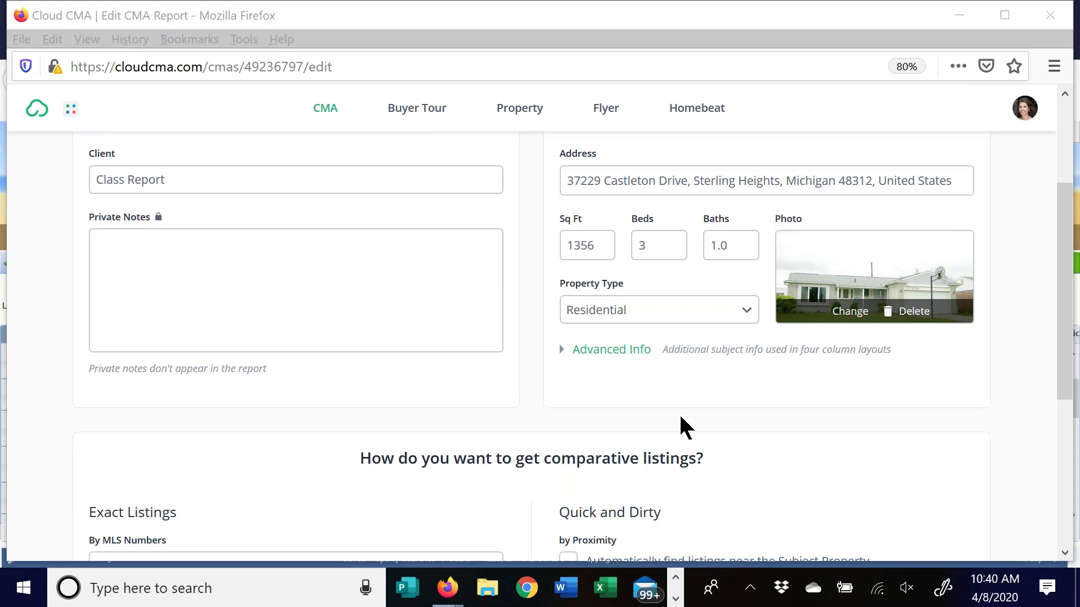
{"action": "mouse_move", "coordinate": [447, 588]}
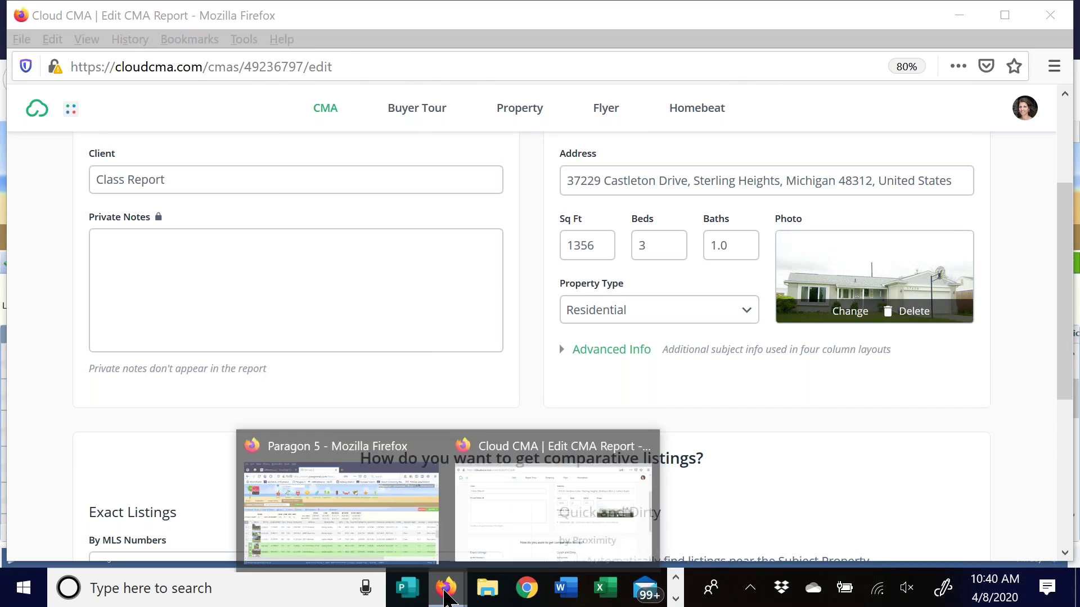
{"action": "left_click", "coordinate": [359, 532]}
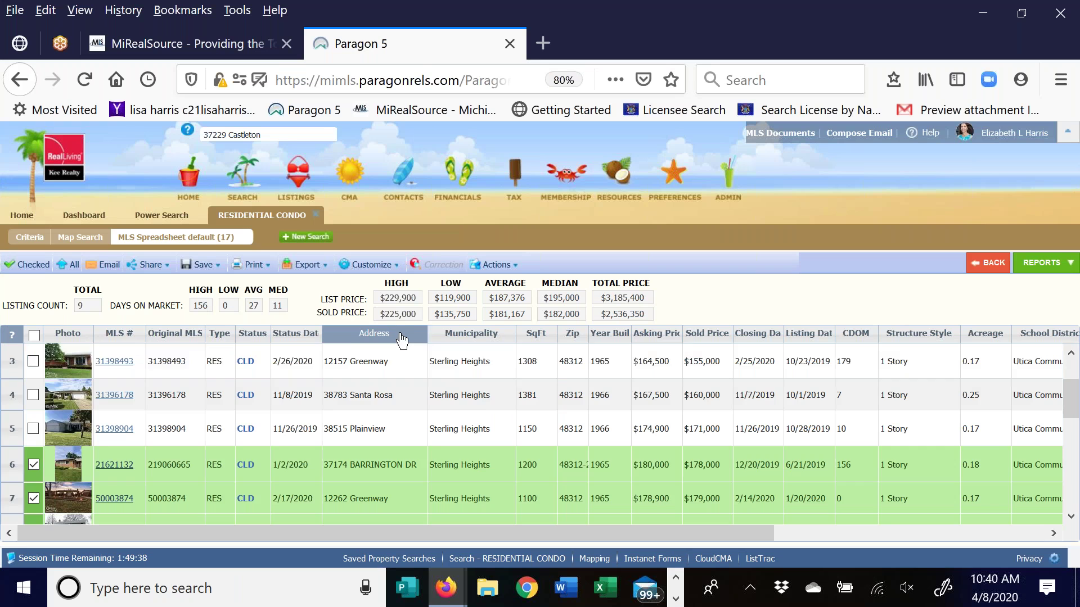
{"action": "left_click", "coordinate": [401, 334]}
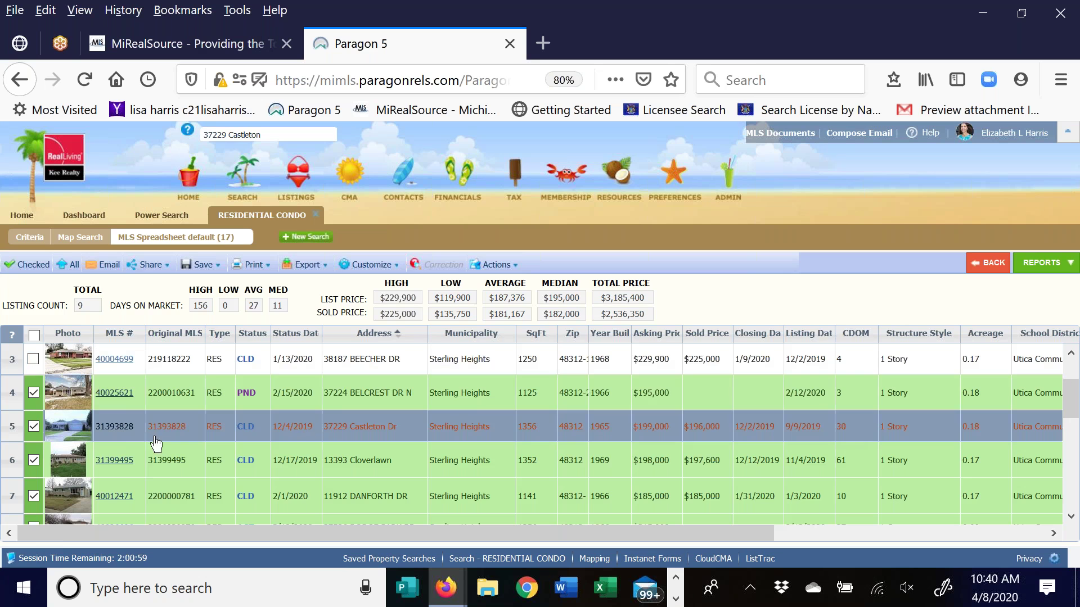
{"action": "left_click", "coordinate": [131, 426]}
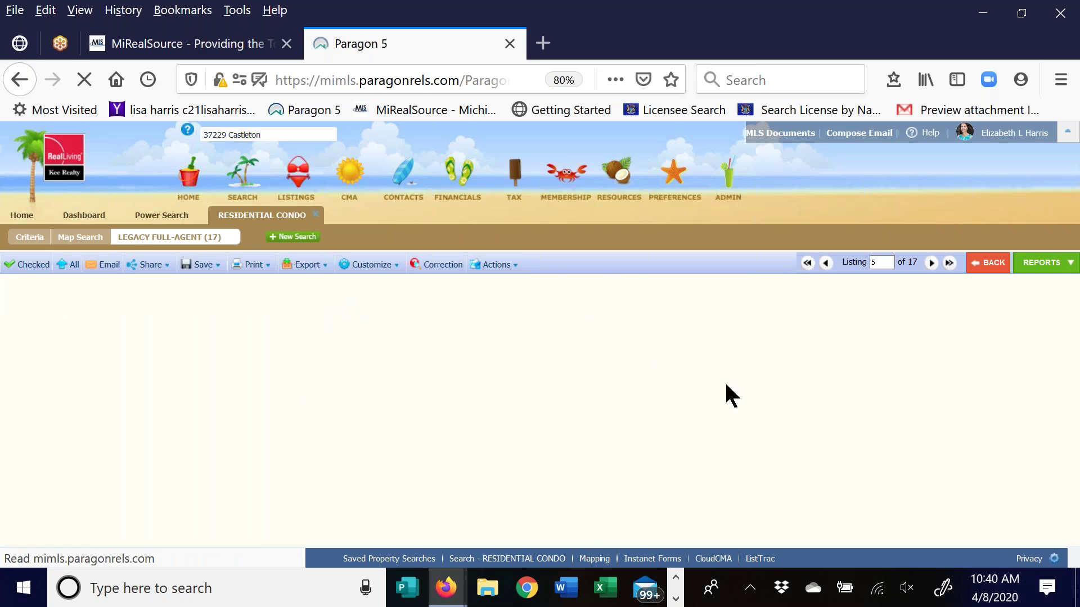
Save the listing's house photo into Downloads as 31393828.JPG
{"action": "left_click", "coordinate": [504, 308]}
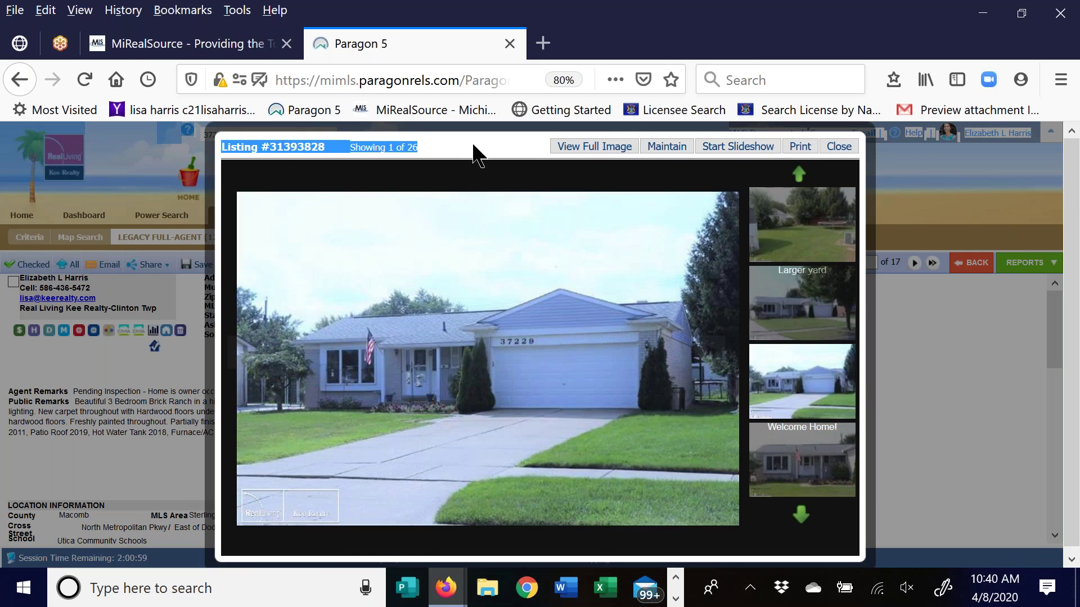
{"action": "right_click", "coordinate": [509, 363]}
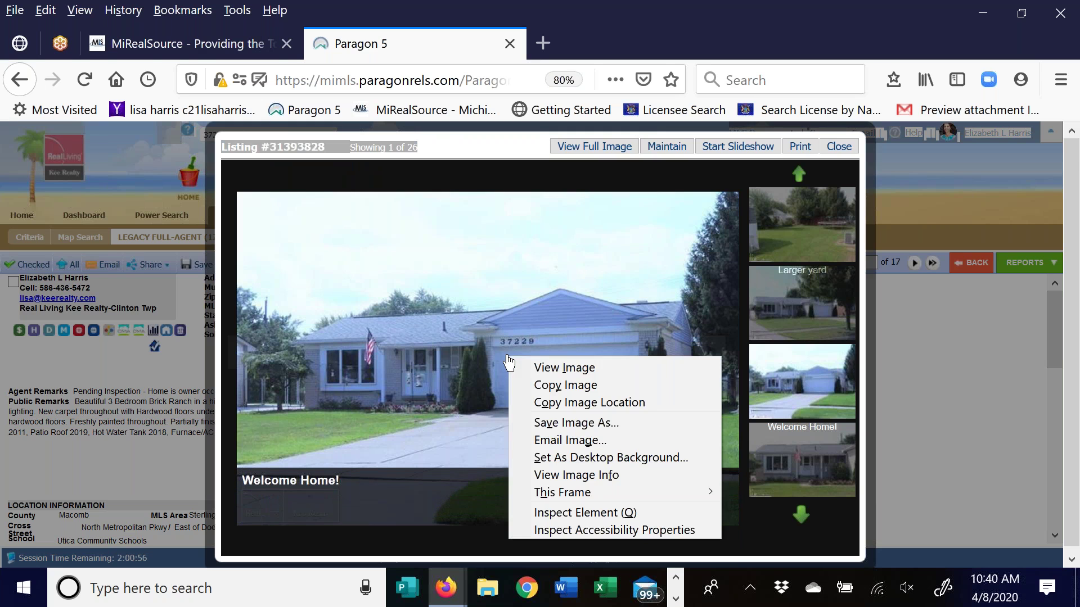
{"action": "left_click", "coordinate": [562, 423]}
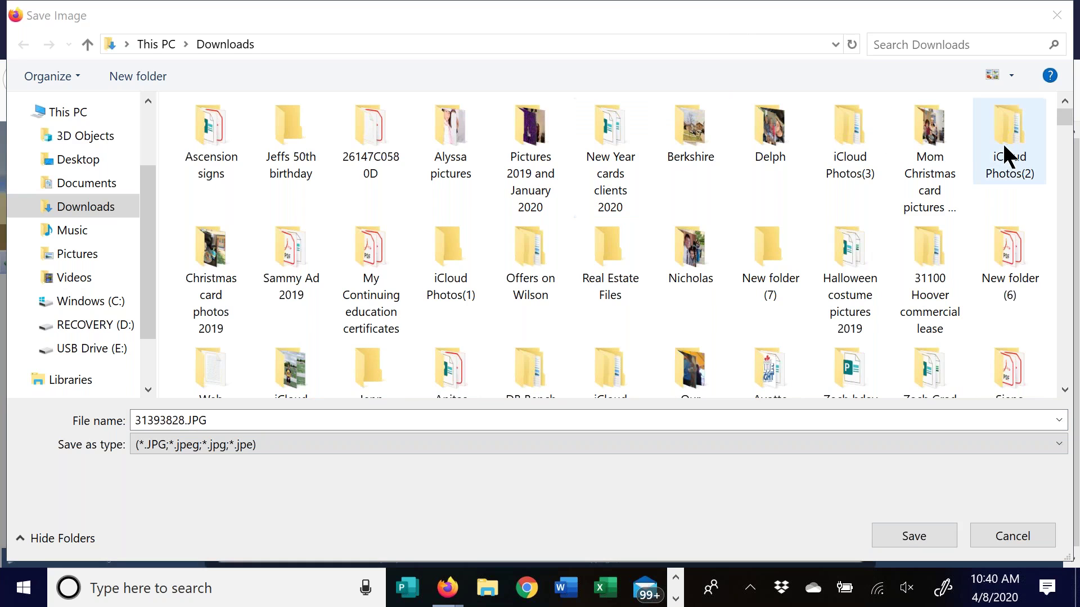
{"action": "left_click", "coordinate": [913, 536]}
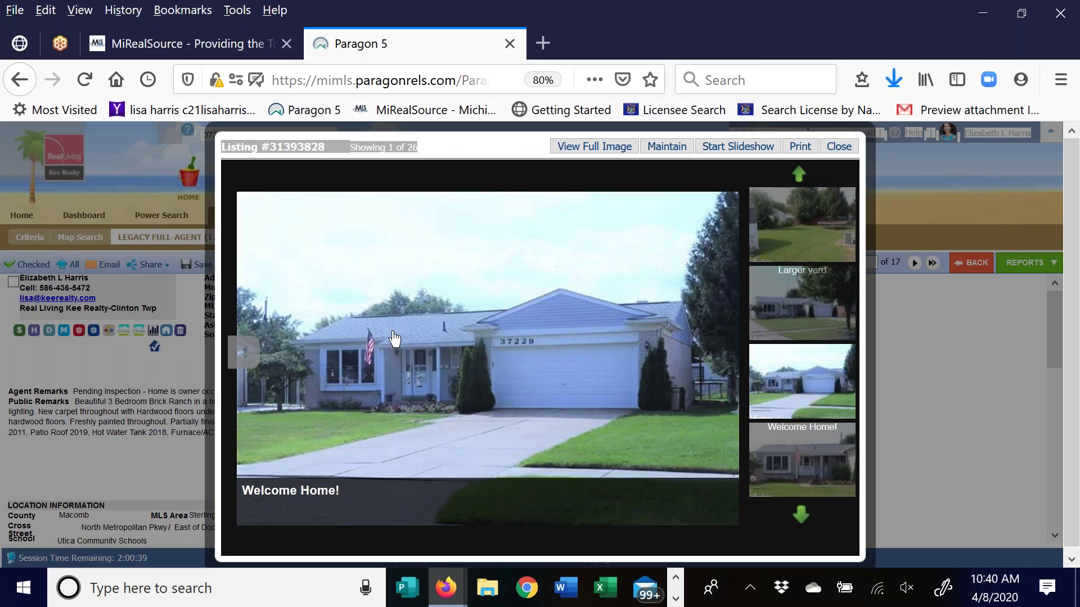
Go to photo 26 of 26 and open it full size in a new tab
{"action": "right_click", "coordinate": [394, 338]}
{"action": "left_click", "coordinate": [352, 284]}
{"action": "right_click", "coordinate": [353, 286]}
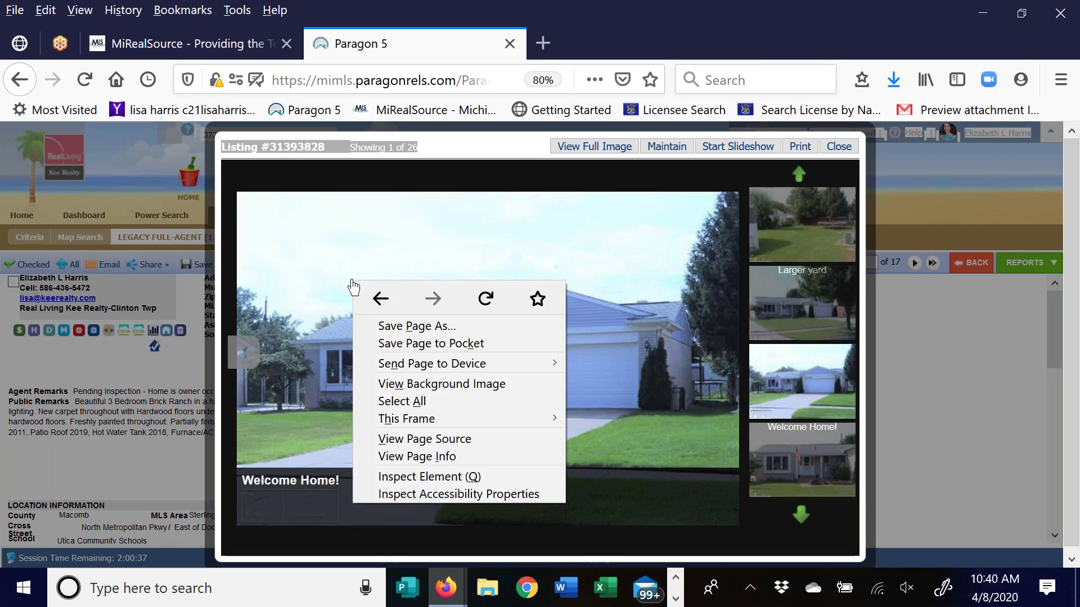
{"action": "left_click", "coordinate": [243, 351]}
{"action": "left_click", "coordinate": [243, 352]}
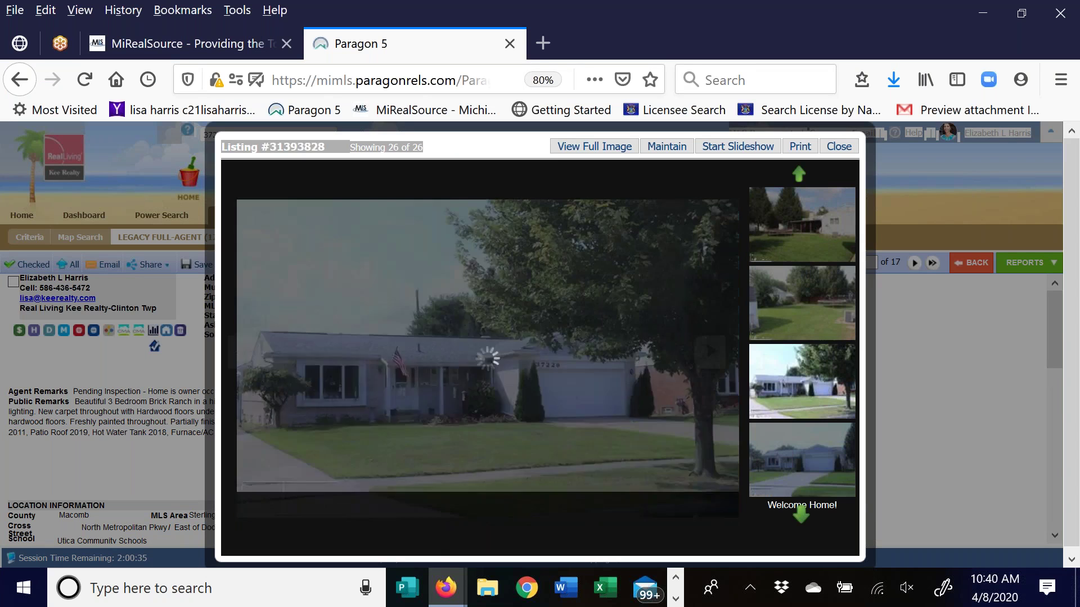
{"action": "right_click", "coordinate": [369, 316]}
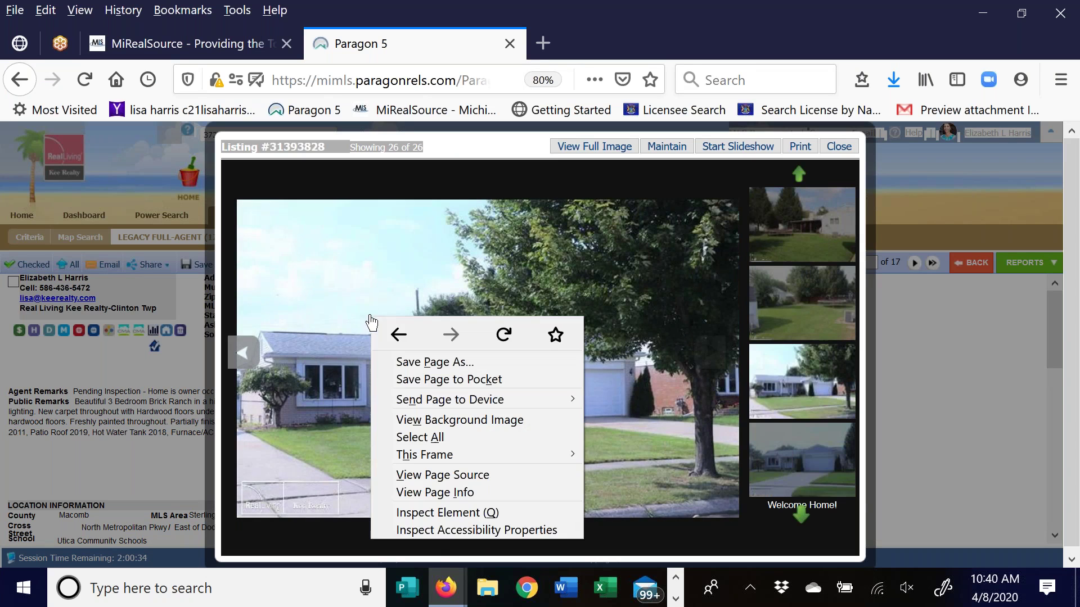
{"action": "right_click", "coordinate": [323, 277]}
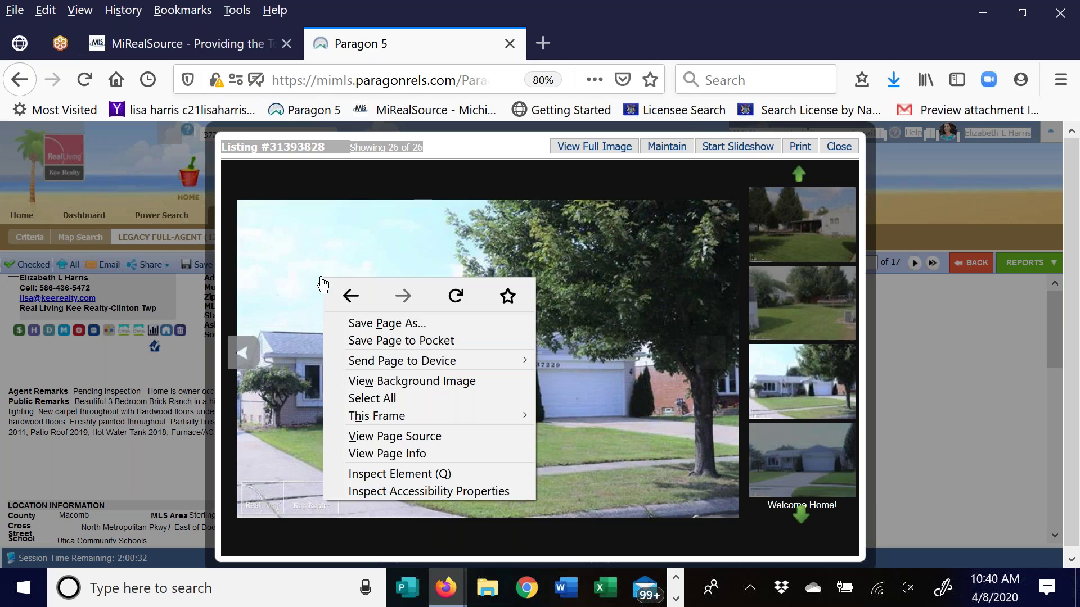
{"action": "left_click", "coordinate": [595, 147]}
Close the full-size photo tab and the listing photo viewer
{"action": "right_click", "coordinate": [360, 318]}
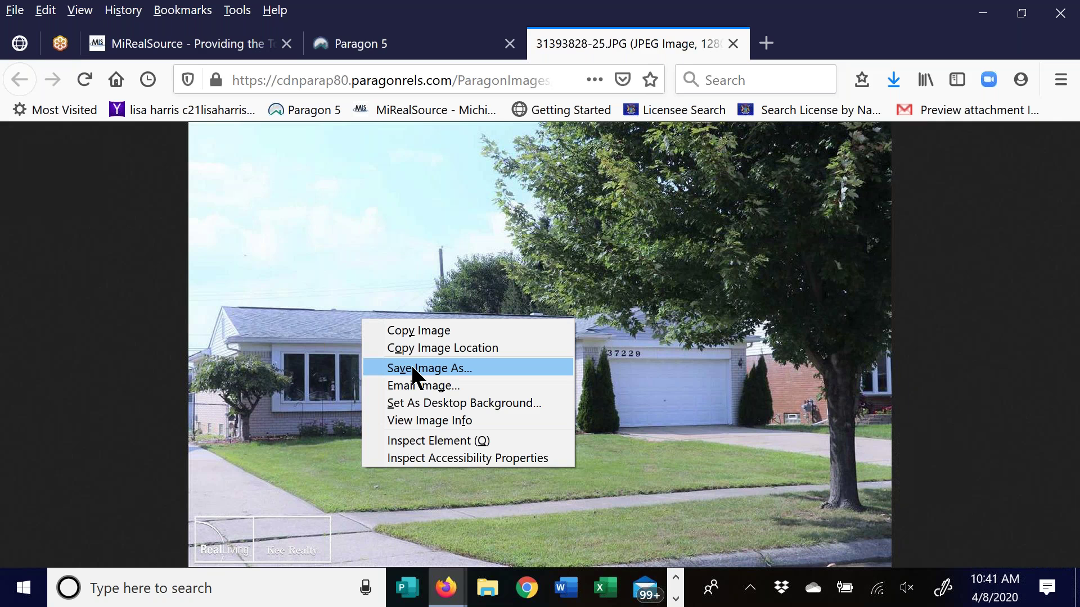
{"action": "left_click", "coordinate": [732, 45]}
{"action": "left_click", "coordinate": [733, 45]}
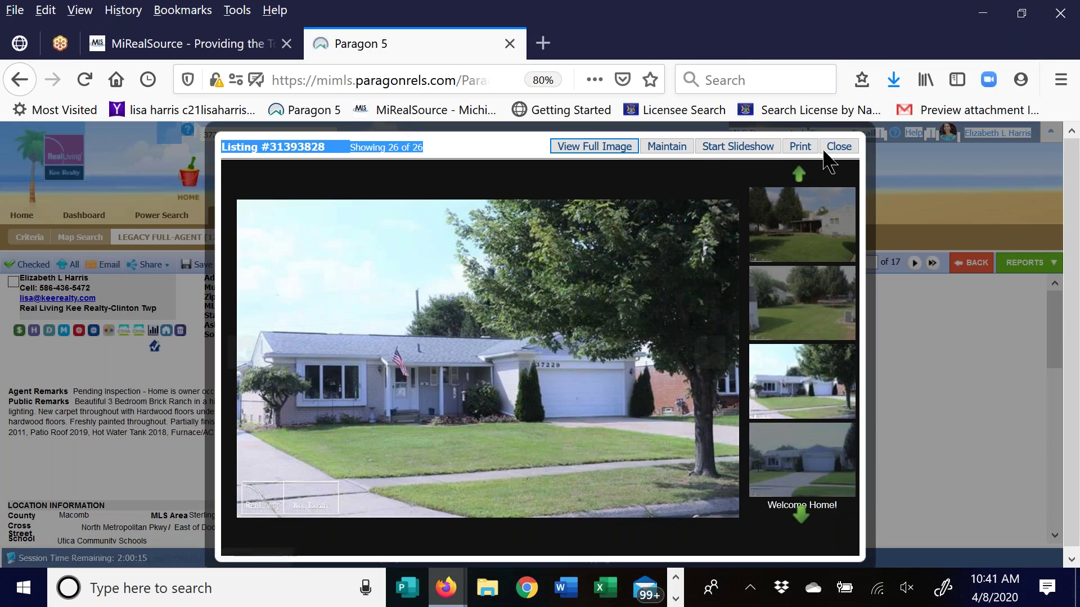
{"action": "left_click", "coordinate": [838, 148]}
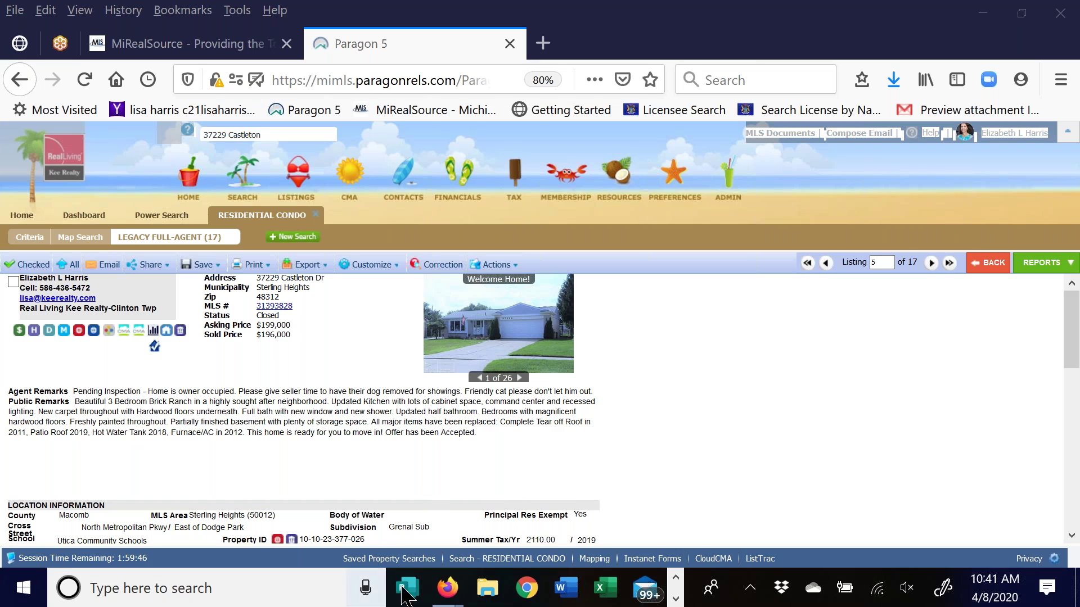
Return to the Cloud CMA report and run Update Listings to refresh the comparables
{"action": "mouse_move", "coordinate": [447, 588]}
{"action": "left_click", "coordinate": [514, 502]}
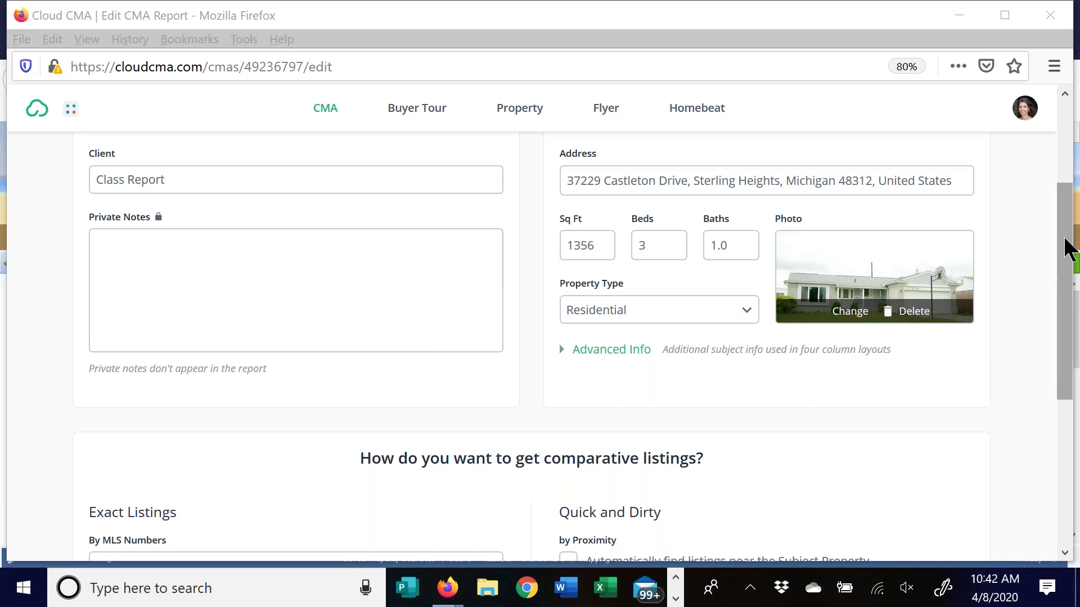
{"action": "left_click", "coordinate": [1067, 236]}
{"action": "scroll", "coordinate": [1068, 233], "scroll_direction": "up", "scroll_amount": 3}
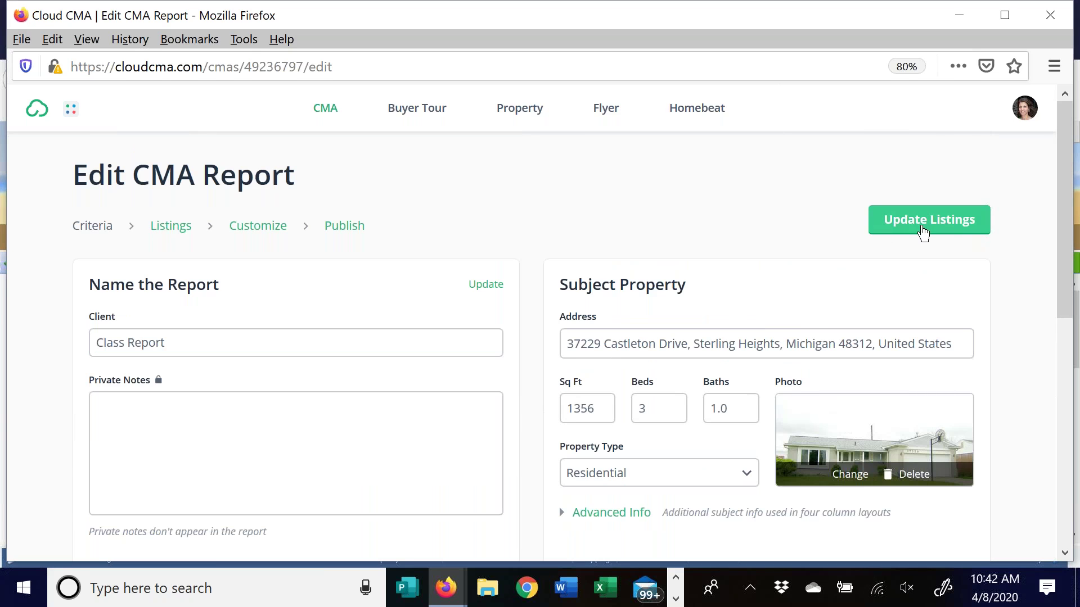
{"action": "left_click", "coordinate": [923, 229]}
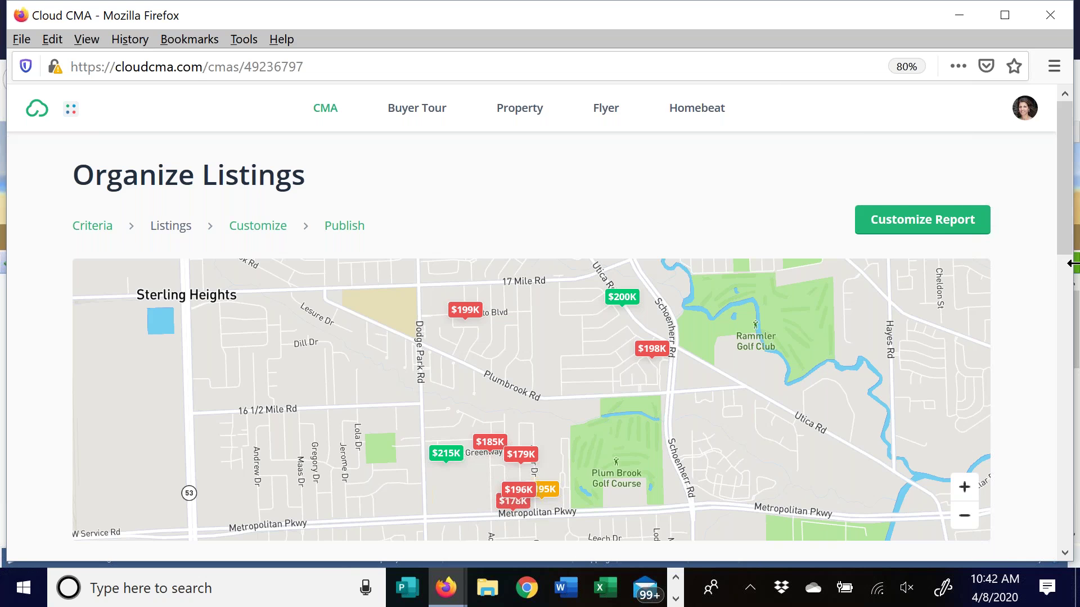
Add a 'Transfer tax' net sheet expense of 1500, leaving $188,500 net to seller
{"action": "left_click_drag", "start_coordinate": [1065, 159], "coordinate": [1038, 297]}
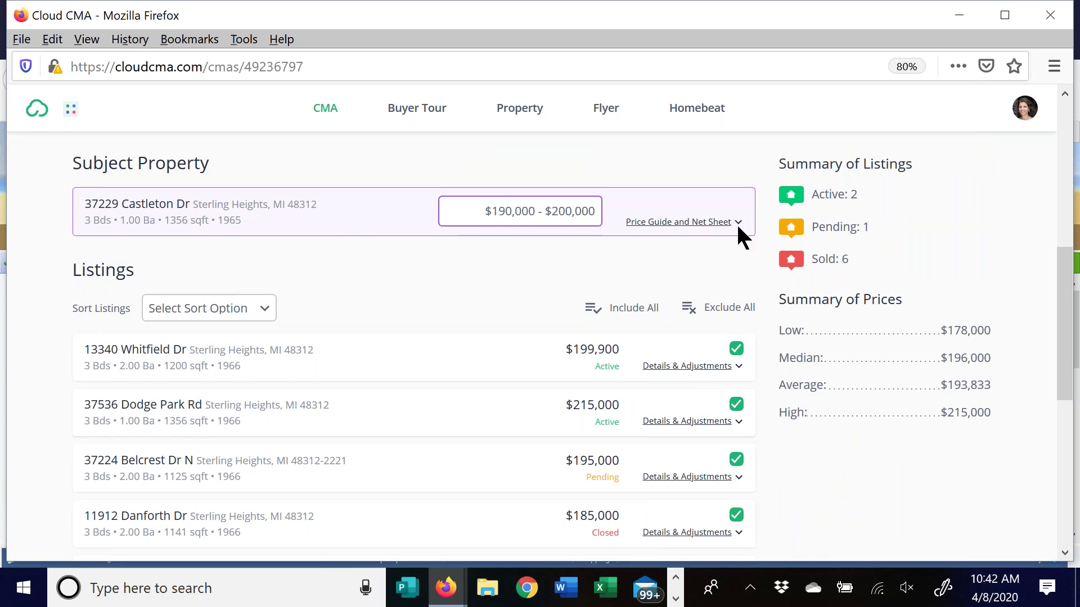
{"action": "left_click", "coordinate": [673, 223]}
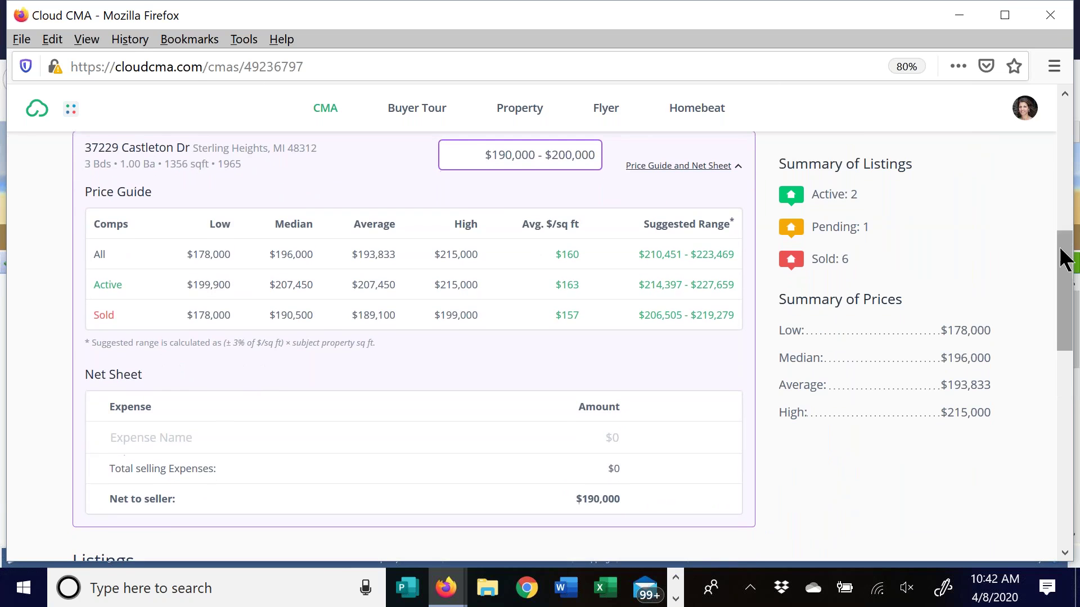
{"action": "left_click_drag", "start_coordinate": [1065, 259], "coordinate": [1054, 306]}
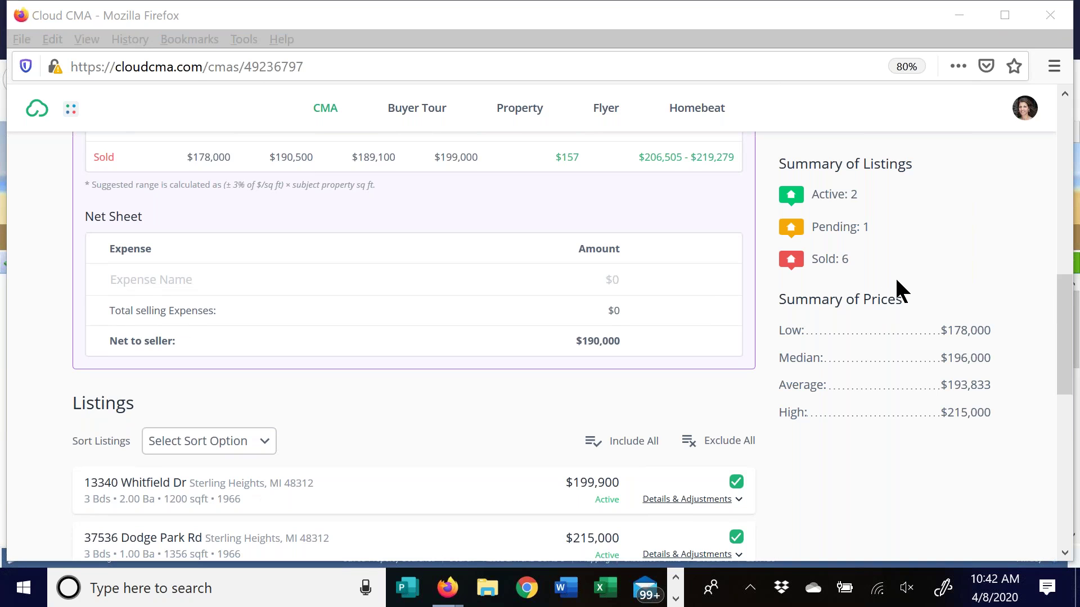
{"action": "left_click", "coordinate": [145, 280]}
{"action": "type", "text": "Transfer tax"}
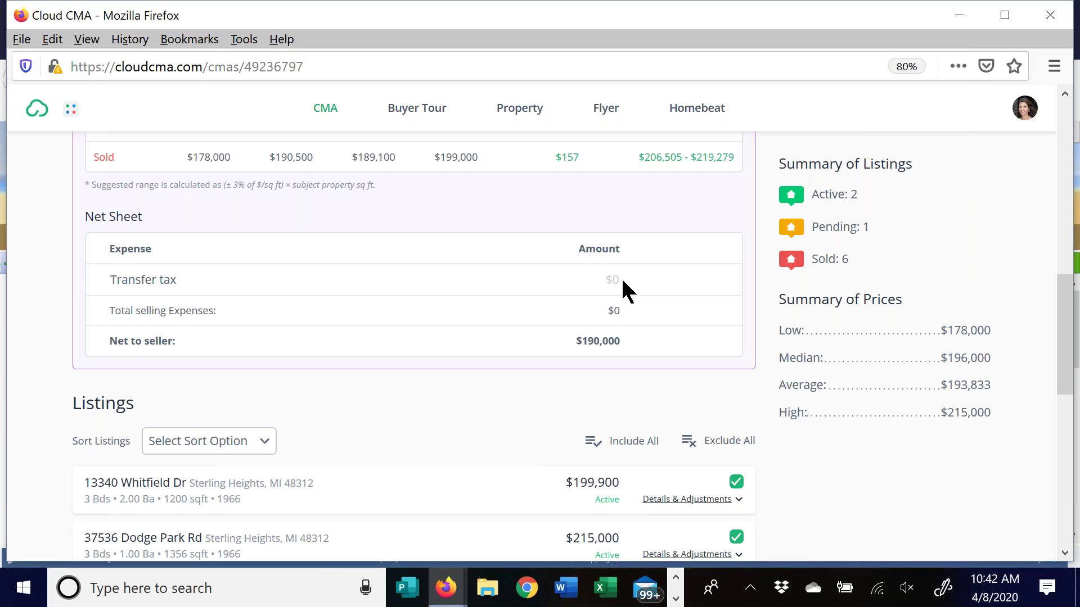
{"action": "left_click", "coordinate": [619, 278]}
{"action": "type", "text": "1500"}
{"action": "left_click", "coordinate": [706, 280]}
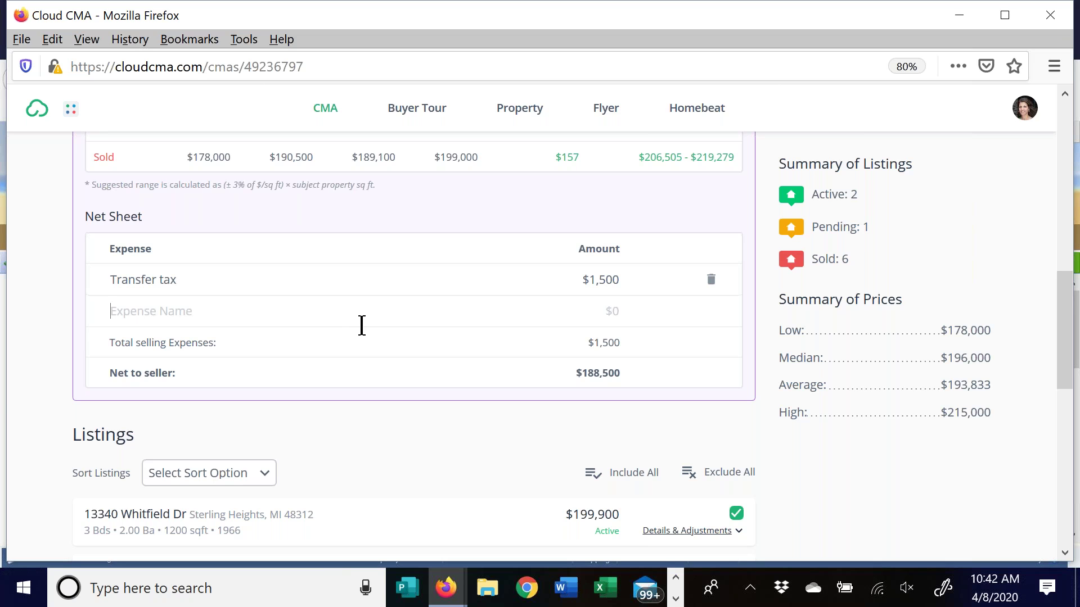
{"action": "left_click", "coordinate": [361, 327]}
{"action": "scroll", "coordinate": [450, 403], "scroll_direction": "up", "scroll_amount": 4}
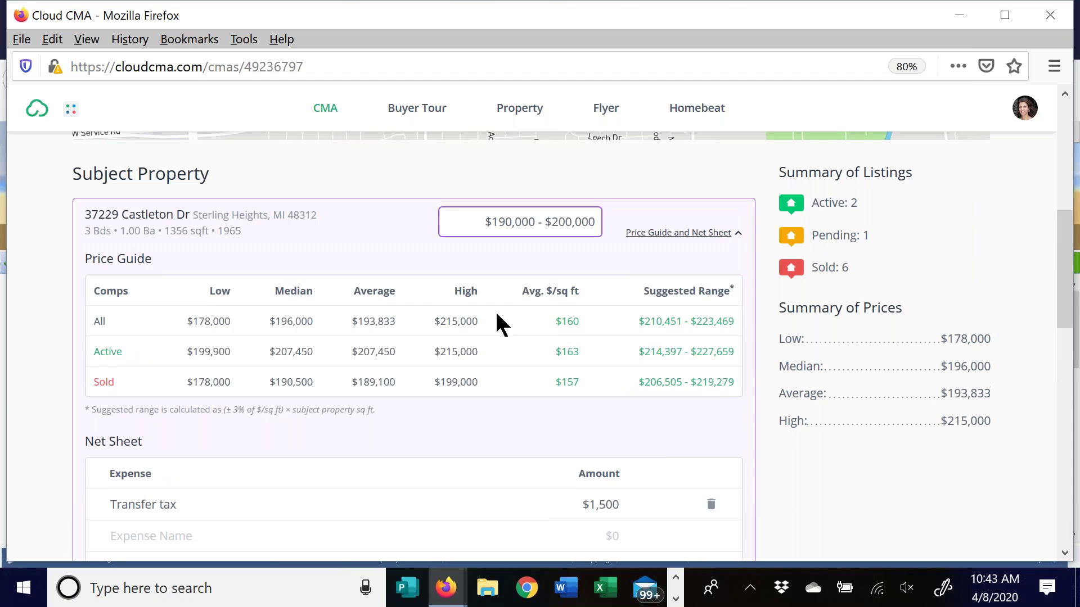
Collapse the price guide and scroll through all nine comparables ($178,000–$215,000, $193,833 average)
{"action": "left_click", "coordinate": [658, 234]}
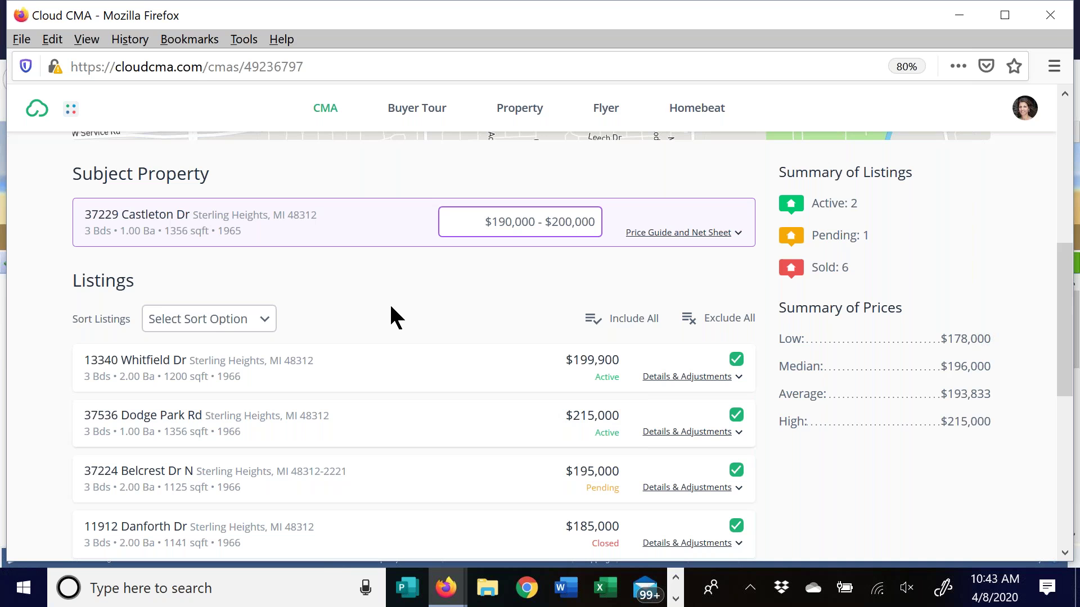
{"action": "left_click", "coordinate": [654, 234]}
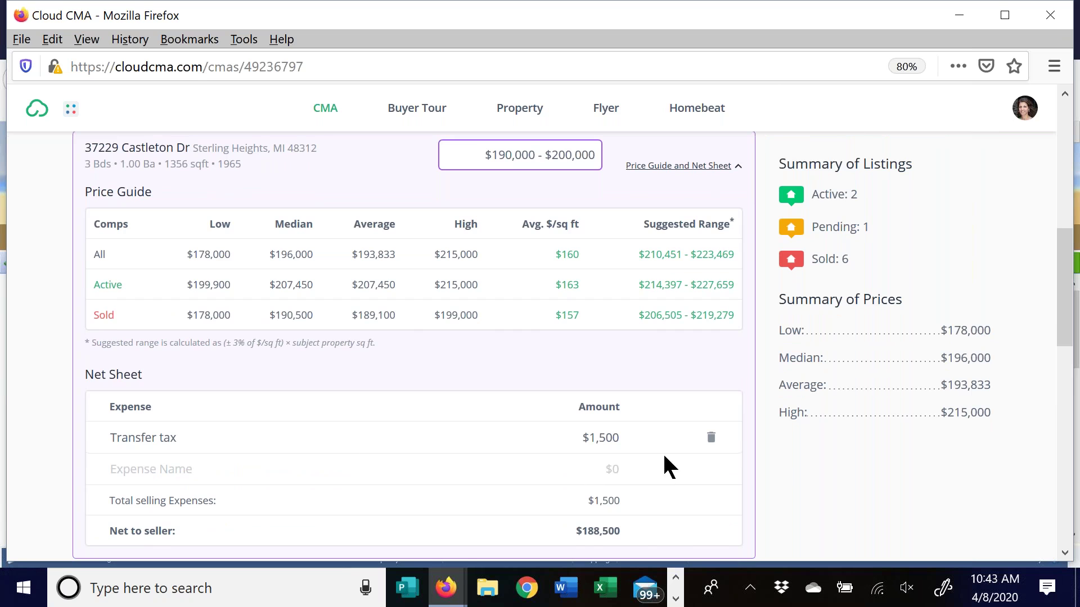
{"action": "left_click", "coordinate": [696, 166]}
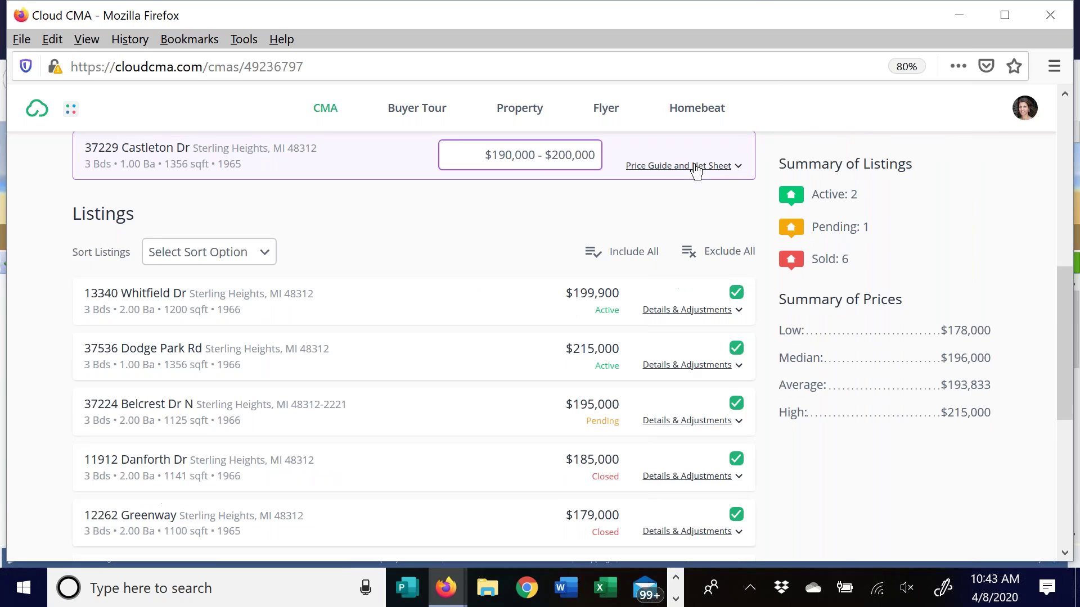
{"action": "left_click_drag", "start_coordinate": [1068, 298], "coordinate": [1064, 149]}
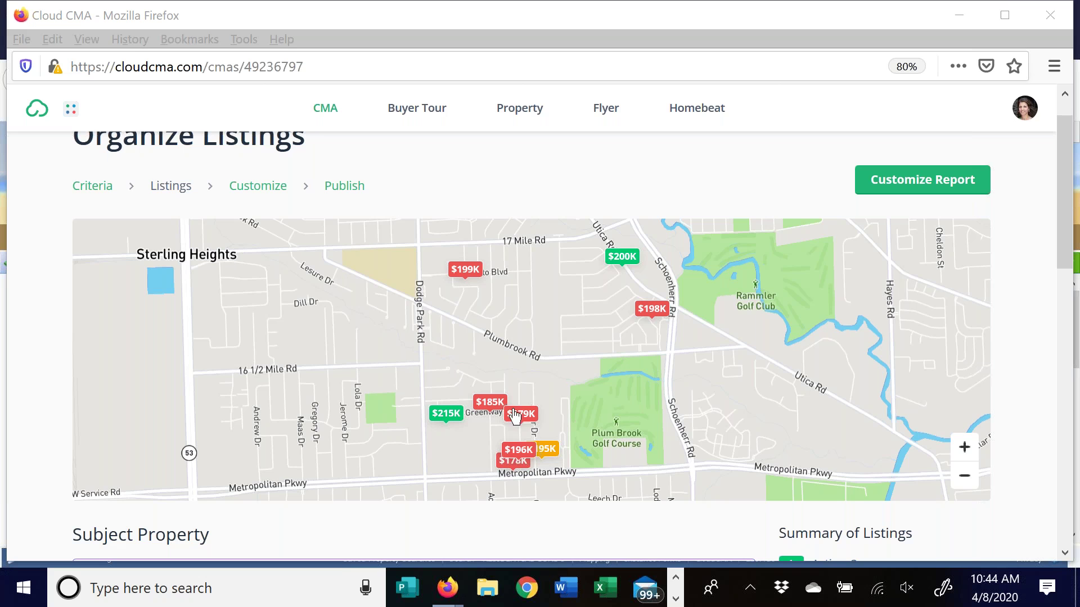
{"action": "left_click_drag", "start_coordinate": [1070, 145], "coordinate": [1007, 480]}
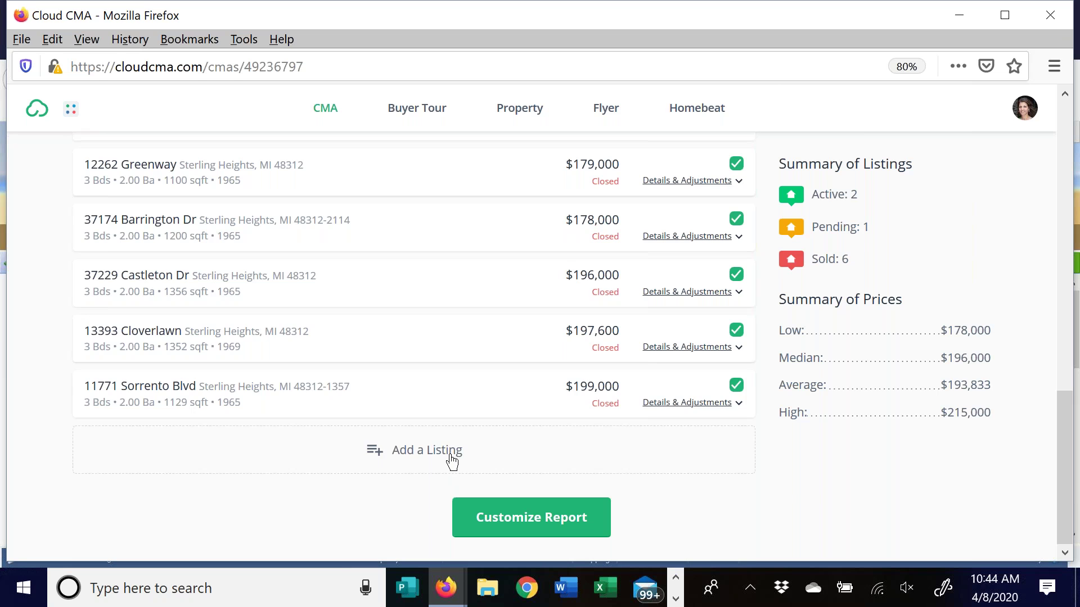
{"action": "left_click", "coordinate": [456, 457]}
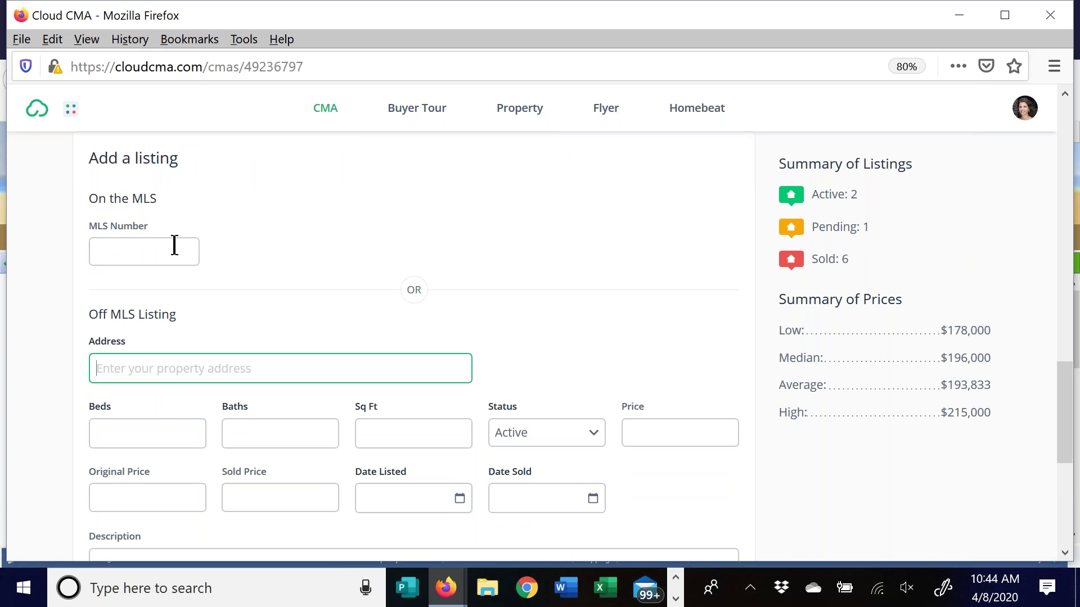
{"action": "scroll", "coordinate": [336, 239], "scroll_direction": "down", "scroll_amount": 3}
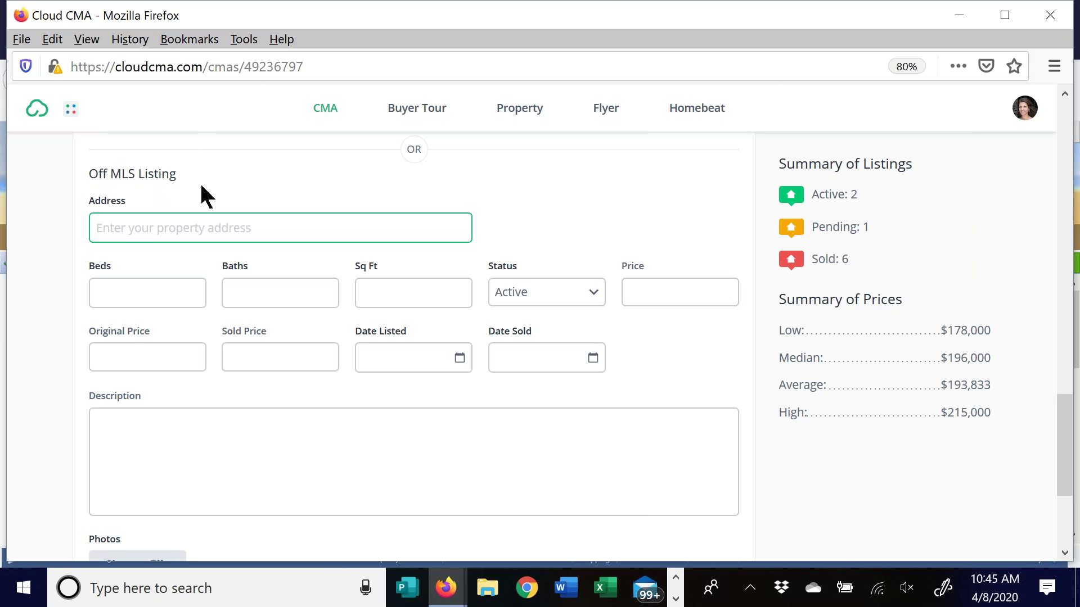
{"action": "scroll", "coordinate": [236, 448], "scroll_direction": "down", "scroll_amount": 1}
{"action": "scroll", "coordinate": [236, 448], "scroll_direction": "down", "scroll_amount": 3}
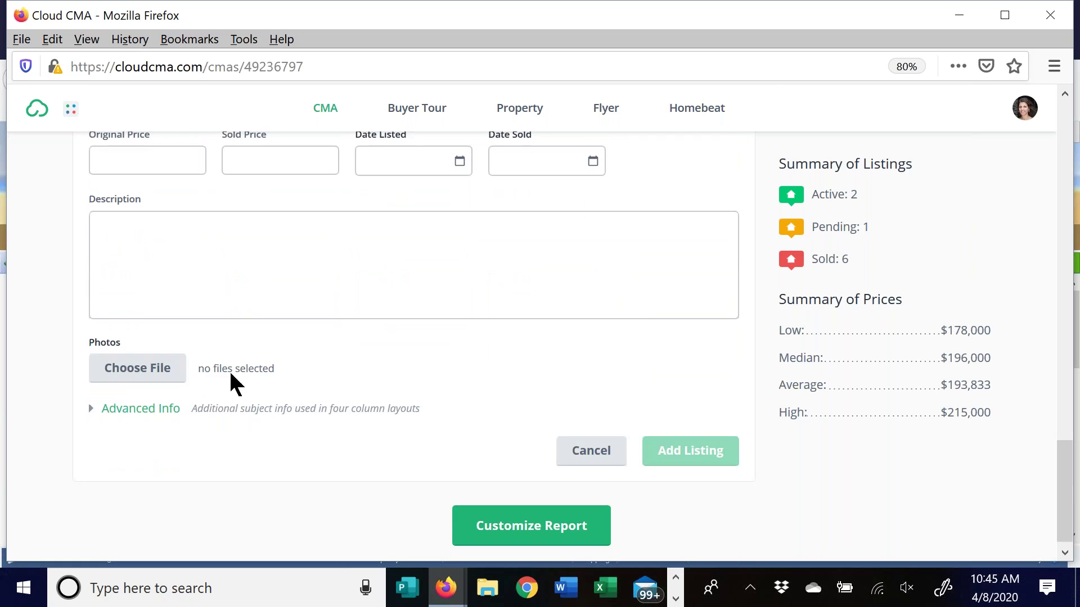
{"action": "left_click", "coordinate": [152, 416]}
{"action": "scroll", "coordinate": [496, 460], "scroll_direction": "down", "scroll_amount": 2}
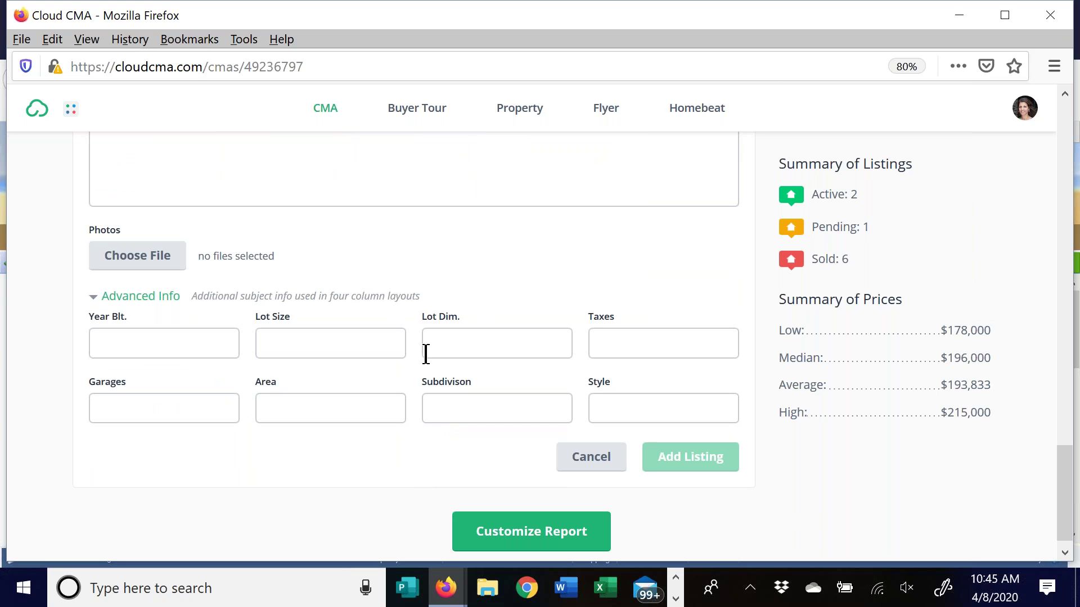
{"action": "scroll", "coordinate": [499, 342], "scroll_direction": "up", "scroll_amount": 5}
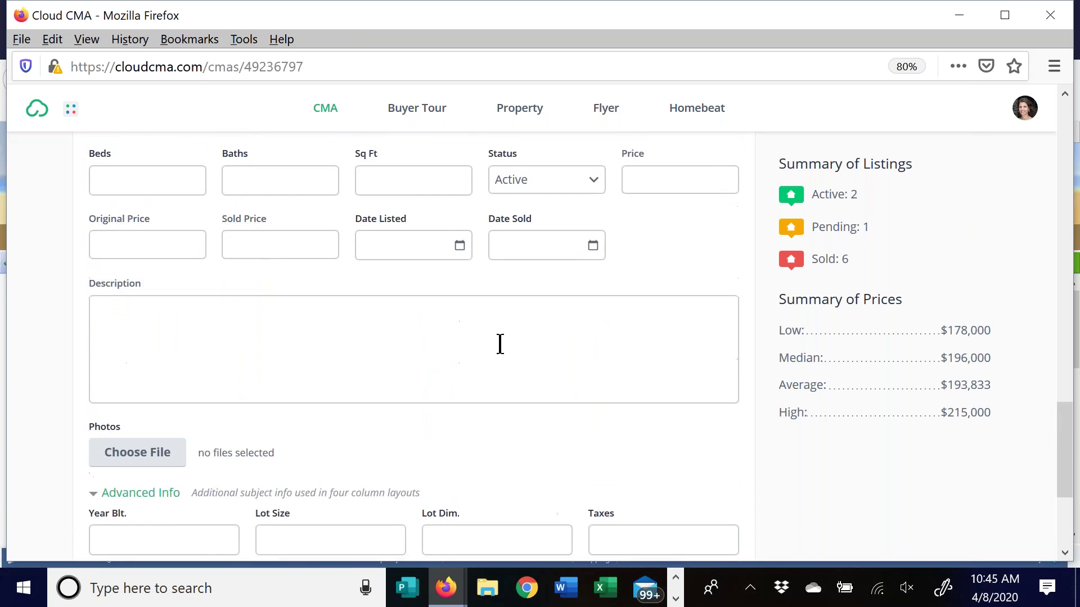
{"action": "scroll", "coordinate": [342, 332], "scroll_direction": "up", "scroll_amount": 2}
{"action": "scroll", "coordinate": [502, 337], "scroll_direction": "up", "scroll_amount": 3}
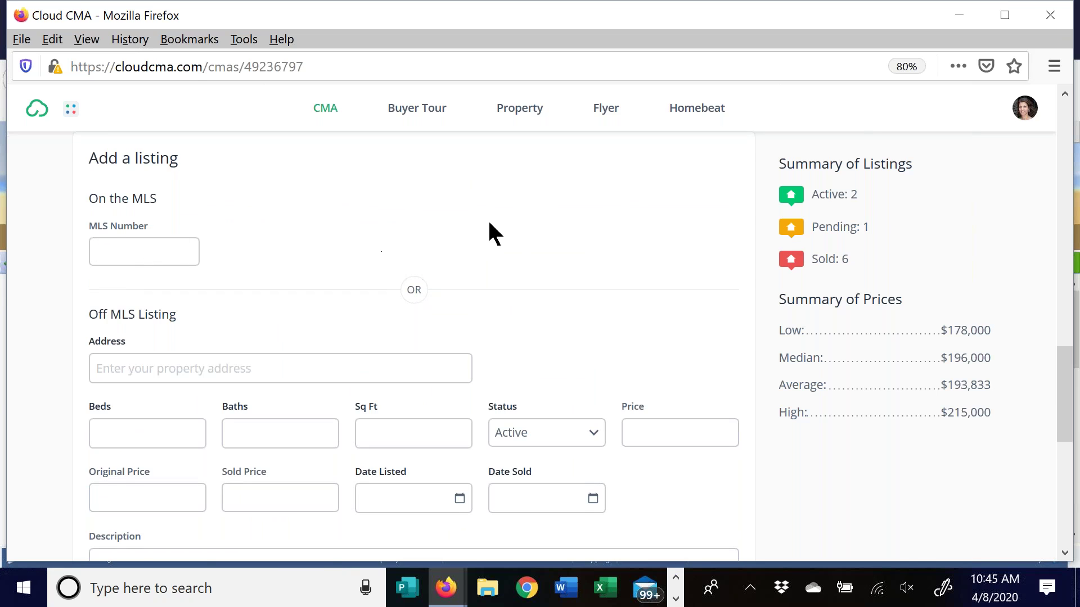
{"action": "scroll", "coordinate": [488, 219], "scroll_direction": "up", "scroll_amount": 3}
{"action": "scroll", "coordinate": [600, 349], "scroll_direction": "down", "scroll_amount": 4}
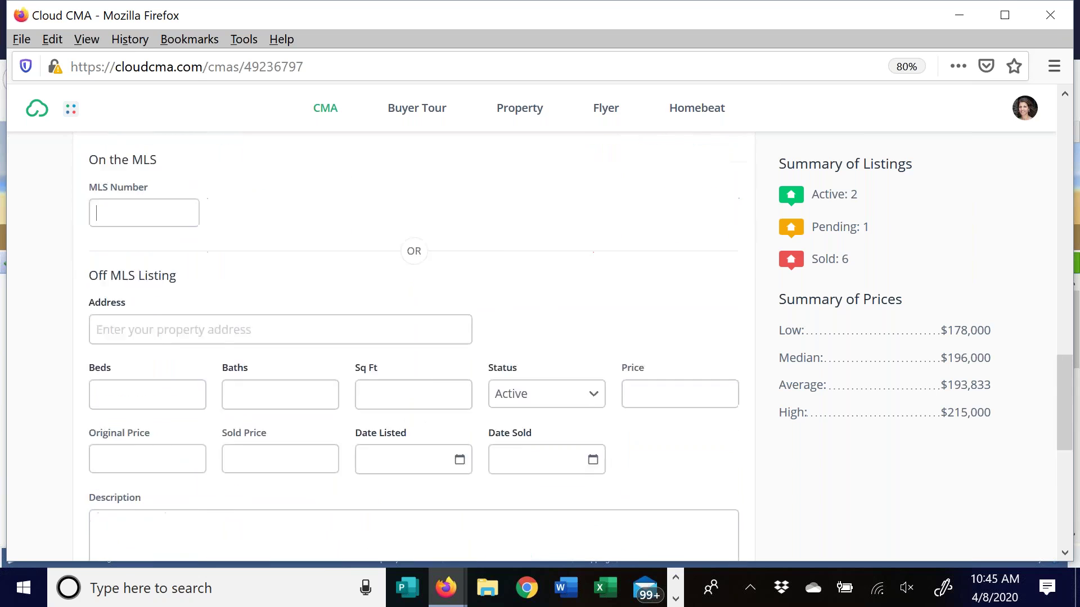
{"action": "scroll", "coordinate": [591, 402], "scroll_direction": "down", "scroll_amount": 5}
{"action": "left_click", "coordinate": [602, 444]}
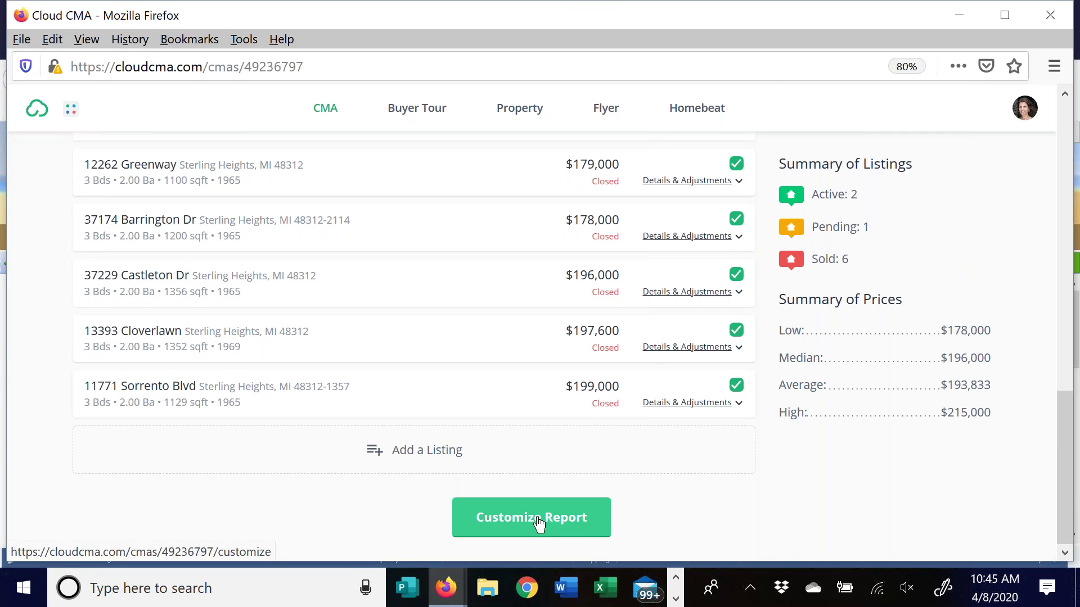
Go from the reviewed listings to the Customize Report page at the bottom of the CMA page
{"action": "scroll", "coordinate": [652, 366], "scroll_direction": "up", "scroll_amount": 10}
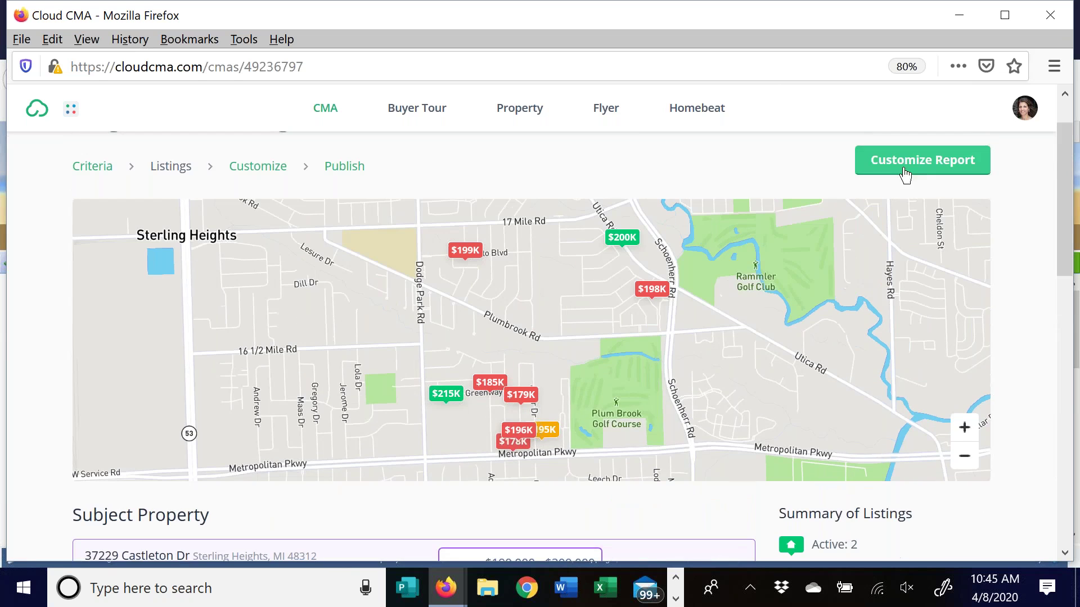
{"action": "scroll", "coordinate": [592, 453], "scroll_direction": "down", "scroll_amount": 10}
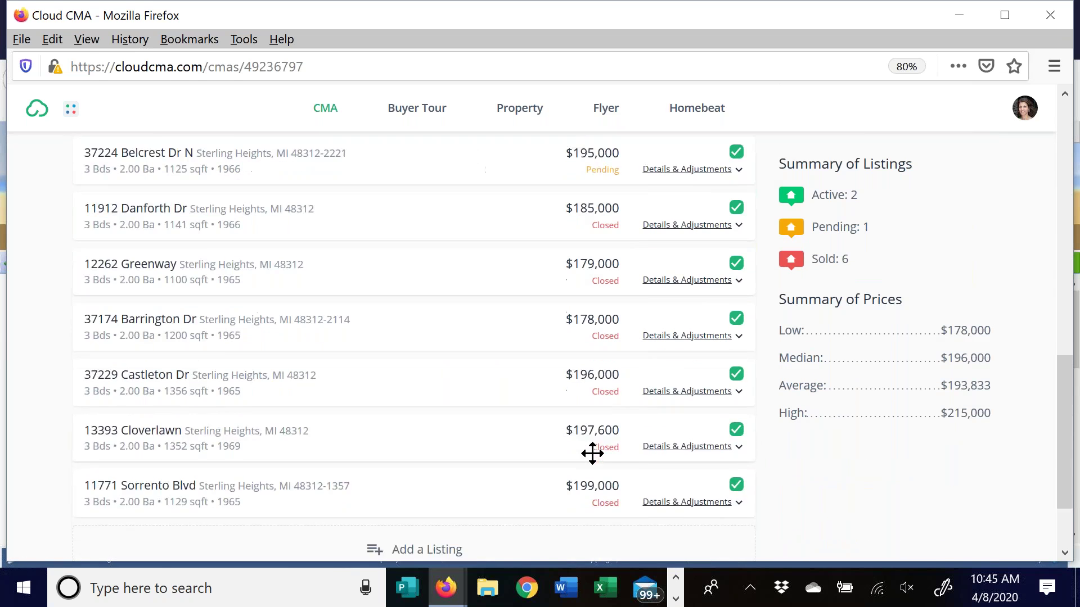
{"action": "scroll", "coordinate": [593, 454], "scroll_direction": "down", "scroll_amount": 2}
{"action": "left_click", "coordinate": [542, 520]}
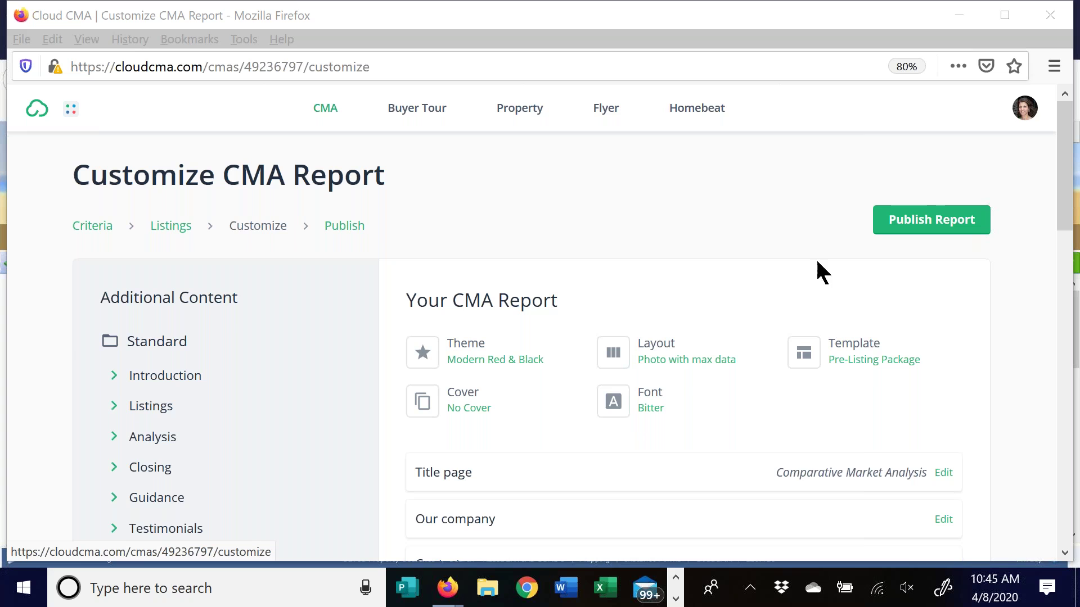
Open the report's Theme choices and preview the Red & Black theme
{"action": "left_click", "coordinate": [478, 351]}
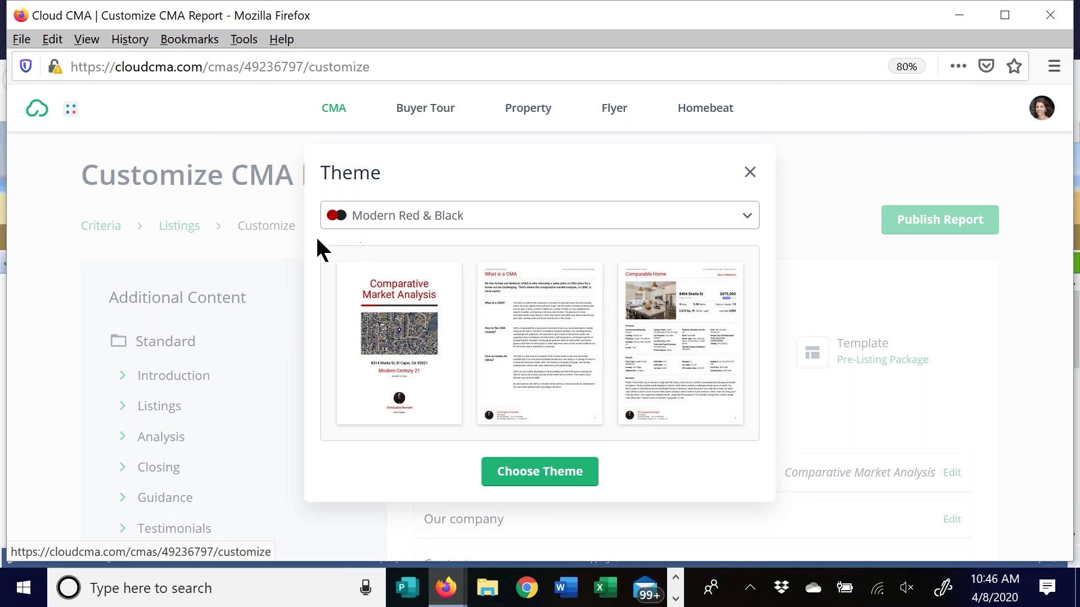
{"action": "left_click", "coordinate": [401, 221]}
{"action": "left_click_drag", "start_coordinate": [749, 297], "coordinate": [739, 345]}
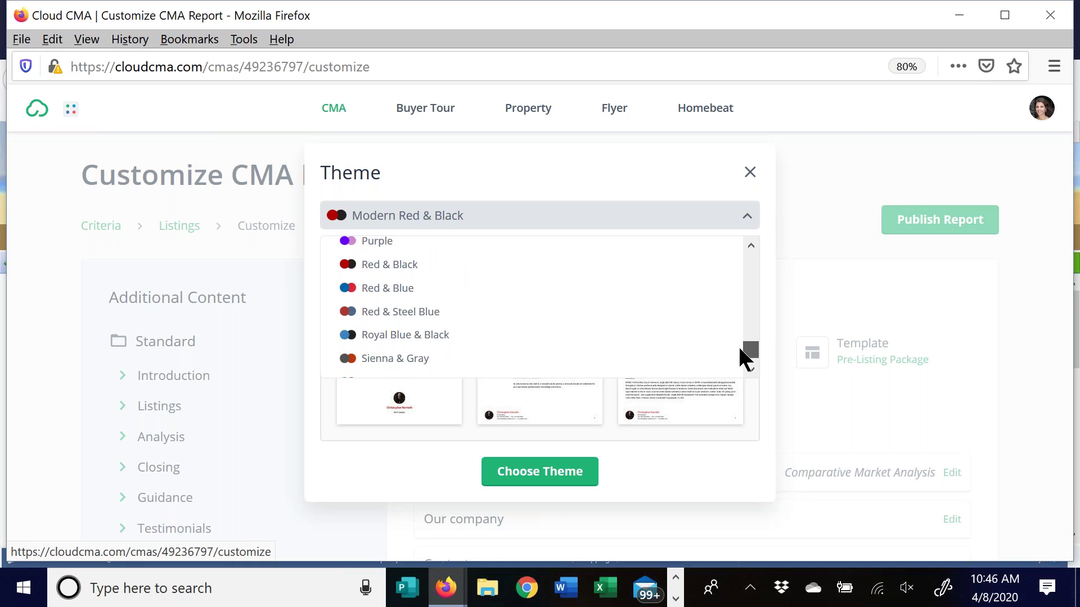
{"action": "left_click", "coordinate": [400, 268]}
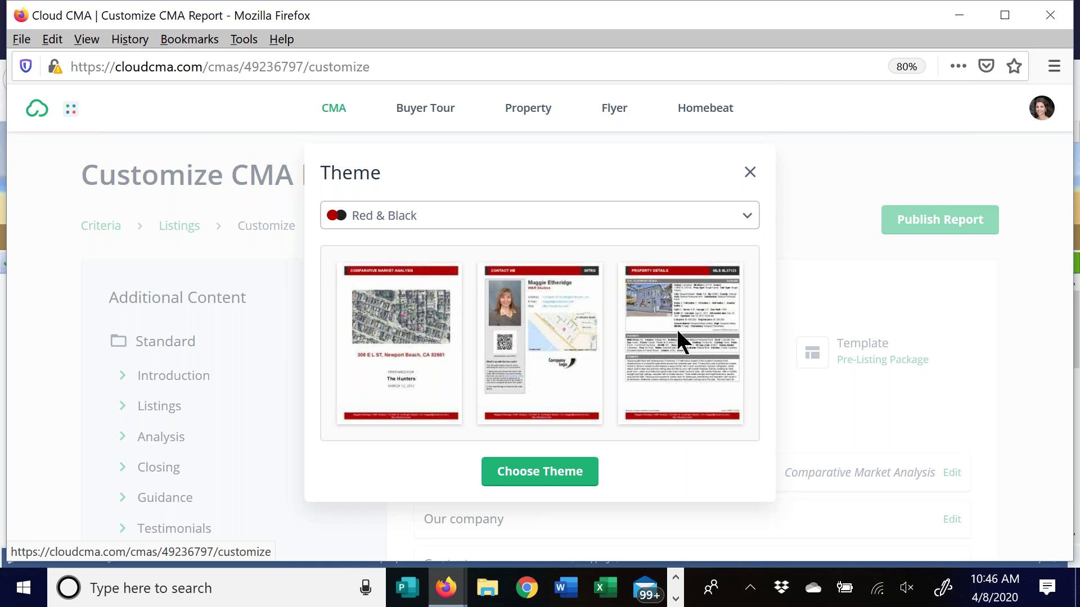
Switch back to Modern Red & Black, browse the theme list again, then collapse it
{"action": "left_click", "coordinate": [674, 224]}
{"action": "left_click_drag", "start_coordinate": [753, 357], "coordinate": [752, 305]}
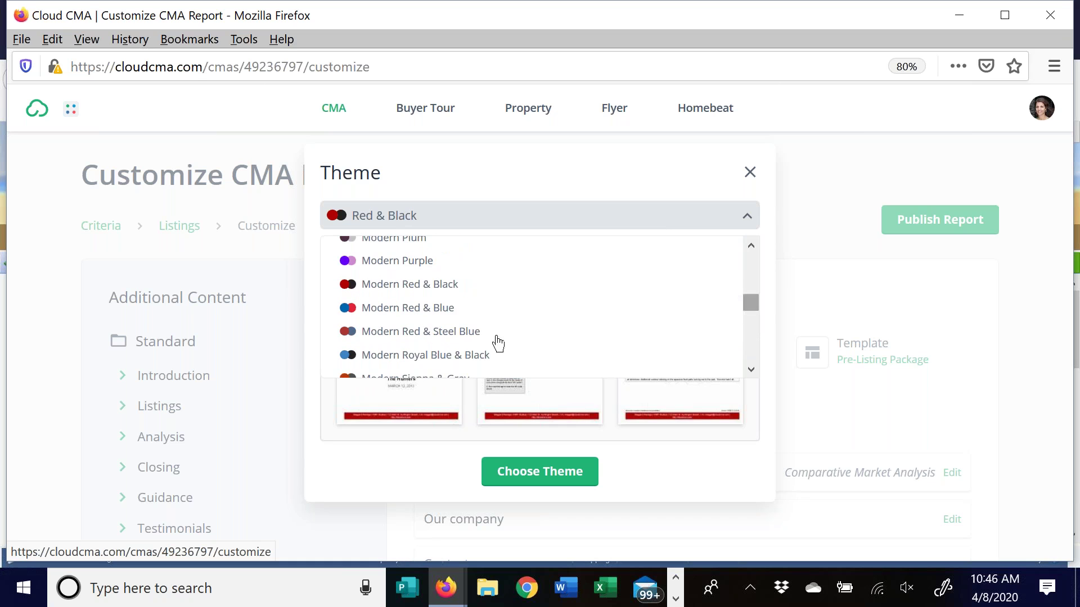
{"action": "left_click", "coordinate": [388, 285]}
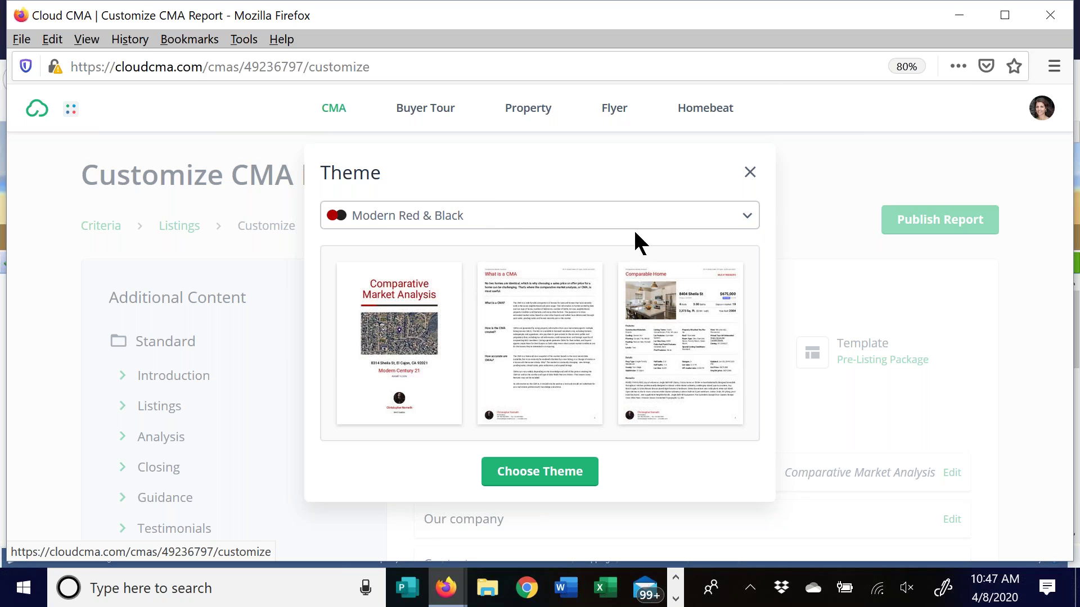
{"action": "left_click", "coordinate": [528, 218]}
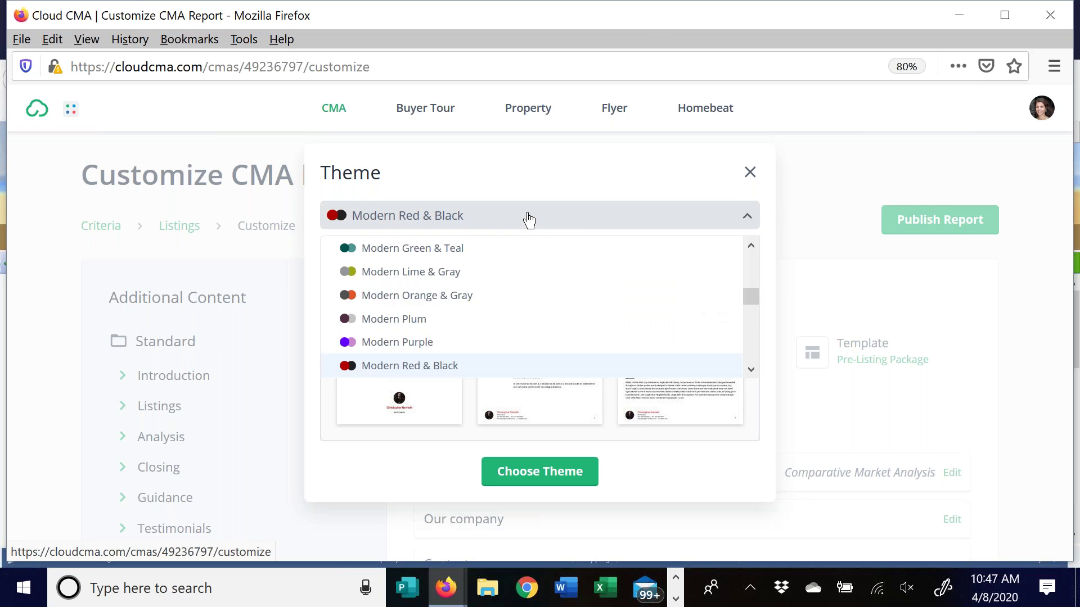
{"action": "left_click_drag", "start_coordinate": [752, 299], "coordinate": [744, 312]}
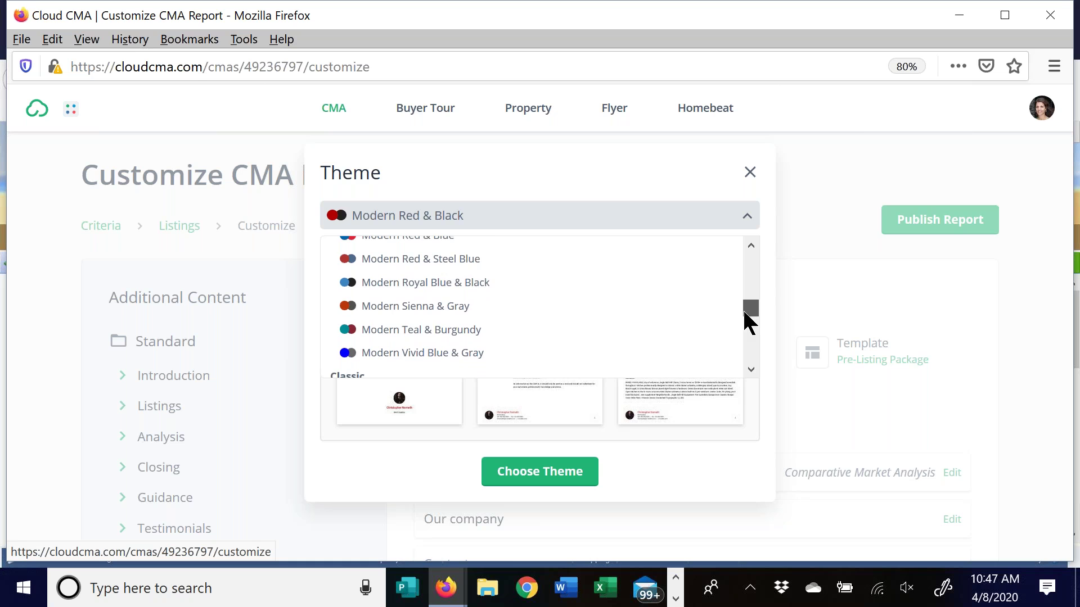
{"action": "scroll", "coordinate": [747, 314], "scroll_direction": "down", "scroll_amount": 4}
{"action": "scroll", "coordinate": [753, 313], "scroll_direction": "up", "scroll_amount": 4}
{"action": "left_click_drag", "start_coordinate": [753, 313], "coordinate": [756, 360]}
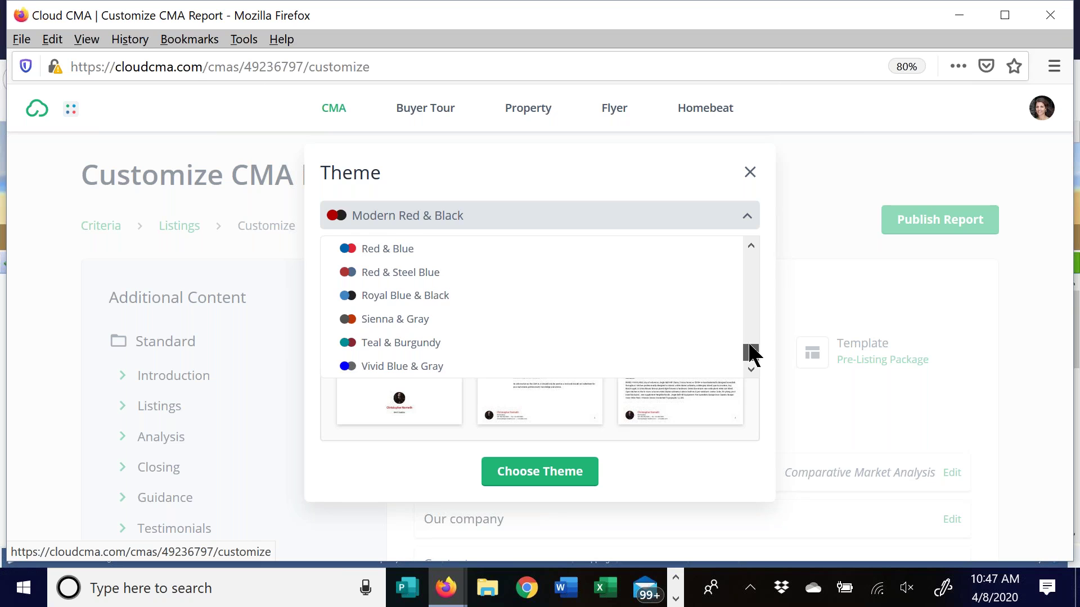
{"action": "left_click_drag", "start_coordinate": [754, 355], "coordinate": [750, 345]}
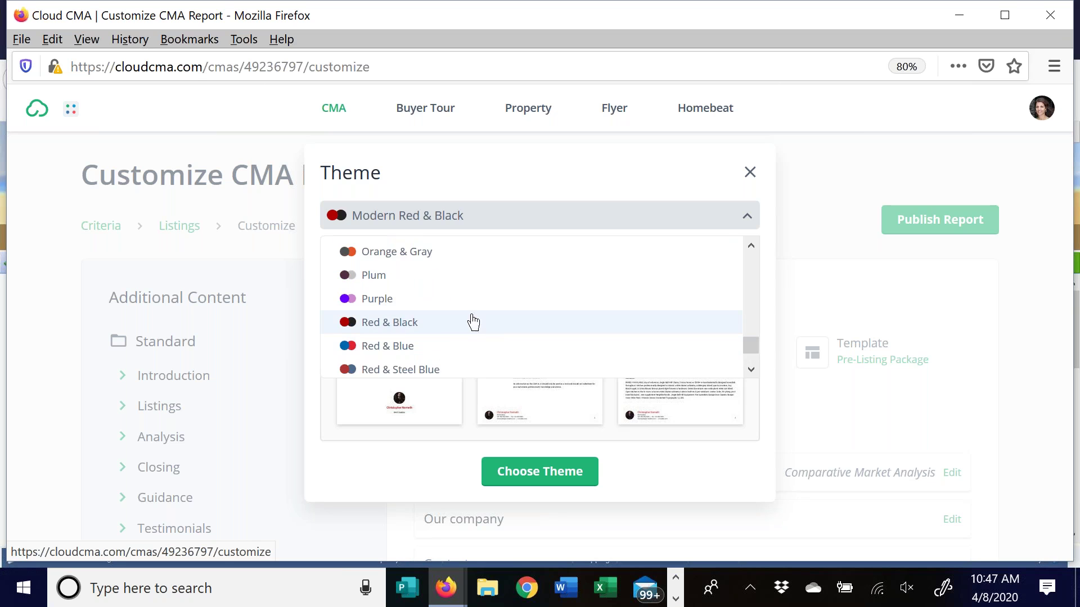
{"action": "left_click_drag", "start_coordinate": [754, 353], "coordinate": [751, 273]}
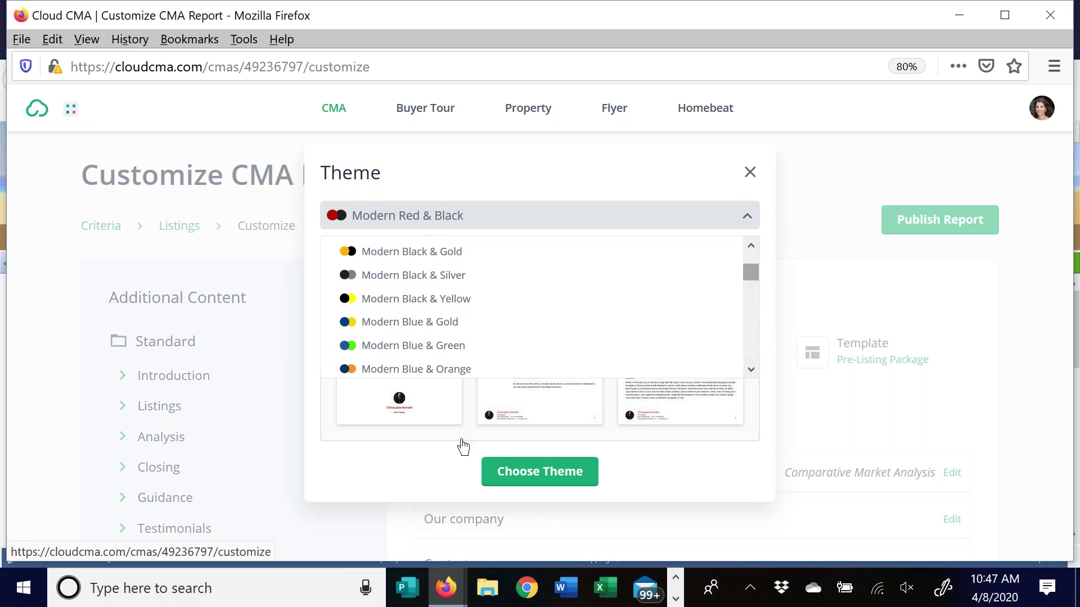
{"action": "left_click", "coordinate": [742, 217]}
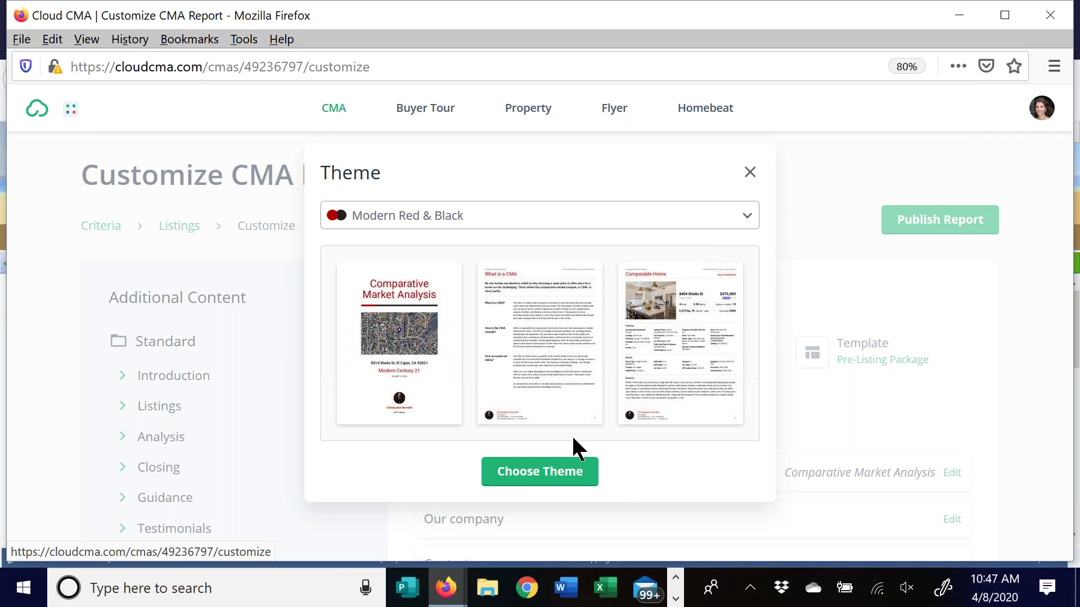
Confirm the Modern Red & Black theme, then reselect the Photo with max data layout card
{"action": "left_click", "coordinate": [548, 473]}
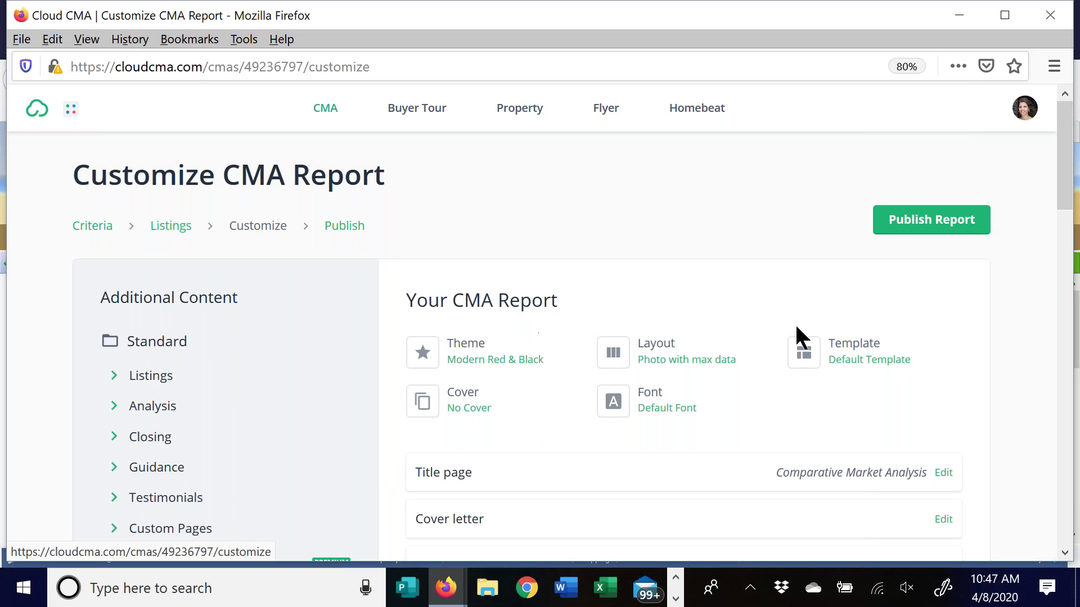
{"action": "left_click", "coordinate": [669, 358]}
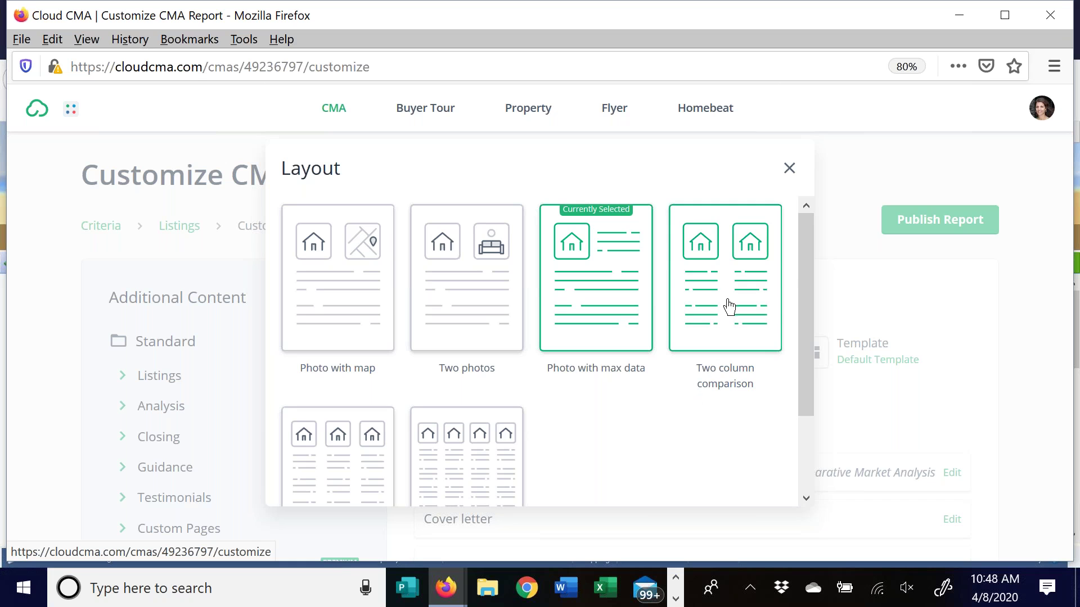
{"action": "scroll", "coordinate": [795, 394], "scroll_direction": "down", "scroll_amount": 3}
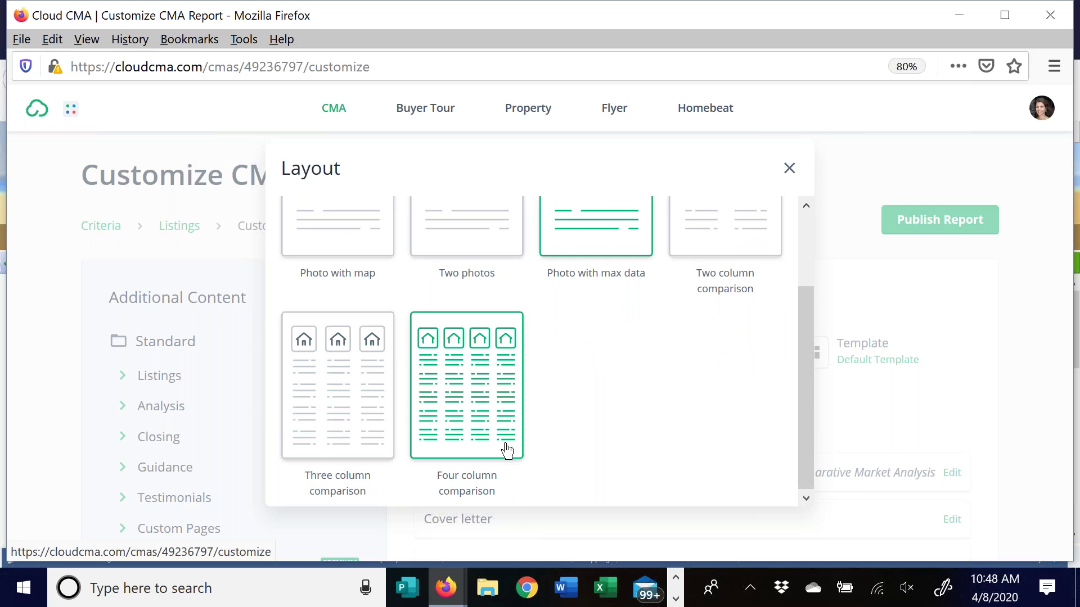
{"action": "left_click_drag", "start_coordinate": [803, 348], "coordinate": [805, 275]}
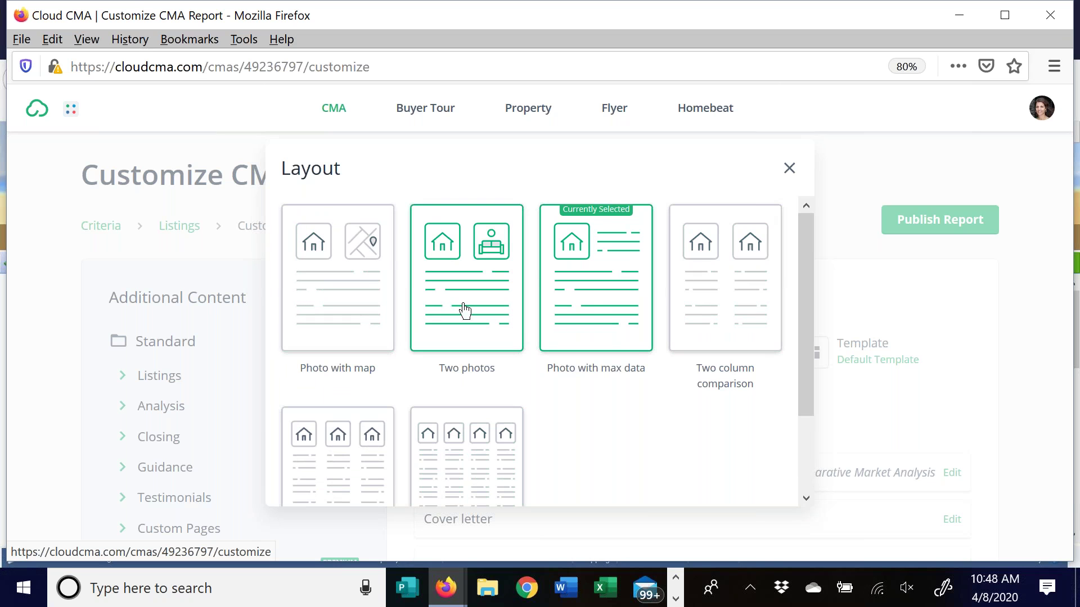
{"action": "left_click", "coordinate": [589, 307]}
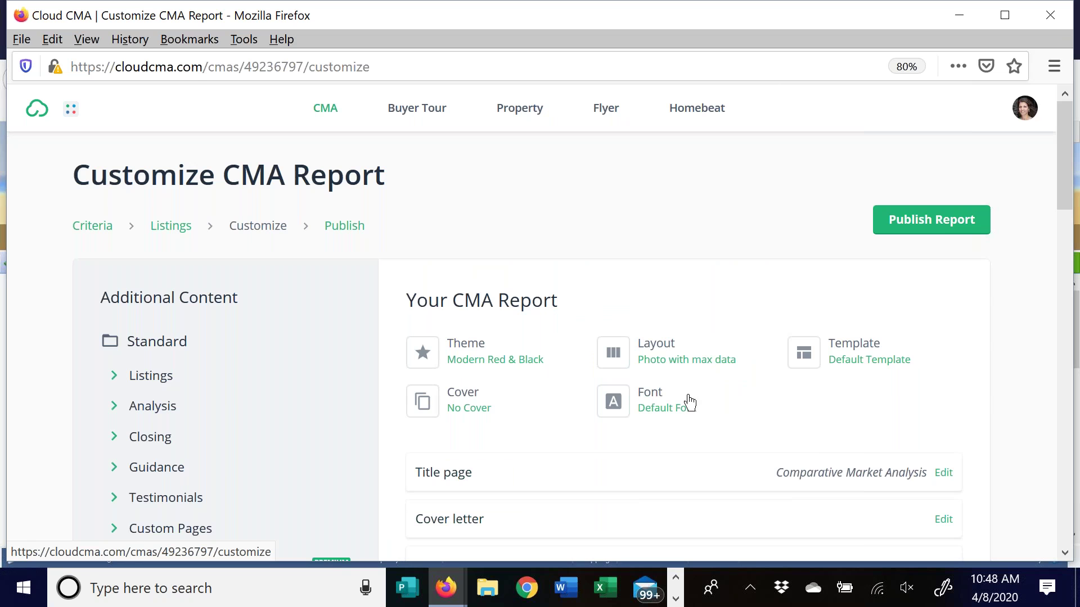
Choose the Open Sans card in the Font list as the report typeface
{"action": "left_click", "coordinate": [646, 405]}
{"action": "left_click_drag", "start_coordinate": [773, 265], "coordinate": [735, 443]}
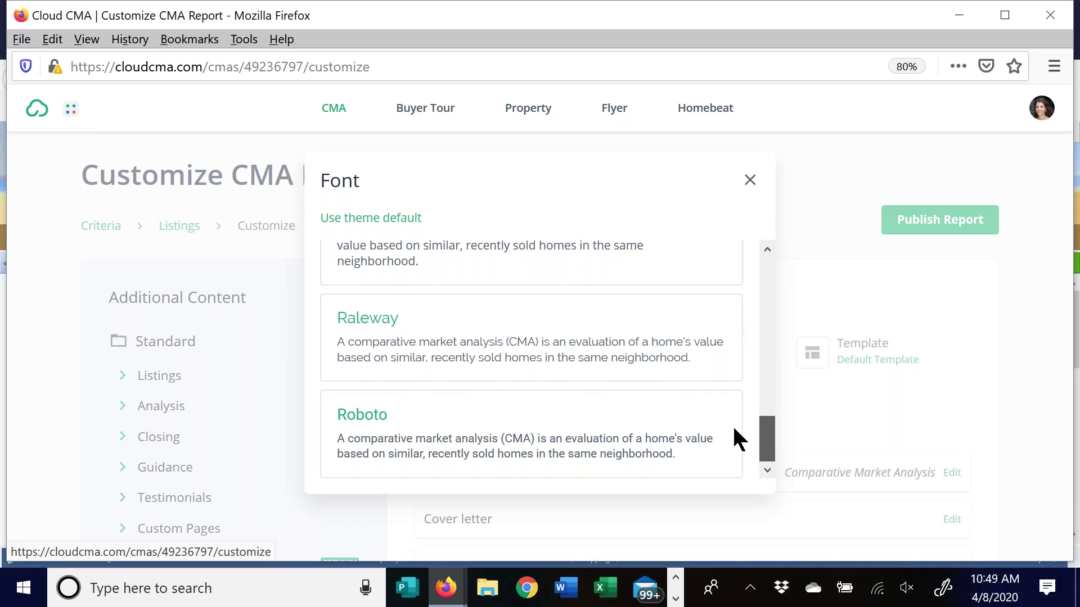
{"action": "scroll", "coordinate": [737, 428], "scroll_direction": "up", "scroll_amount": 1}
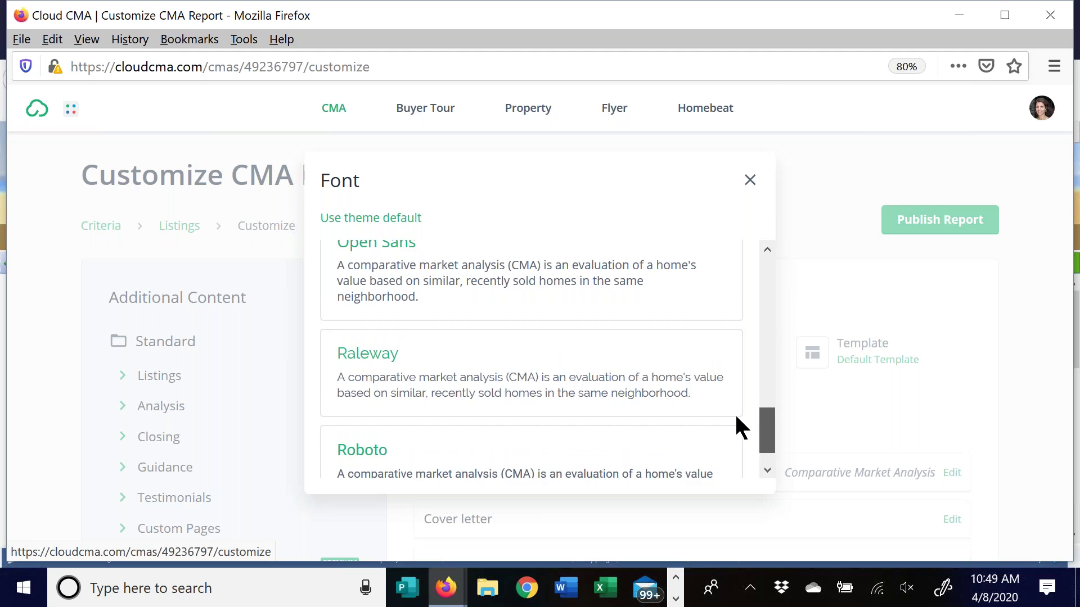
{"action": "scroll", "coordinate": [730, 402], "scroll_direction": "up", "scroll_amount": 4}
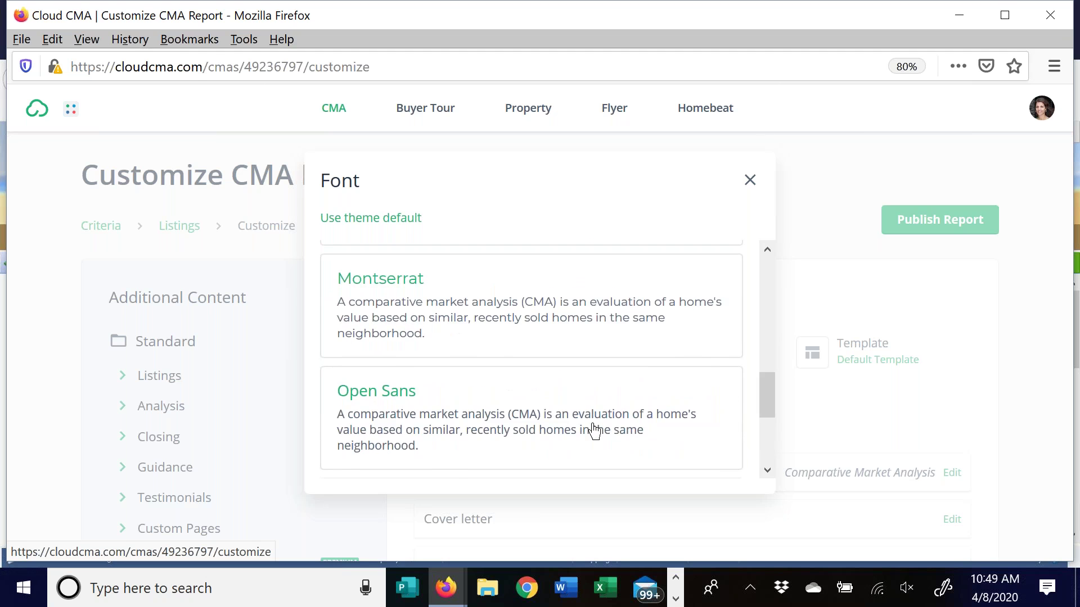
{"action": "left_click", "coordinate": [593, 427]}
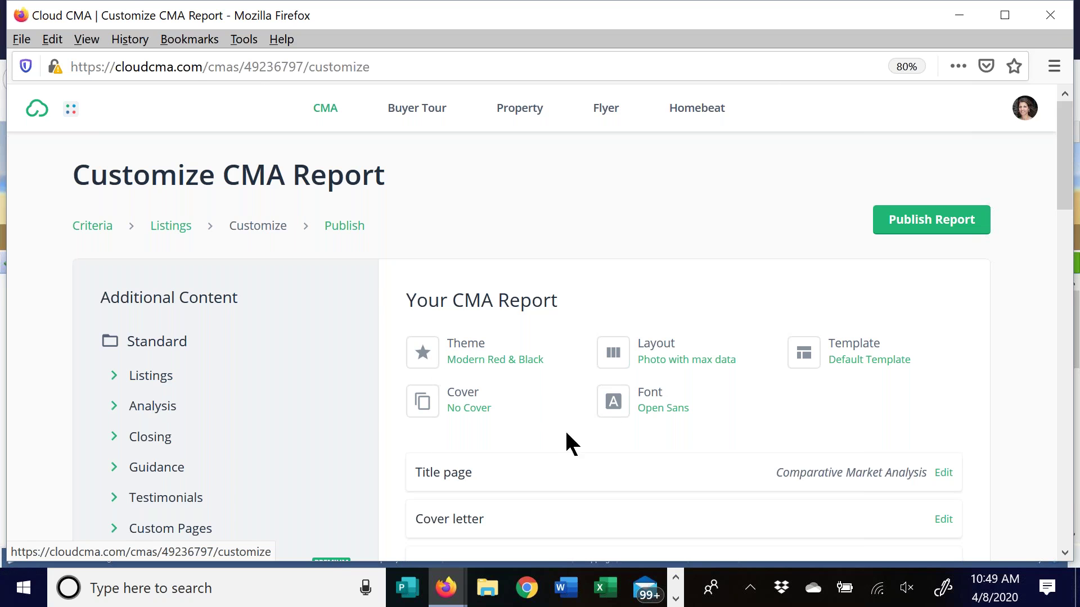
{"action": "left_click", "coordinate": [465, 401]}
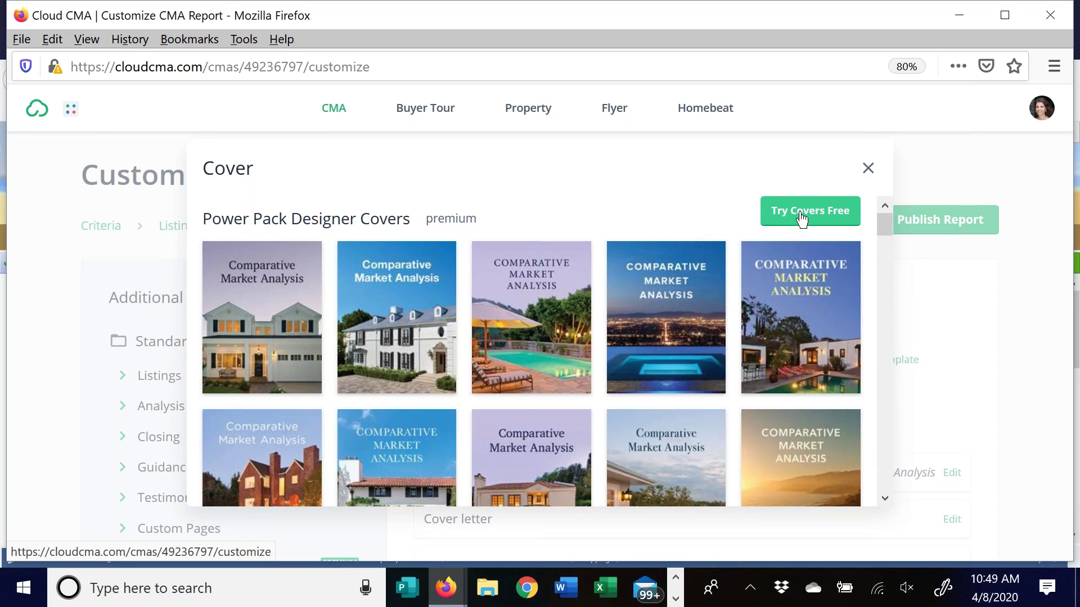
{"action": "left_click_drag", "start_coordinate": [883, 224], "coordinate": [872, 361]}
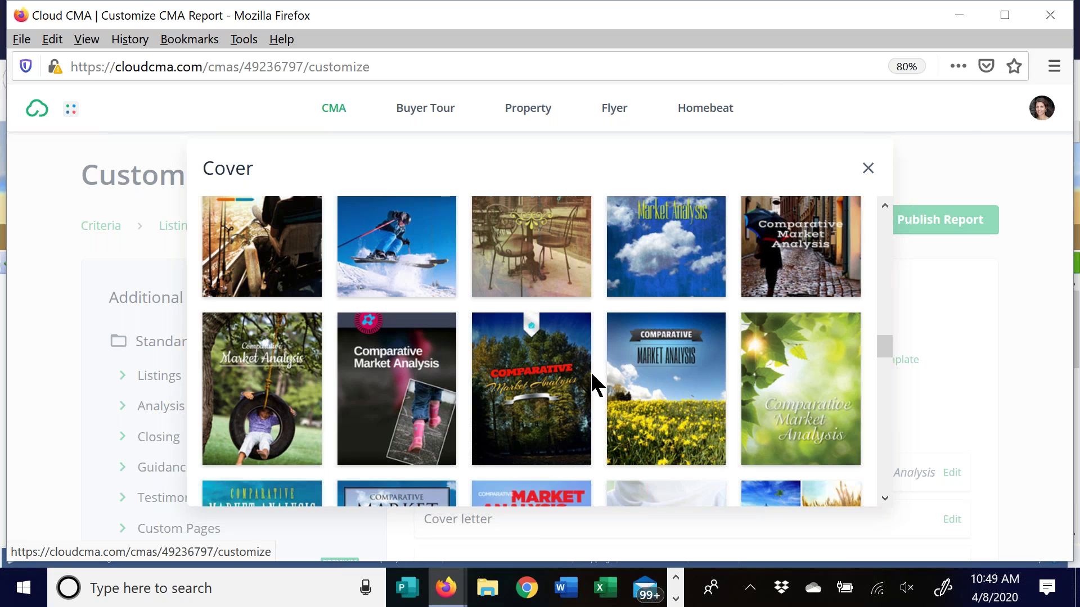
{"action": "left_click", "coordinate": [868, 169]}
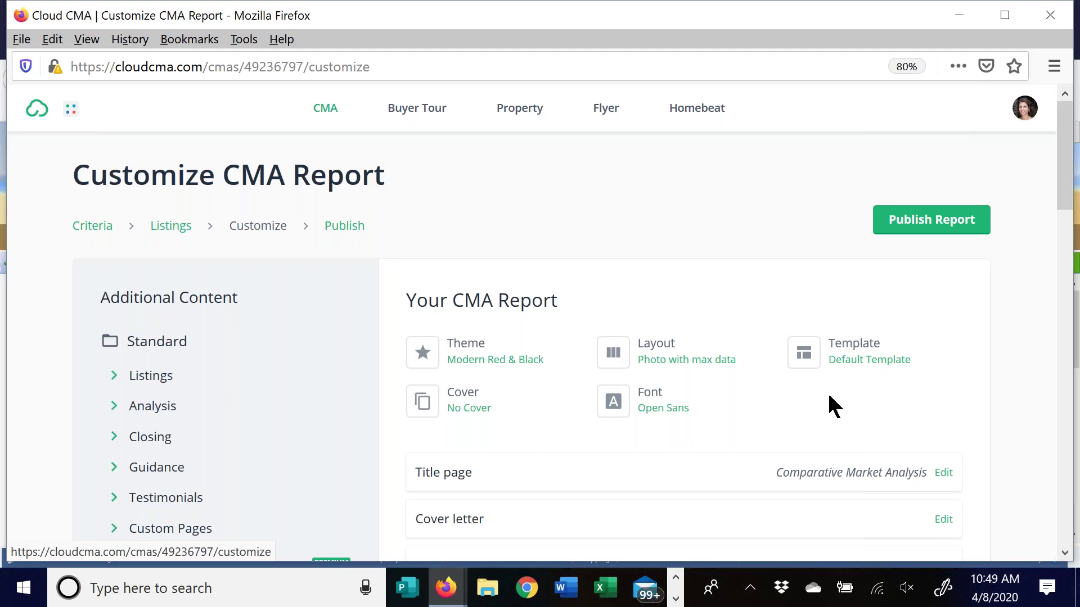
Remove the Agent resume page from the report
{"action": "scroll", "coordinate": [829, 397], "scroll_direction": "down", "scroll_amount": 3}
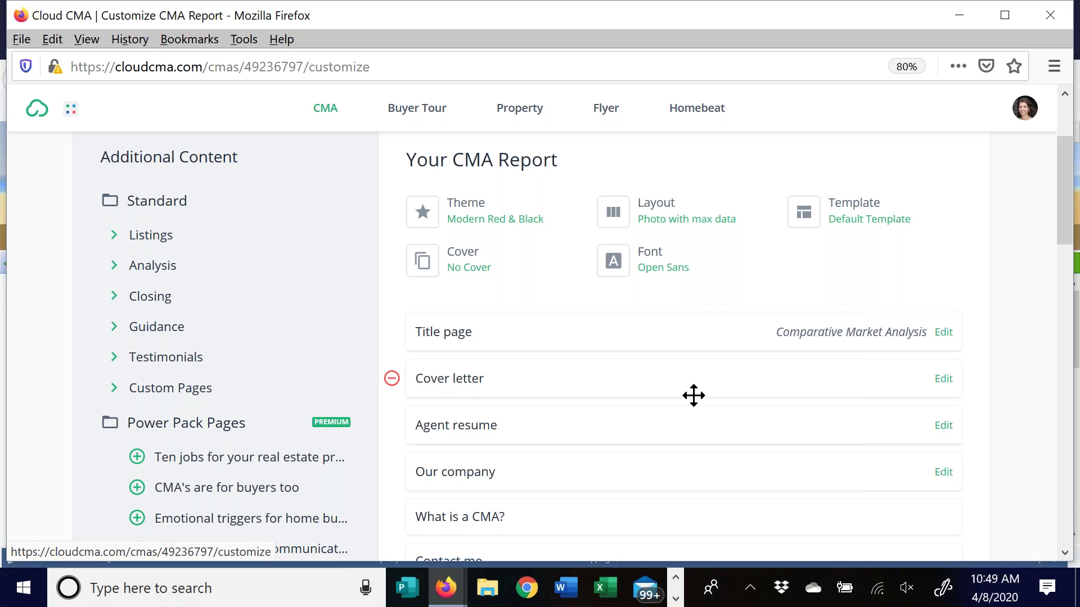
{"action": "scroll", "coordinate": [886, 265], "scroll_direction": "down", "scroll_amount": 2}
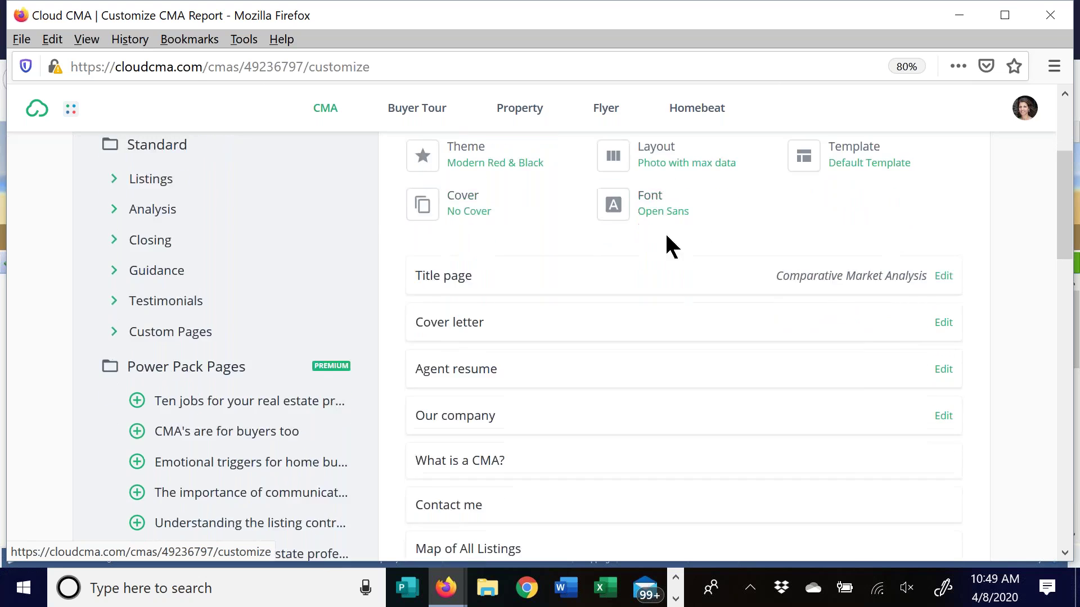
{"action": "scroll", "coordinate": [666, 236], "scroll_direction": "down", "scroll_amount": 2}
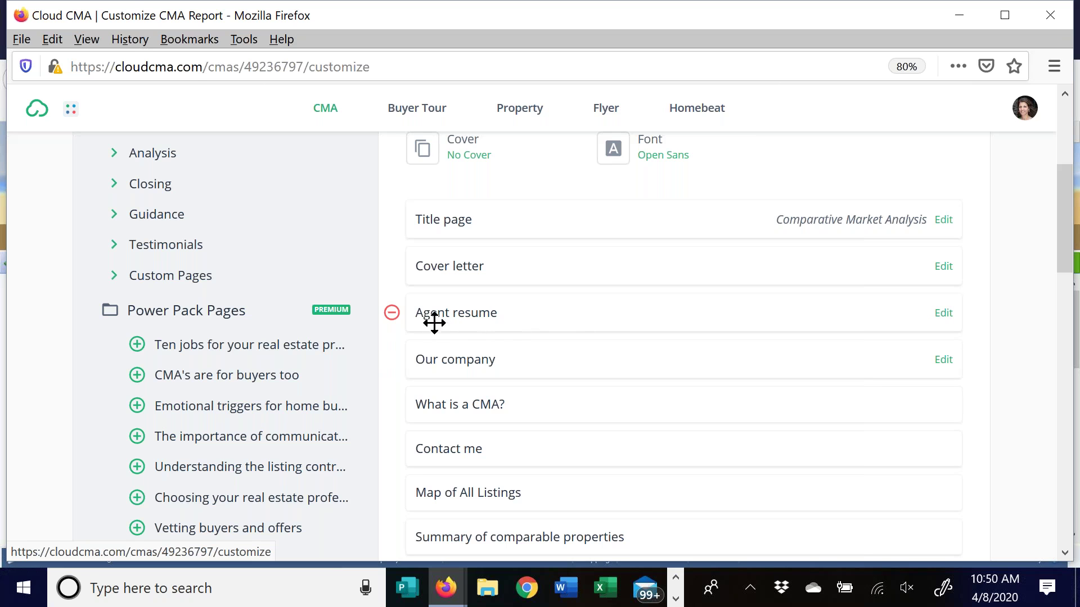
{"action": "left_click", "coordinate": [392, 313]}
Expand the Introduction, Listings, Analysis, Closing and Guidance page groups and add More photos
{"action": "scroll", "coordinate": [451, 367], "scroll_direction": "up", "scroll_amount": 5}
{"action": "scroll", "coordinate": [273, 315], "scroll_direction": "down", "scroll_amount": 3}
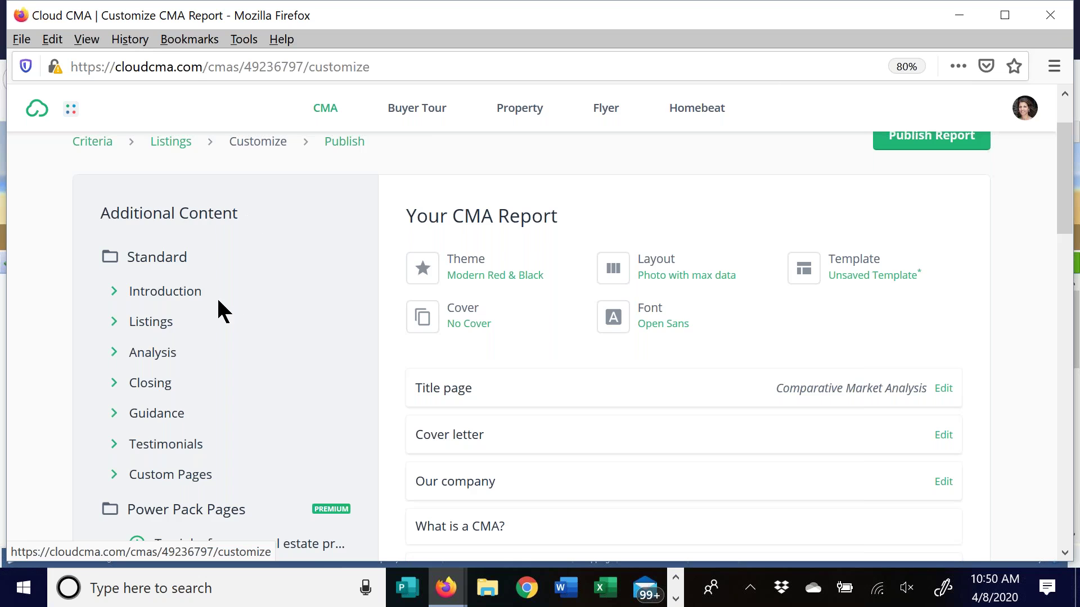
{"action": "scroll", "coordinate": [217, 304], "scroll_direction": "down", "scroll_amount": 2}
{"action": "left_click", "coordinate": [116, 241]}
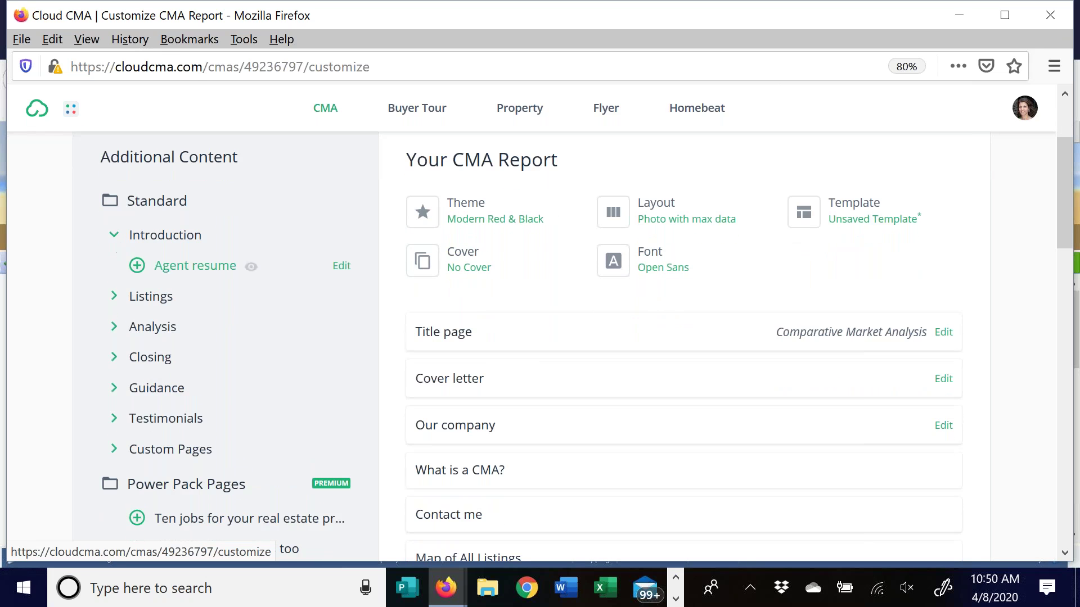
{"action": "left_click", "coordinate": [112, 296]}
{"action": "left_click", "coordinate": [113, 357]}
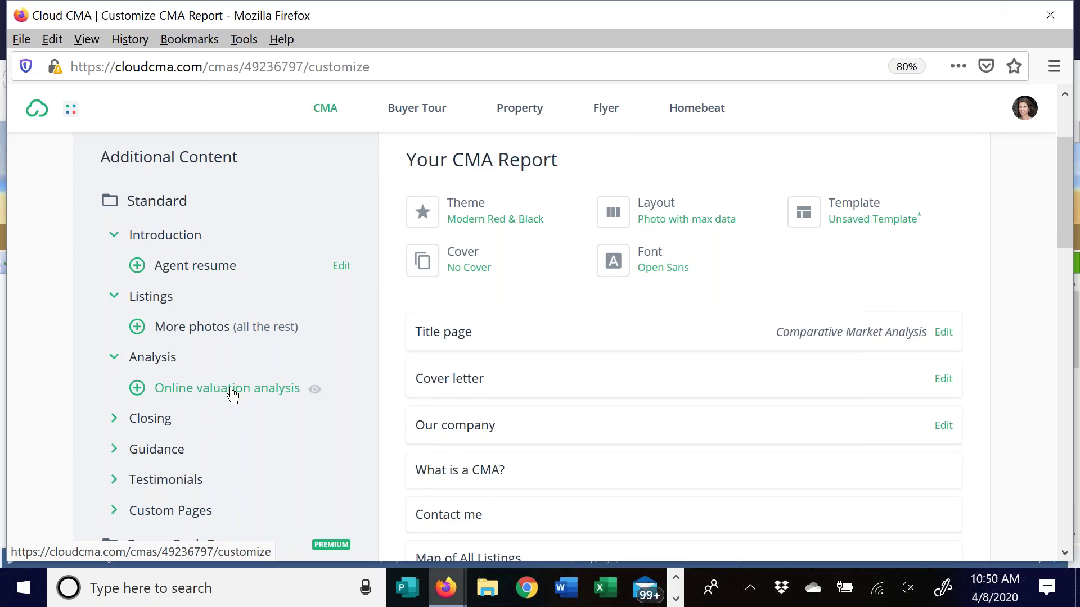
{"action": "scroll", "coordinate": [112, 344], "scroll_direction": "down", "scroll_amount": 3}
{"action": "left_click", "coordinate": [113, 337]}
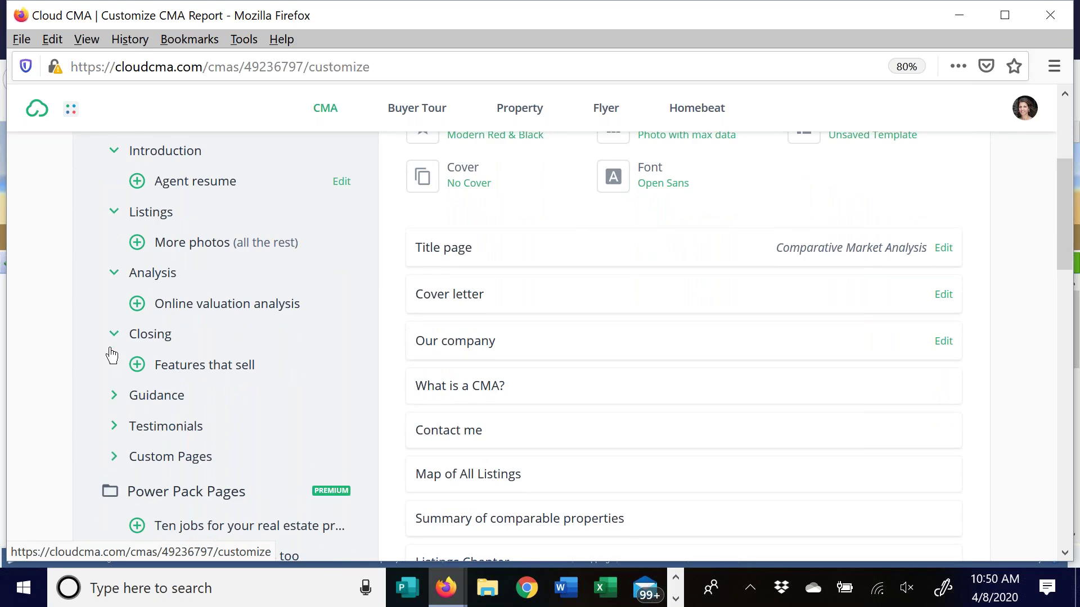
{"action": "left_click", "coordinate": [116, 399]}
{"action": "scroll", "coordinate": [297, 315], "scroll_direction": "up", "scroll_amount": 4}
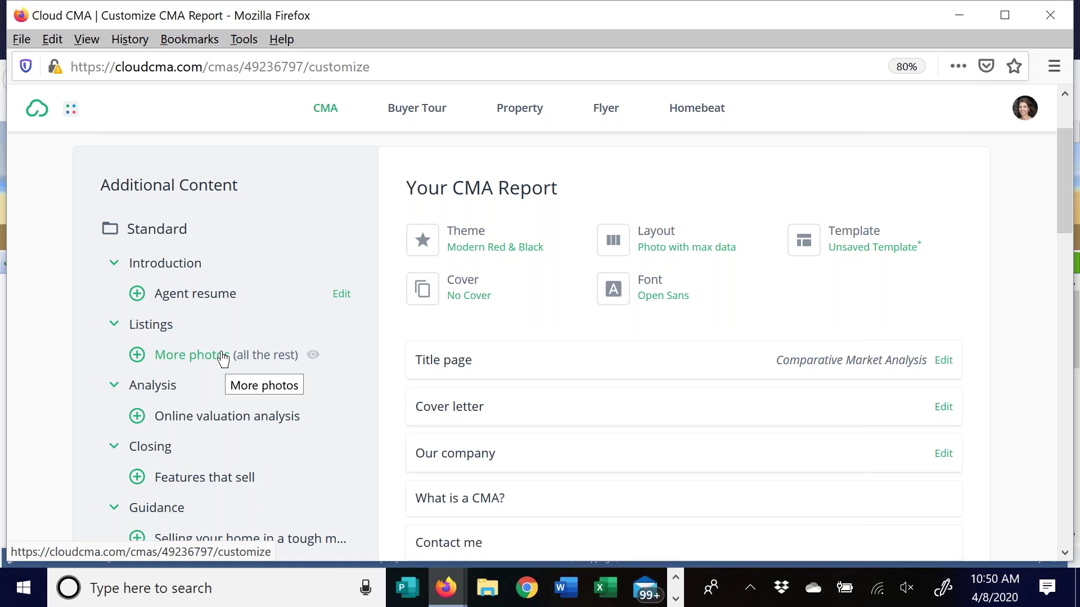
{"action": "left_click", "coordinate": [136, 355]}
Move the Marketing action plan page to just before The Value of Your Home
{"action": "scroll", "coordinate": [632, 390], "scroll_direction": "down", "scroll_amount": 4}
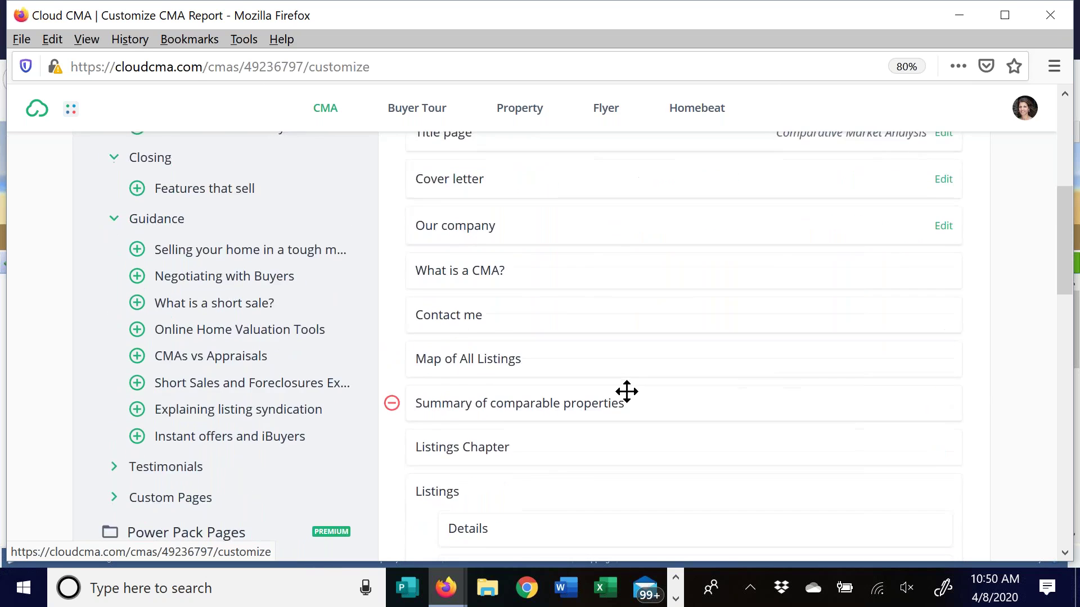
{"action": "scroll", "coordinate": [628, 392], "scroll_direction": "down", "scroll_amount": 4}
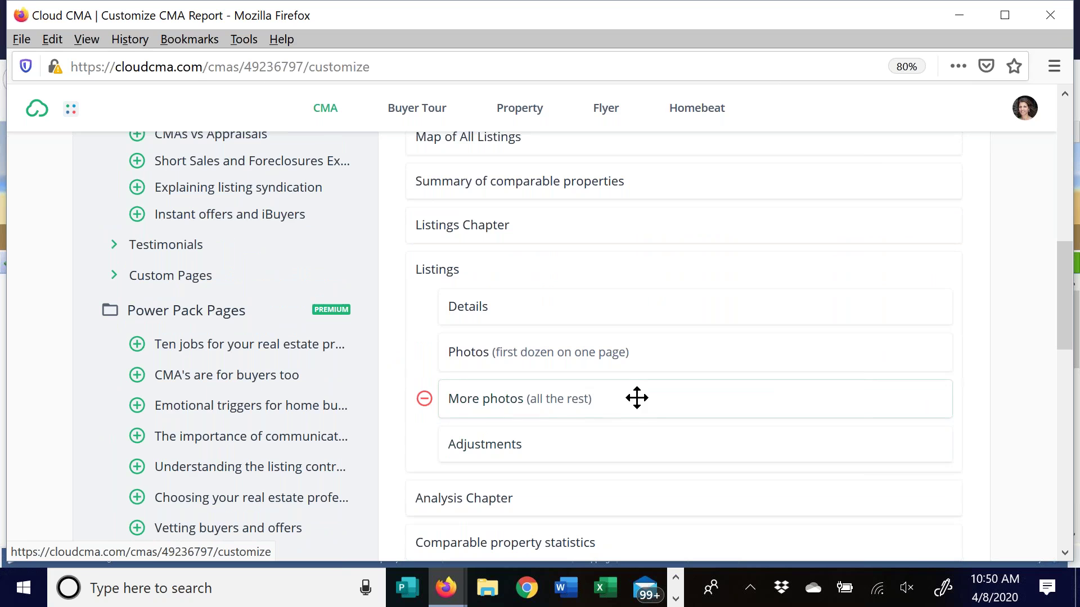
{"action": "scroll", "coordinate": [637, 398], "scroll_direction": "up", "scroll_amount": 1}
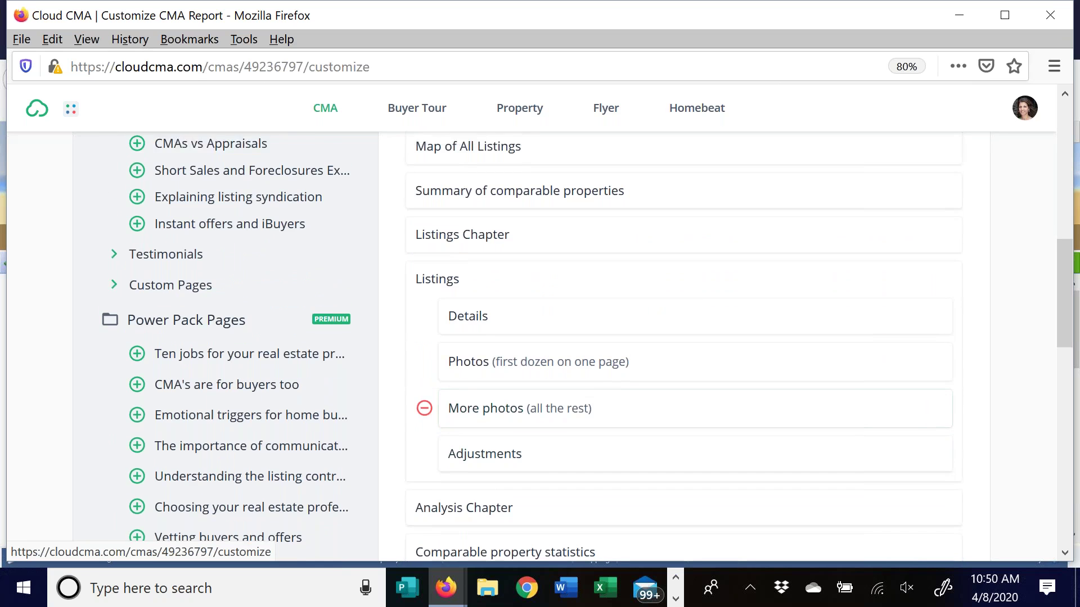
{"action": "scroll", "coordinate": [674, 268], "scroll_direction": "up", "scroll_amount": 3}
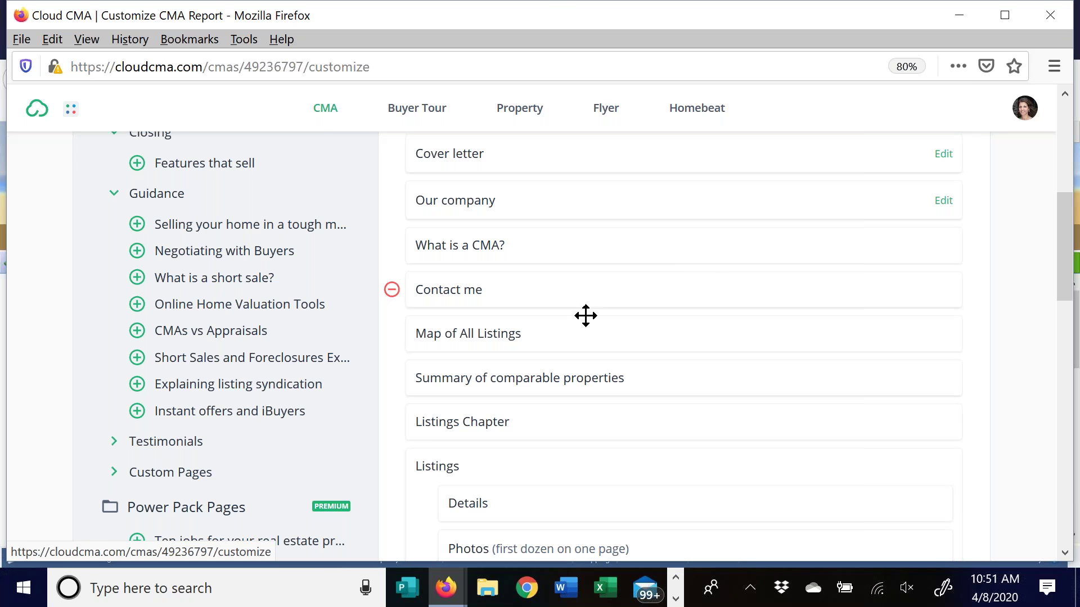
{"action": "scroll", "coordinate": [424, 407], "scroll_direction": "down", "scroll_amount": 1}
{"action": "scroll", "coordinate": [712, 370], "scroll_direction": "down", "scroll_amount": 3}
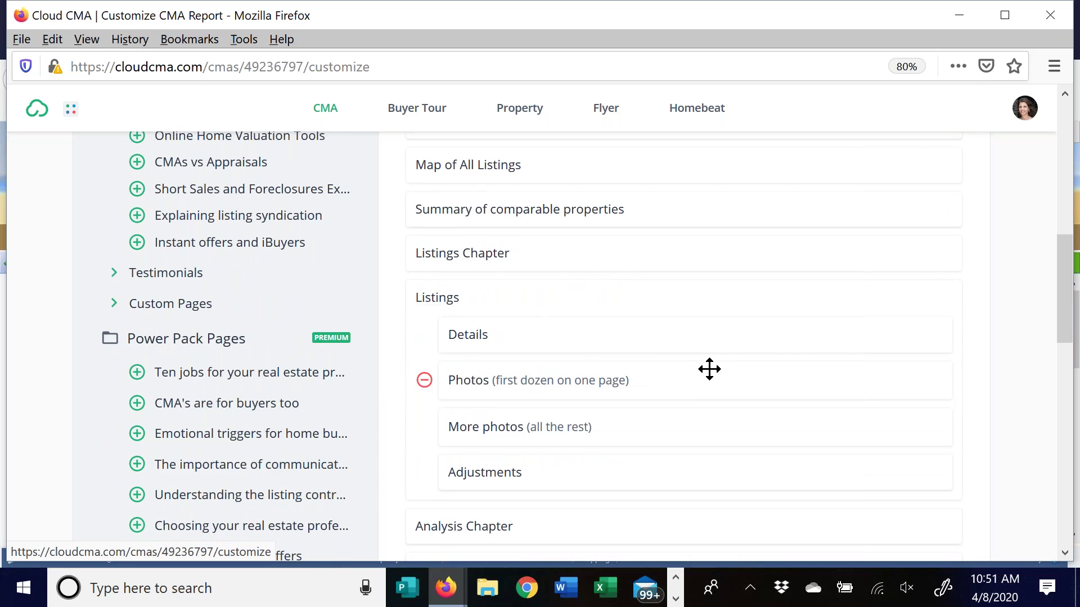
{"action": "scroll", "coordinate": [710, 369], "scroll_direction": "down", "scroll_amount": 5}
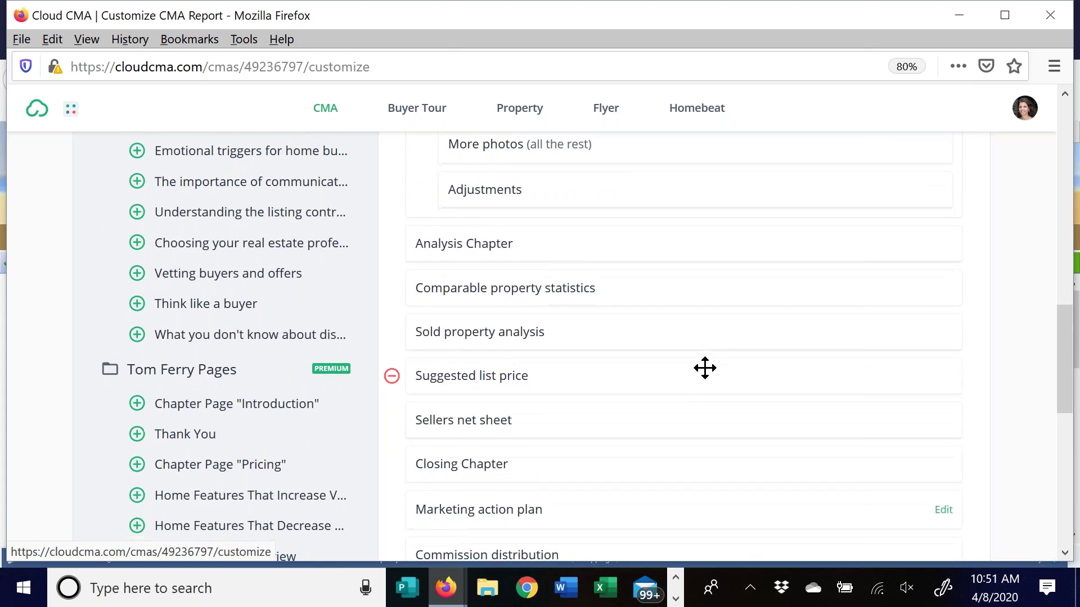
{"action": "scroll", "coordinate": [705, 369], "scroll_direction": "down", "scroll_amount": 3}
{"action": "left_click_drag", "start_coordinate": [616, 316], "coordinate": [622, 388]}
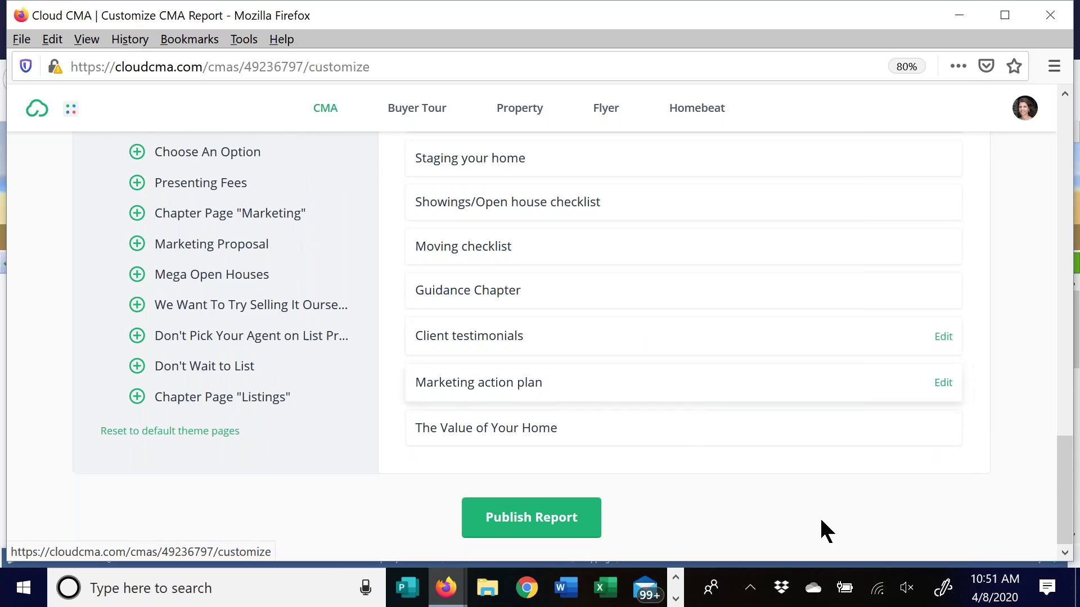
Remove the Client testimonials page, then return to the top of the Customize page
{"action": "mouse_move", "coordinate": [446, 345]}
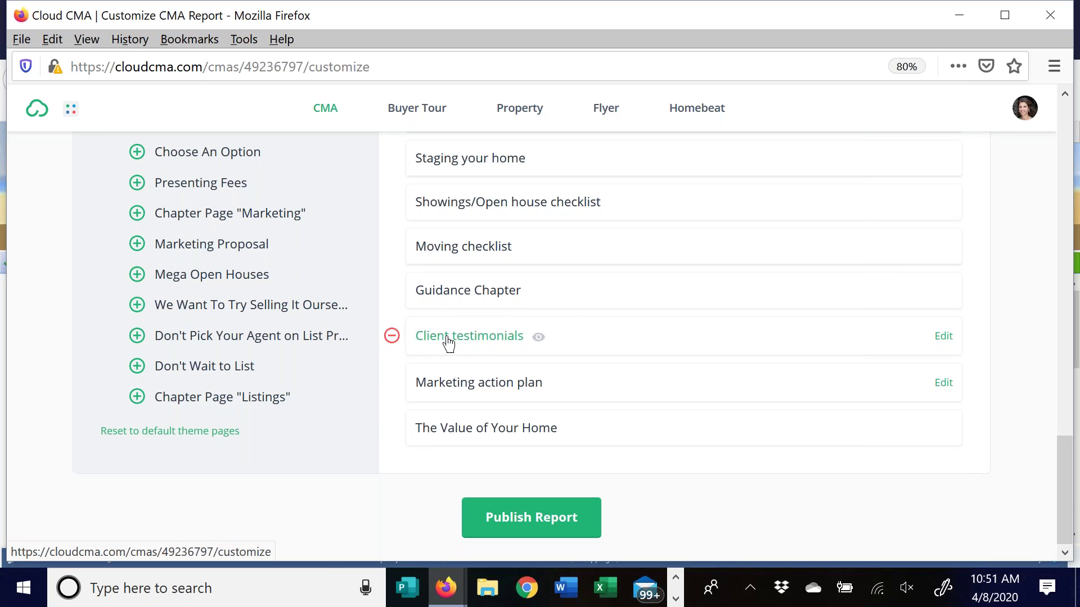
{"action": "left_click", "coordinate": [392, 337]}
{"action": "scroll", "coordinate": [596, 340], "scroll_direction": "up", "scroll_amount": 5}
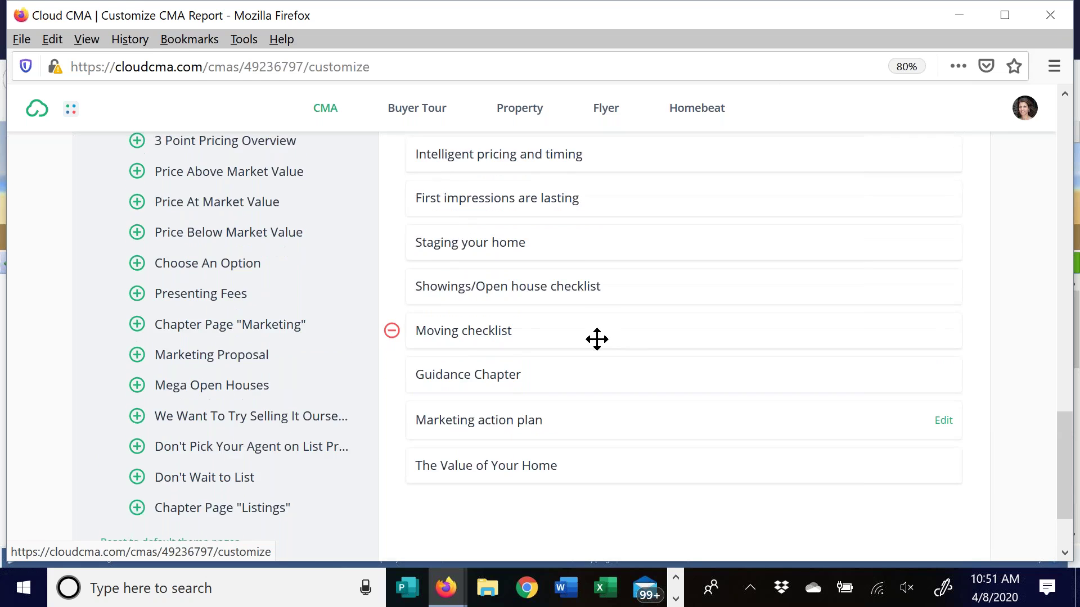
{"action": "scroll", "coordinate": [653, 378], "scroll_direction": "up", "scroll_amount": 2}
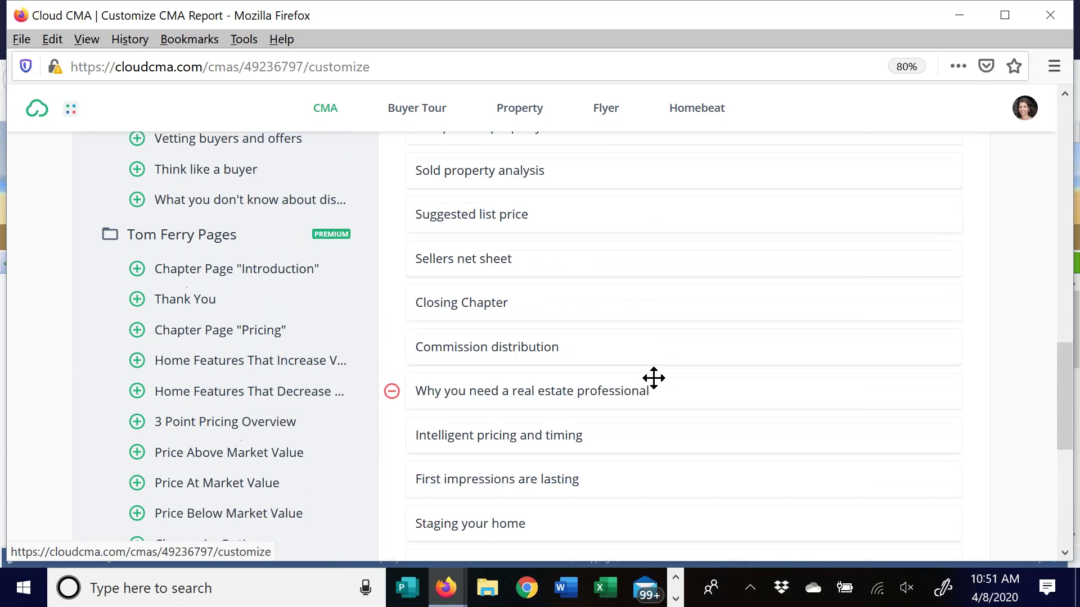
{"action": "scroll", "coordinate": [647, 378], "scroll_direction": "up", "scroll_amount": 1}
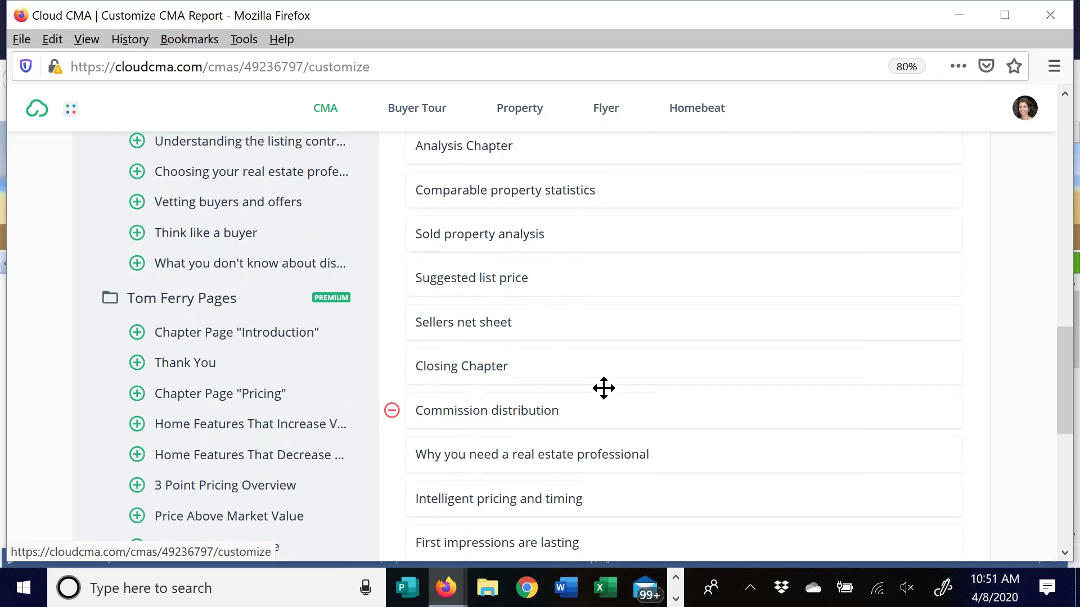
{"action": "scroll", "coordinate": [603, 389], "scroll_direction": "up", "scroll_amount": 3}
{"action": "scroll", "coordinate": [614, 336], "scroll_direction": "up", "scroll_amount": 5}
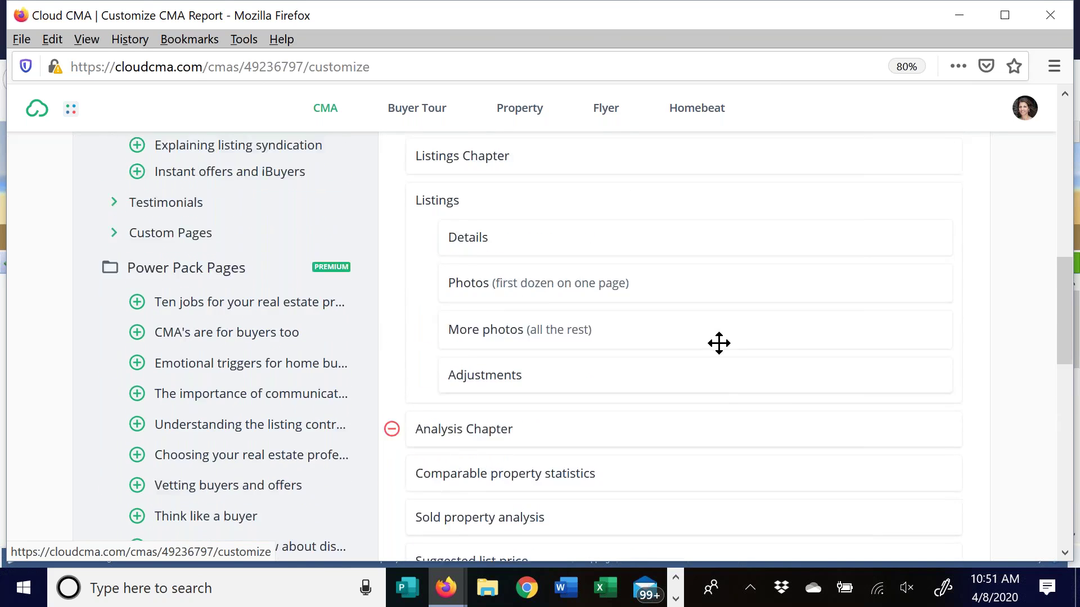
{"action": "scroll", "coordinate": [474, 354], "scroll_direction": "up", "scroll_amount": 6}
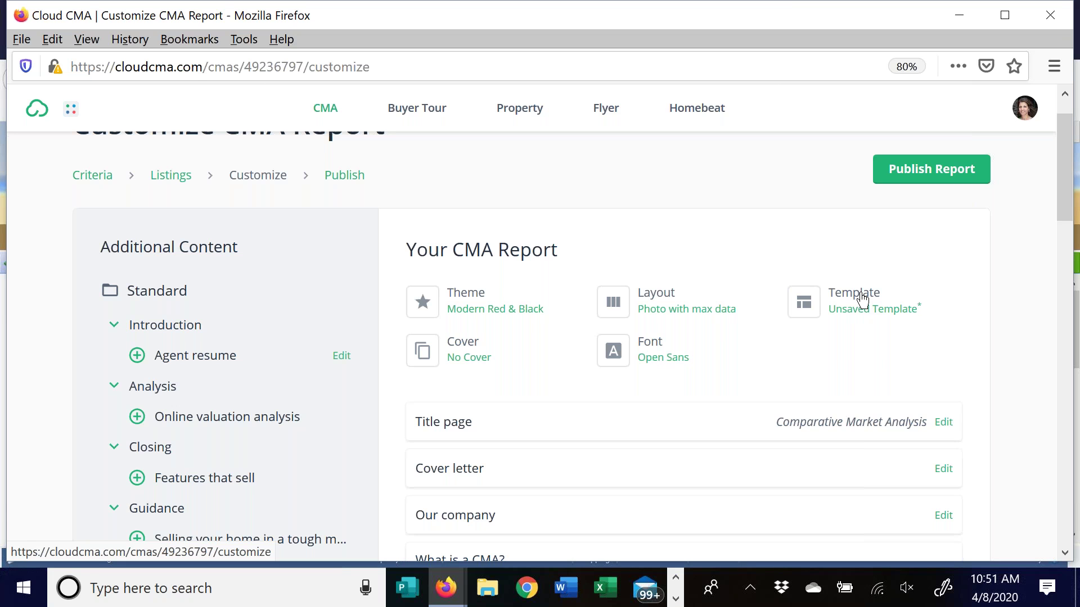
Browse the Built In report templates and cancel the Save as Template prompt
{"action": "left_click", "coordinate": [861, 301]}
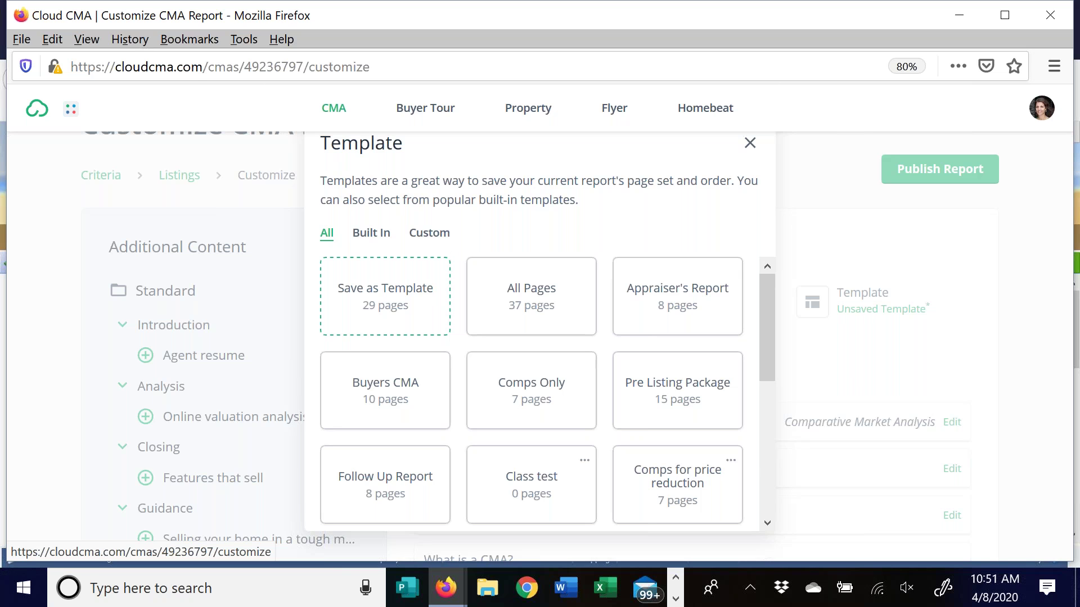
{"action": "left_click", "coordinate": [378, 241]}
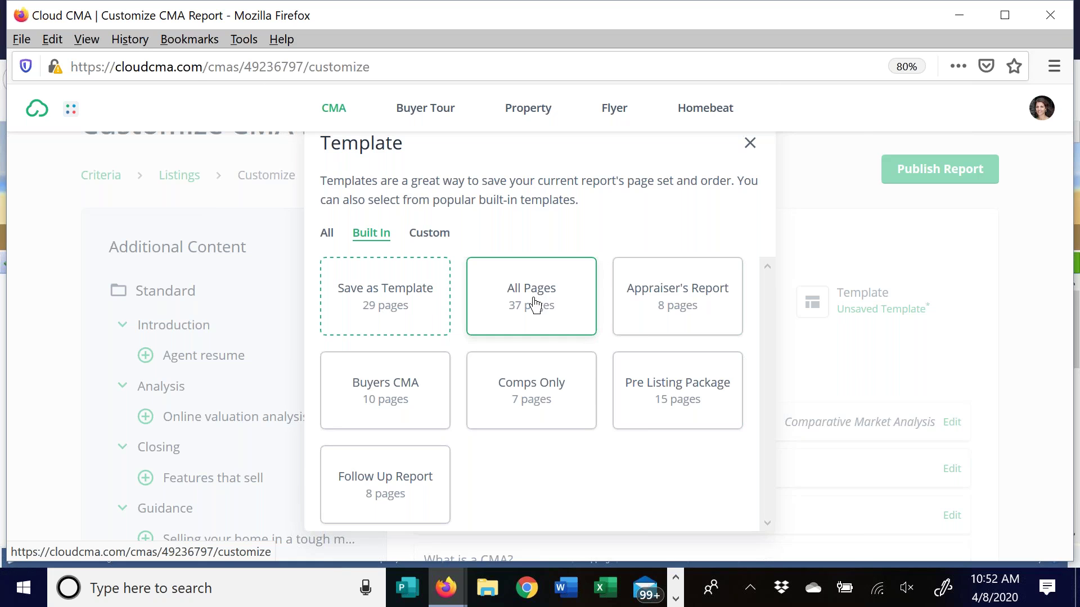
{"action": "left_click", "coordinate": [364, 295]}
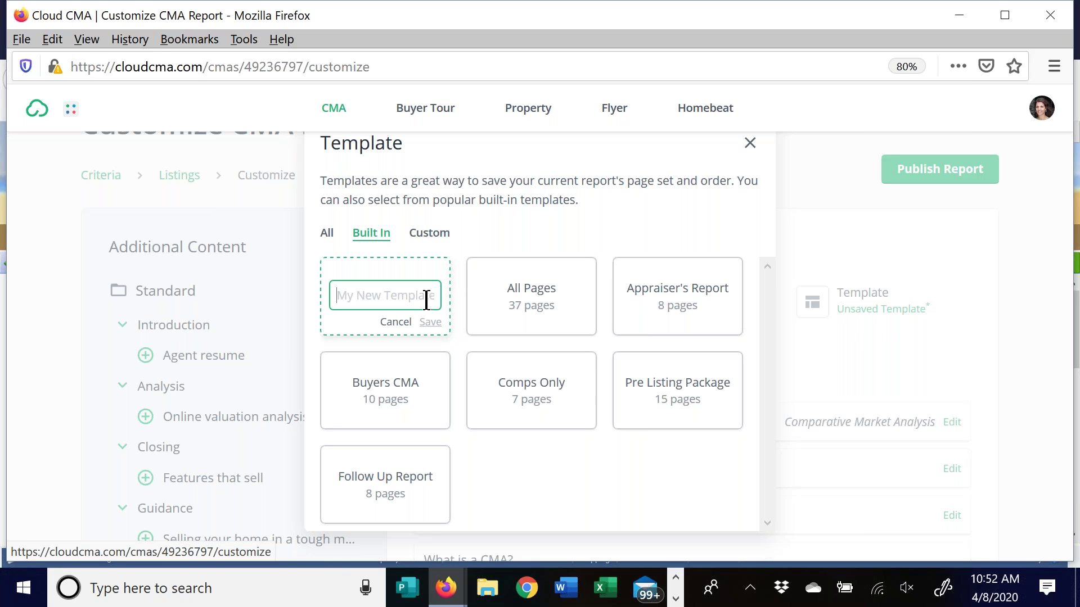
{"action": "left_click", "coordinate": [402, 324]}
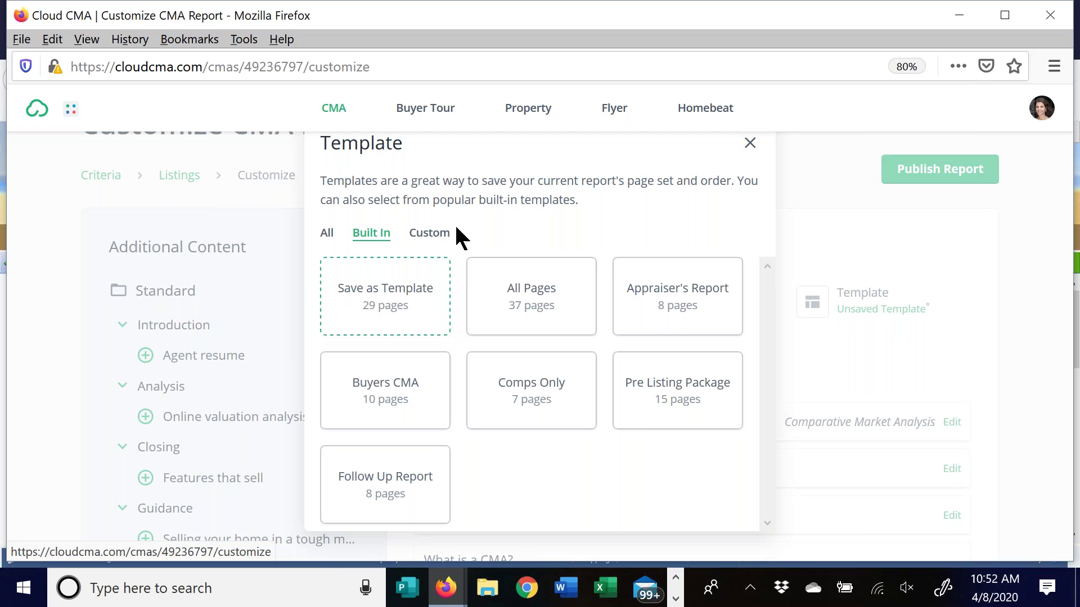
Apply the custom Full CMA template from the Custom templates tab
{"action": "left_click", "coordinate": [426, 239]}
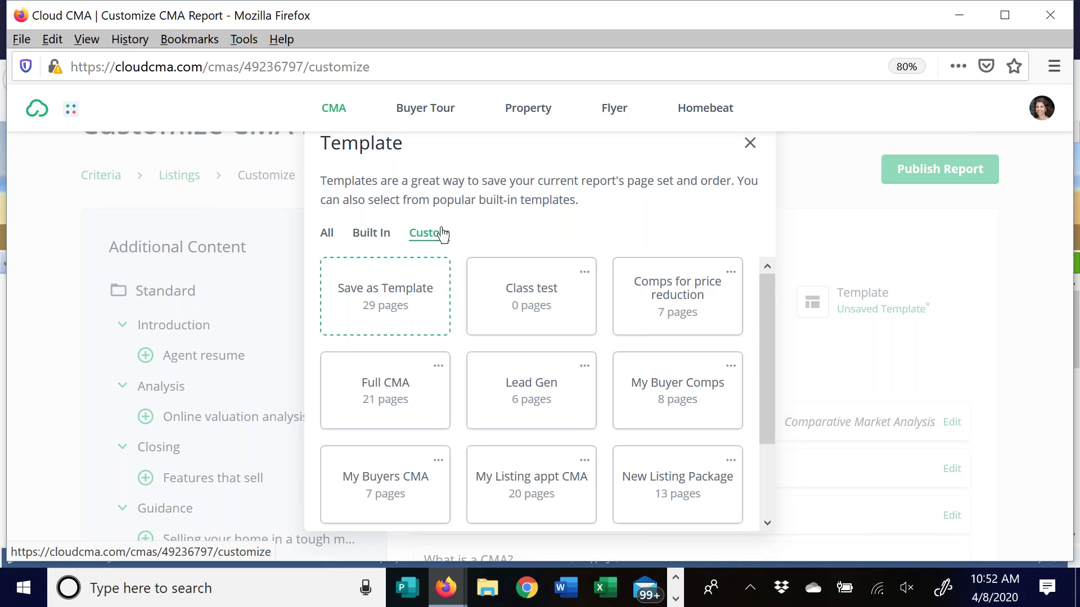
{"action": "left_click_drag", "start_coordinate": [767, 289], "coordinate": [759, 400]}
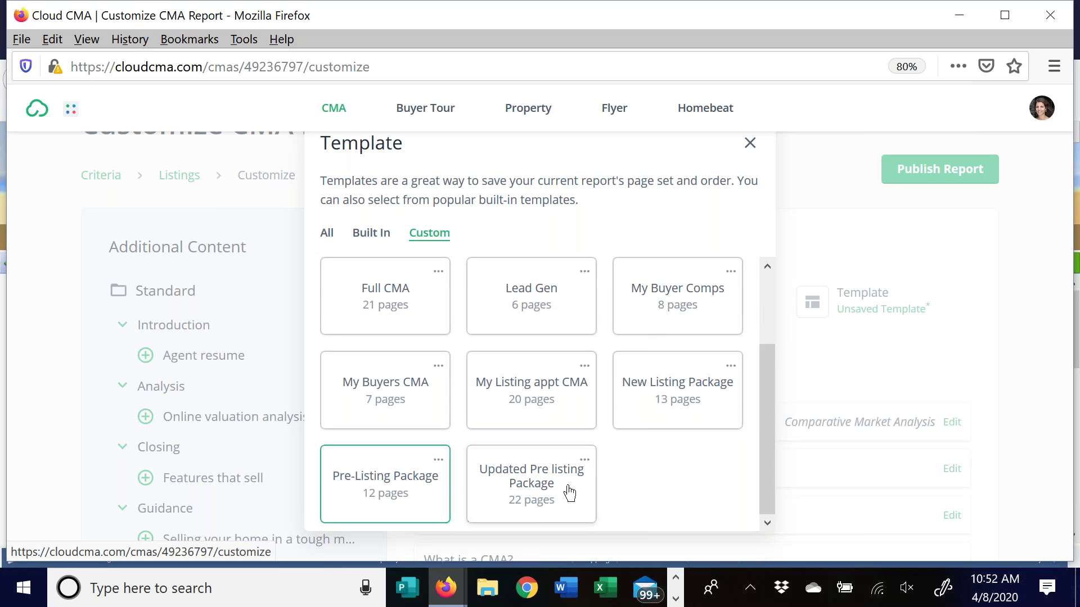
{"action": "left_click_drag", "start_coordinate": [768, 406], "coordinate": [737, 365]}
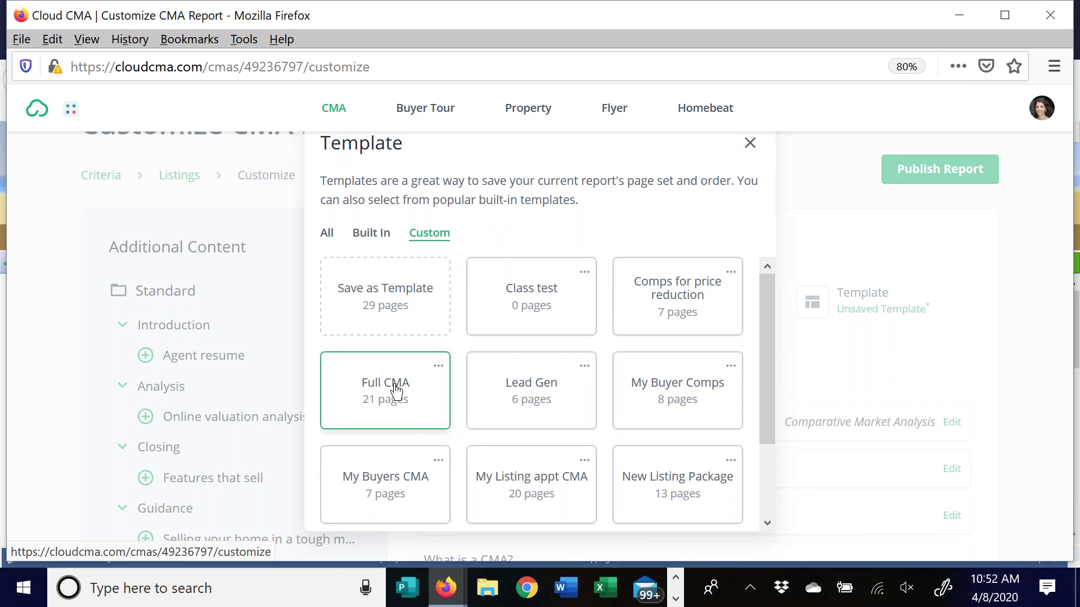
{"action": "left_click", "coordinate": [395, 388]}
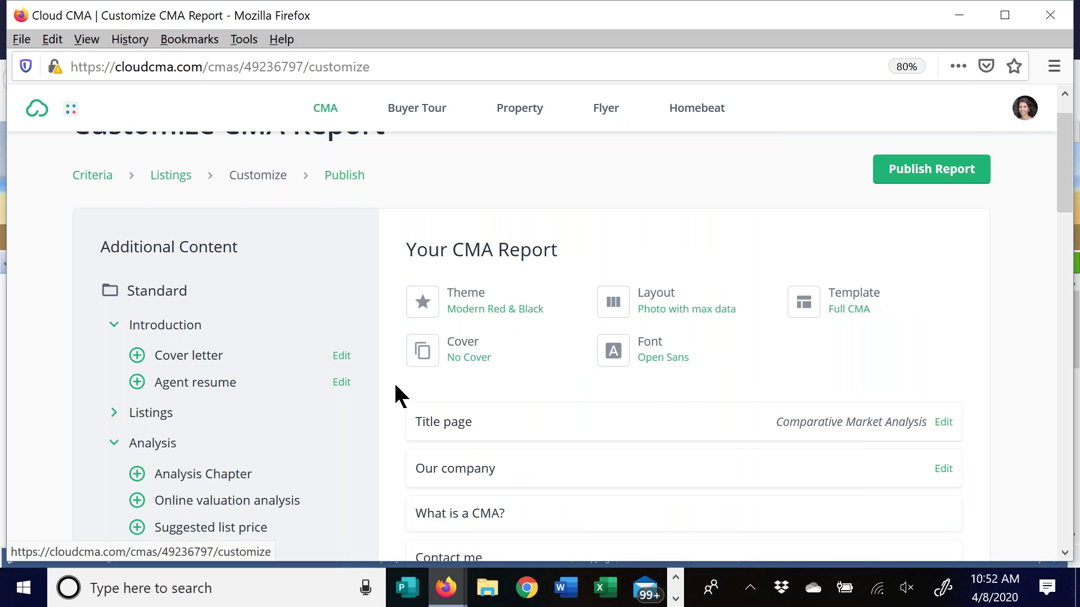
{"action": "scroll", "coordinate": [596, 394], "scroll_direction": "down", "scroll_amount": 2}
{"action": "scroll", "coordinate": [596, 393], "scroll_direction": "down", "scroll_amount": 2}
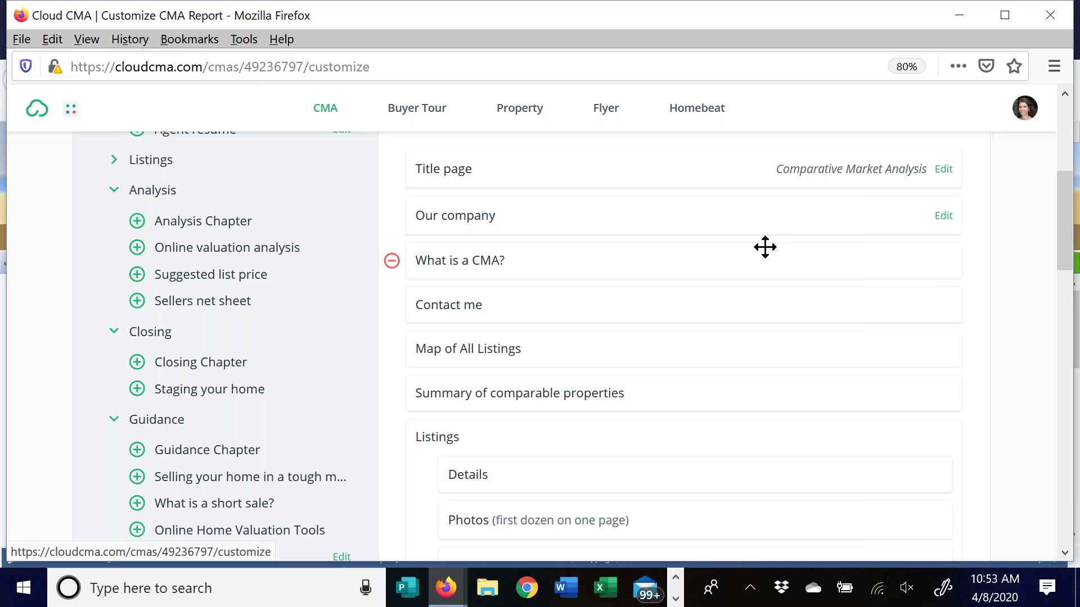
{"action": "scroll", "coordinate": [731, 247], "scroll_direction": "down", "scroll_amount": 2}
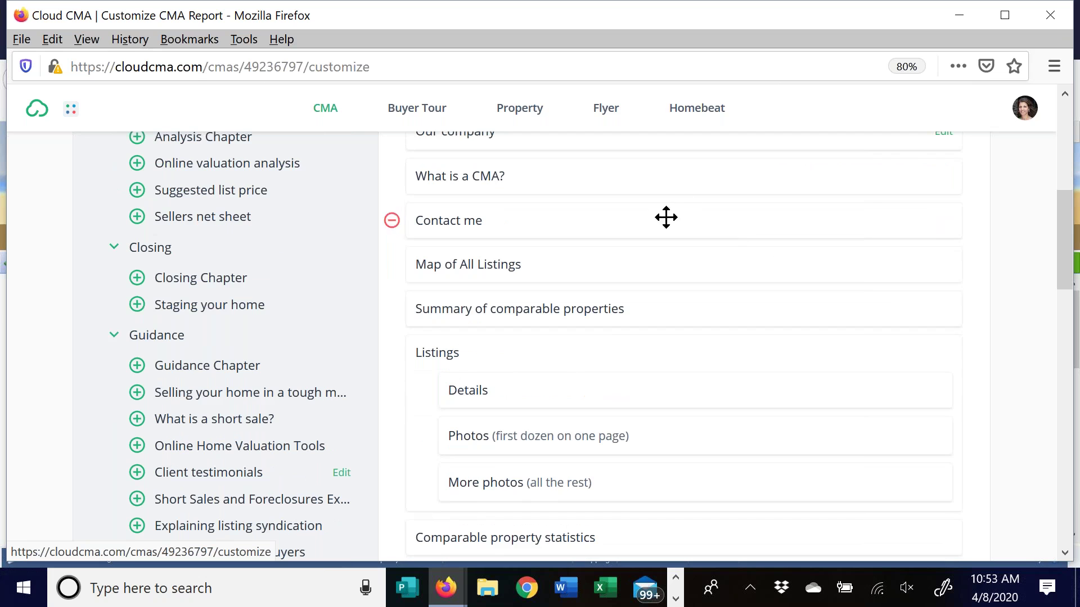
{"action": "scroll", "coordinate": [727, 270], "scroll_direction": "down", "scroll_amount": 3}
{"action": "scroll", "coordinate": [727, 270], "scroll_direction": "down", "scroll_amount": 5}
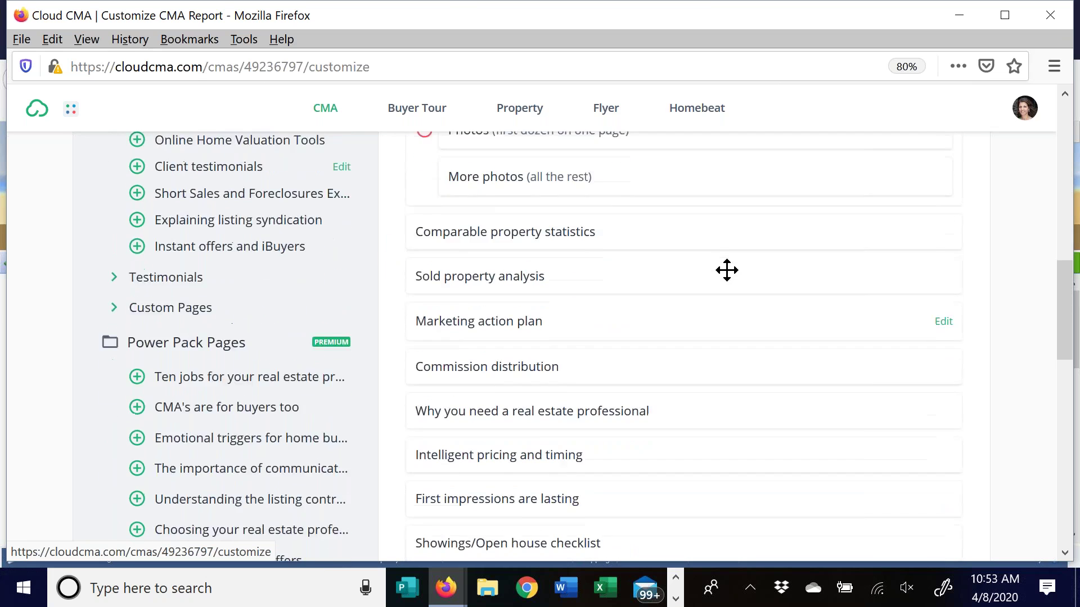
{"action": "scroll", "coordinate": [726, 270], "scroll_direction": "down", "scroll_amount": 1}
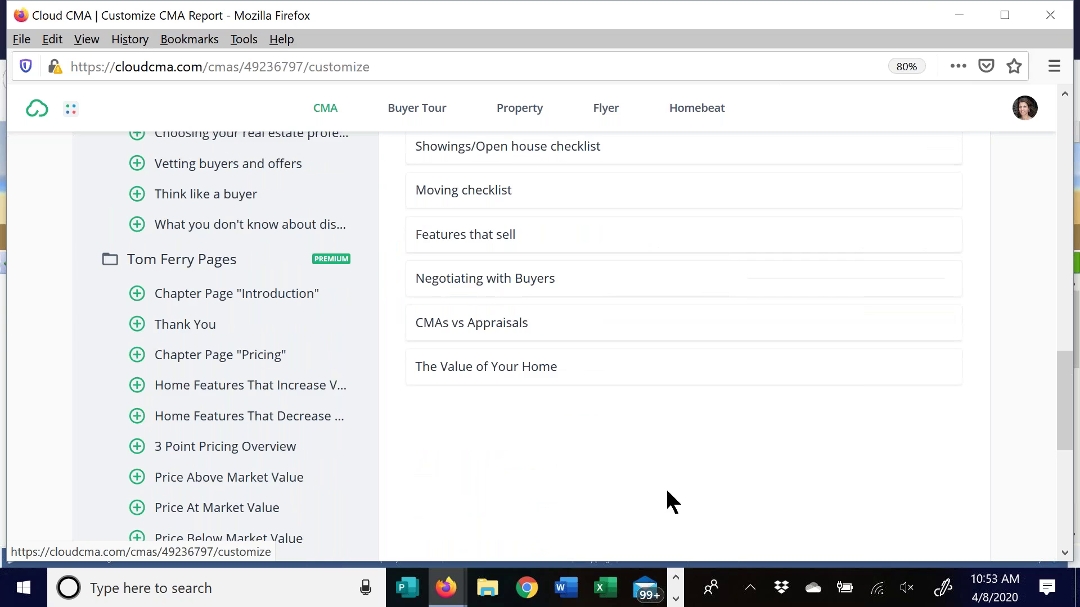
{"action": "scroll", "coordinate": [709, 435], "scroll_direction": "up", "scroll_amount": 10}
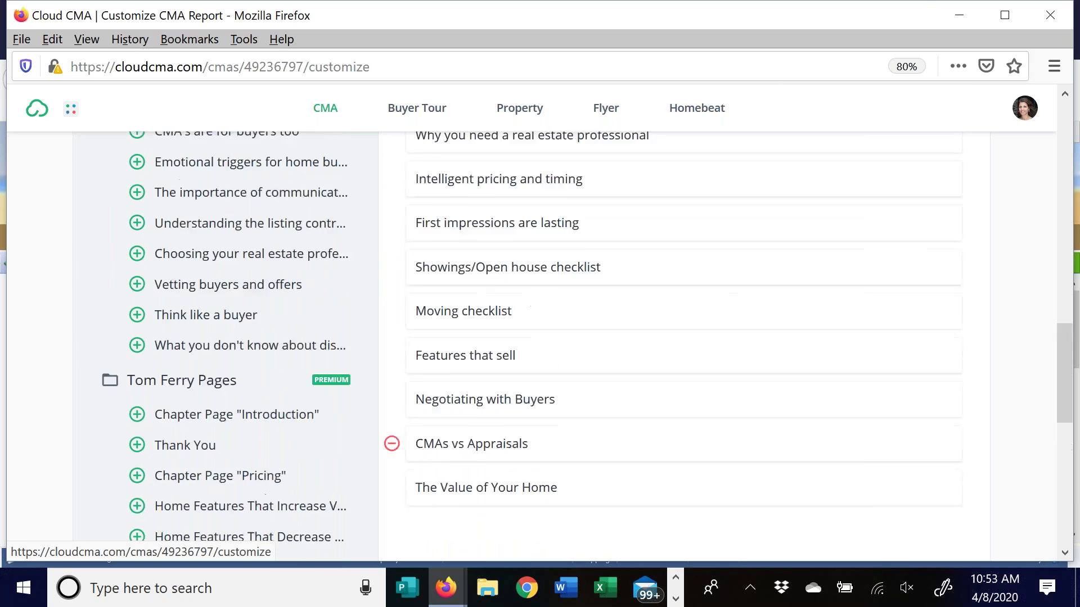
{"action": "scroll", "coordinate": [688, 412], "scroll_direction": "up", "scroll_amount": 15}
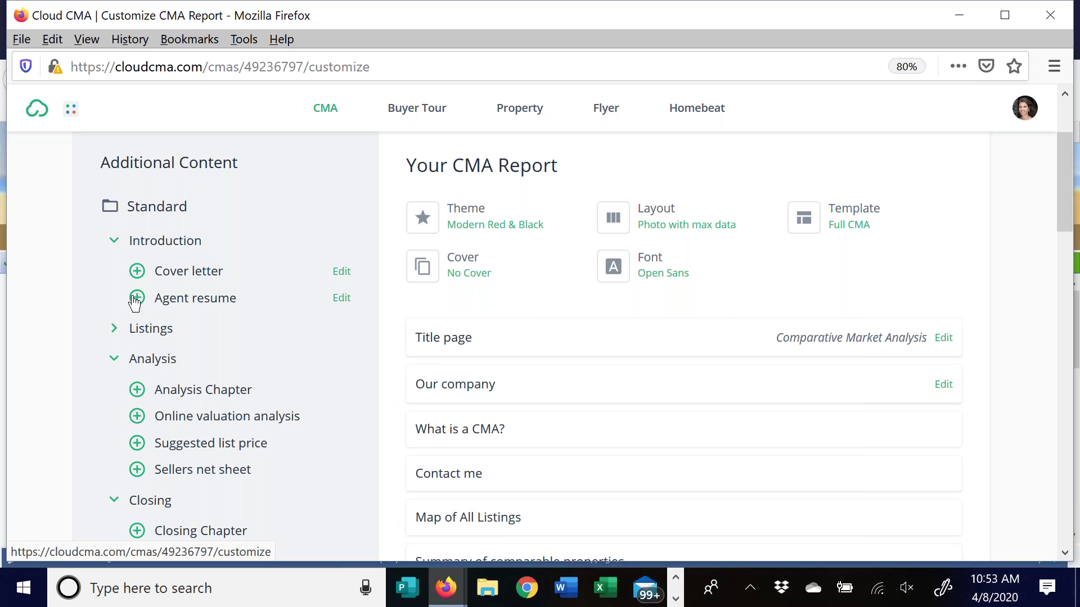
Try reordering What is a CMA? around Our company and review the page list
{"action": "left_click_drag", "start_coordinate": [631, 383], "coordinate": [682, 421]}
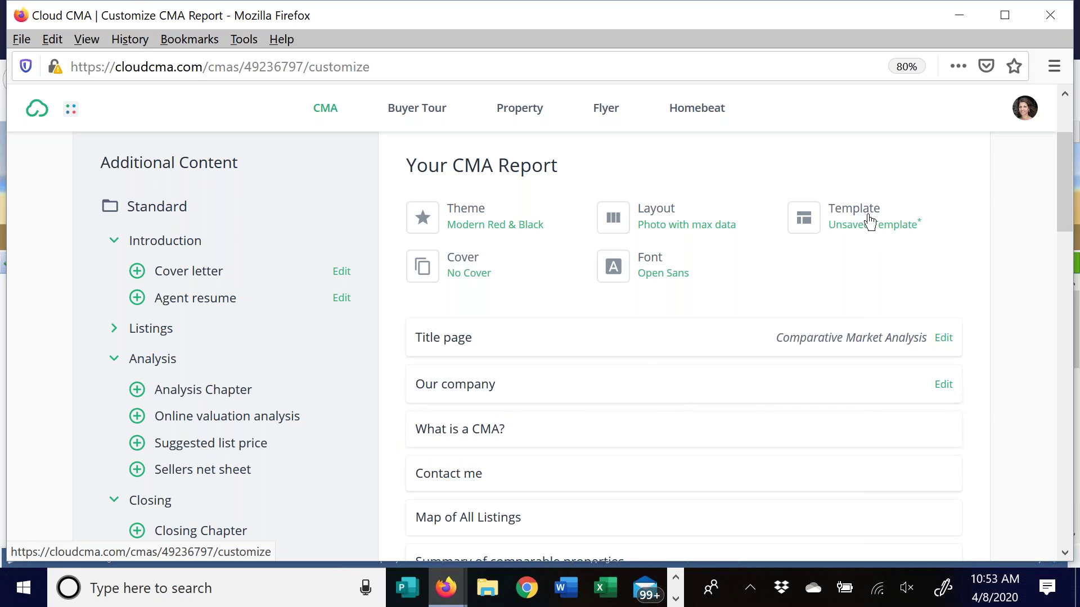
{"action": "scroll", "coordinate": [673, 371], "scroll_direction": "down", "scroll_amount": 3}
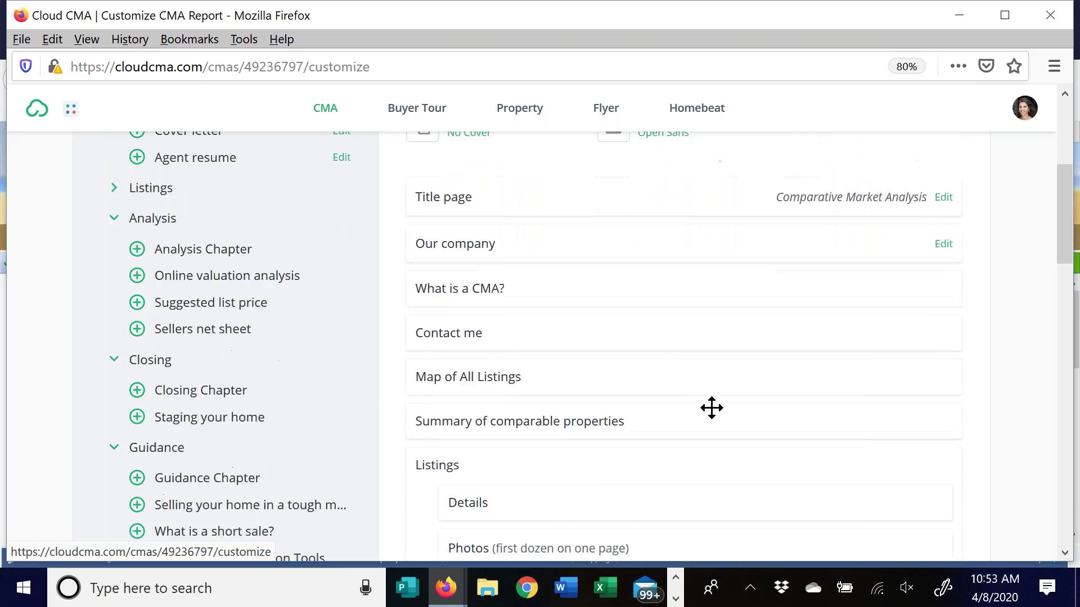
{"action": "scroll", "coordinate": [712, 408], "scroll_direction": "down", "scroll_amount": 15}
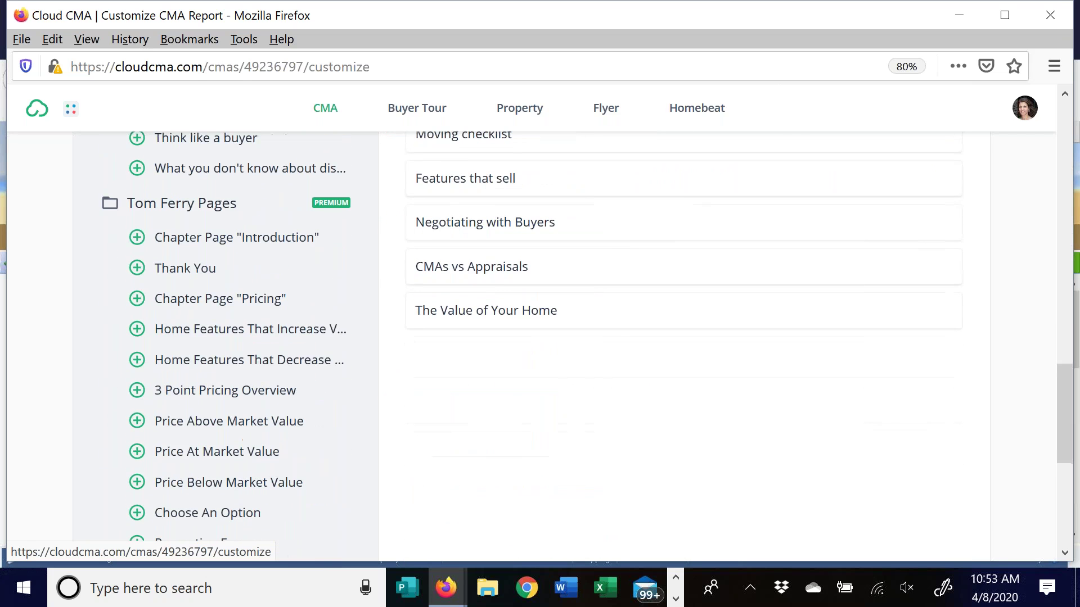
{"action": "scroll", "coordinate": [873, 420], "scroll_direction": "up", "scroll_amount": 8}
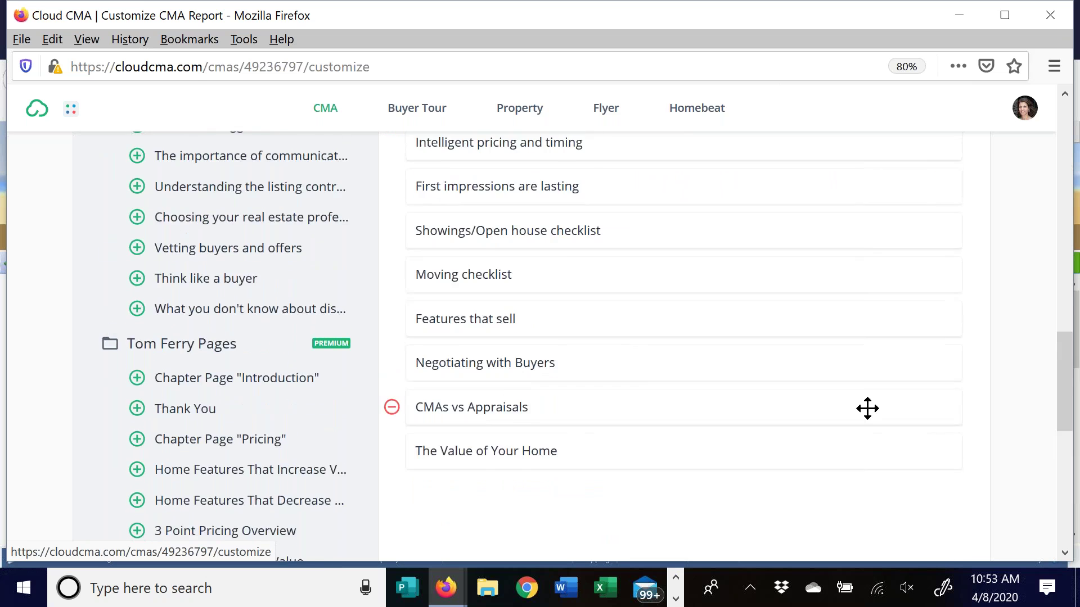
{"action": "scroll", "coordinate": [674, 362], "scroll_direction": "up", "scroll_amount": 2}
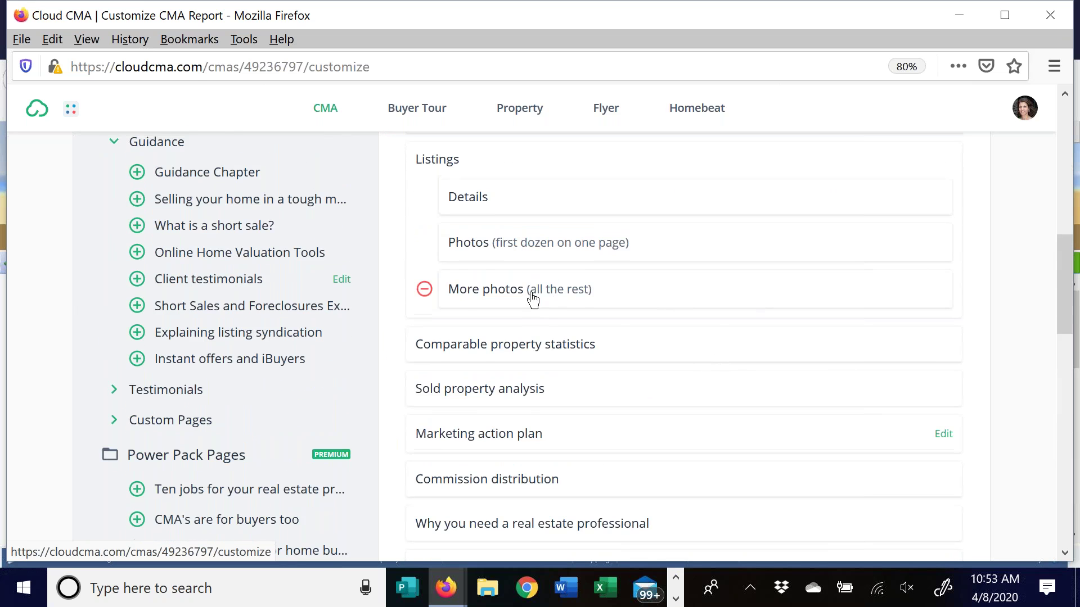
{"action": "scroll", "coordinate": [403, 266], "scroll_direction": "up", "scroll_amount": 4}
{"action": "scroll", "coordinate": [388, 253], "scroll_direction": "up", "scroll_amount": 6}
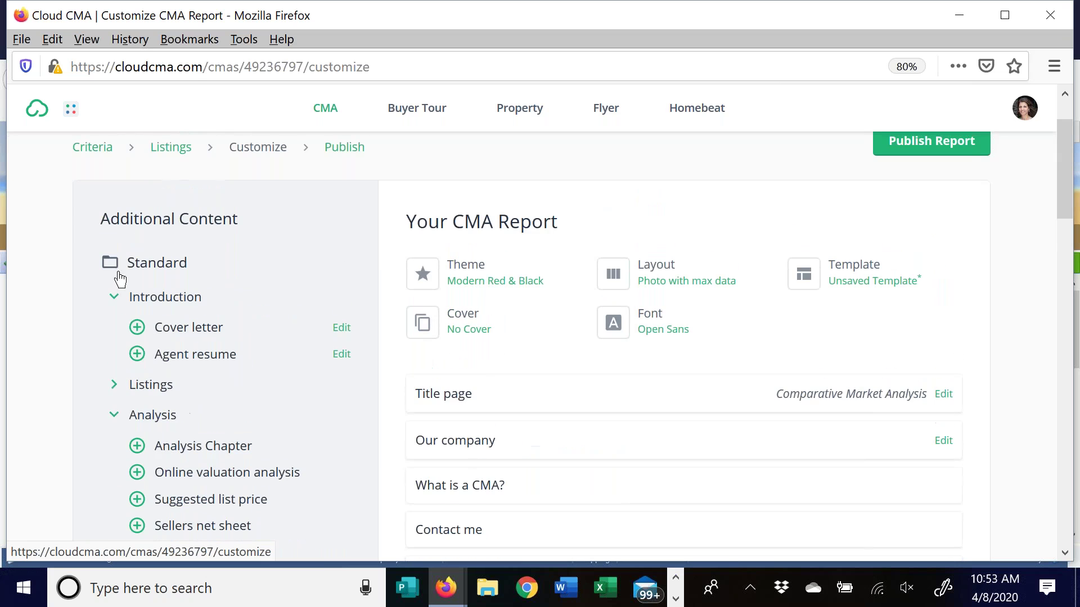
Collapse the Introduction group of additional pages and scroll through the remaining pages
{"action": "left_click", "coordinate": [114, 295]}
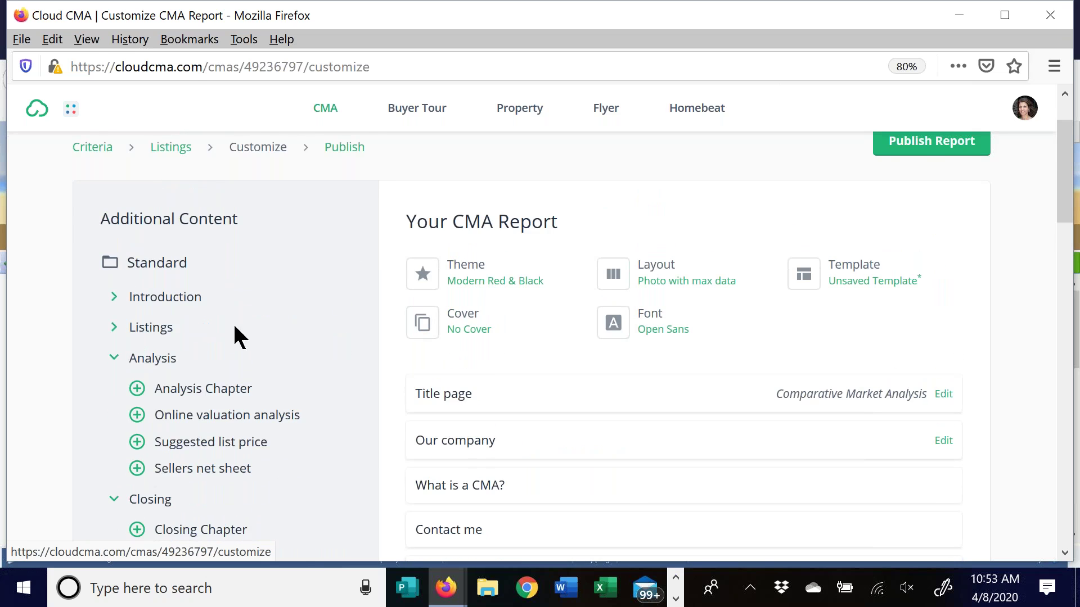
{"action": "scroll", "coordinate": [238, 338], "scroll_direction": "down", "scroll_amount": 4}
{"action": "scroll", "coordinate": [84, 332], "scroll_direction": "down", "scroll_amount": 7}
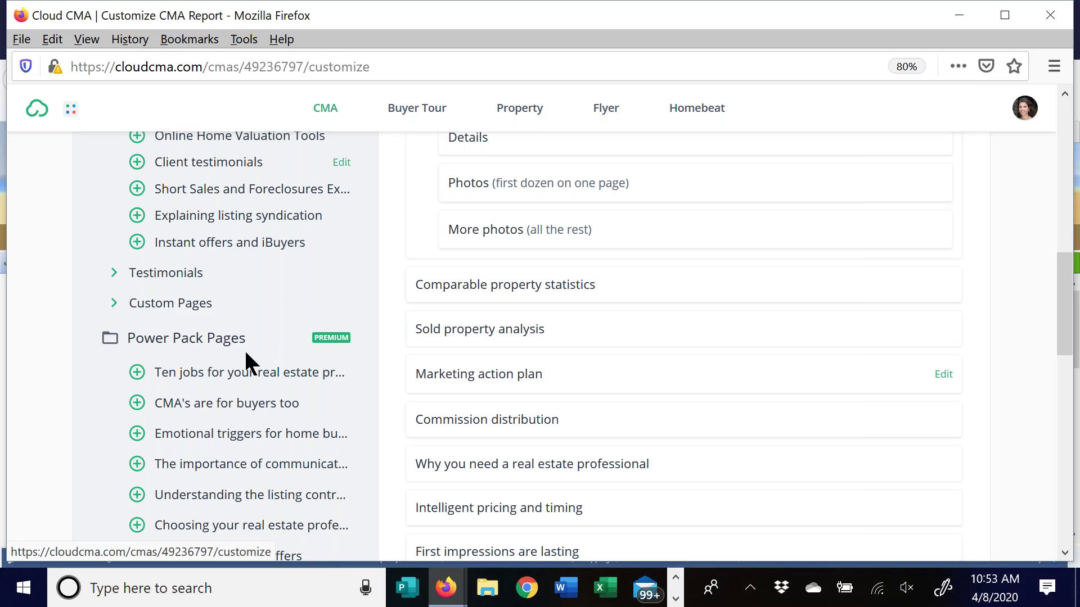
{"action": "scroll", "coordinate": [236, 360], "scroll_direction": "down", "scroll_amount": 4}
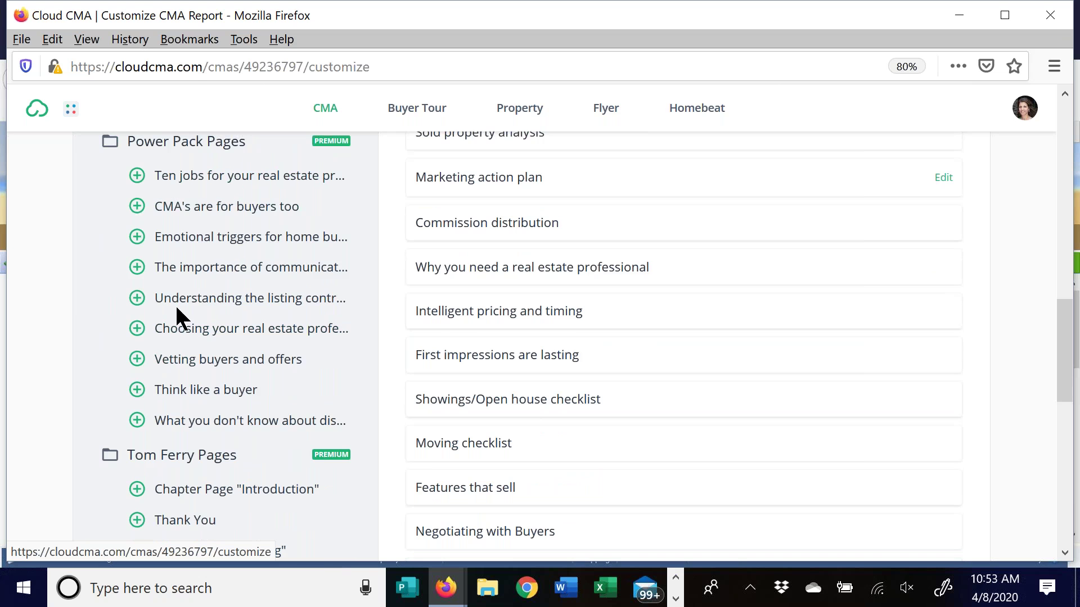
{"action": "scroll", "coordinate": [176, 315], "scroll_direction": "down", "scroll_amount": 11}
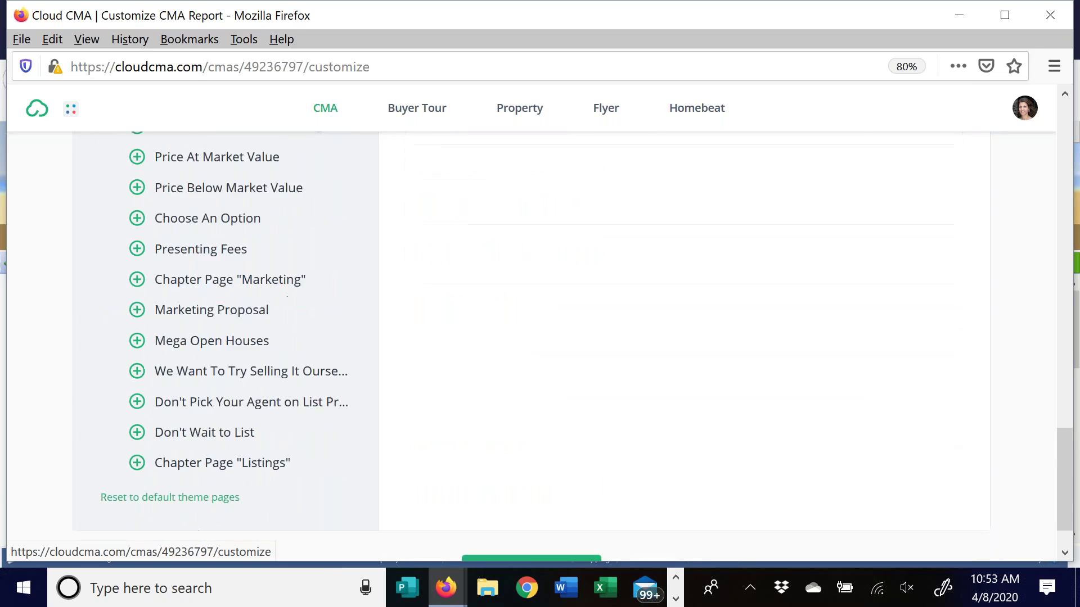
{"action": "scroll", "coordinate": [320, 441], "scroll_direction": "up", "scroll_amount": 6}
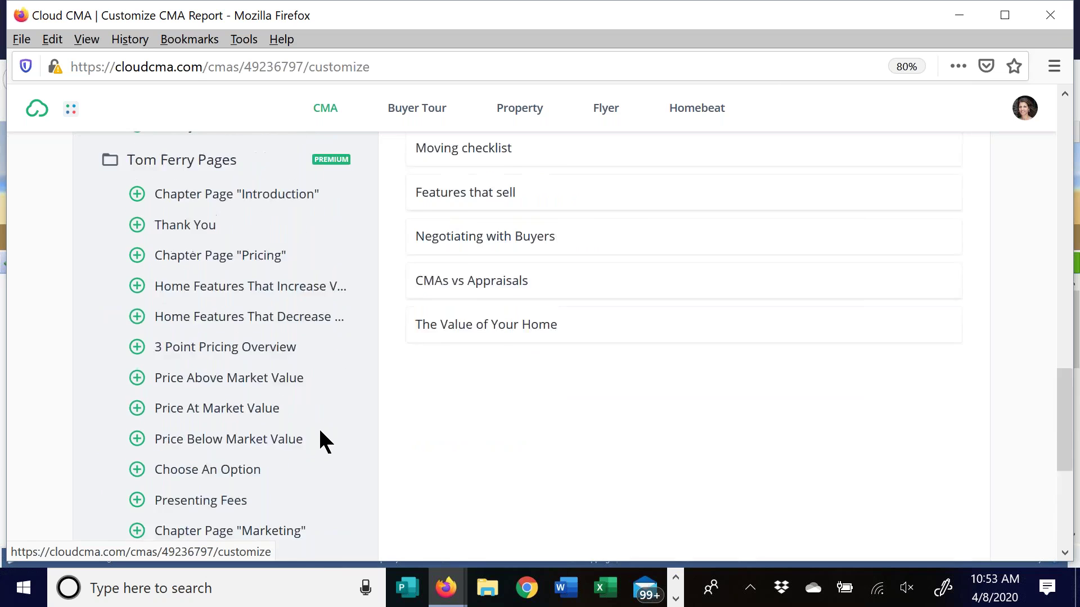
{"action": "scroll", "coordinate": [320, 432], "scroll_direction": "up", "scroll_amount": 10}
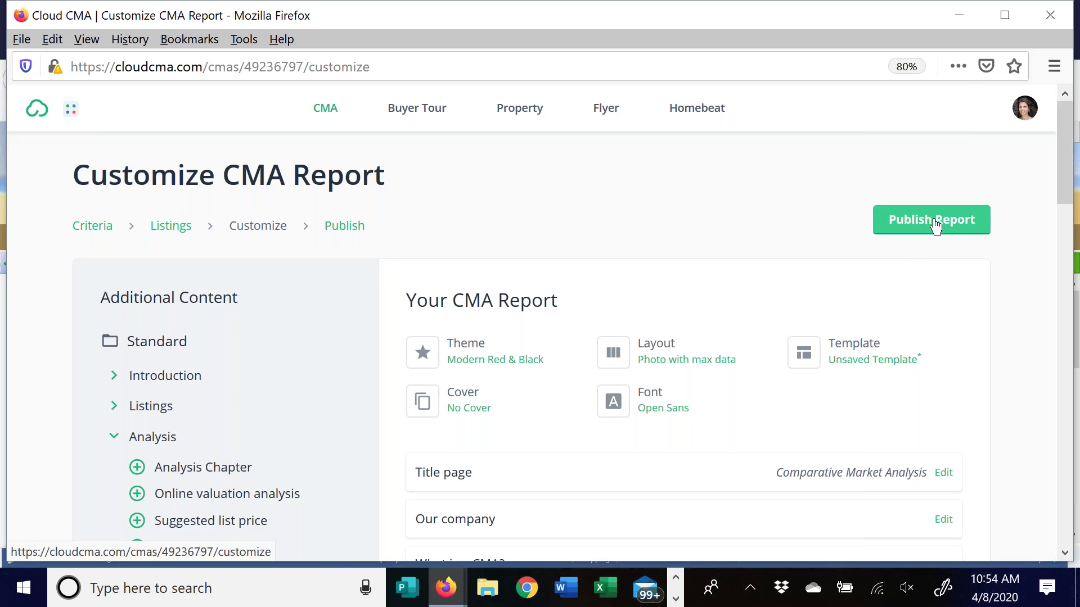
{"action": "scroll", "coordinate": [656, 352], "scroll_direction": "down", "scroll_amount": 20}
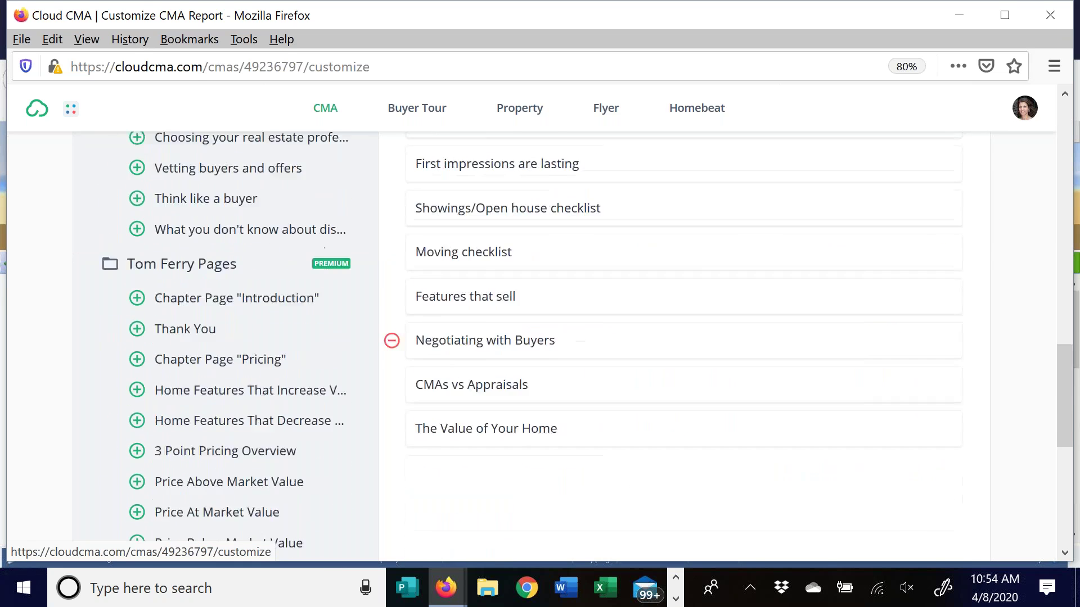
{"action": "scroll", "coordinate": [583, 463], "scroll_direction": "down", "scroll_amount": 10}
{"action": "left_click", "coordinate": [535, 529]}
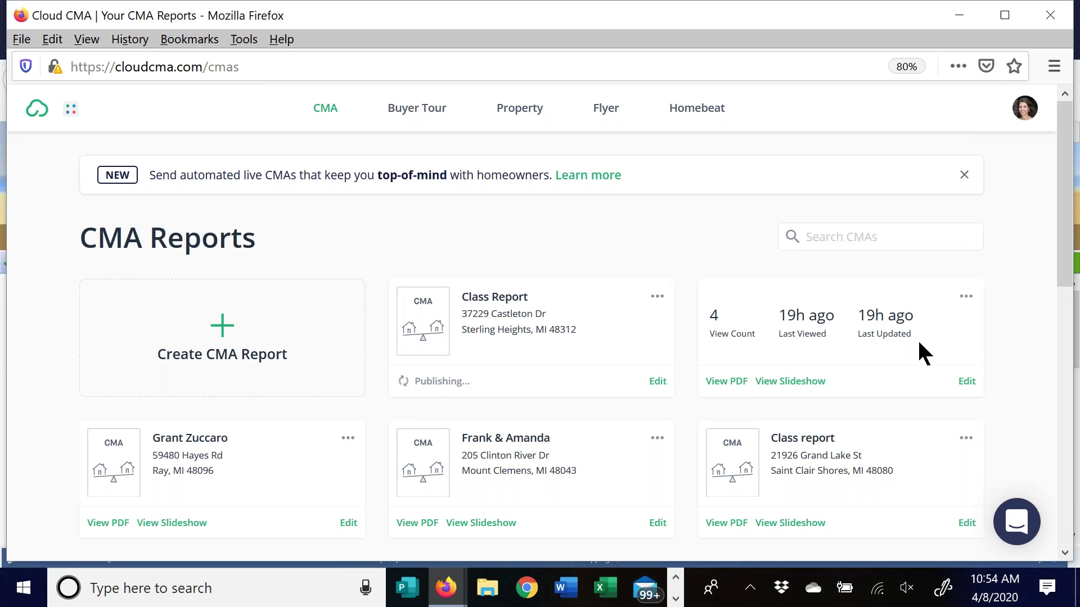
{"action": "left_click", "coordinate": [612, 568]}
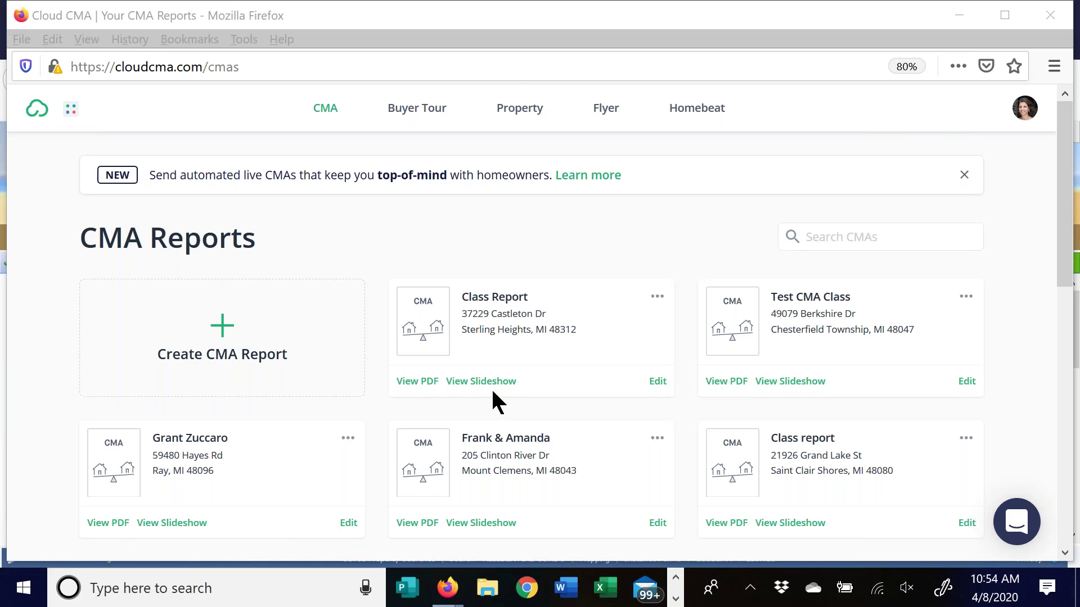
Download the Class Report PDF (31.2 MB) and open it in Adobe Acrobat Reader
{"action": "left_click", "coordinate": [422, 387]}
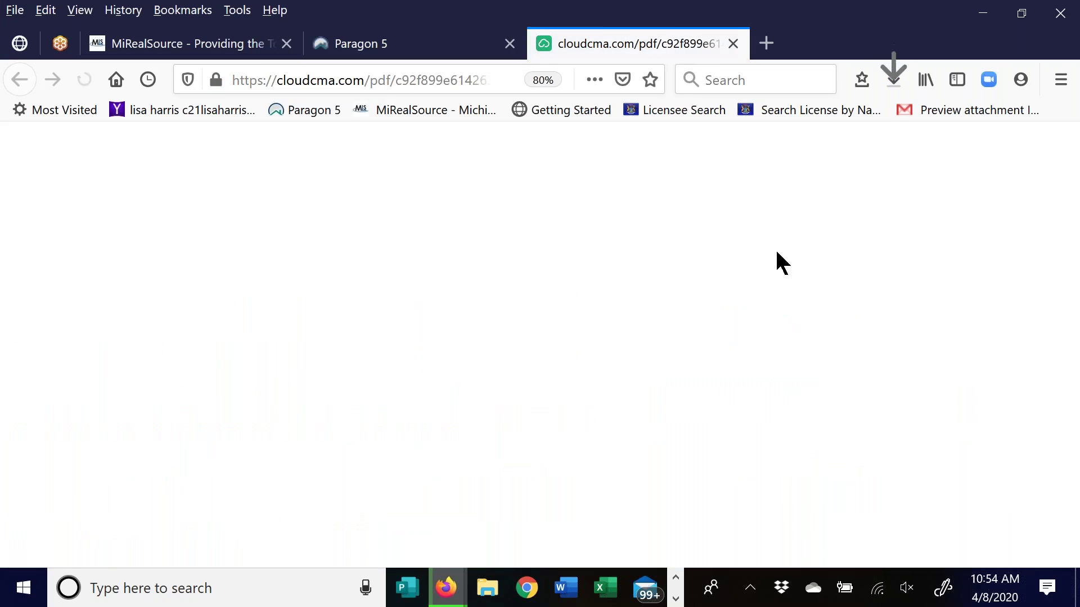
{"action": "left_click", "coordinate": [894, 82]}
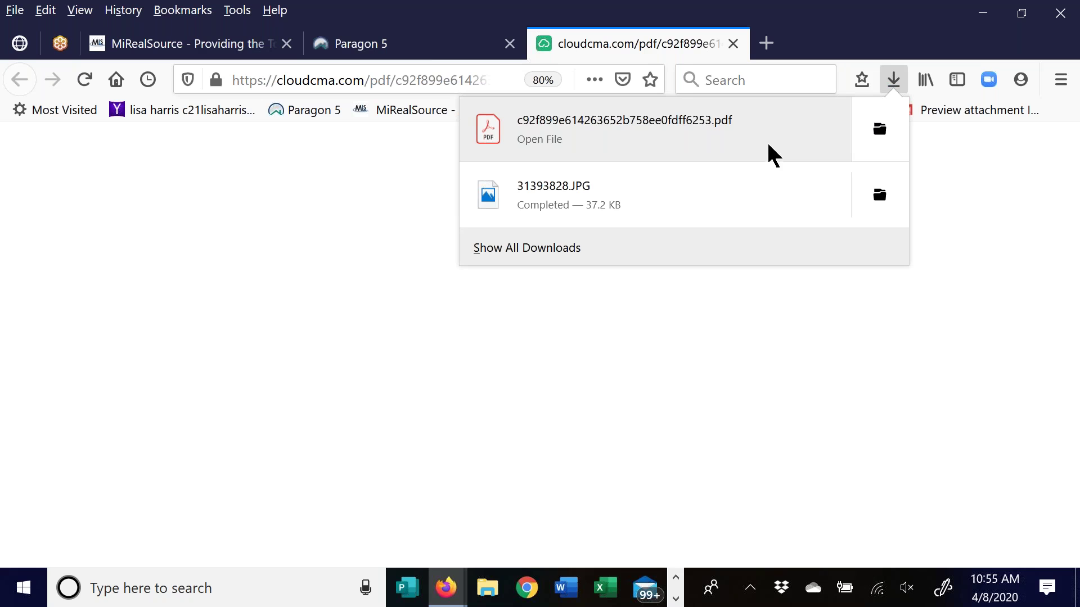
{"action": "left_click", "coordinate": [579, 135]}
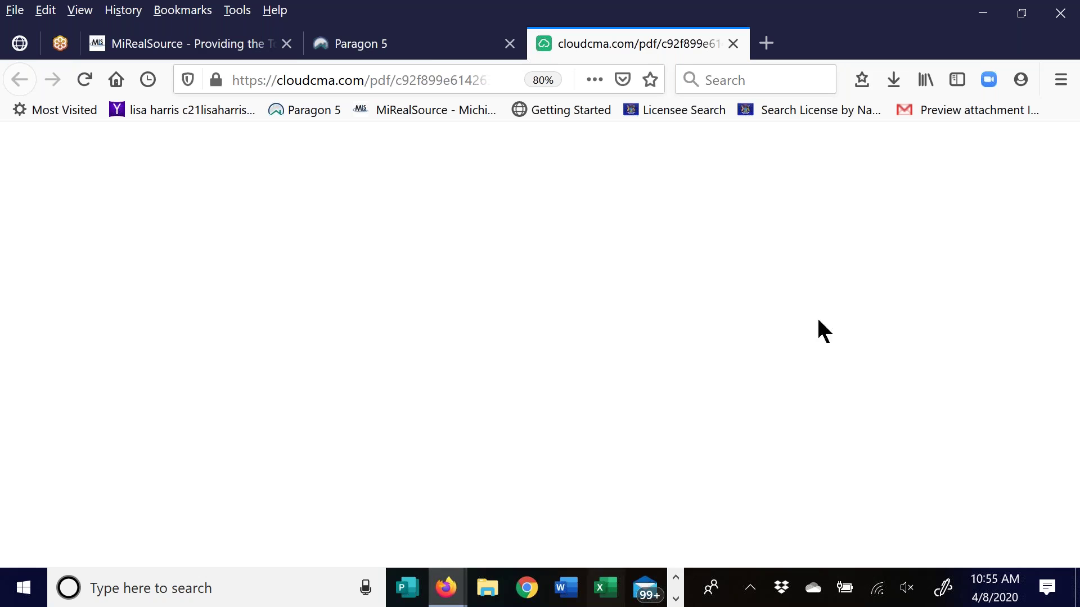
{"action": "left_click", "coordinate": [900, 73]}
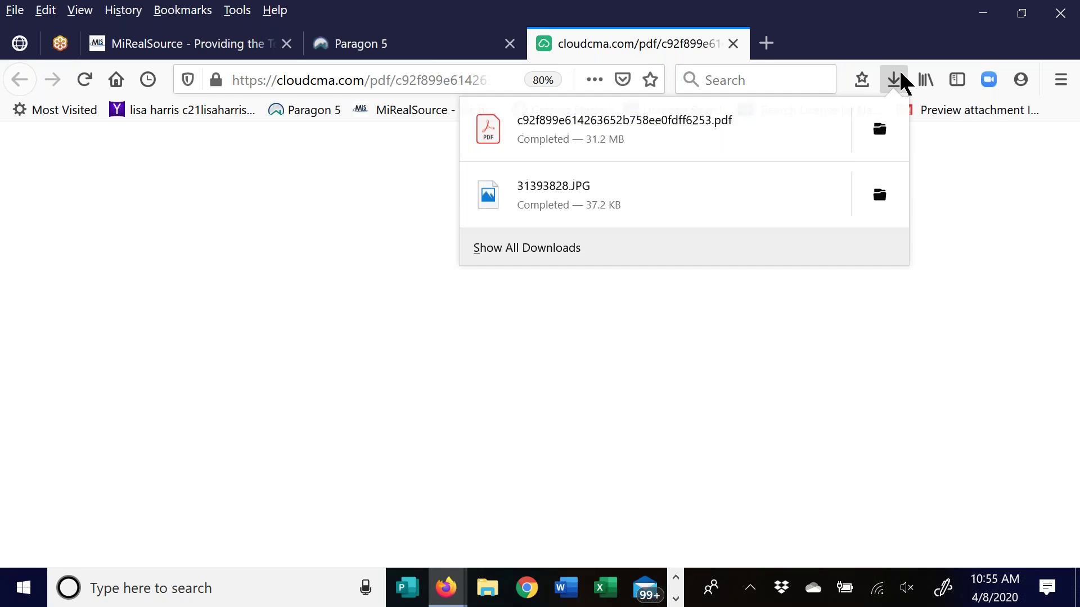
{"action": "left_click", "coordinate": [614, 124]}
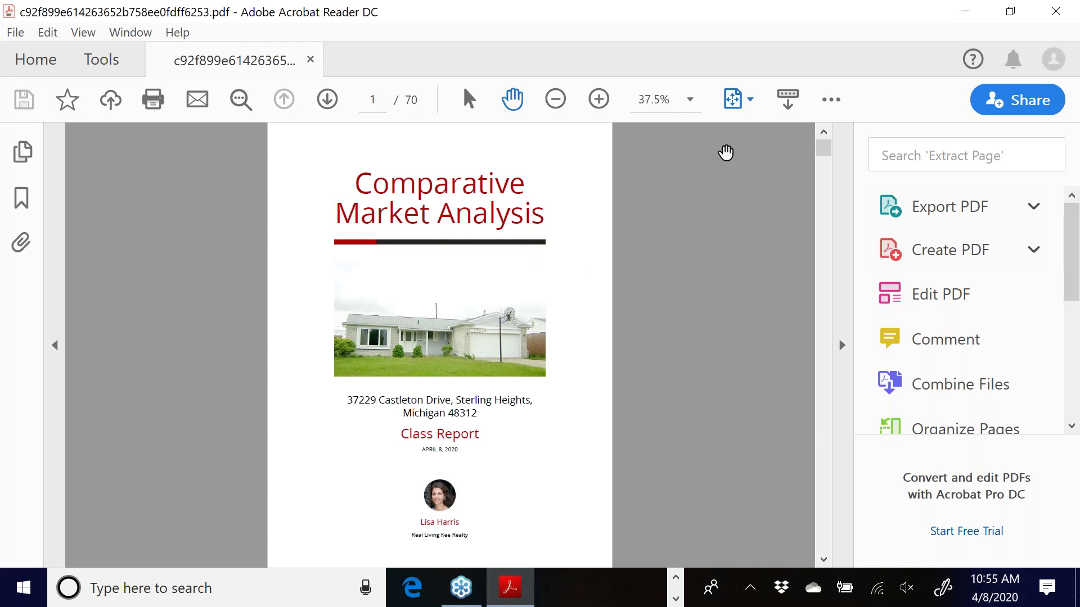
Zoom the report cover to 50%, then return the view to 37.5%
{"action": "left_click", "coordinate": [599, 99]}
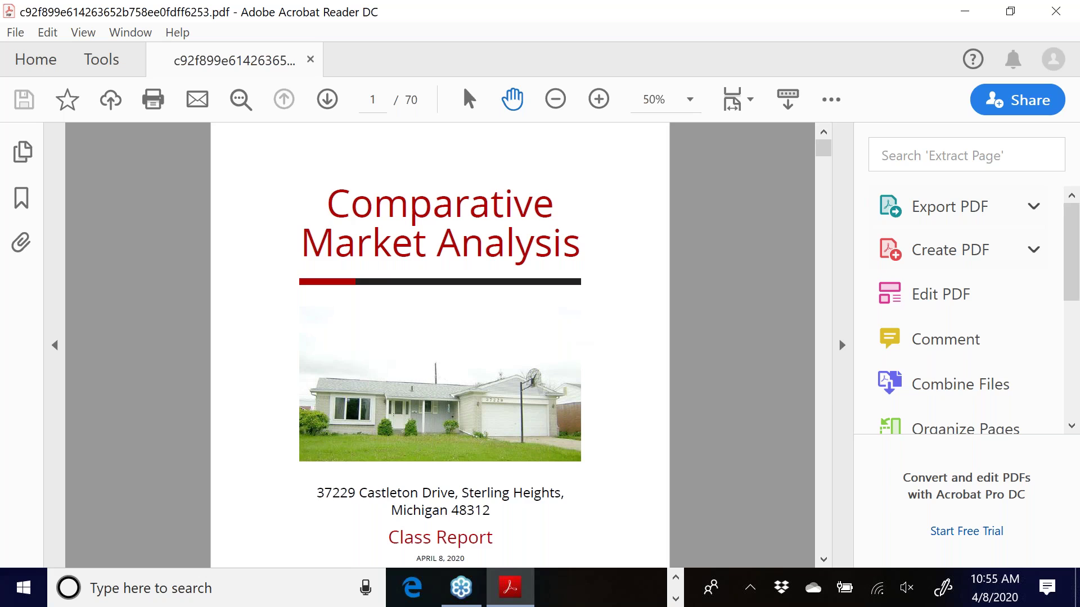
{"action": "scroll", "coordinate": [622, 314], "scroll_direction": "down", "scroll_amount": 5}
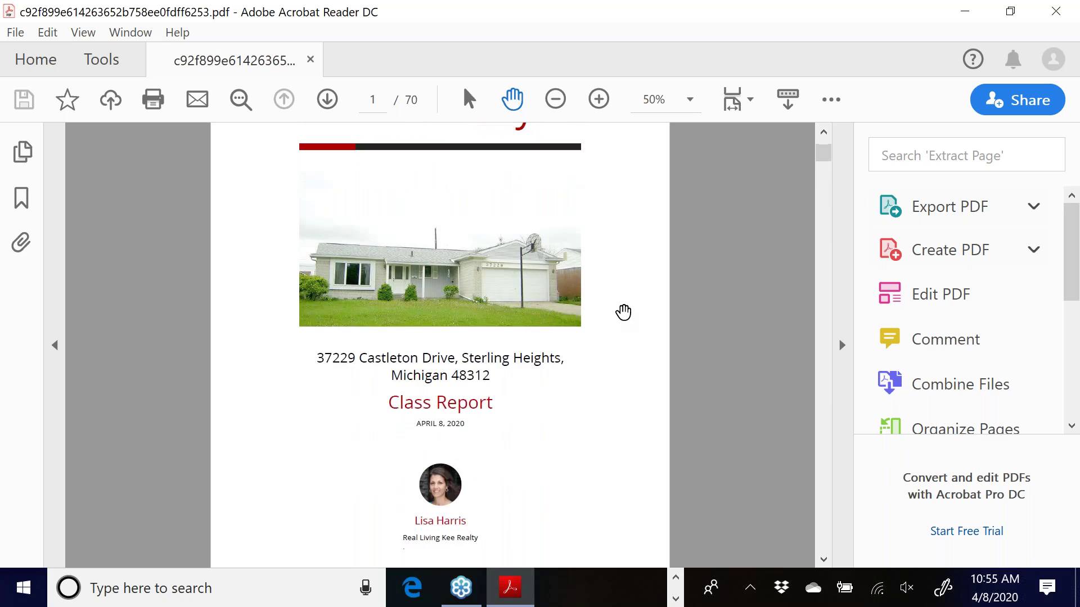
{"action": "left_click", "coordinate": [555, 99]}
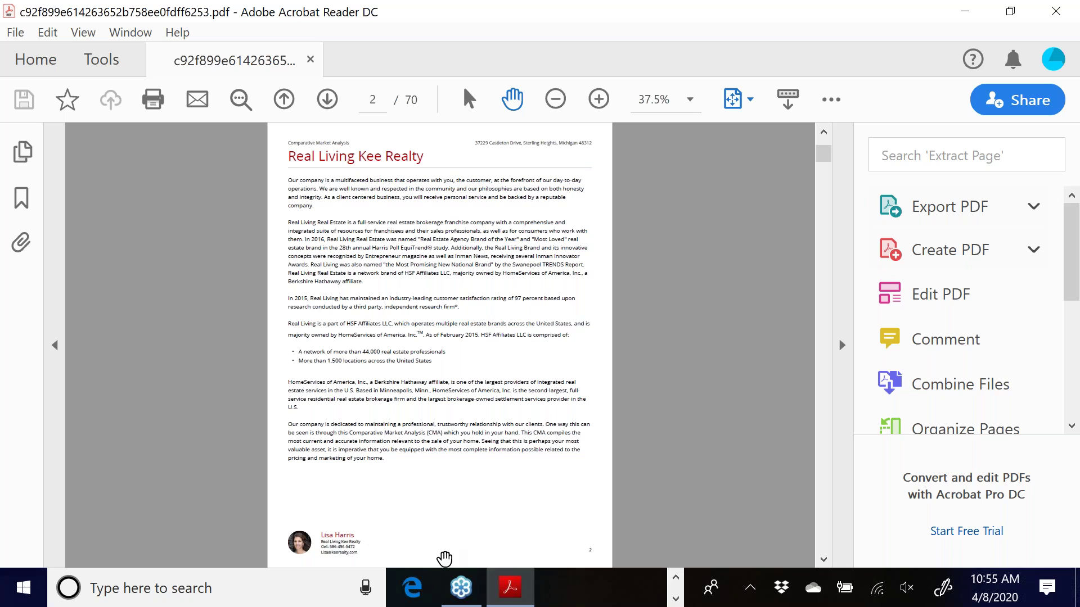
{"action": "left_click", "coordinate": [327, 100]}
{"action": "left_click", "coordinate": [328, 100]}
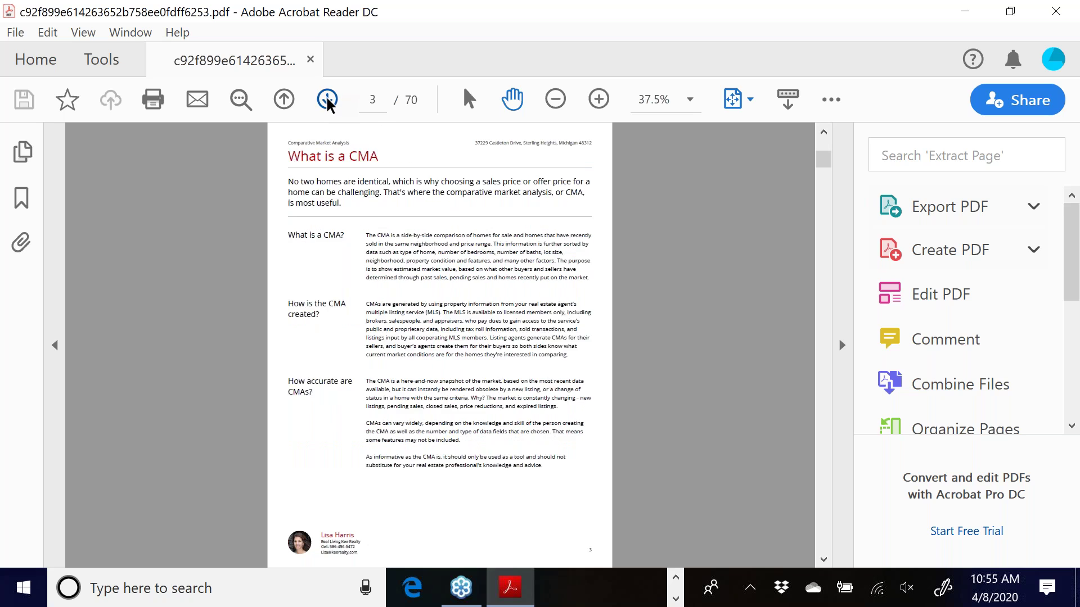
{"action": "left_click", "coordinate": [328, 100]}
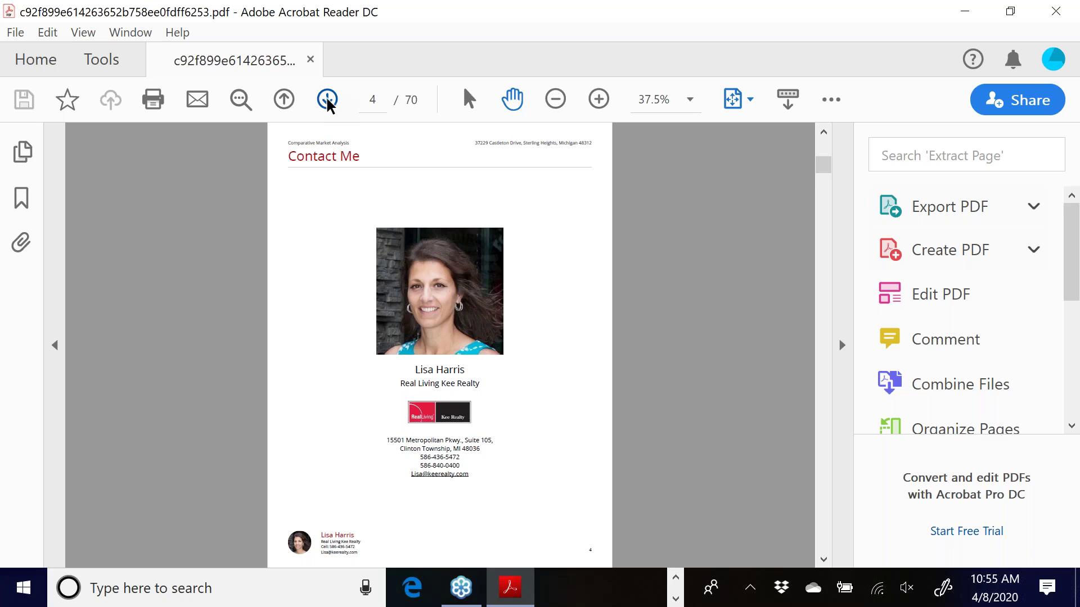
{"action": "left_click", "coordinate": [328, 100]}
{"action": "left_click", "coordinate": [327, 100]}
{"action": "left_click", "coordinate": [327, 101]}
{"action": "left_click", "coordinate": [327, 101]}
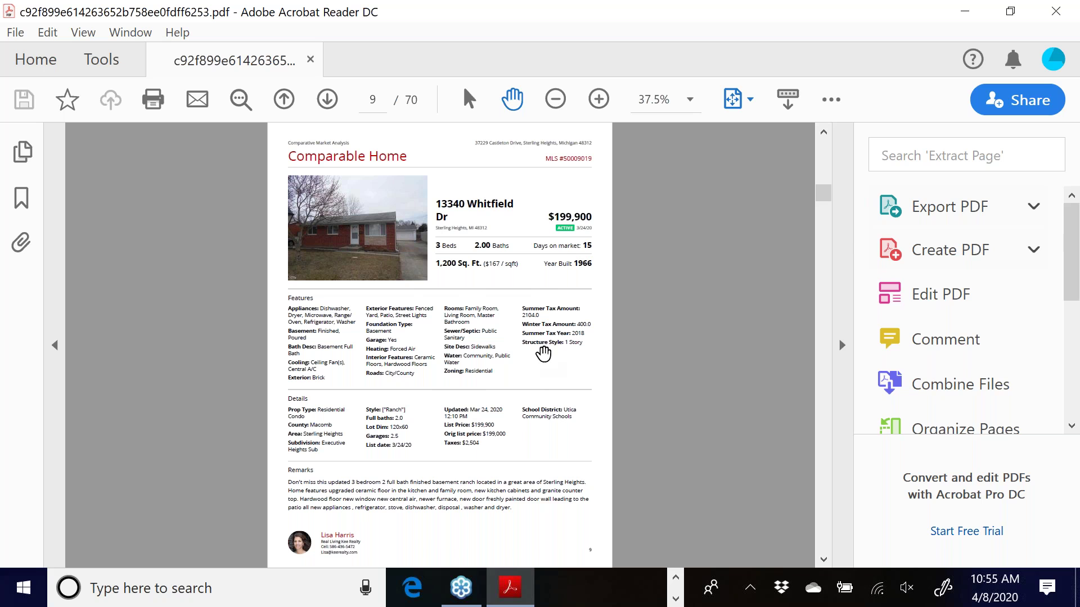
{"action": "left_click", "coordinate": [328, 100]}
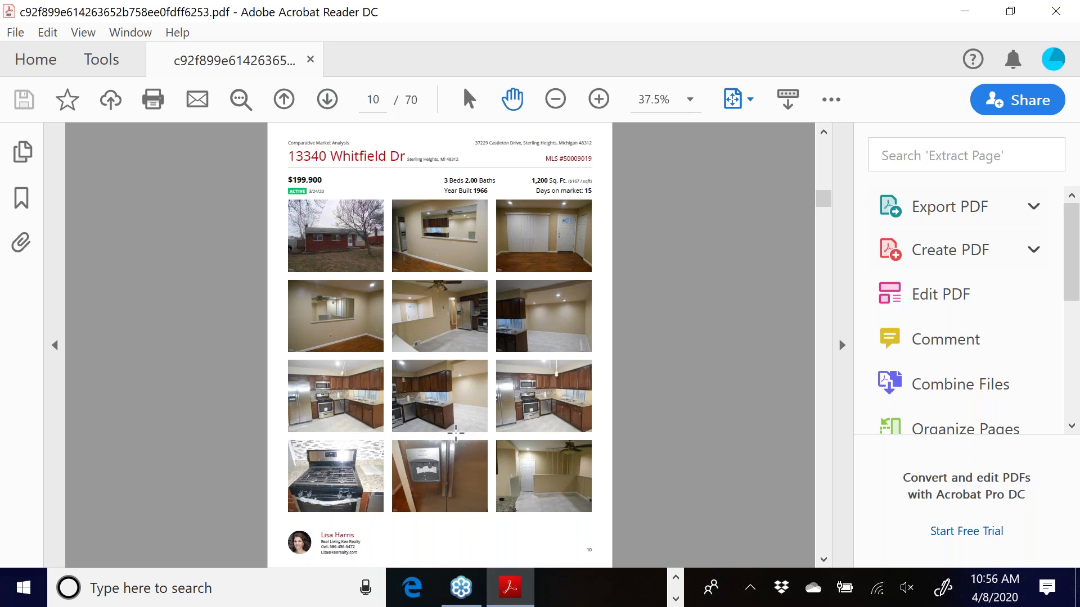
{"action": "left_click", "coordinate": [328, 100]}
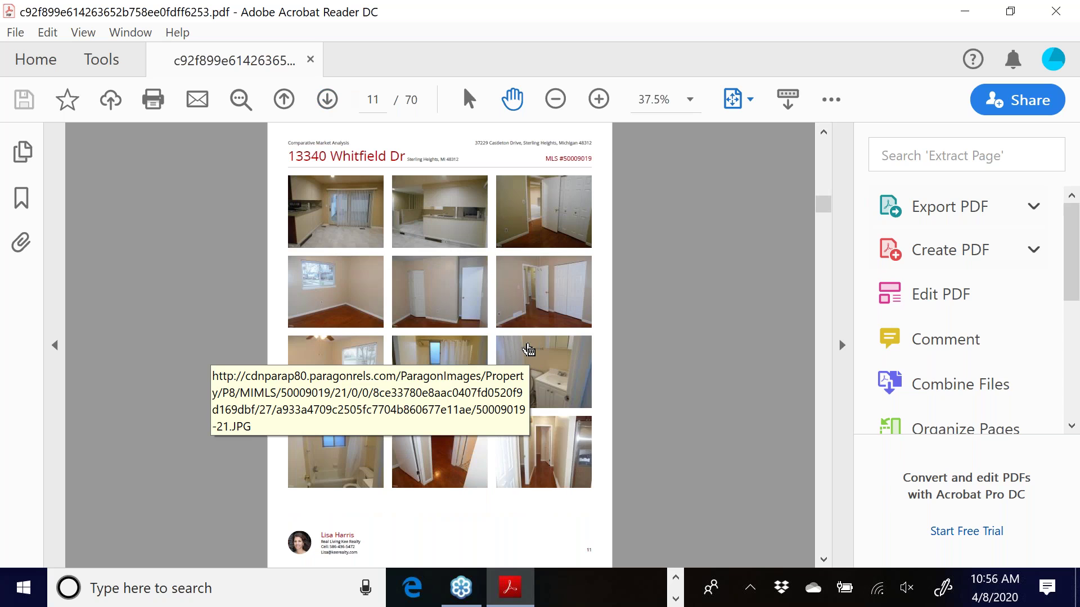
{"action": "left_click", "coordinate": [329, 103]}
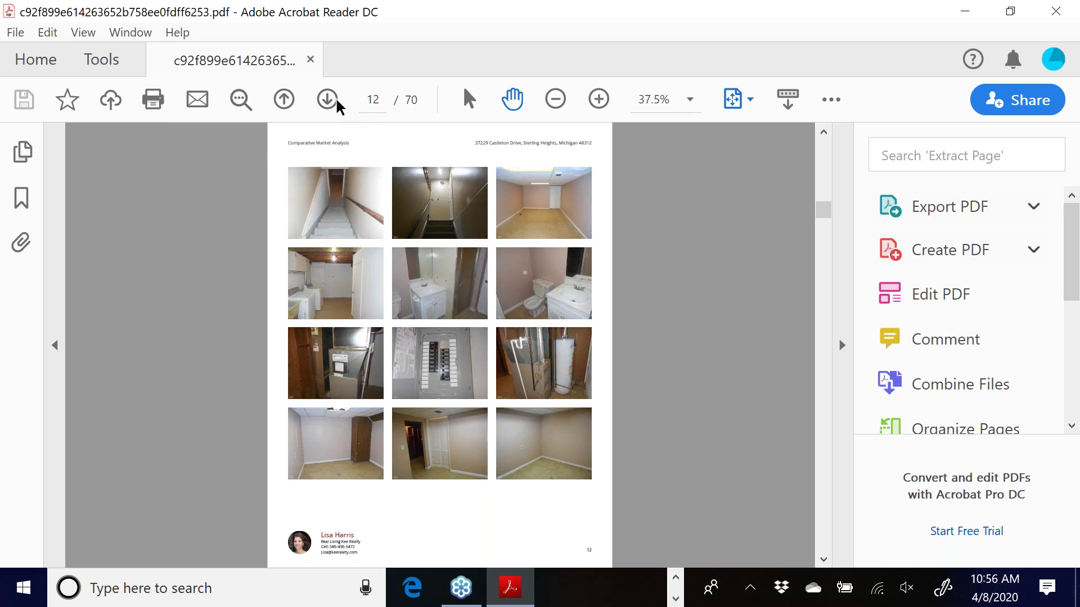
{"action": "left_click", "coordinate": [330, 98]}
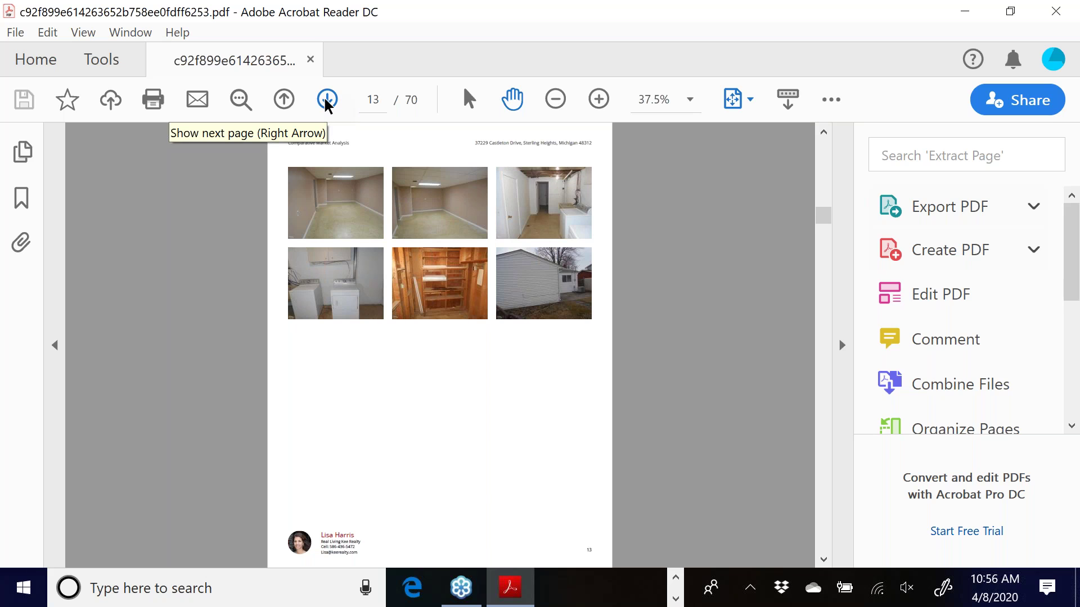
Continue paging past the Greenway and Barrington Dr photo pages to page 39
{"action": "left_click", "coordinate": [326, 103]}
{"action": "left_click", "coordinate": [327, 103]}
{"action": "left_click", "coordinate": [326, 103]}
{"action": "left_click", "coordinate": [326, 103]}
{"action": "left_click", "coordinate": [326, 103]}
{"action": "left_click", "coordinate": [326, 103]}
{"action": "left_click", "coordinate": [327, 102]}
{"action": "left_click", "coordinate": [326, 103]}
{"action": "left_click", "coordinate": [325, 101]}
{"action": "left_click", "coordinate": [325, 101]}
{"action": "left_click", "coordinate": [325, 102]}
{"action": "left_click", "coordinate": [325, 101]}
{"action": "left_click", "coordinate": [325, 101]}
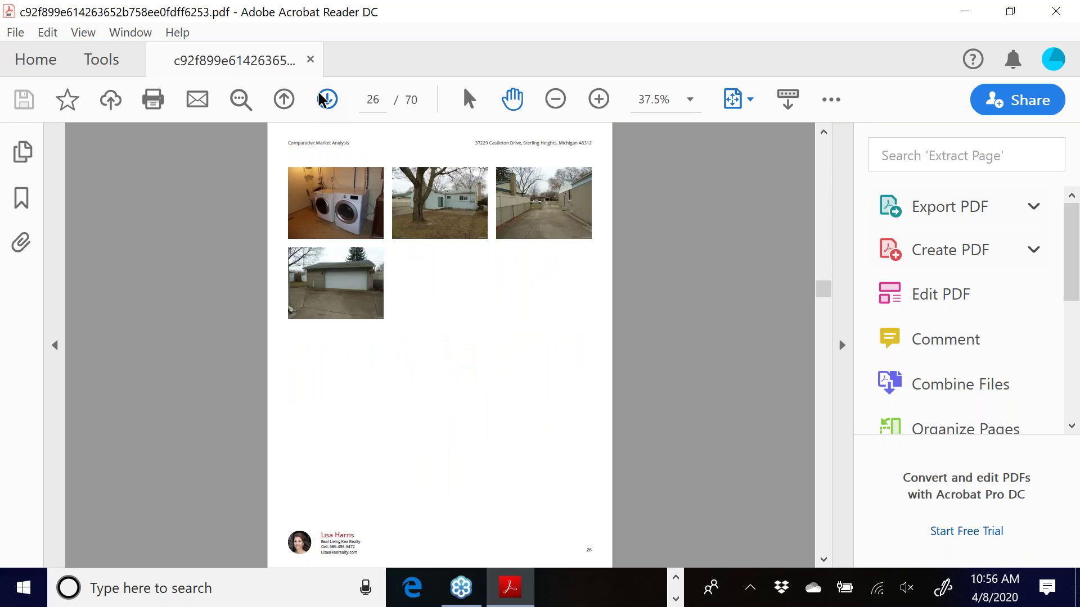
{"action": "left_click", "coordinate": [326, 101]}
{"action": "left_click", "coordinate": [325, 101]}
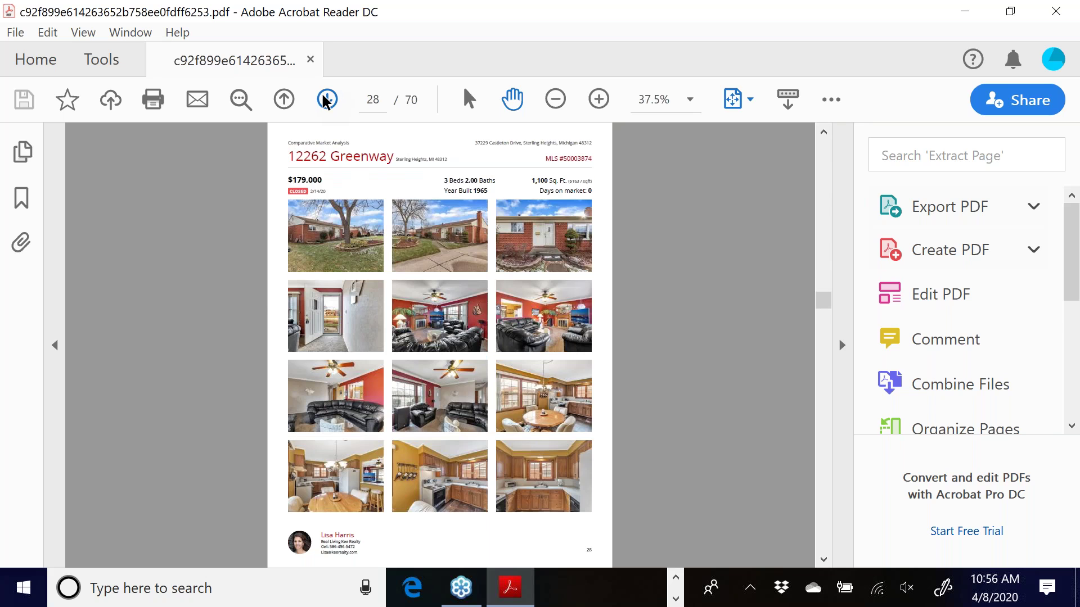
{"action": "left_click", "coordinate": [326, 102]}
{"action": "left_click", "coordinate": [325, 101]}
{"action": "left_click", "coordinate": [325, 101]}
{"action": "left_click", "coordinate": [325, 101]}
{"action": "left_click", "coordinate": [326, 101]}
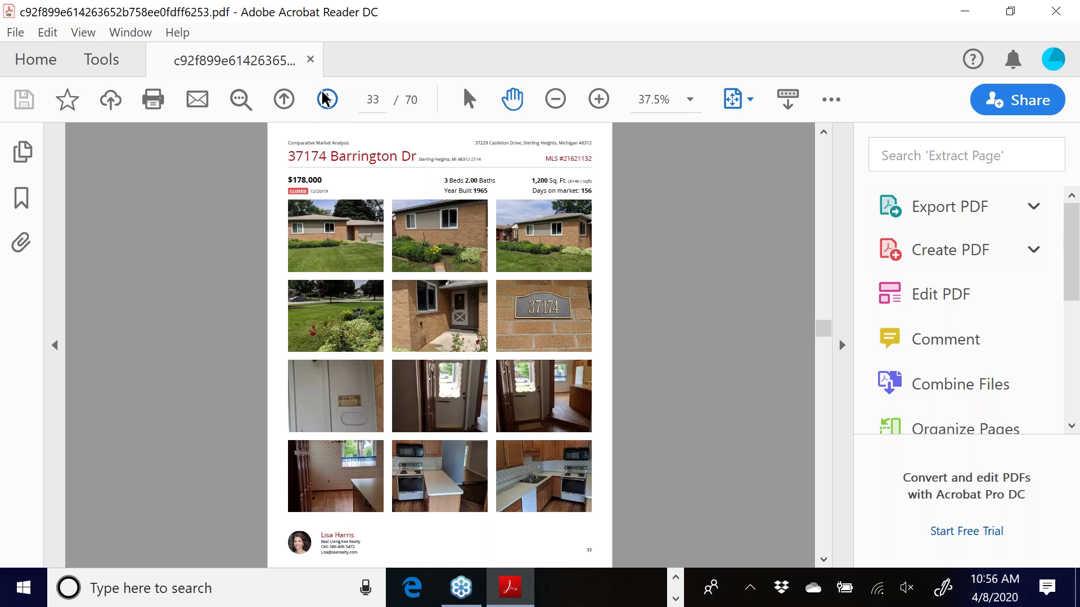
{"action": "left_click", "coordinate": [325, 99]}
{"action": "left_click", "coordinate": [325, 100]}
{"action": "left_click", "coordinate": [325, 100]}
{"action": "left_click", "coordinate": [325, 99]}
{"action": "left_click", "coordinate": [325, 99]}
{"action": "left_click", "coordinate": [325, 100]}
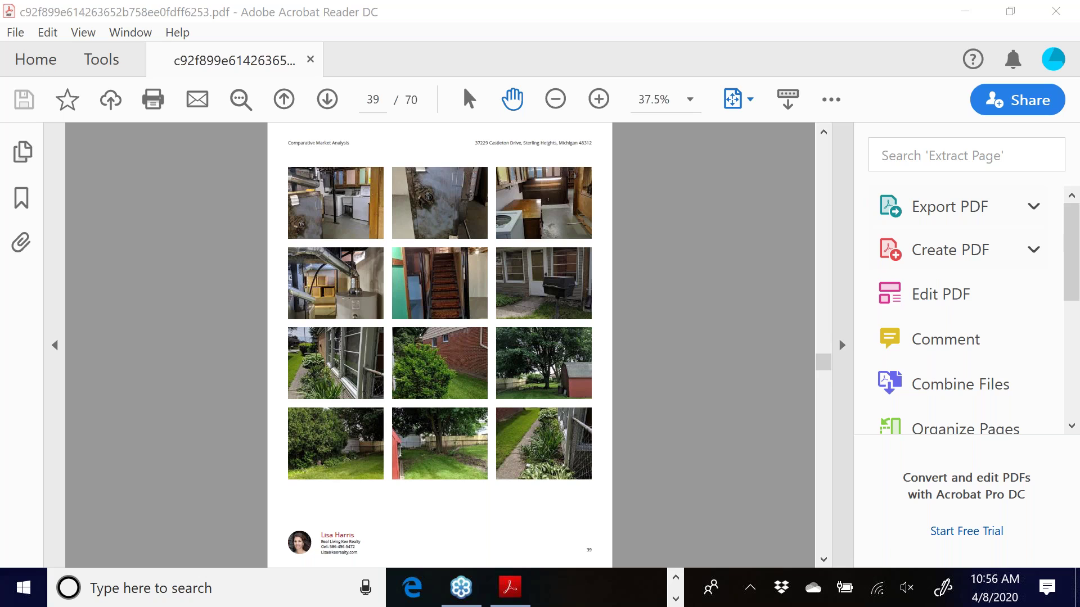
Drag the PDF scrollbar down to page 44
{"action": "left_click_drag", "start_coordinate": [825, 366], "coordinate": [824, 394]}
{"action": "scroll", "coordinate": [748, 279], "scroll_direction": "down", "scroll_amount": 12}
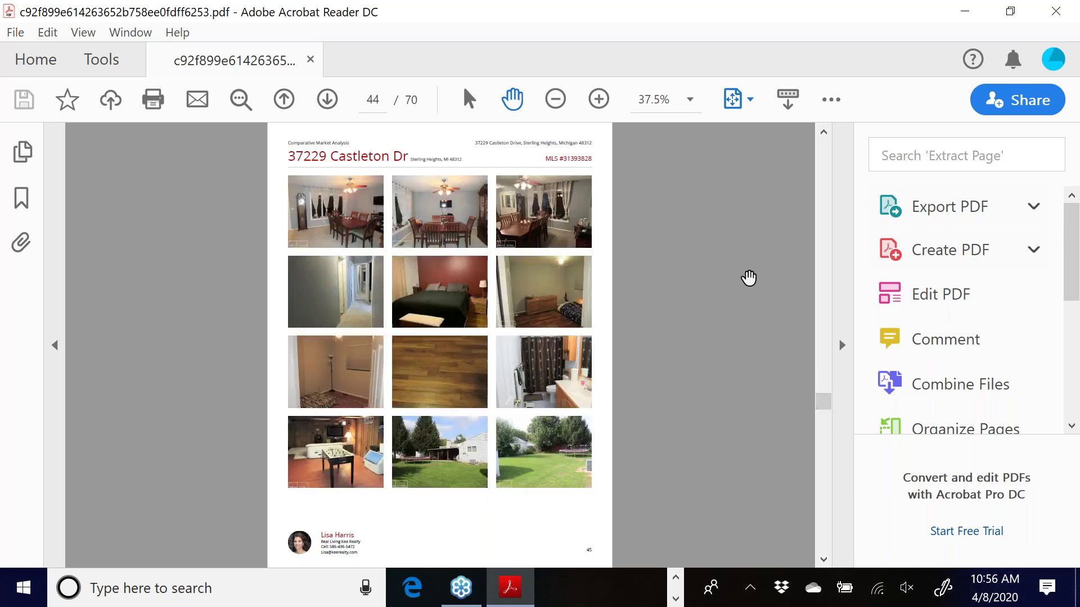
{"action": "scroll", "coordinate": [527, 322], "scroll_direction": "up", "scroll_amount": 1}
{"action": "scroll", "coordinate": [622, 297], "scroll_direction": "down", "scroll_amount": 1}
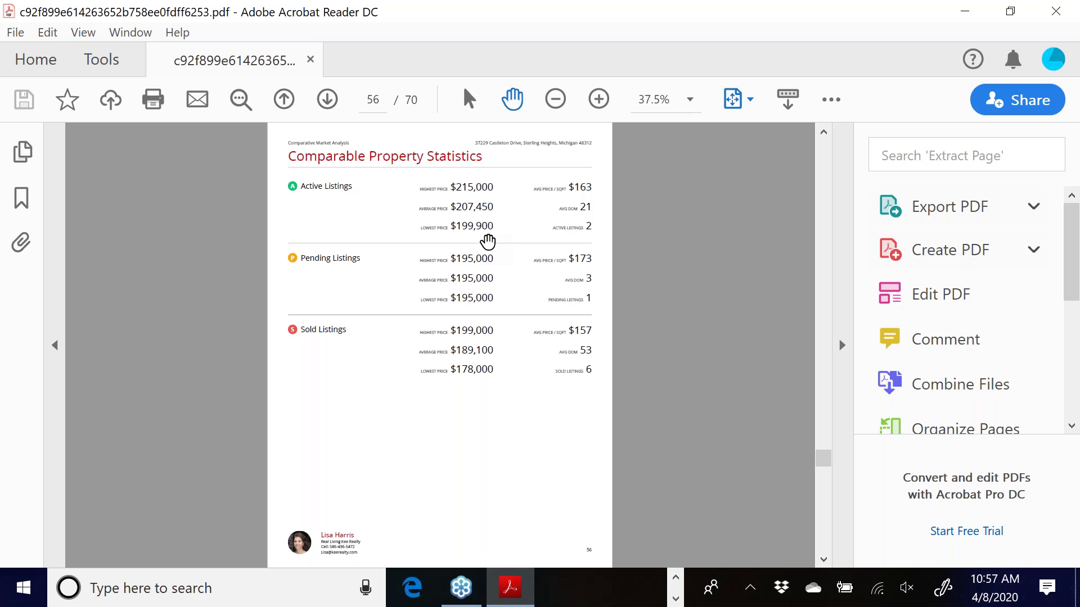
Review the Sold Property Analysis, Marketing Action Plan and Commission Distribution pages
{"action": "left_click", "coordinate": [327, 100]}
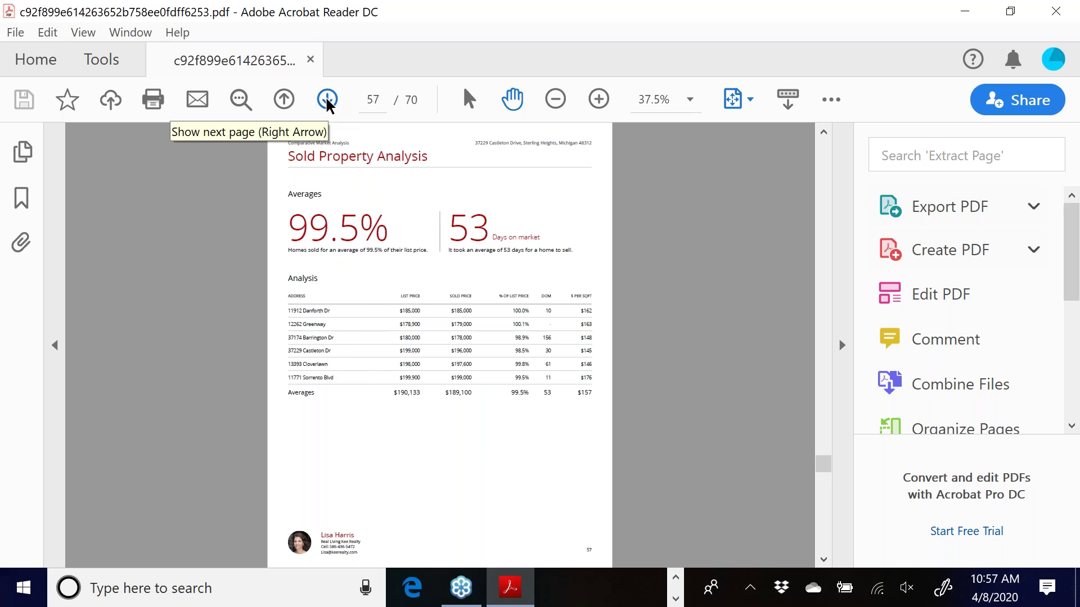
{"action": "left_click", "coordinate": [327, 103]}
{"action": "left_click", "coordinate": [327, 101]}
{"action": "left_click", "coordinate": [284, 100]}
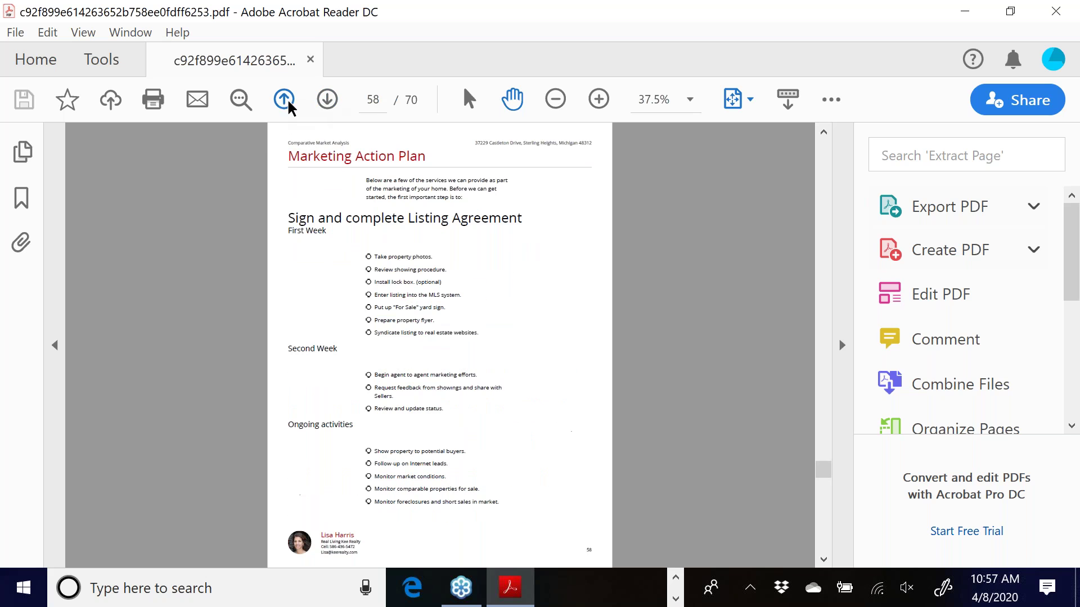
{"action": "left_click", "coordinate": [329, 101]}
{"action": "left_click", "coordinate": [329, 101]}
{"action": "left_click", "coordinate": [328, 101]}
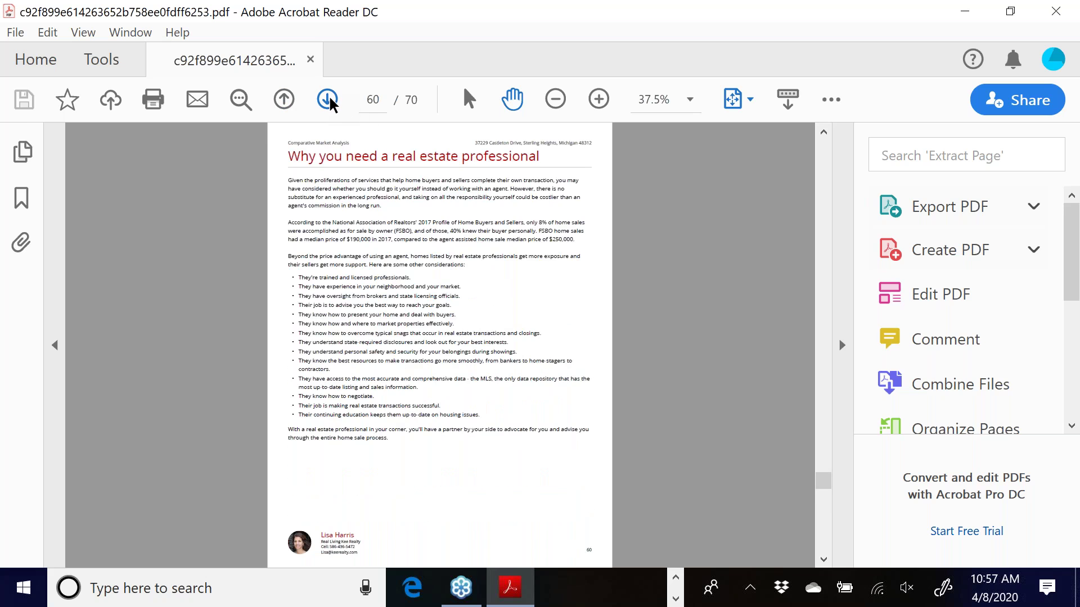
Page through the seller-guide pages from Intelligent Pricing to CMAs vs Appraisals
{"action": "left_click", "coordinate": [329, 102]}
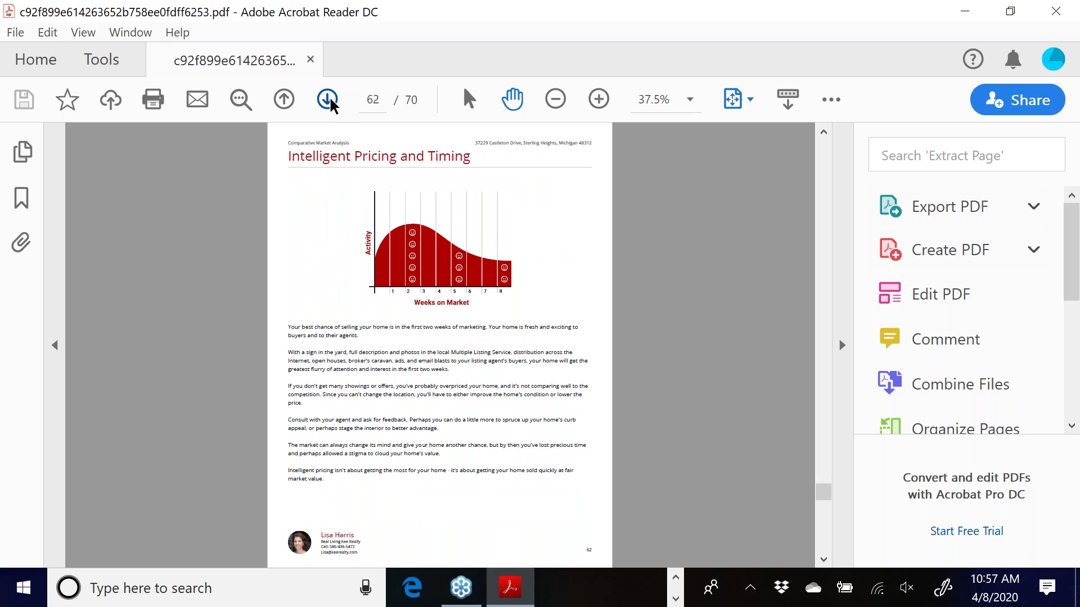
{"action": "left_click", "coordinate": [328, 102]}
{"action": "left_click", "coordinate": [328, 101]}
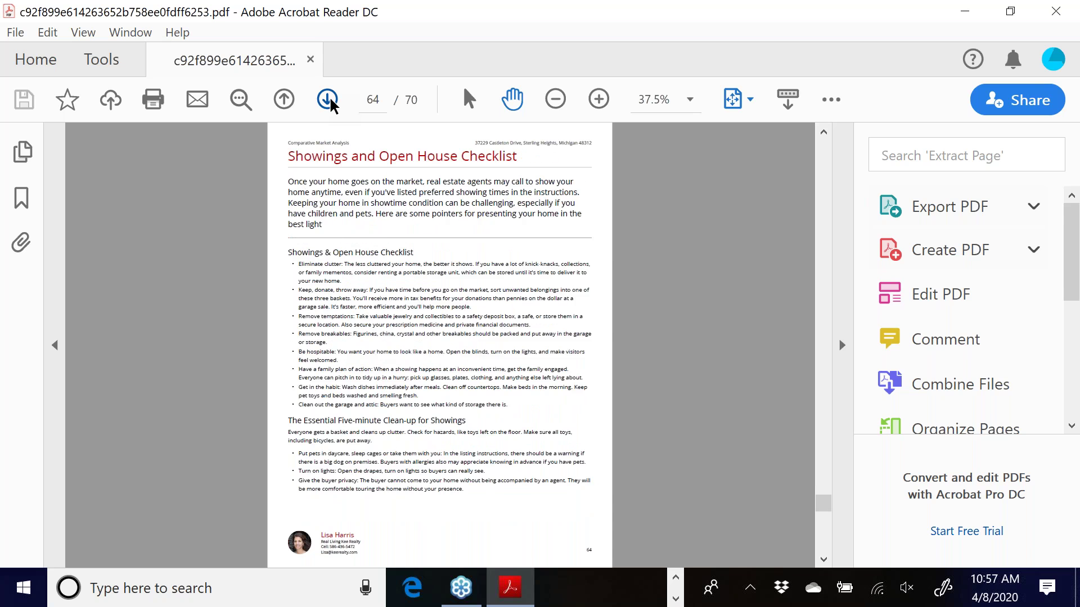
{"action": "left_click", "coordinate": [329, 101]}
{"action": "left_click", "coordinate": [329, 101]}
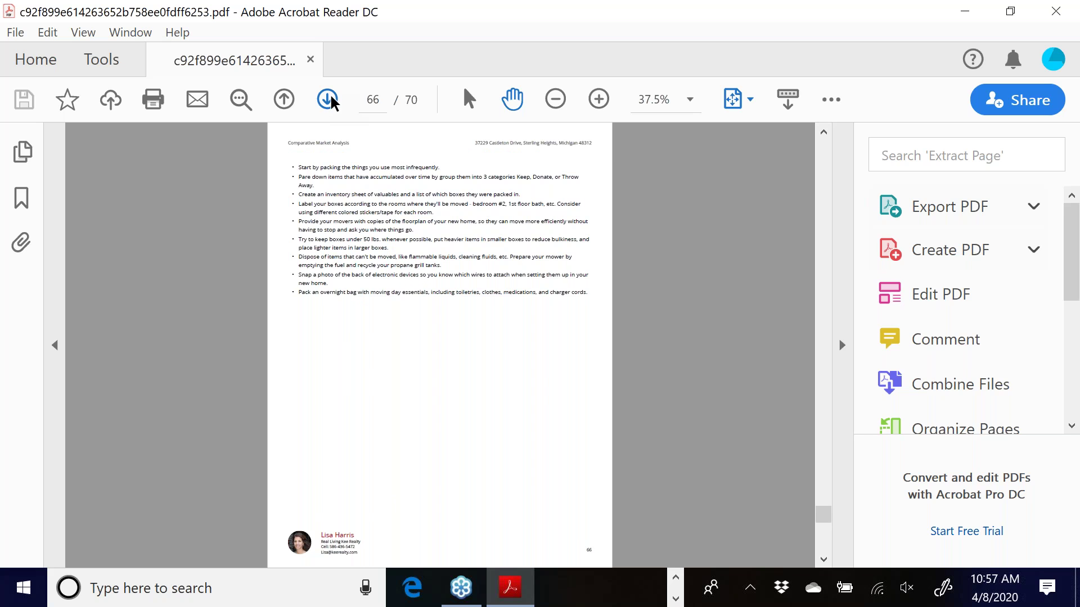
{"action": "left_click", "coordinate": [329, 101]}
{"action": "left_click", "coordinate": [329, 101]}
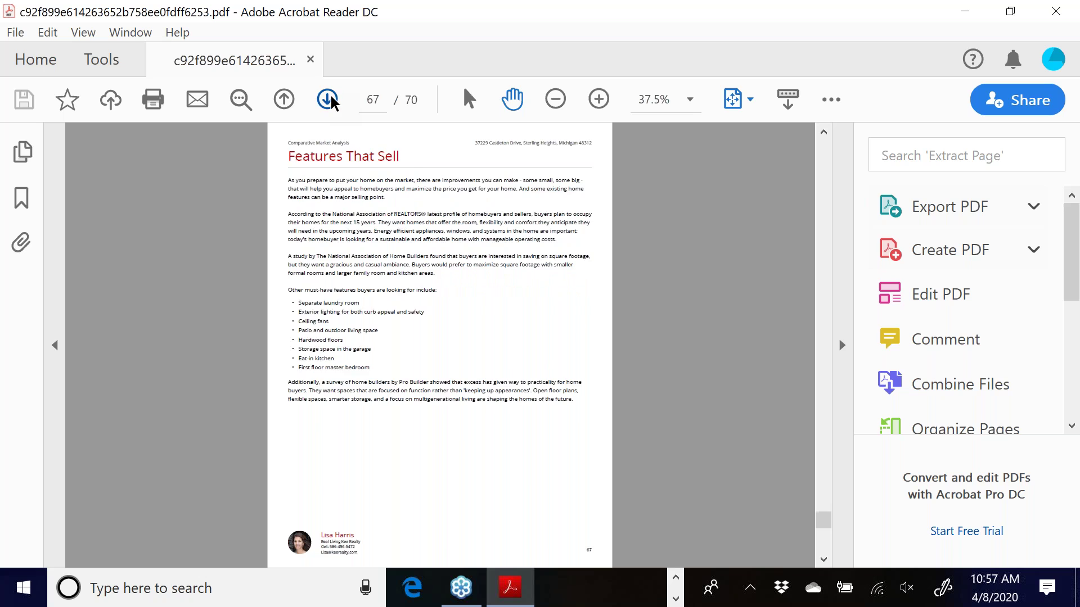
{"action": "left_click", "coordinate": [329, 102]}
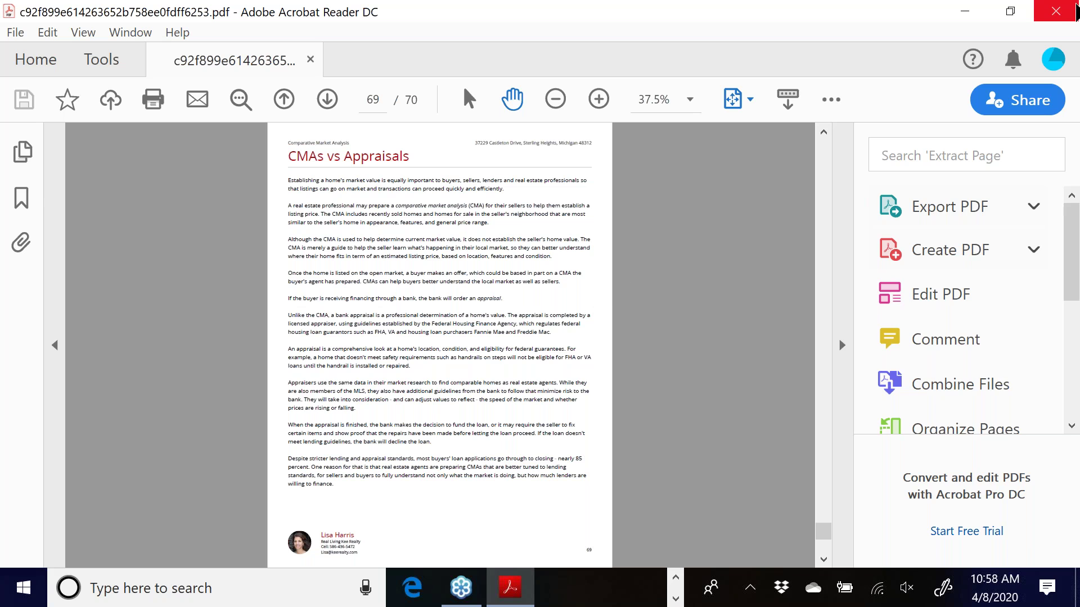
Close Acrobat Reader and the PDF tab, returning to the Cloud CMA reports window
{"action": "left_click", "coordinate": [1067, 12]}
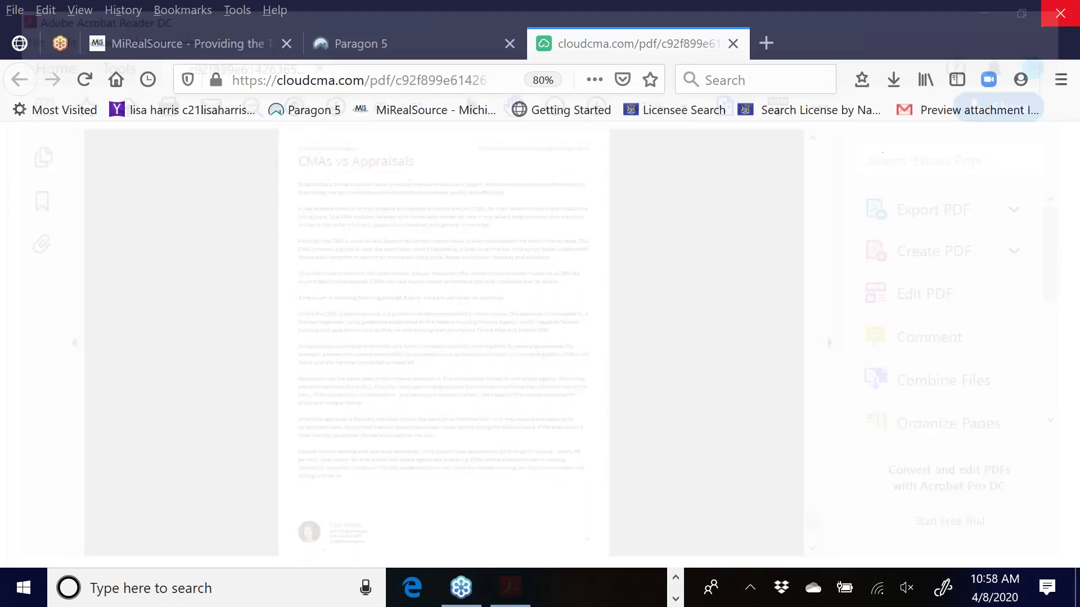
{"action": "left_click", "coordinate": [732, 44]}
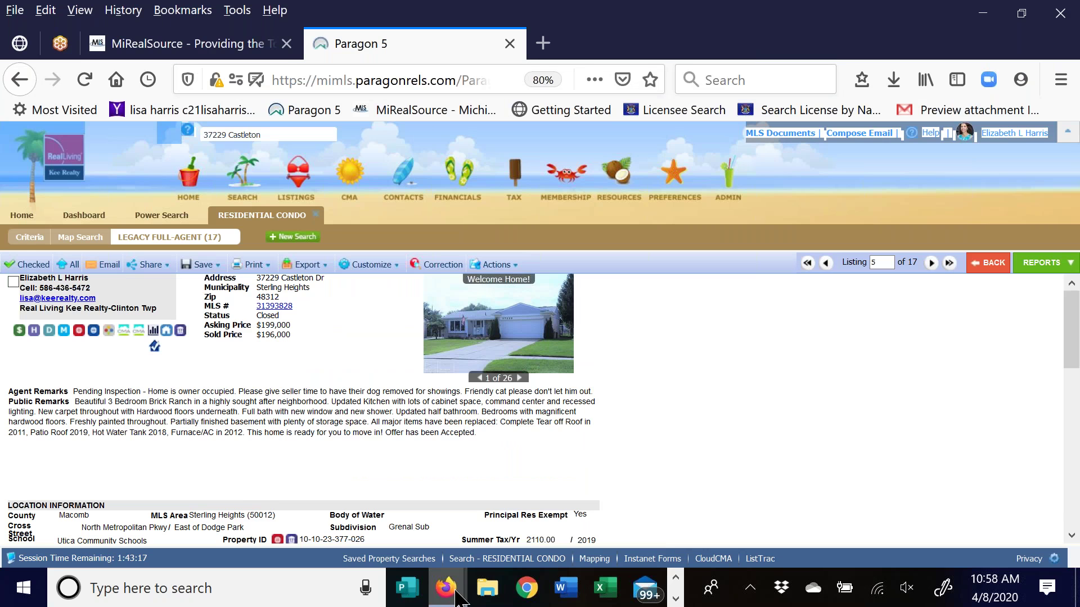
{"action": "mouse_move", "coordinate": [454, 597]}
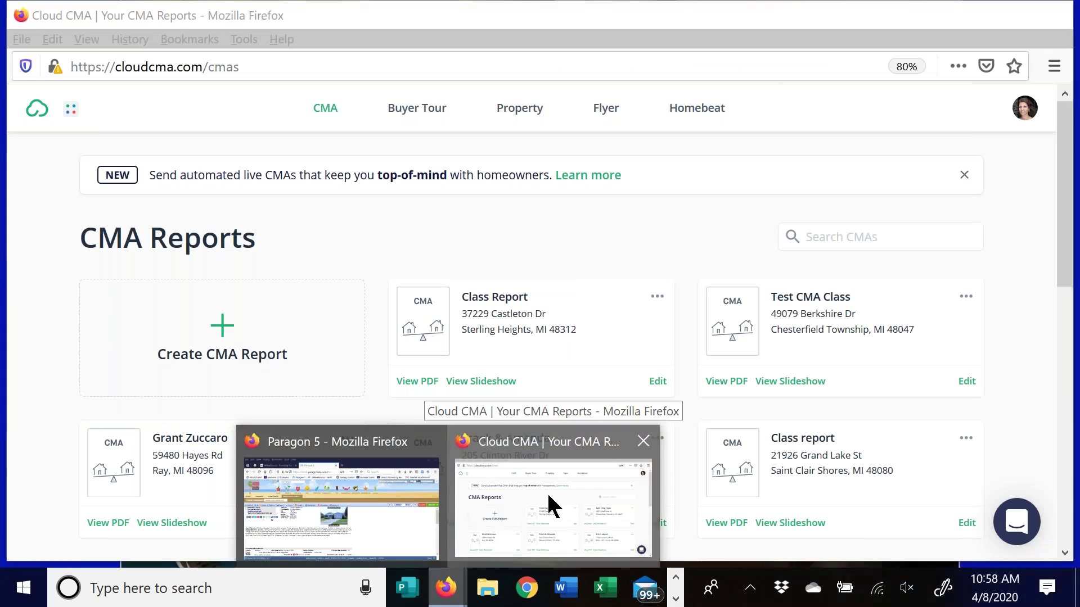
{"action": "left_click", "coordinate": [547, 492]}
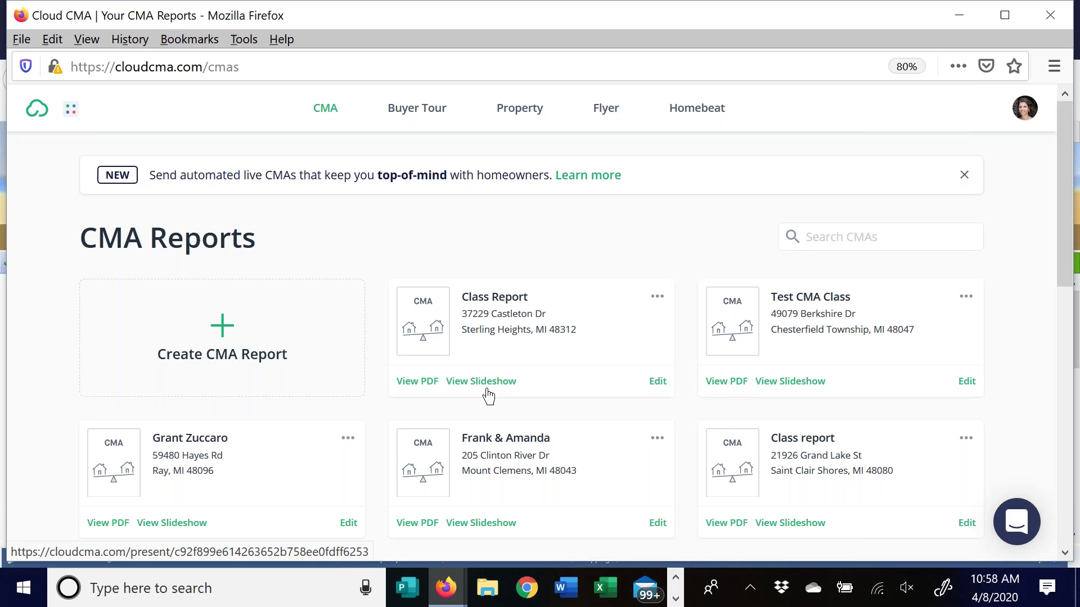
Launch the Class Report slideshow and advance through agent, map and Sold Homes slides
{"action": "left_click", "coordinate": [487, 382]}
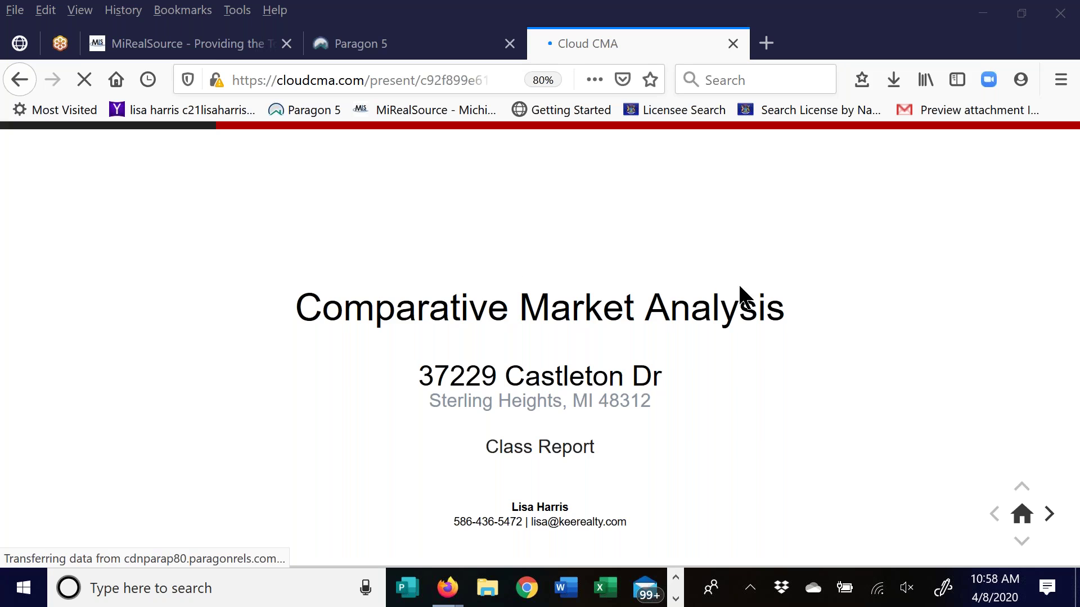
{"action": "left_click", "coordinate": [1050, 519]}
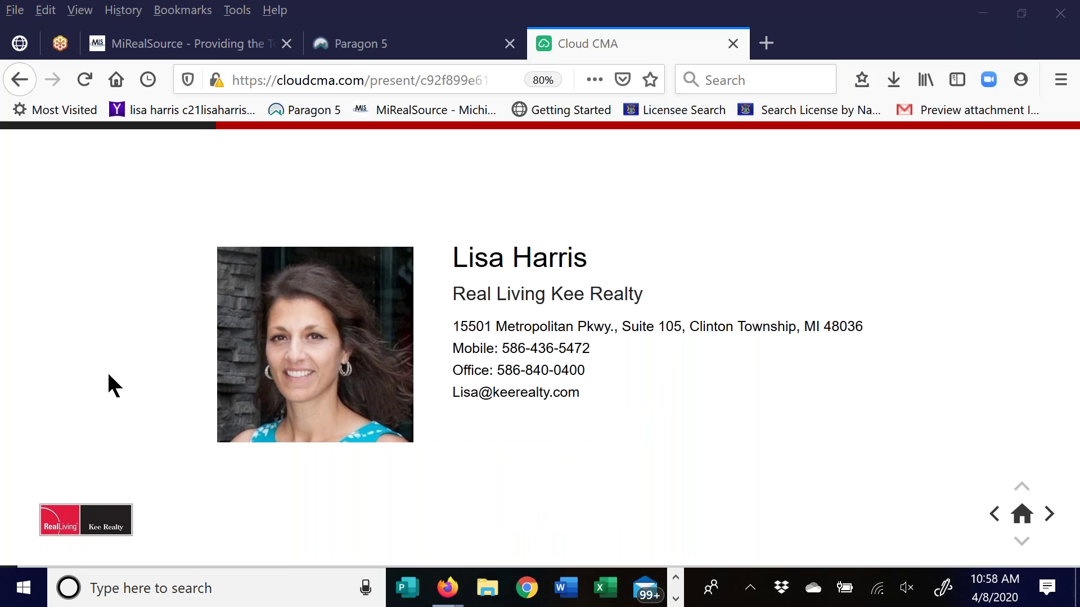
{"action": "left_click", "coordinate": [1049, 518]}
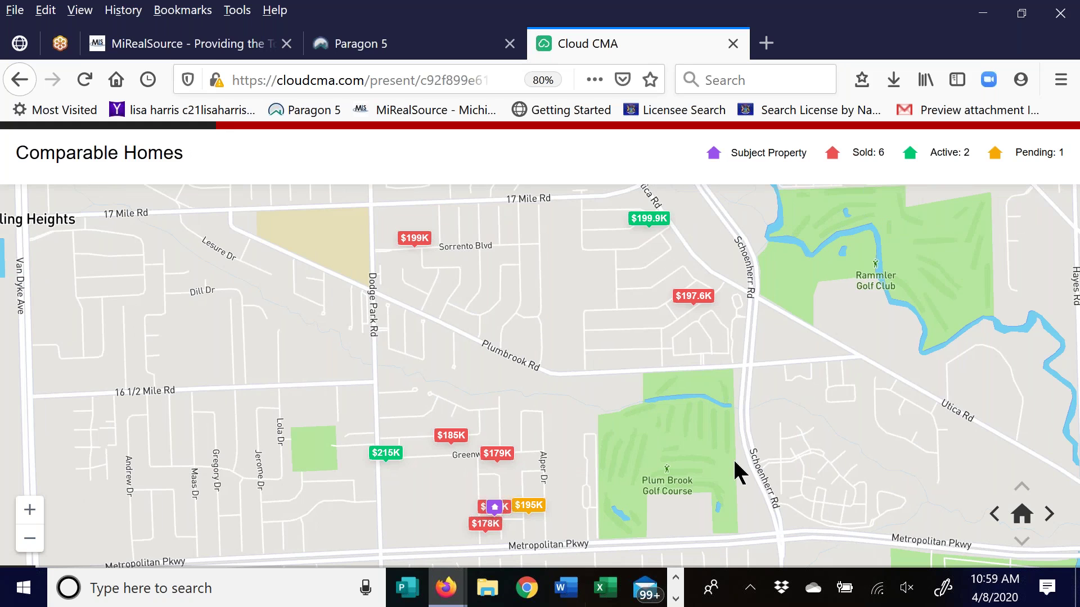
{"action": "left_click", "coordinate": [1048, 515]}
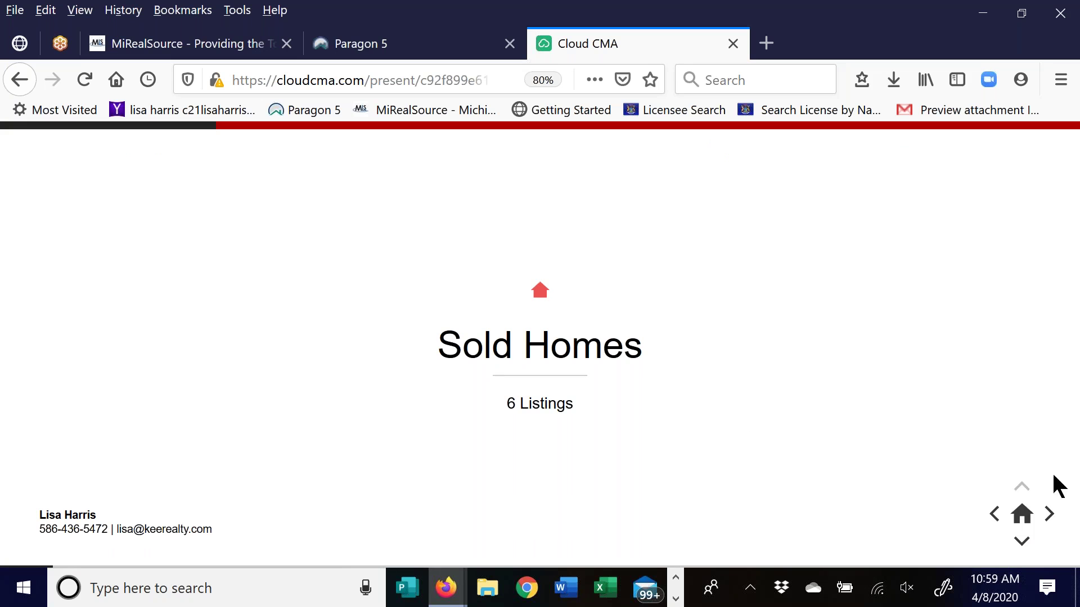
{"action": "left_click", "coordinate": [1021, 543]}
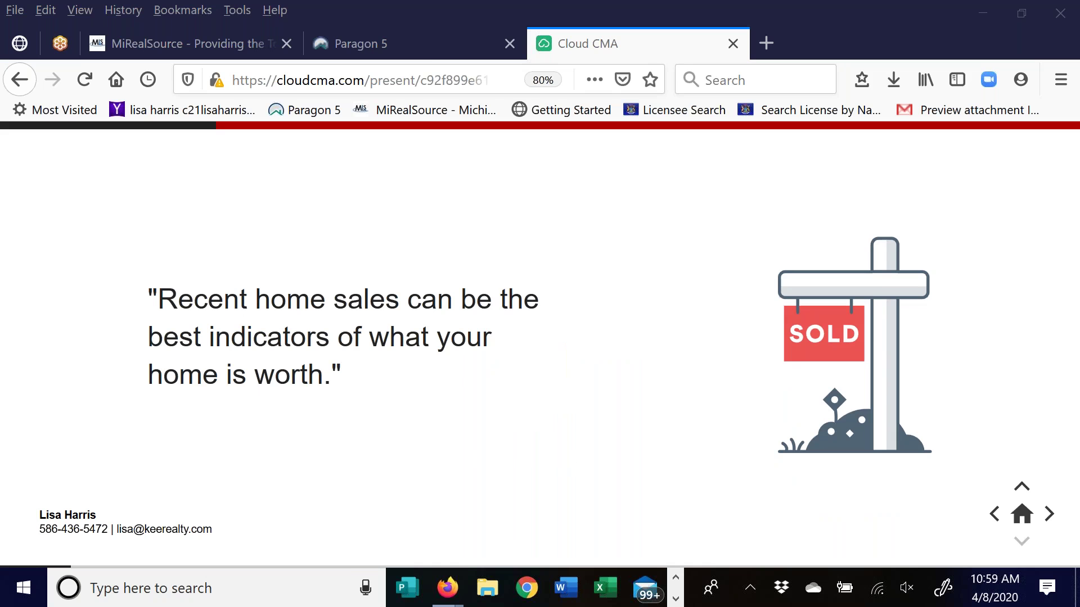
{"action": "left_click", "coordinate": [1049, 514]}
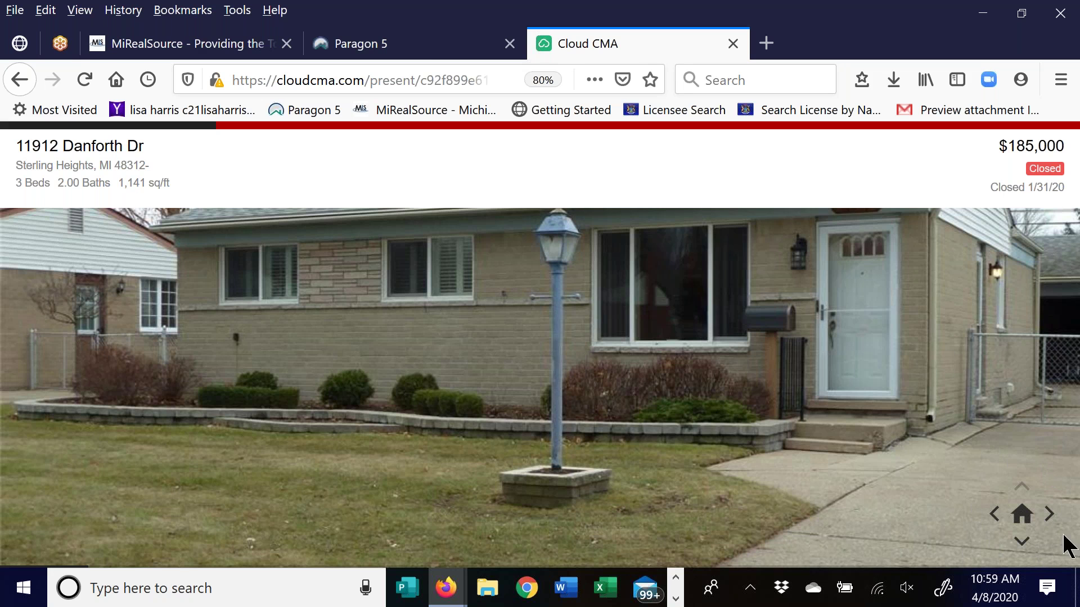
{"action": "left_click", "coordinate": [1020, 548]}
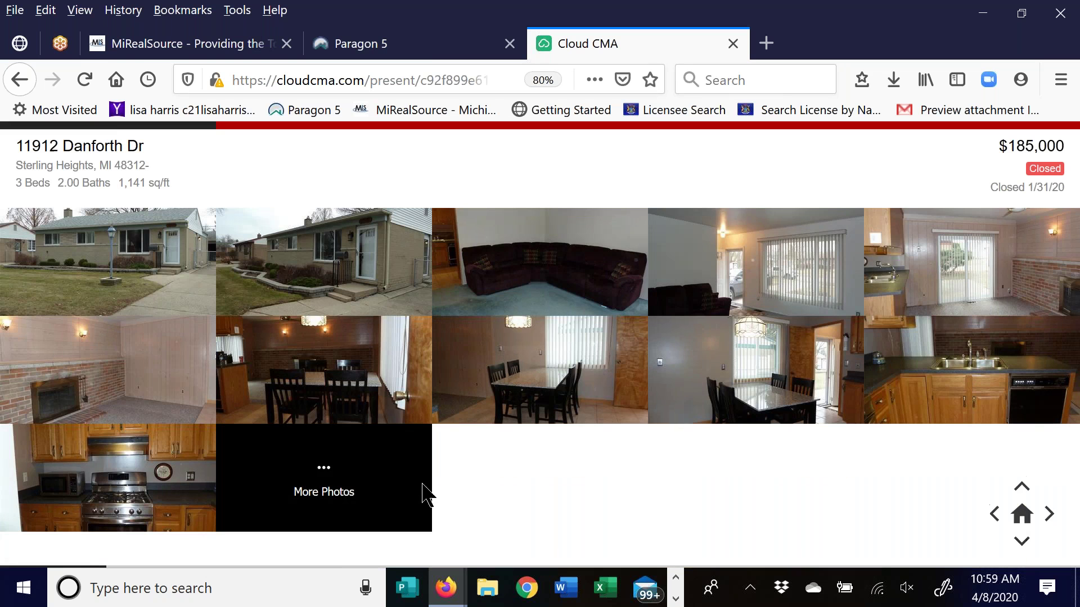
{"action": "left_click", "coordinate": [1022, 548]}
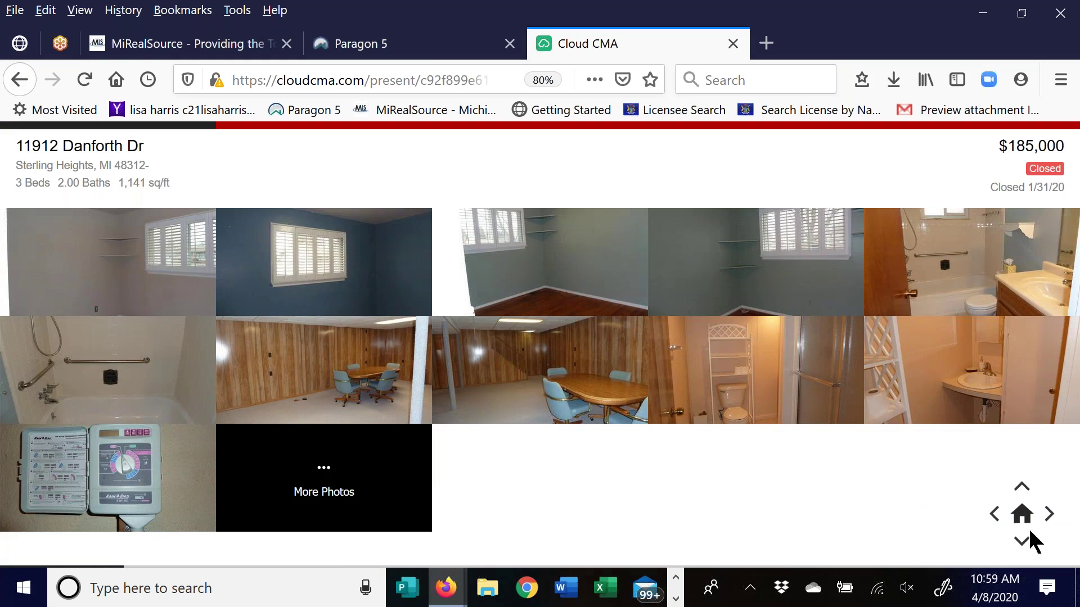
{"action": "left_click", "coordinate": [1022, 542]}
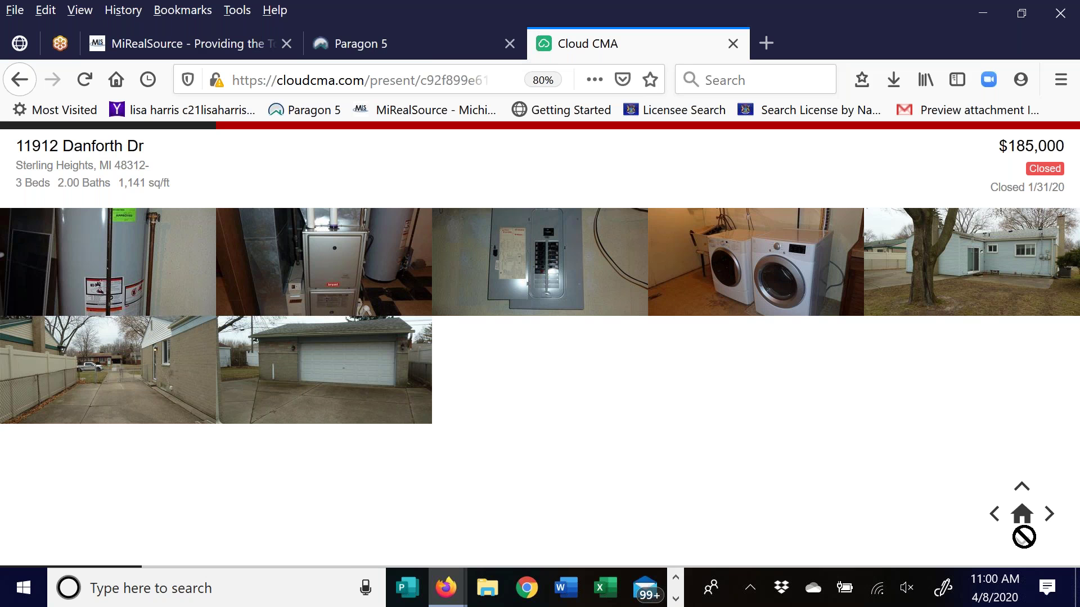
{"action": "left_click", "coordinate": [1049, 517]}
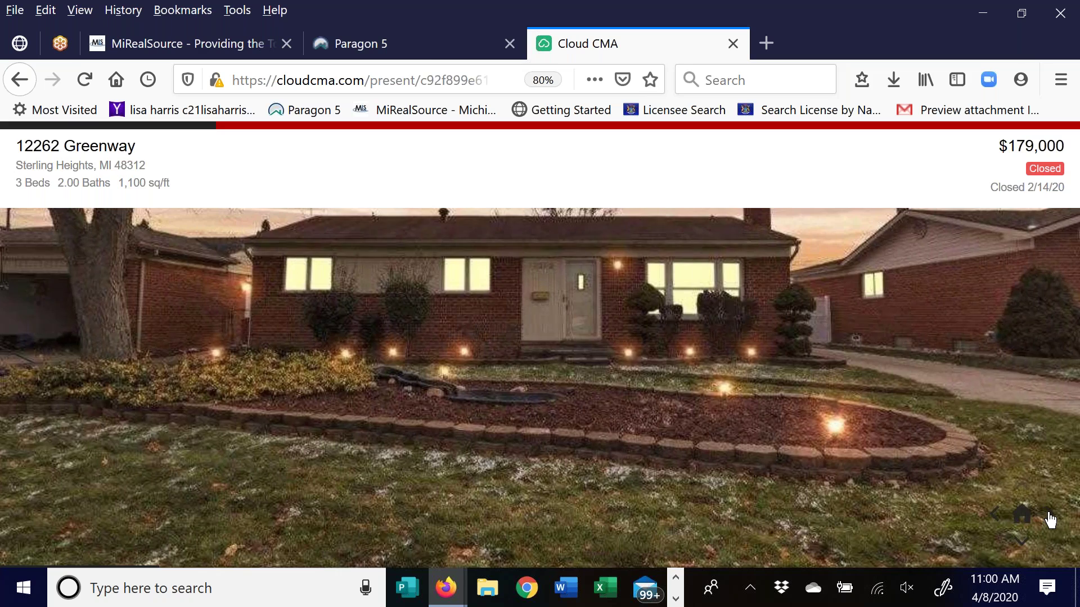
{"action": "left_click", "coordinate": [1049, 517]}
{"action": "left_click", "coordinate": [1050, 516]}
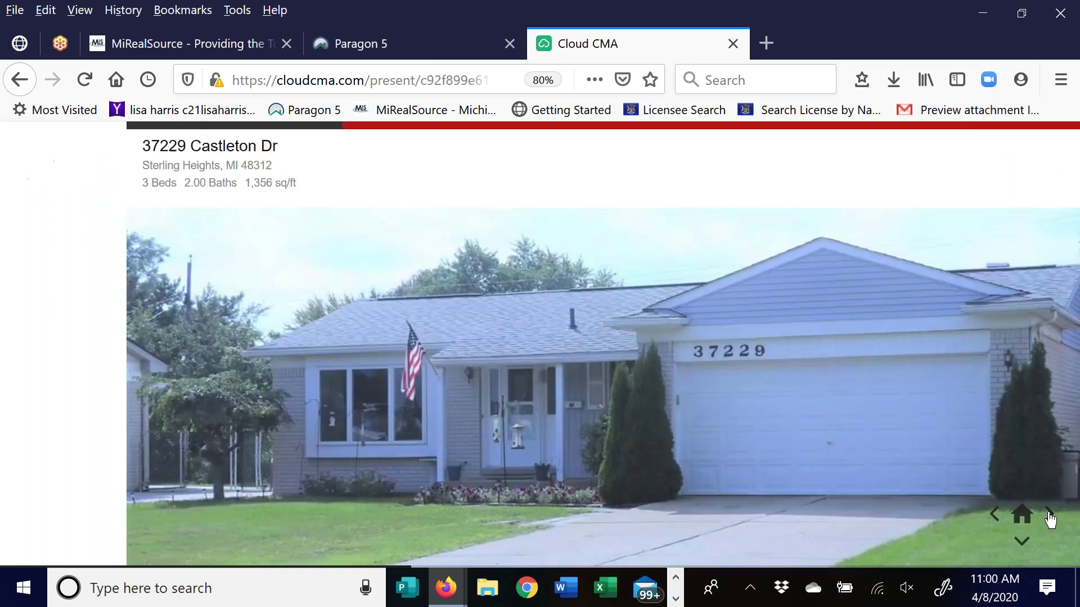
{"action": "left_click", "coordinate": [1022, 544]}
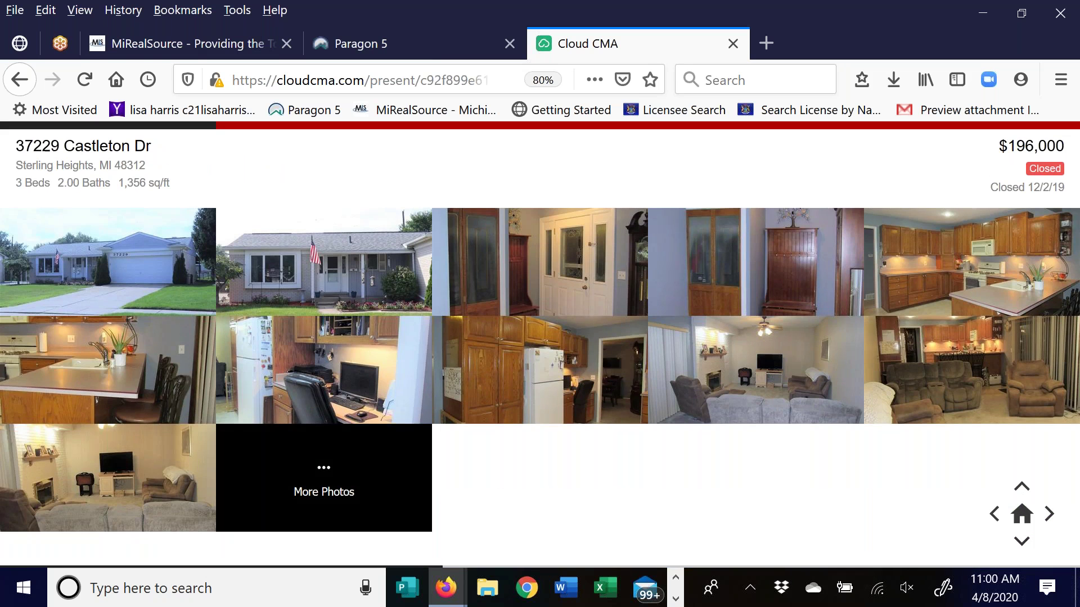
{"action": "left_click", "coordinate": [1050, 526]}
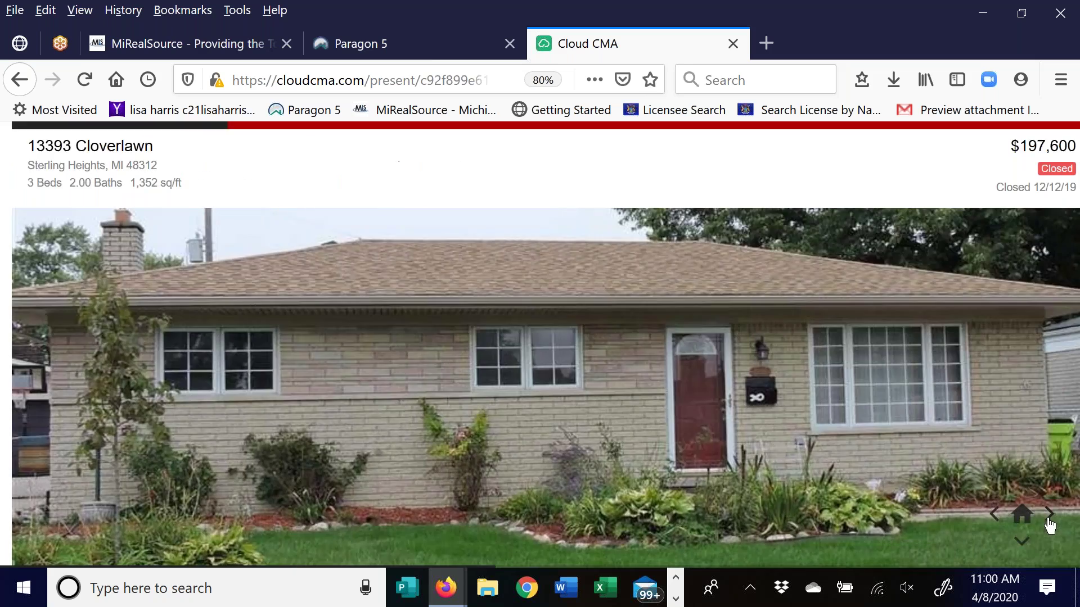
{"action": "left_click", "coordinate": [1049, 526]}
{"action": "left_click", "coordinate": [1050, 526]}
{"action": "left_click", "coordinate": [1049, 525]}
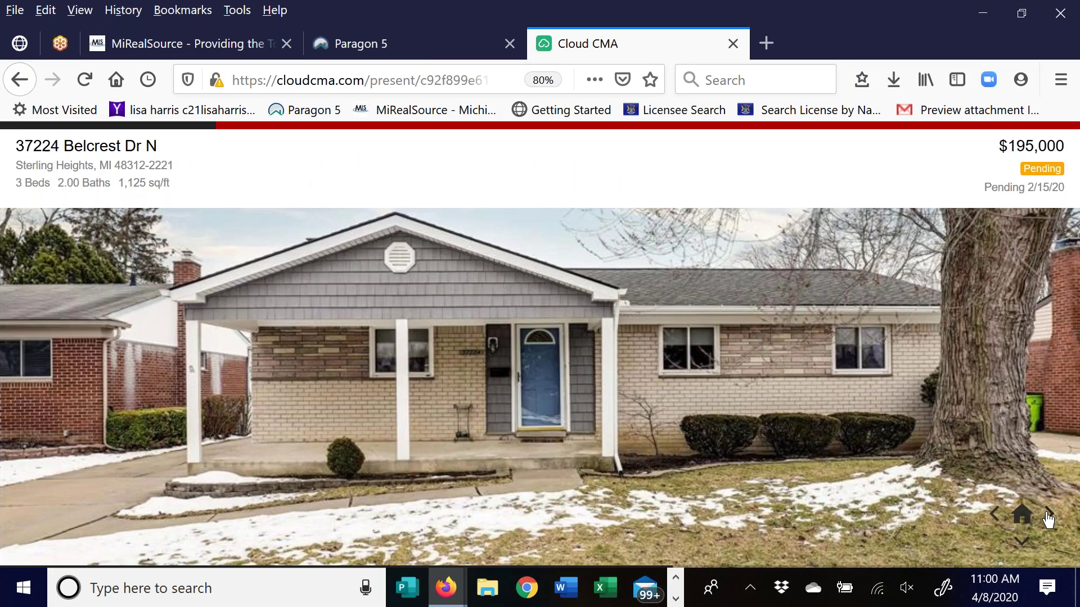
{"action": "left_click", "coordinate": [1049, 526]}
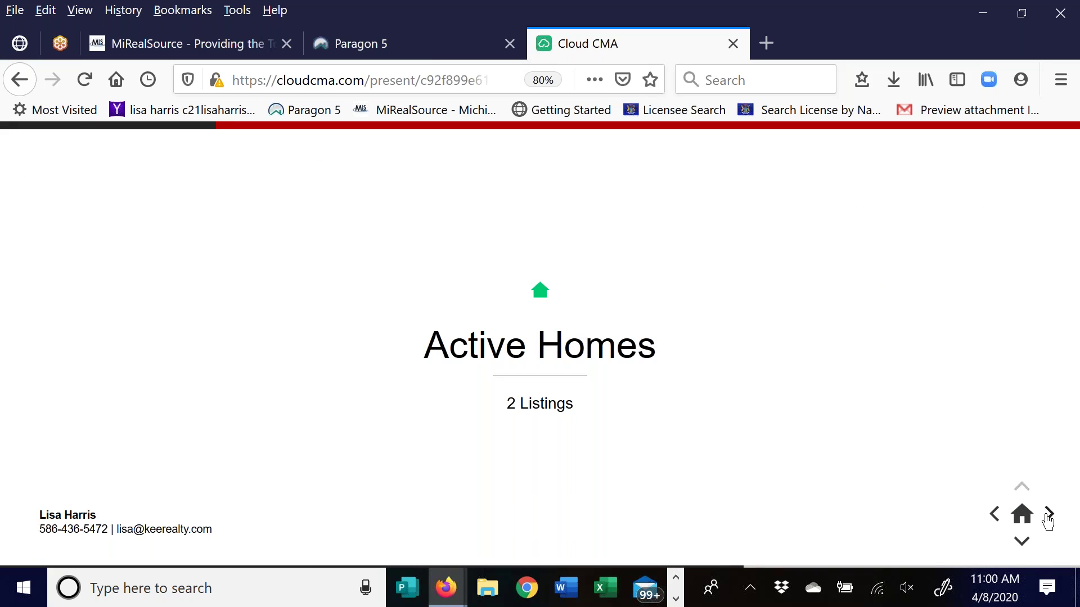
Advance through the Whitfield and Dodge Park listings to the Suggested List Price slide
{"action": "left_click", "coordinate": [1048, 520]}
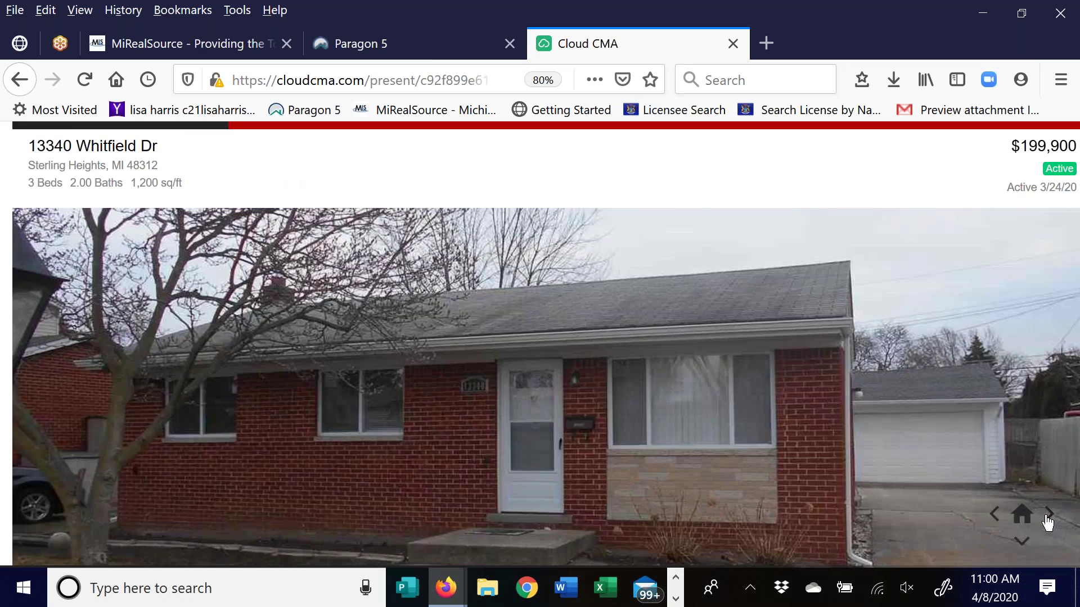
{"action": "left_click", "coordinate": [1047, 517]}
{"action": "left_click", "coordinate": [1047, 518]}
{"action": "left_click", "coordinate": [1048, 517]}
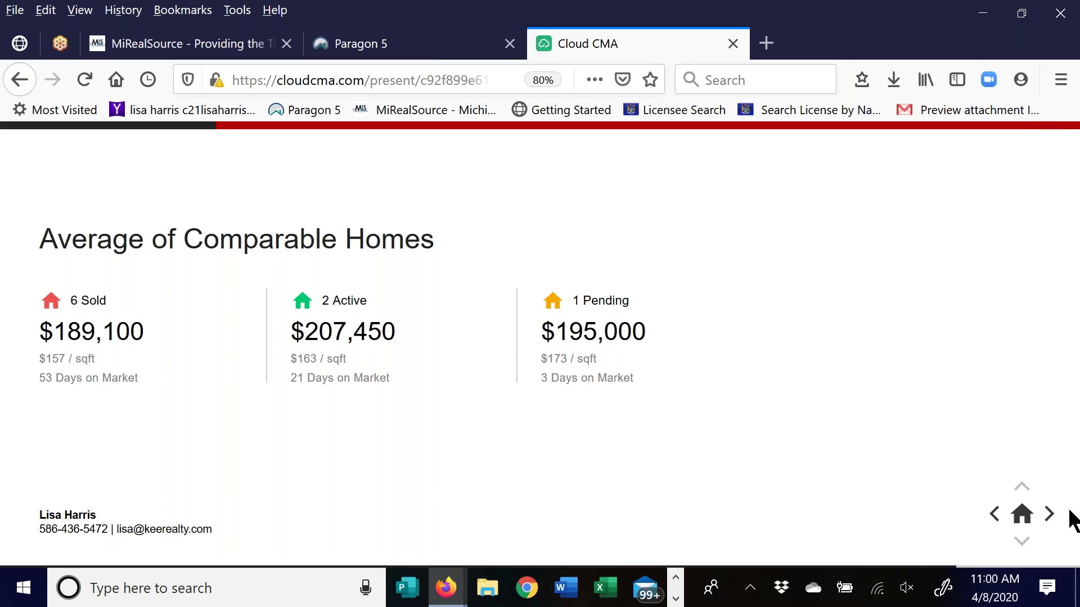
{"action": "left_click", "coordinate": [1050, 514]}
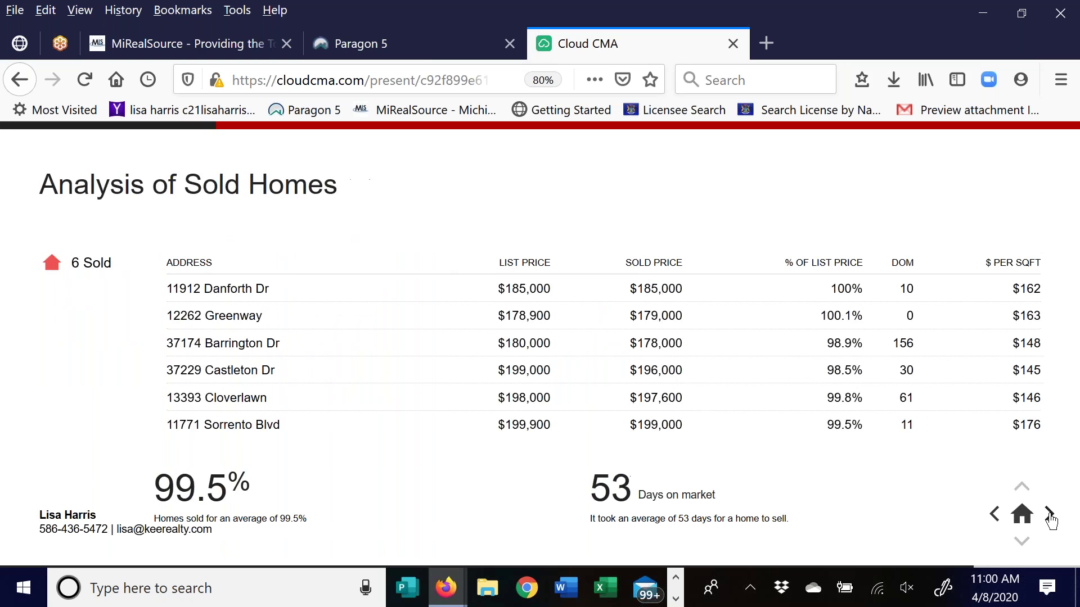
{"action": "left_click", "coordinate": [1050, 515]}
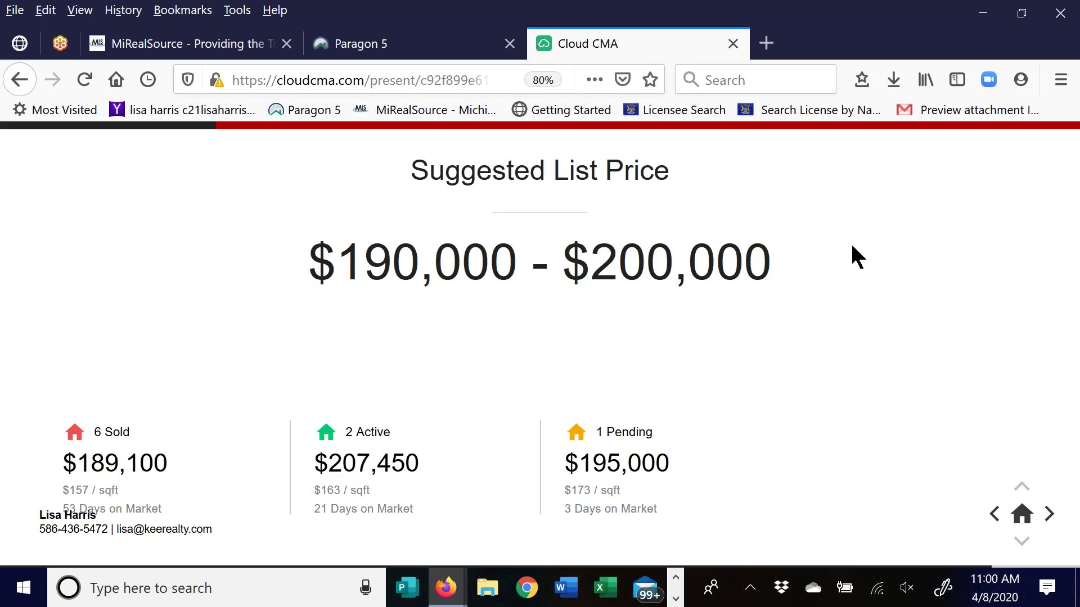
Move through Next Steps to the Thank You slide and select the email field
{"action": "left_click", "coordinate": [1050, 513]}
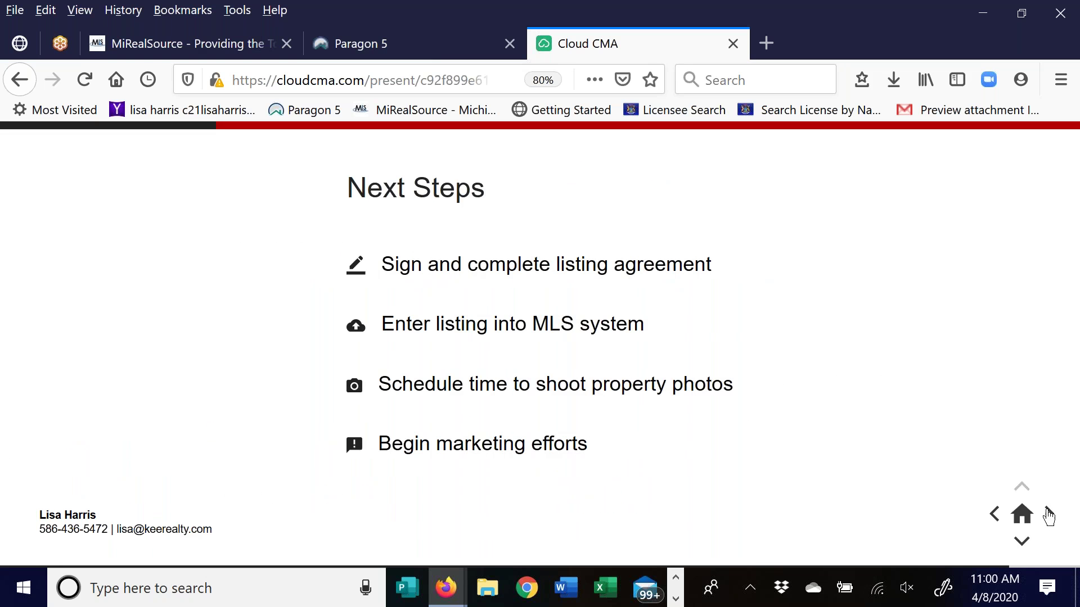
{"action": "left_click", "coordinate": [1049, 513]}
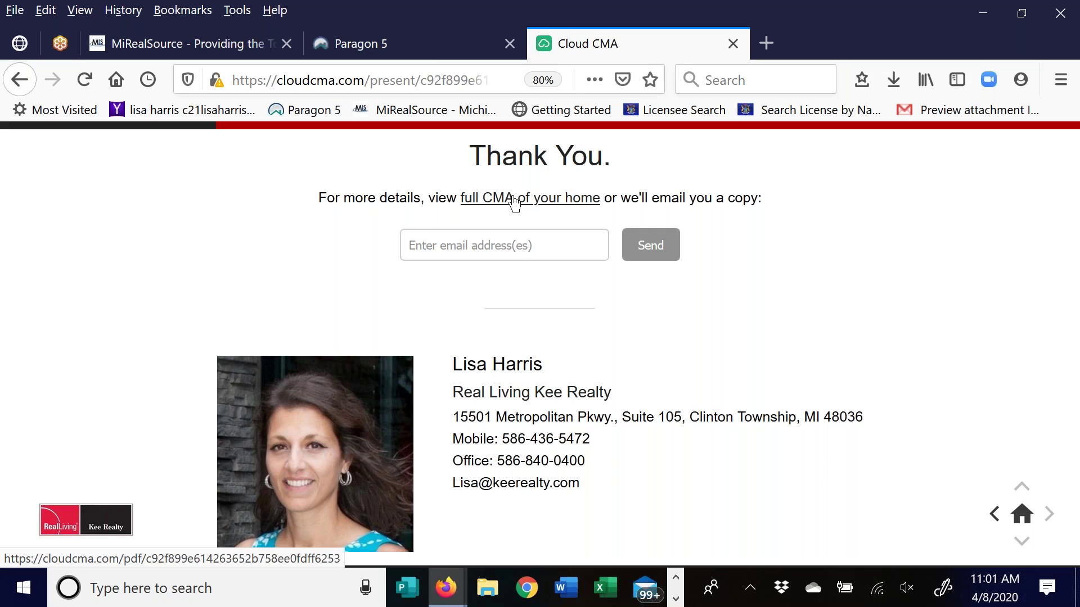
{"action": "left_click", "coordinate": [511, 250]}
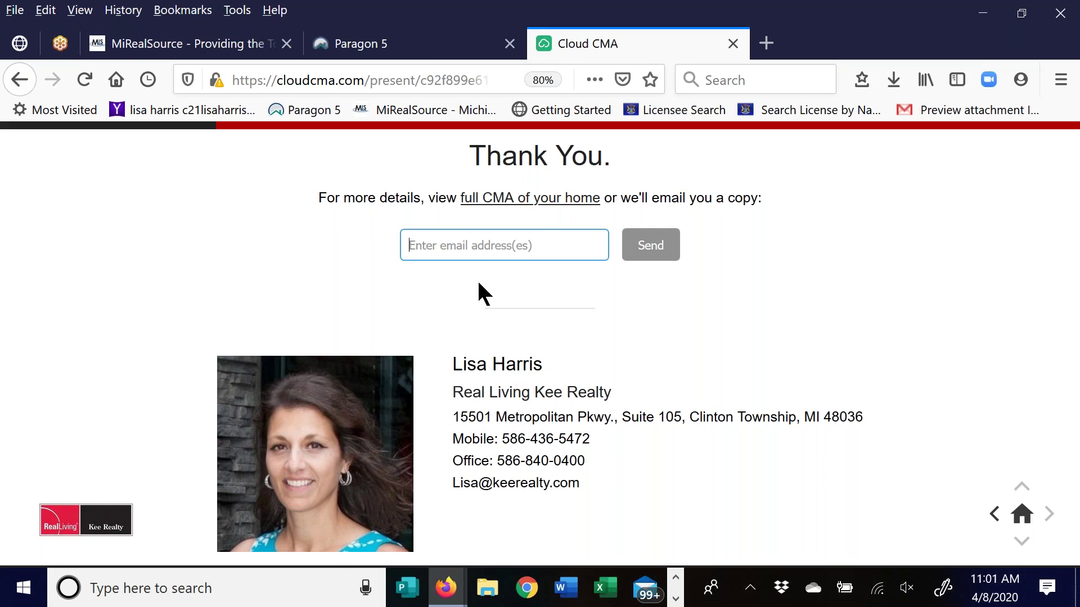
Return to the CMA Reports window and open the Class Report in the editor
{"action": "left_click", "coordinate": [460, 596]}
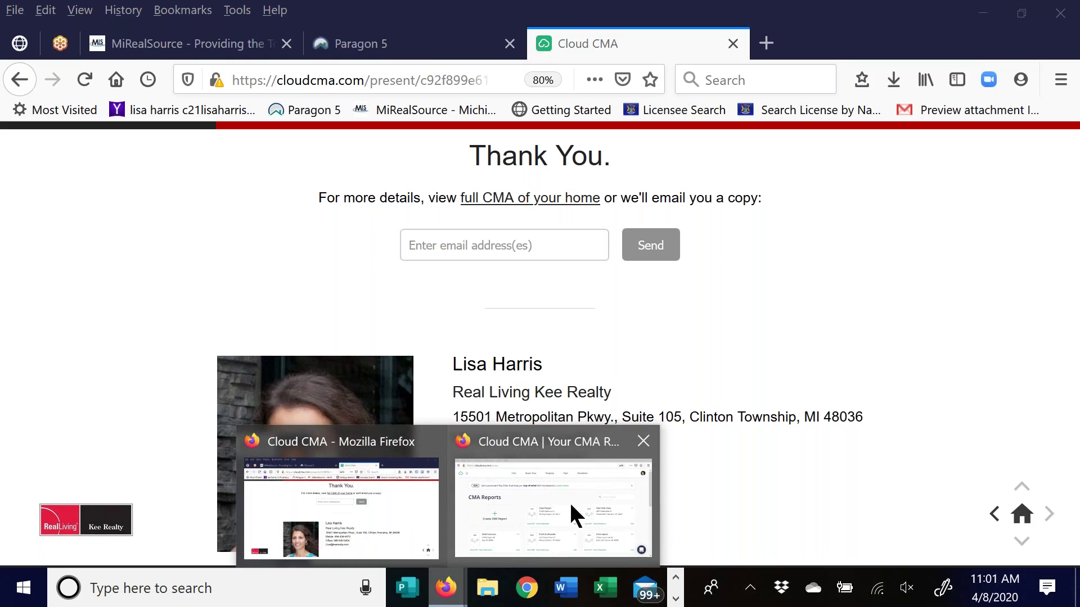
{"action": "left_click", "coordinate": [559, 485]}
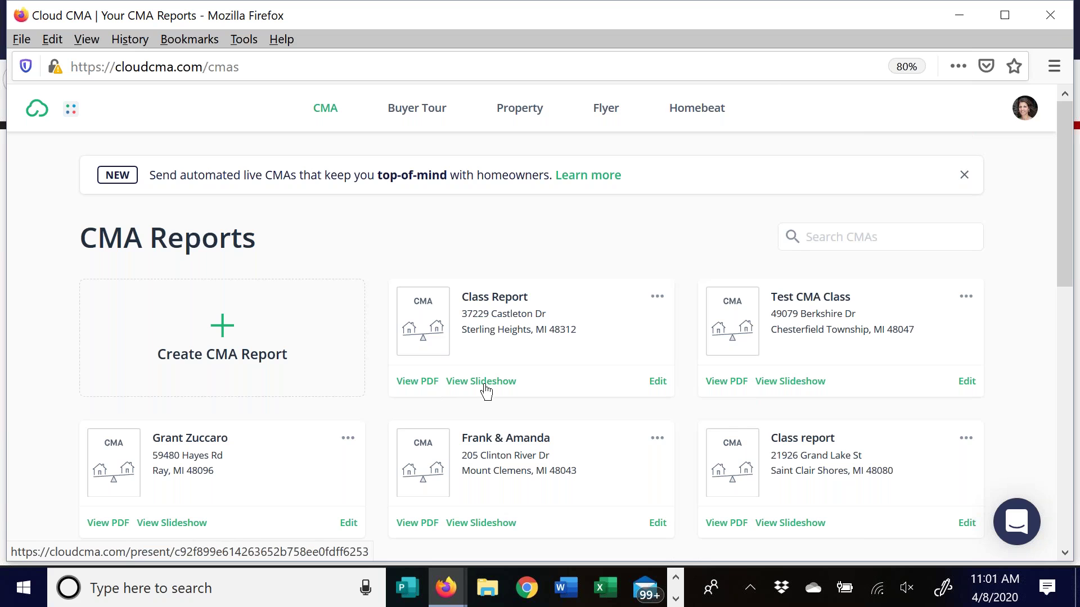
{"action": "left_click", "coordinate": [658, 382]}
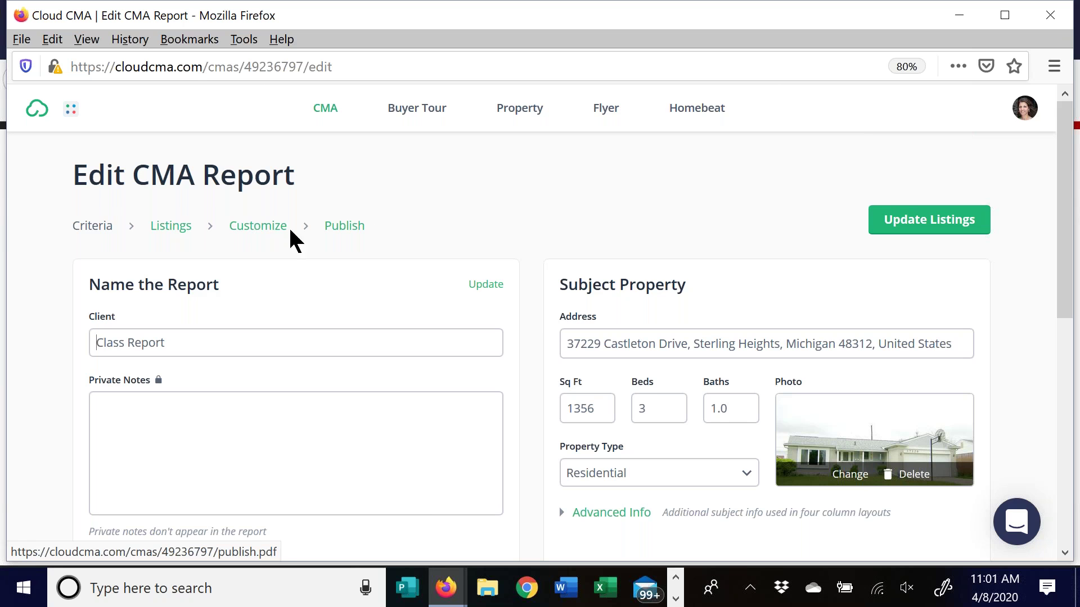
Open the customization step and expand the Guidance, Closing and Analysis page sections
{"action": "left_click", "coordinate": [275, 232]}
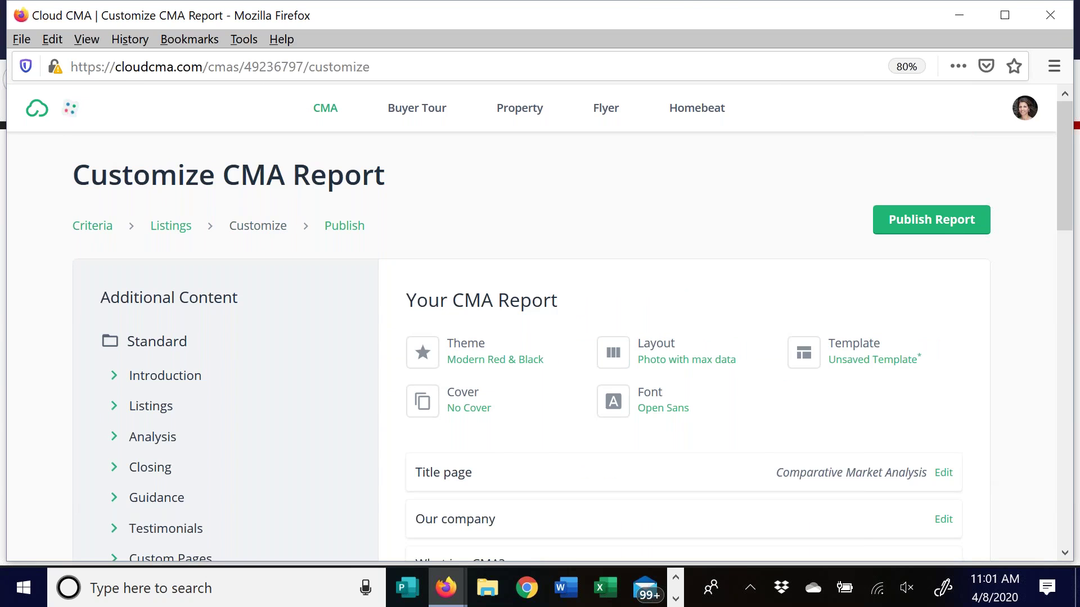
{"action": "scroll", "coordinate": [722, 419], "scroll_direction": "down", "scroll_amount": 6}
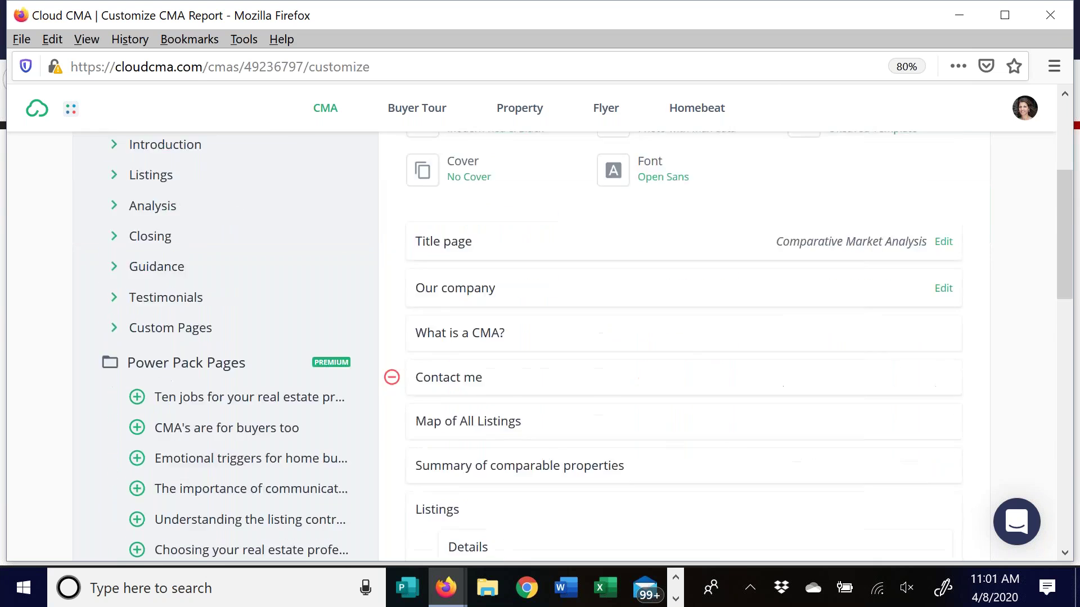
{"action": "scroll", "coordinate": [160, 249], "scroll_direction": "up", "scroll_amount": 4}
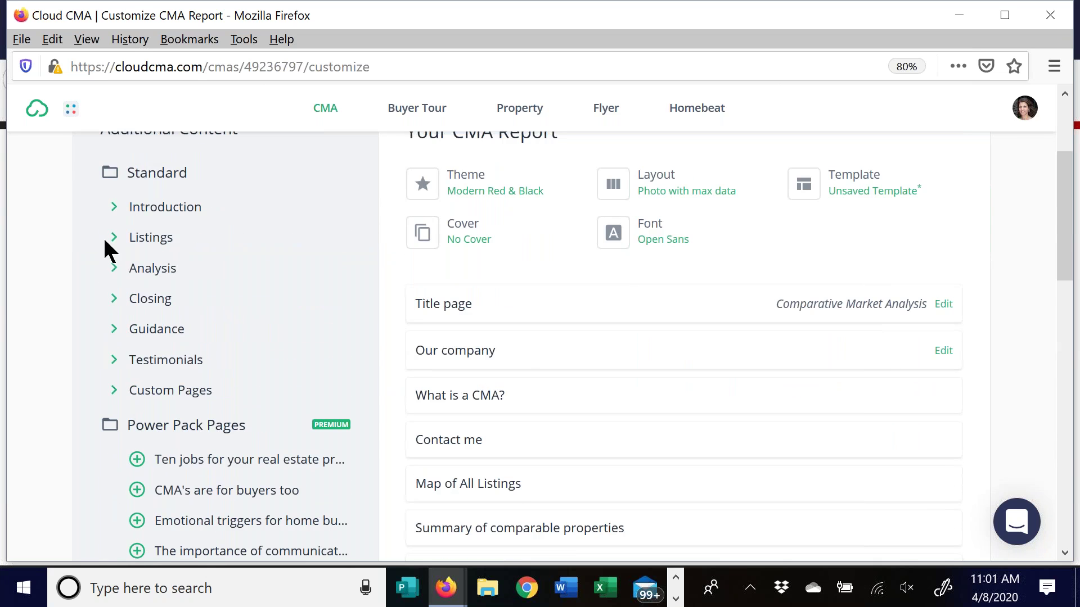
{"action": "left_click", "coordinate": [114, 333]}
{"action": "scroll", "coordinate": [219, 262], "scroll_direction": "down", "scroll_amount": 3}
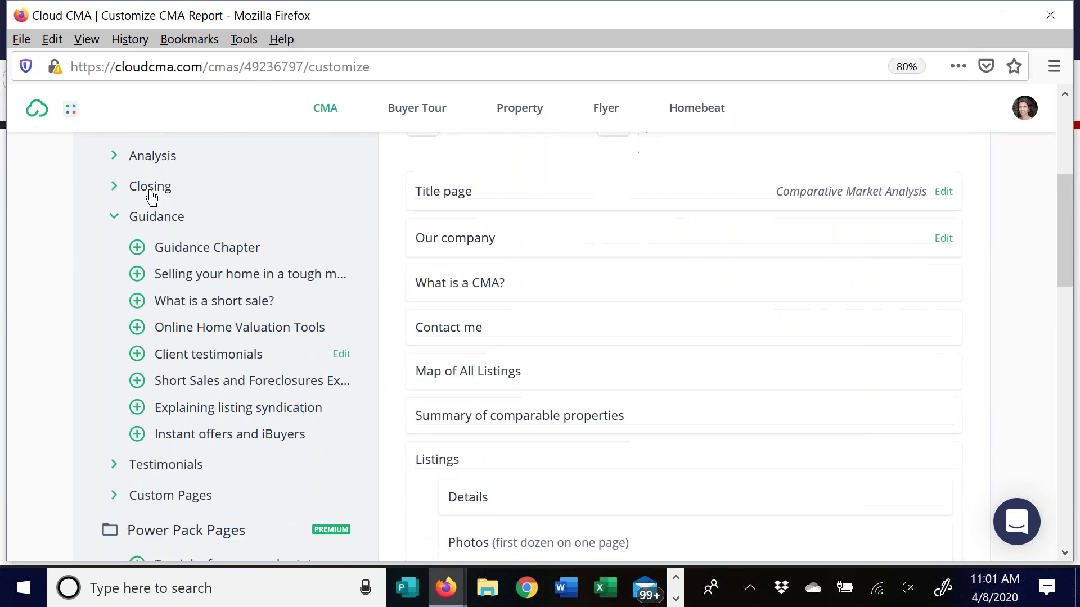
{"action": "scroll", "coordinate": [112, 227], "scroll_direction": "up", "scroll_amount": 2}
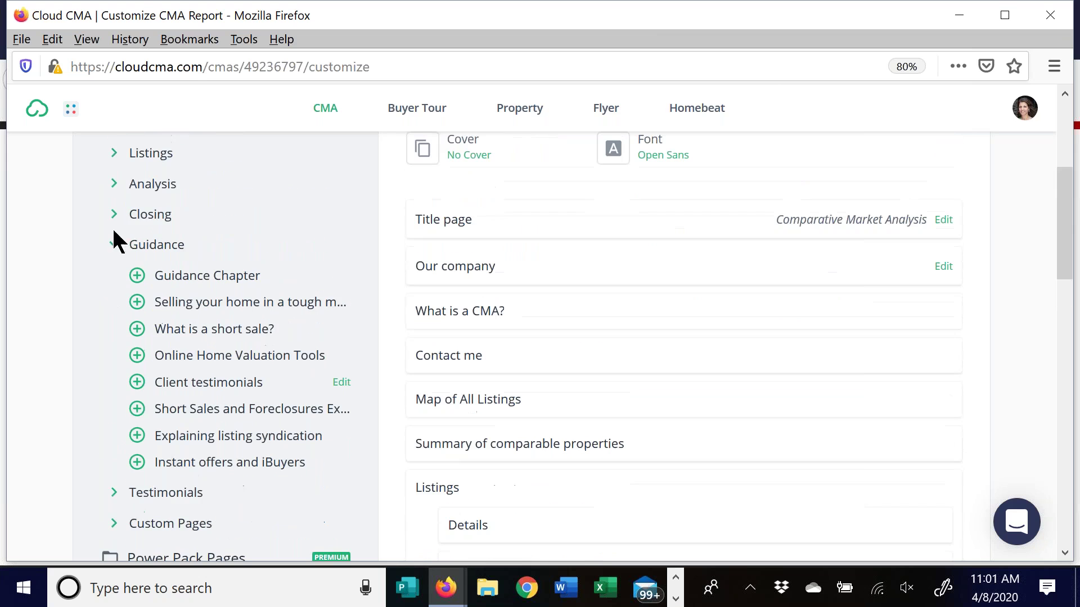
{"action": "left_click", "coordinate": [117, 220]}
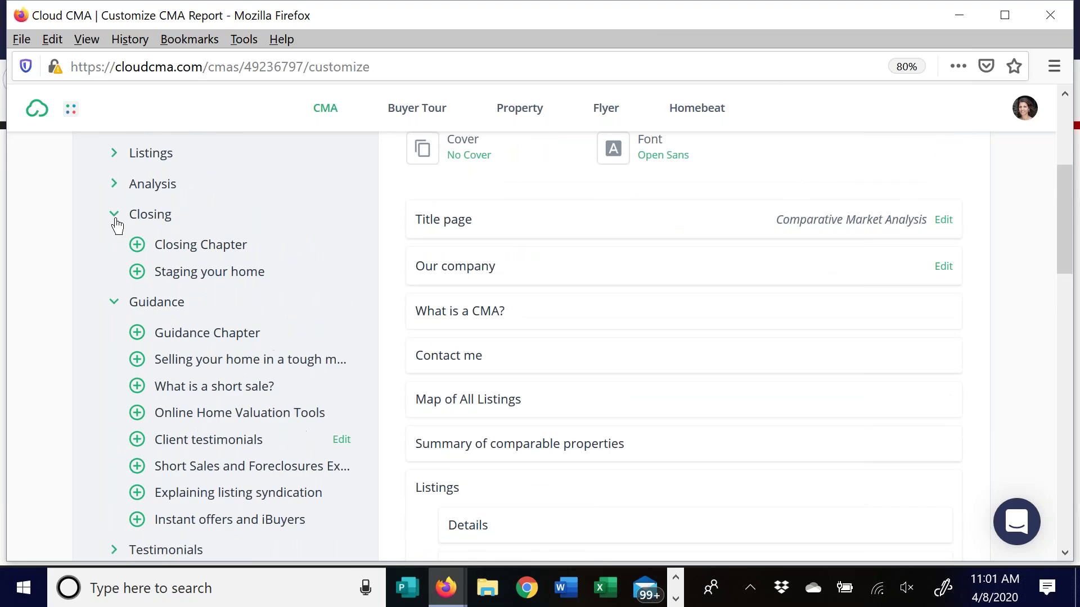
{"action": "left_click", "coordinate": [122, 189]}
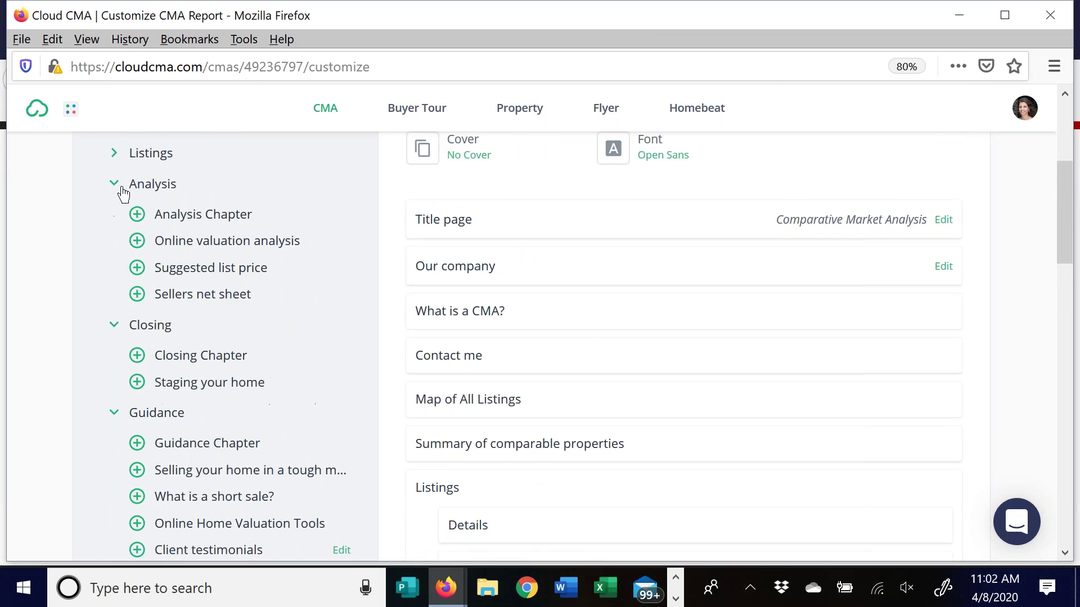
Add Suggested list price and Sellers net sheet pages, moving Suggested list price lower
{"action": "left_click", "coordinate": [137, 268]}
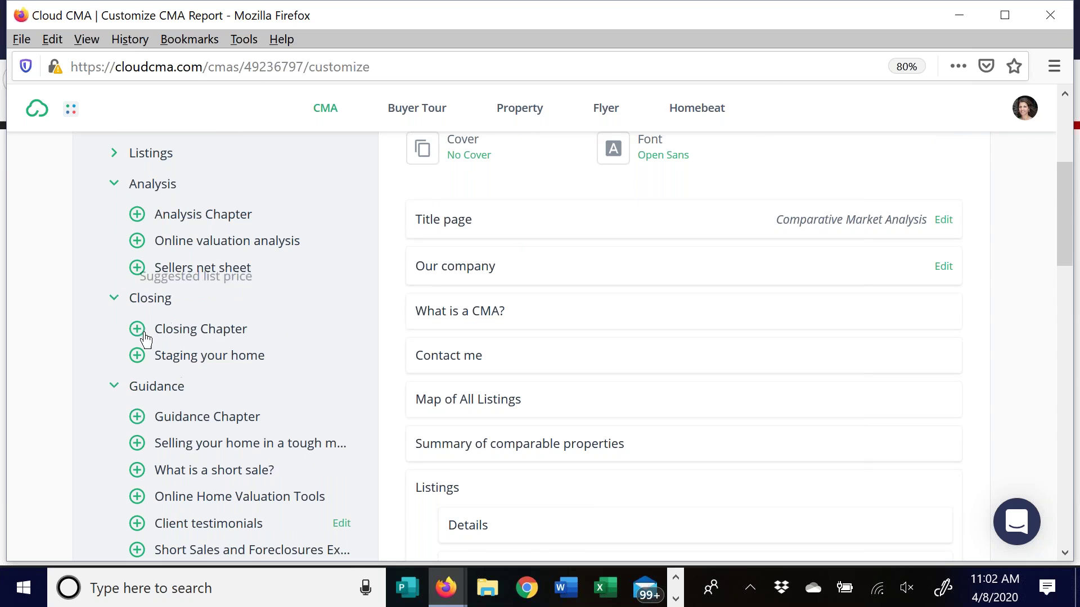
{"action": "left_click", "coordinate": [137, 268]}
{"action": "scroll", "coordinate": [866, 355], "scroll_direction": "down", "scroll_amount": 15}
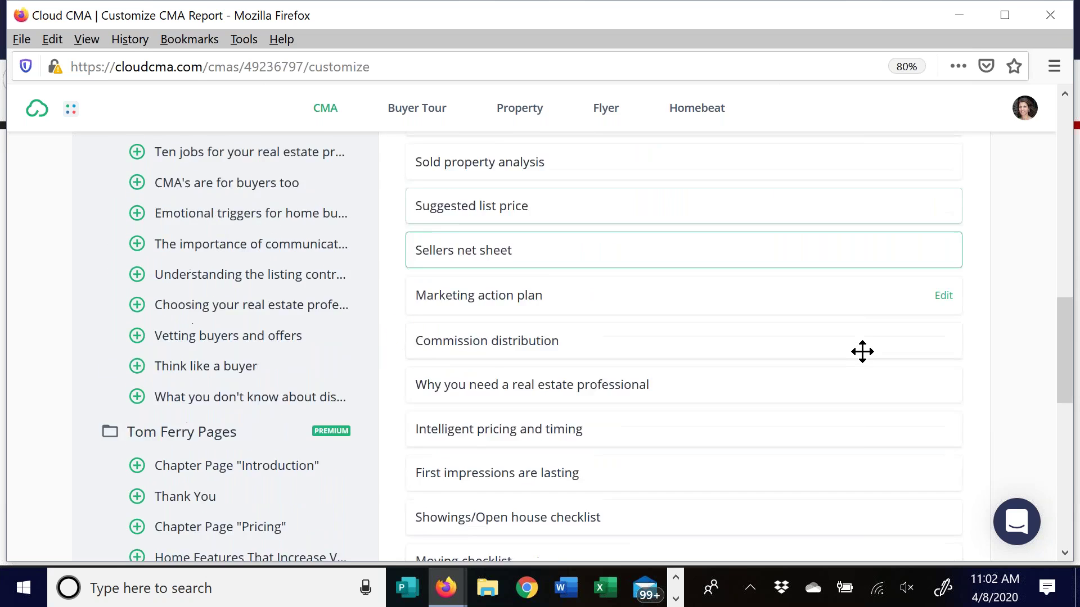
{"action": "scroll", "coordinate": [861, 351], "scroll_direction": "up", "scroll_amount": 5}
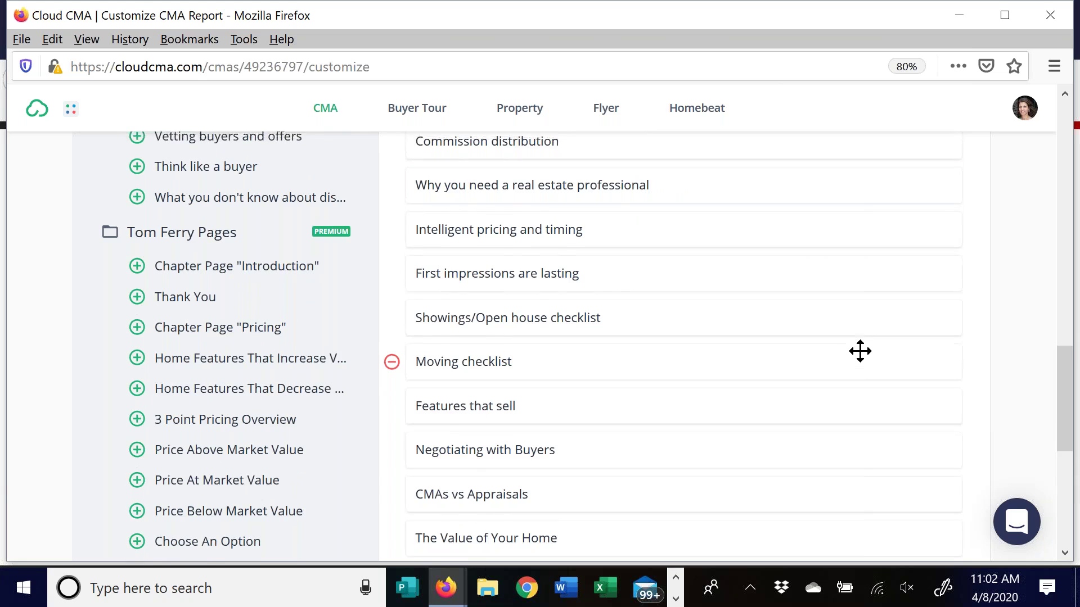
{"action": "left_click_drag", "start_coordinate": [612, 144], "coordinate": [616, 469]}
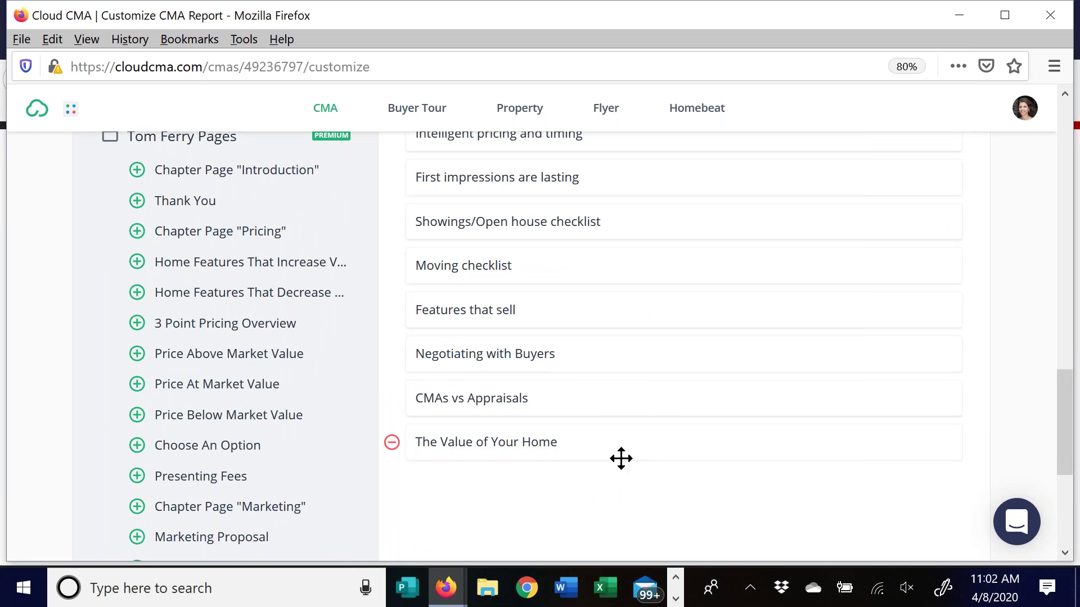
{"action": "scroll", "coordinate": [620, 456], "scroll_direction": "up", "scroll_amount": 20}
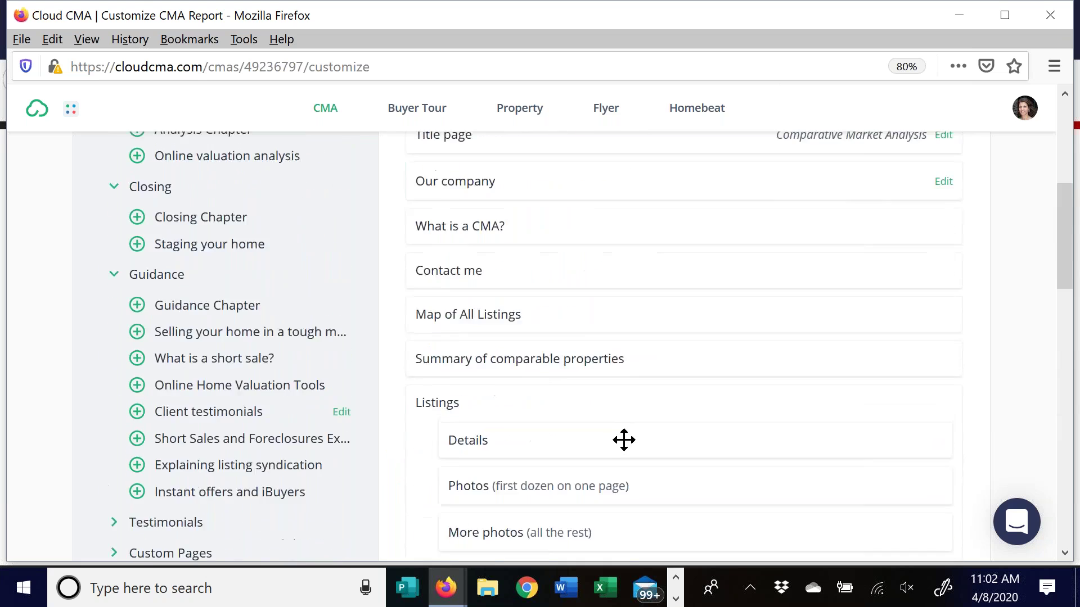
{"action": "scroll", "coordinate": [626, 433], "scroll_direction": "up", "scroll_amount": 2}
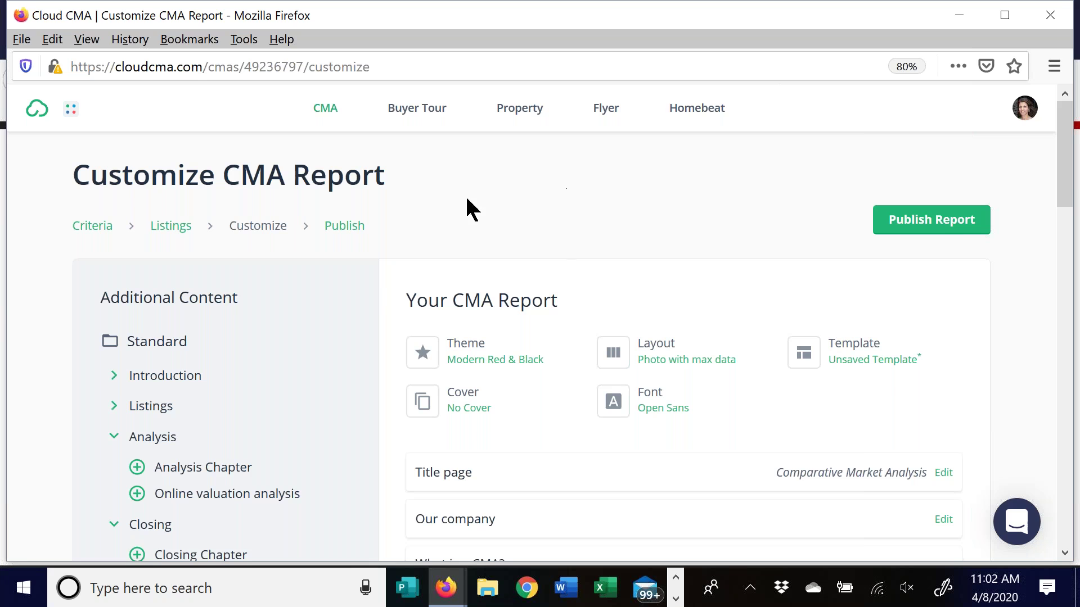
Go back to the CMA Reports list and show the Class Report's ... sharing menu
{"action": "left_click", "coordinate": [326, 110]}
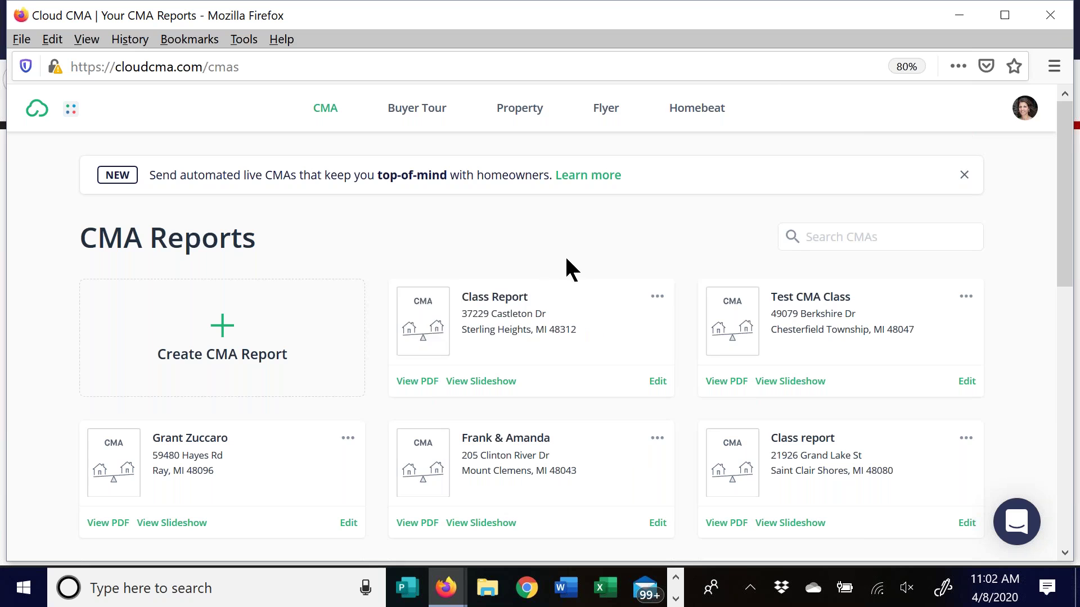
{"action": "left_click", "coordinate": [659, 301]}
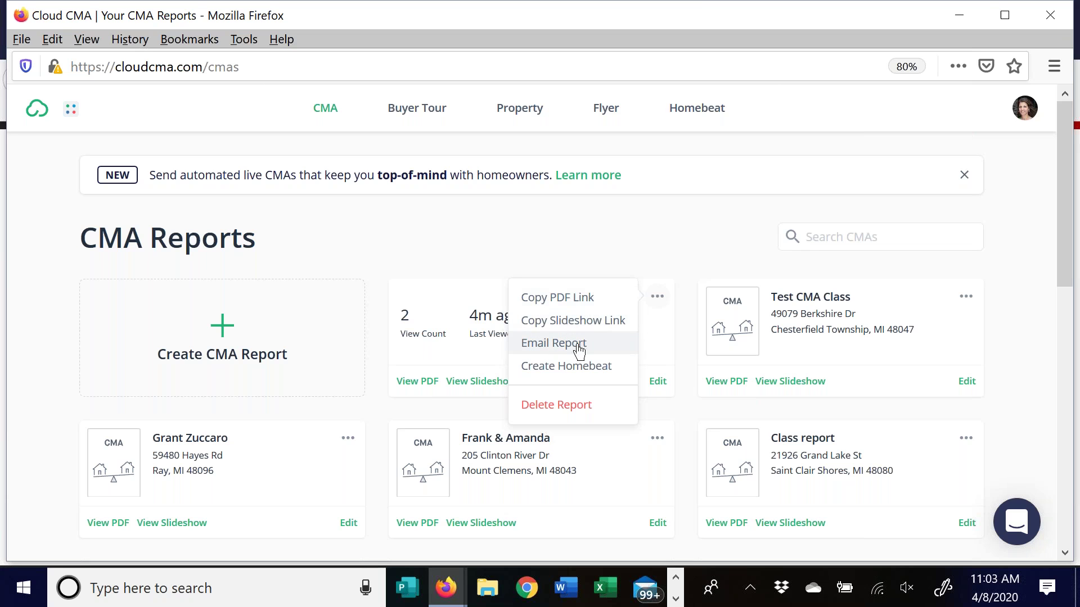
{"action": "left_click", "coordinate": [550, 346]}
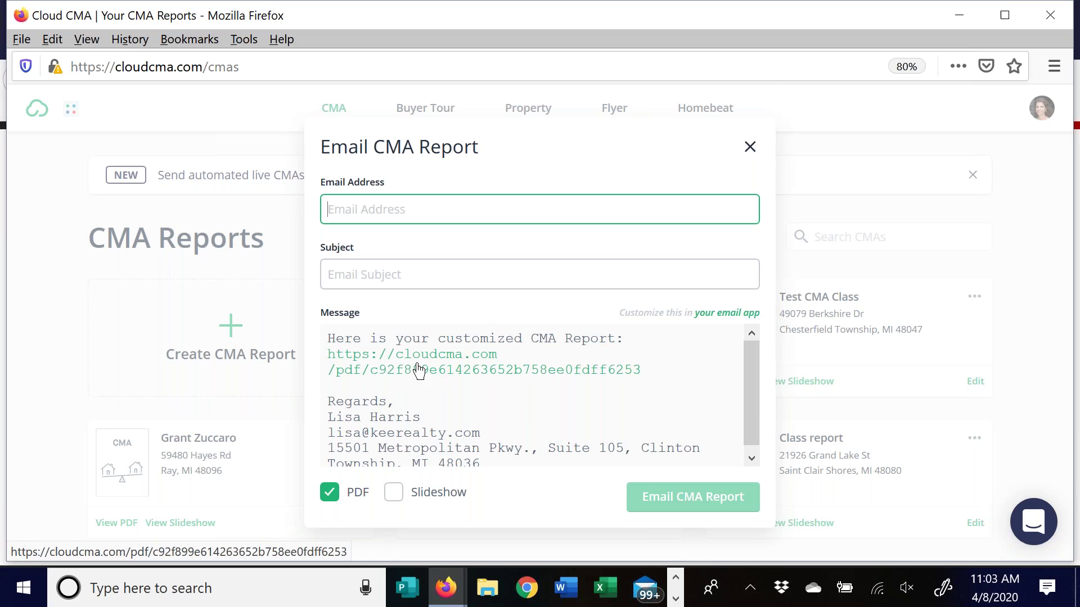
{"action": "left_click", "coordinate": [394, 494]}
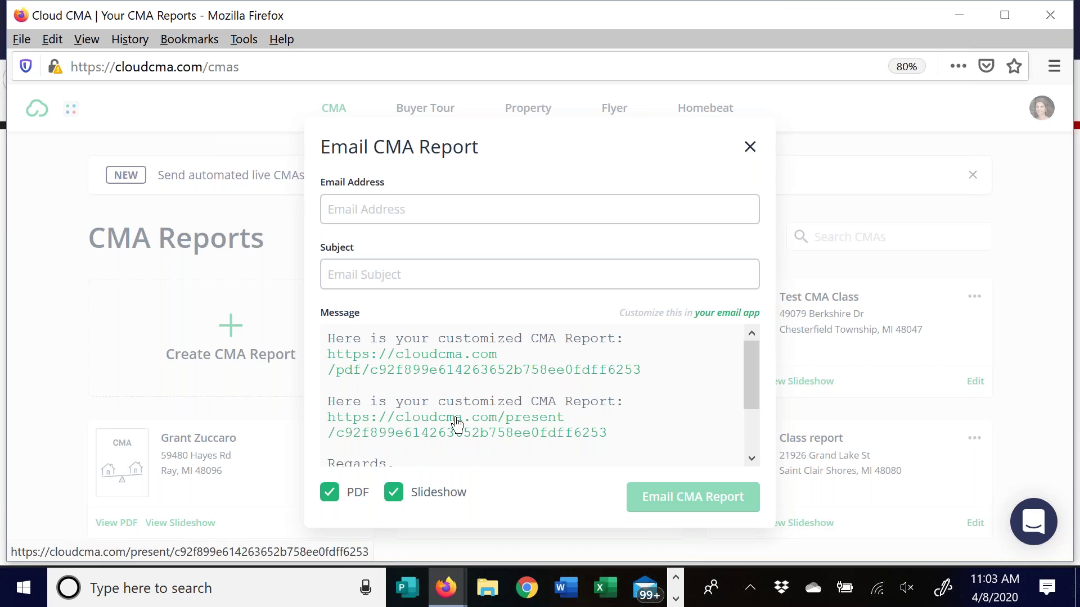
{"action": "left_click", "coordinate": [750, 147]}
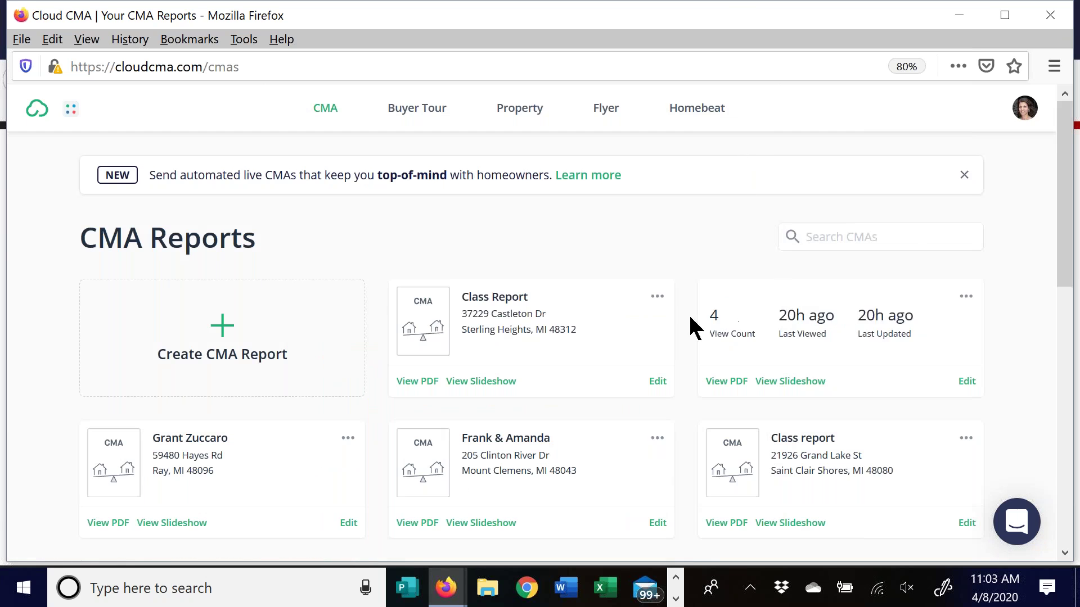
{"action": "left_click", "coordinate": [657, 296]}
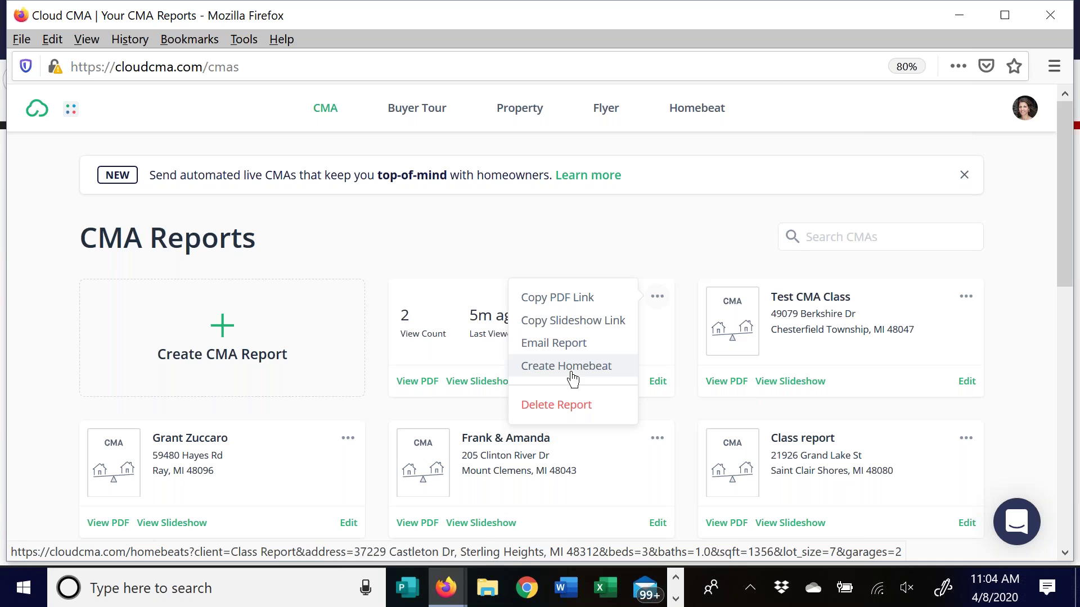
{"action": "left_click", "coordinate": [675, 213]}
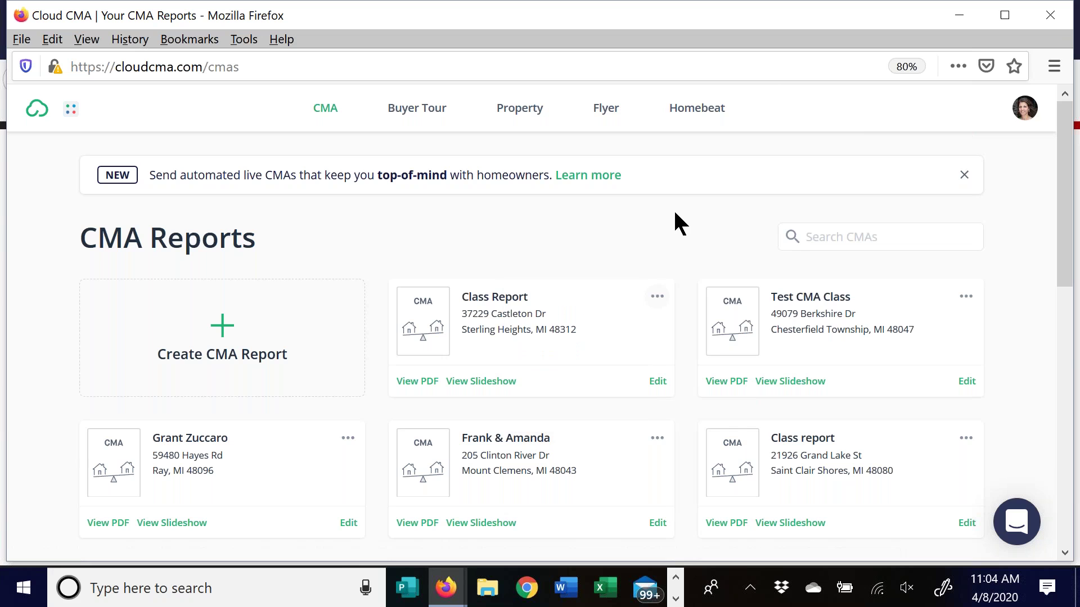
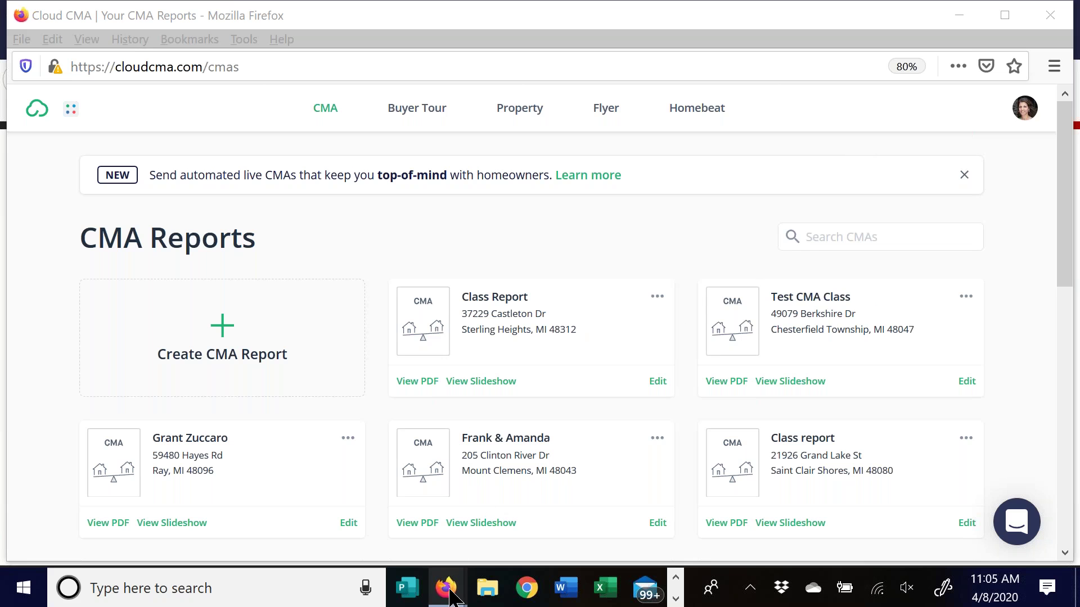
Bring the Cloud CMA Reports window forward and open the avatar's account menu
{"action": "mouse_move", "coordinate": [446, 598]}
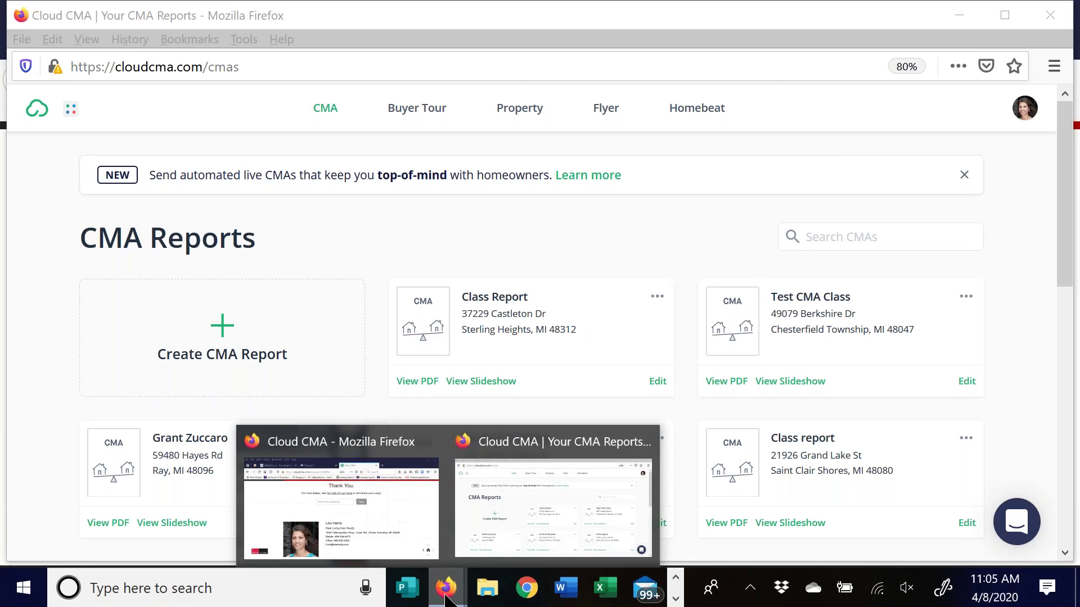
{"action": "left_click", "coordinate": [605, 484]}
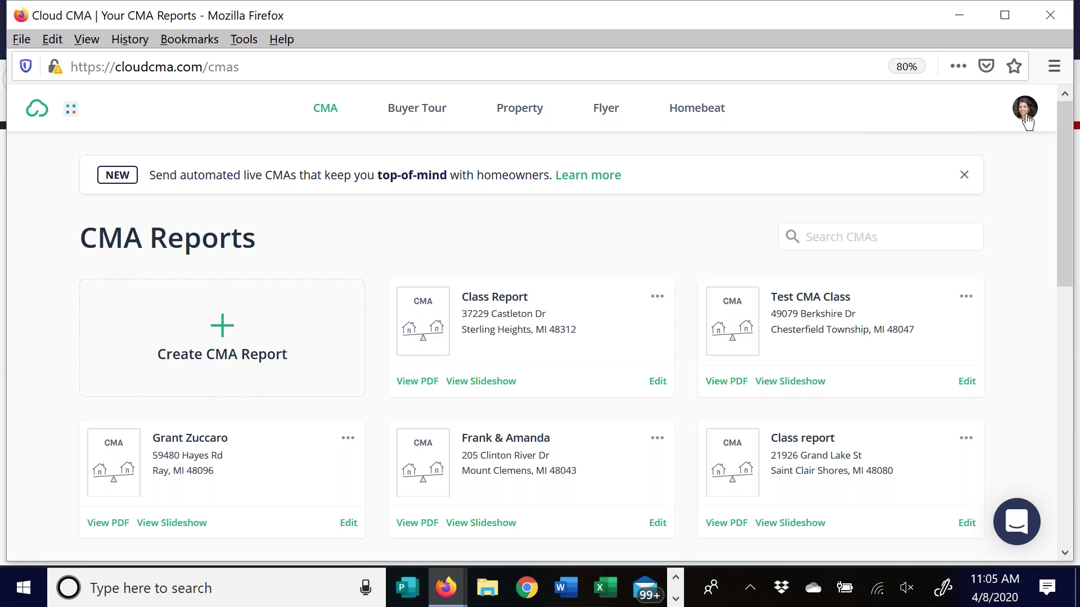
{"action": "left_click", "coordinate": [1027, 121]}
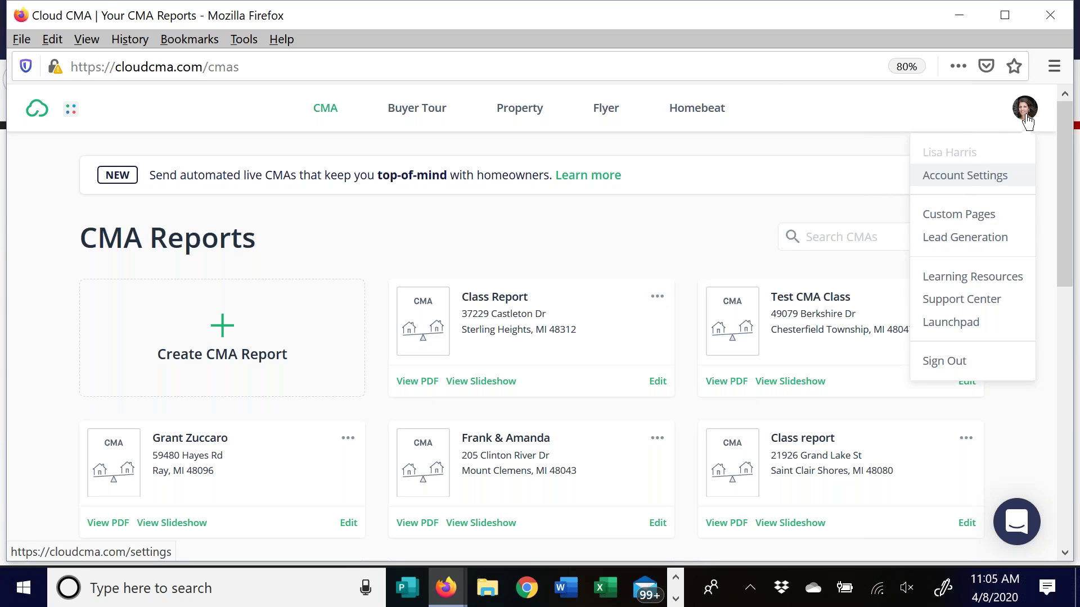
Open Account Settings and start an avatar upload, then cancel it
{"action": "left_click", "coordinate": [961, 176]}
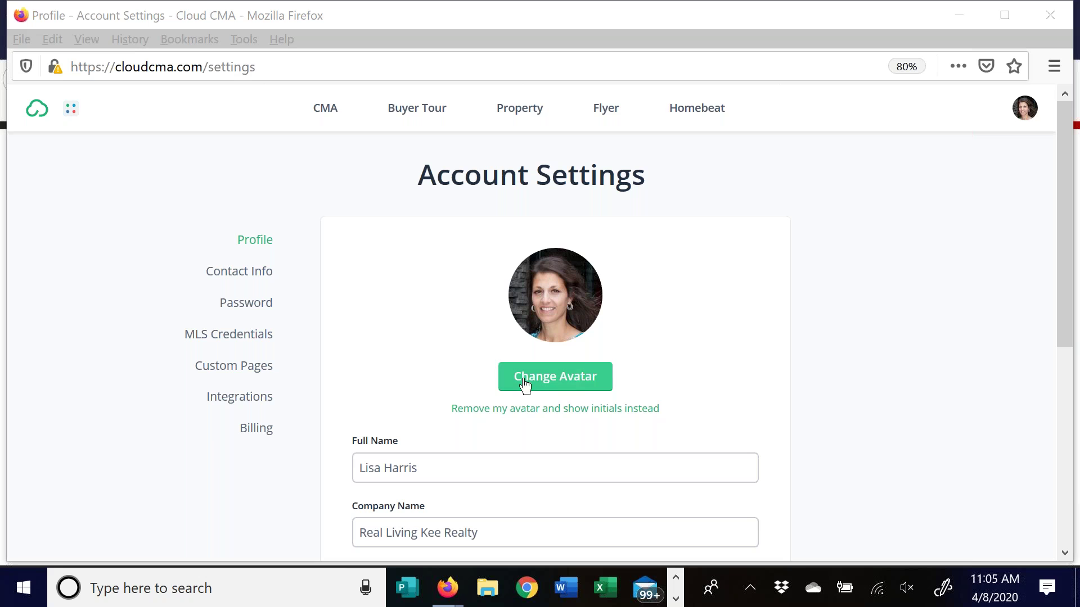
{"action": "left_click", "coordinate": [571, 382]}
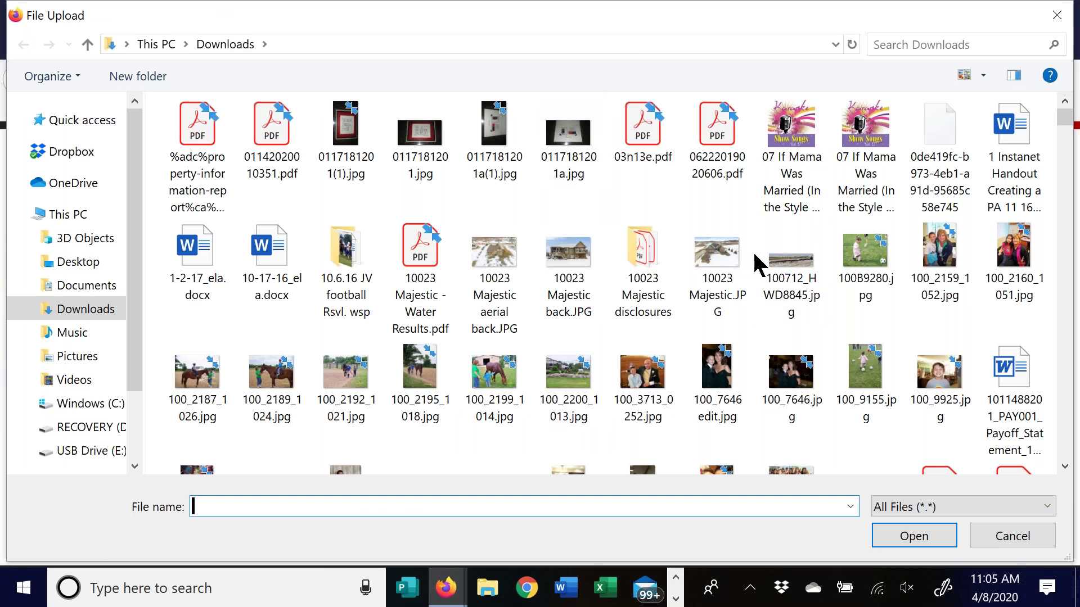
{"action": "left_click", "coordinate": [1058, 23]}
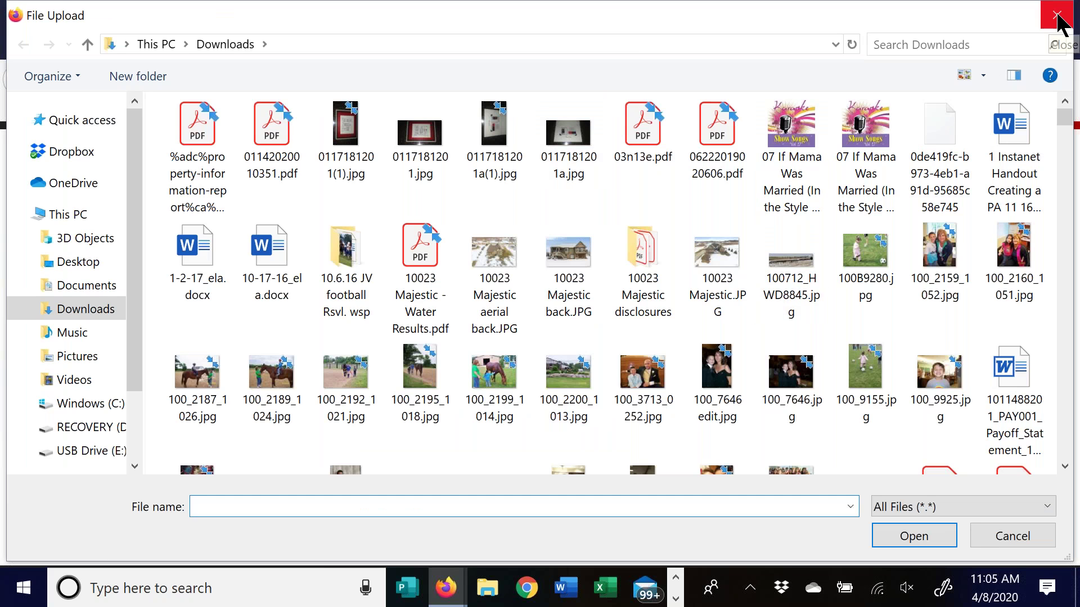
{"action": "scroll", "coordinate": [754, 278], "scroll_direction": "down", "scroll_amount": 5}
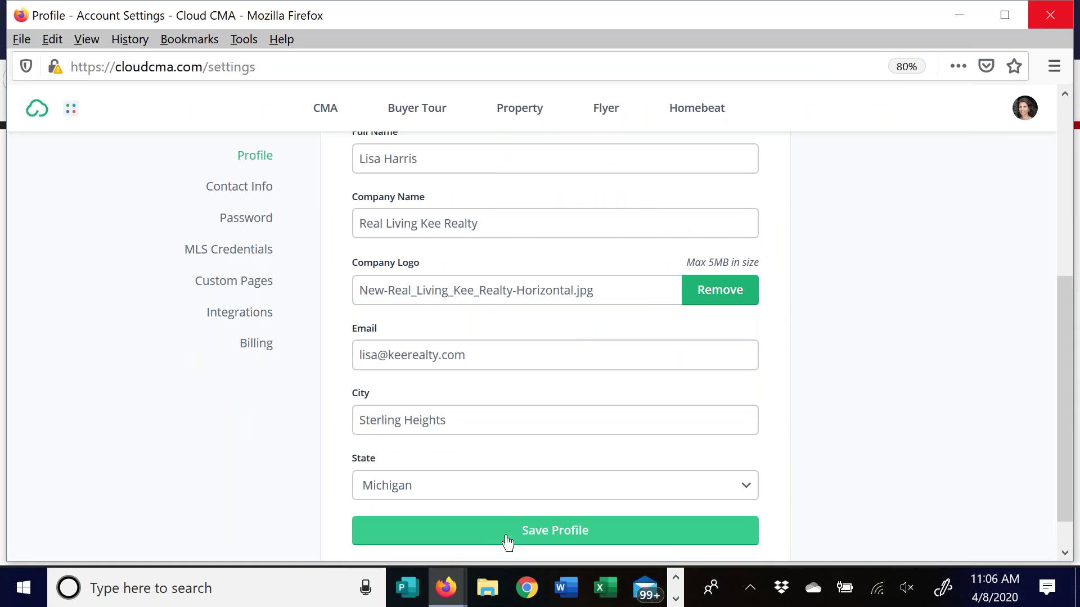
Start a company logo upload, cancel it, and return to the top of the profile
{"action": "left_click", "coordinate": [622, 288]}
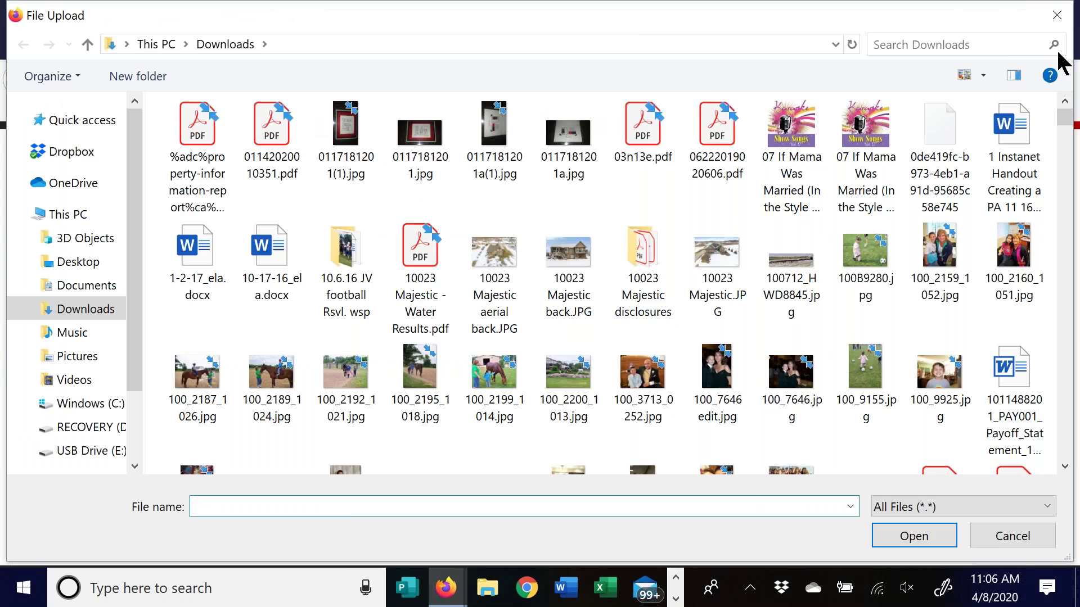
{"action": "left_click", "coordinate": [1057, 16]}
{"action": "scroll", "coordinate": [743, 365], "scroll_direction": "down", "scroll_amount": 1}
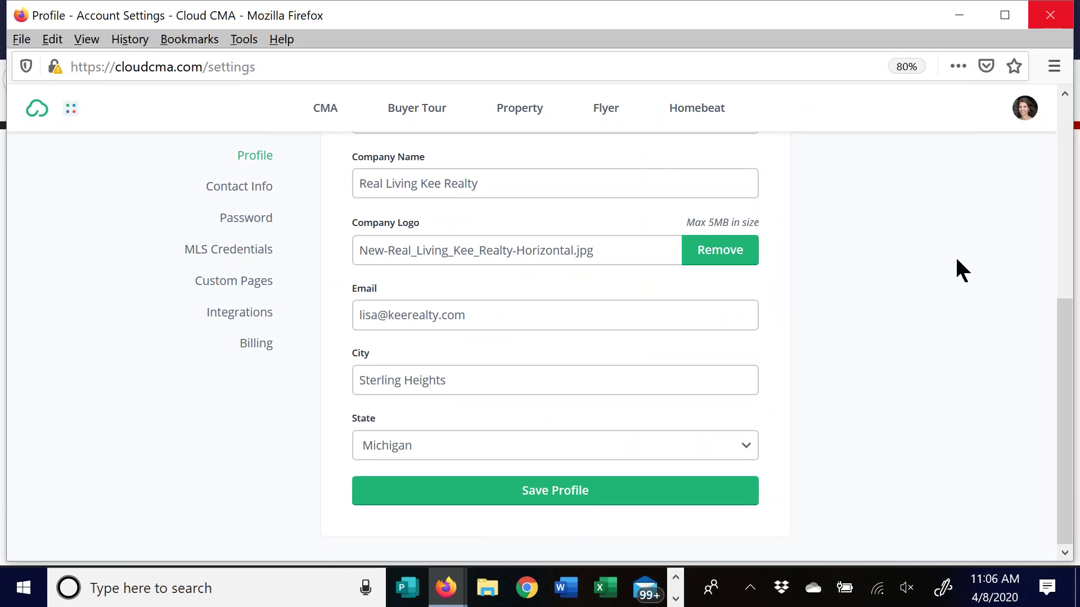
{"action": "scroll", "coordinate": [947, 240], "scroll_direction": "up", "scroll_amount": 5}
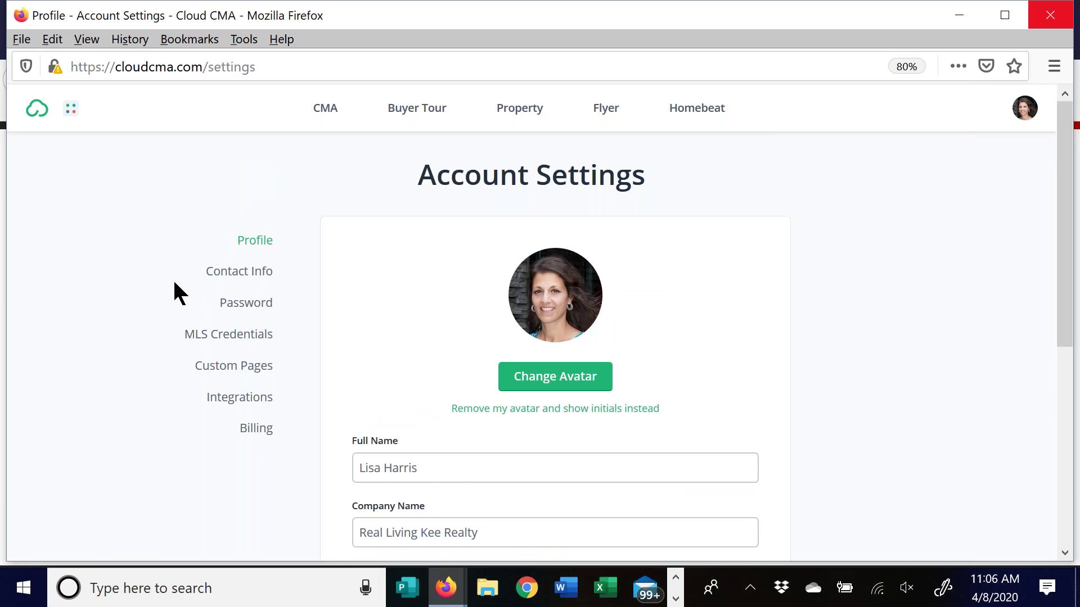
Open the Contact Info settings and scroll down to the Contact List
{"action": "left_click", "coordinate": [247, 277]}
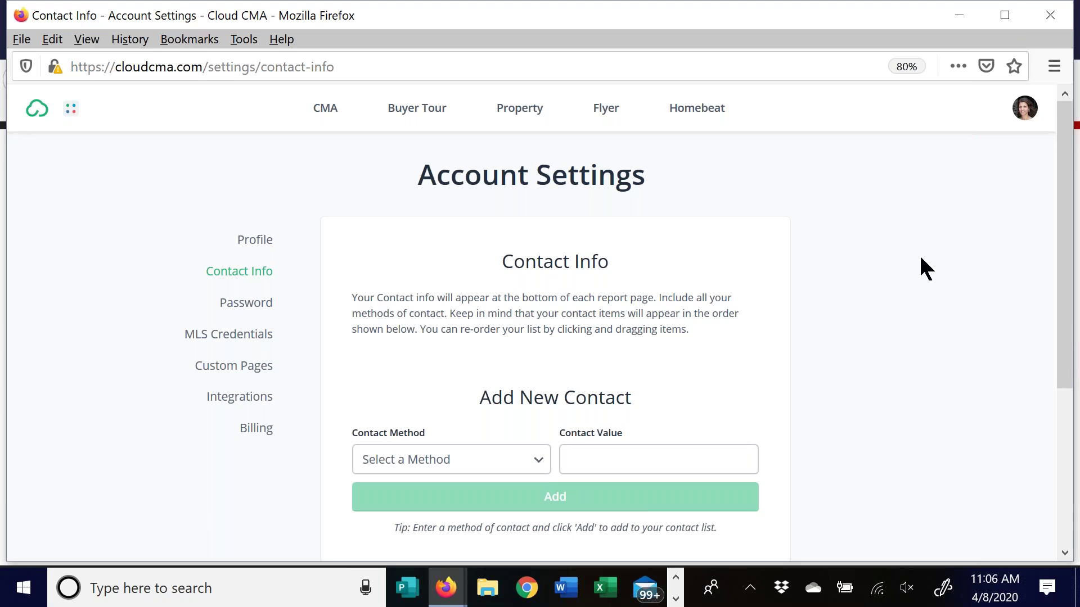
{"action": "scroll", "coordinate": [917, 248], "scroll_direction": "down", "scroll_amount": 4}
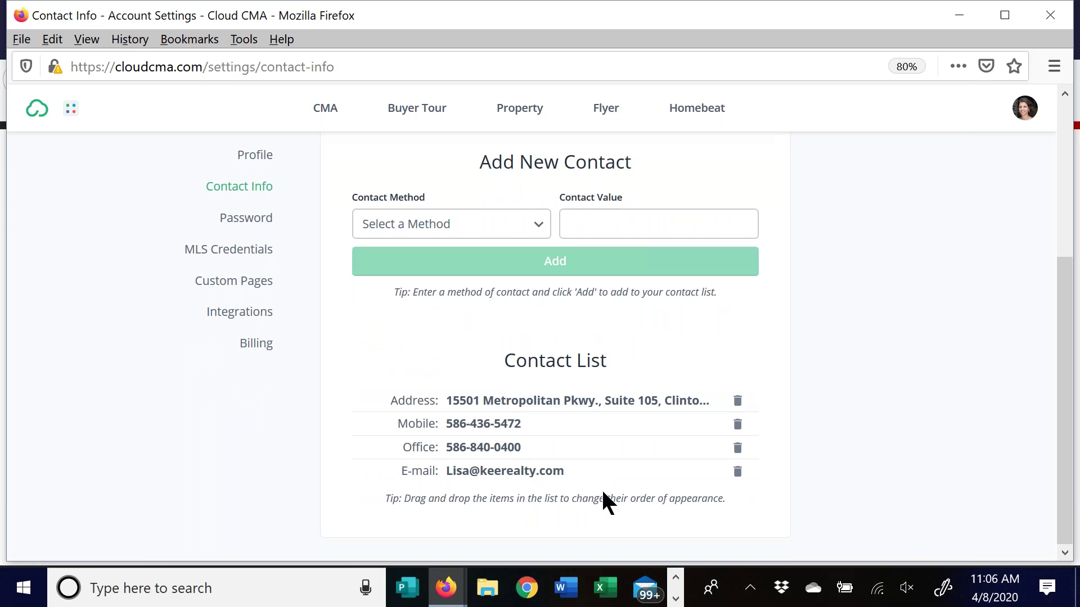
{"action": "left_click", "coordinate": [1026, 111]}
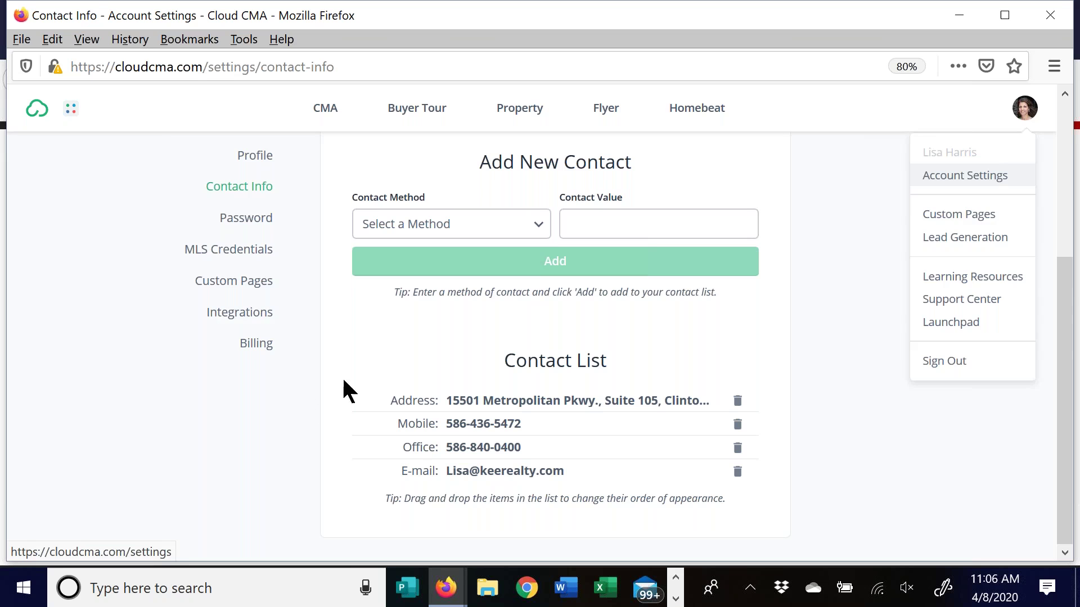
{"action": "left_click_drag", "start_coordinate": [345, 388], "coordinate": [303, 141]}
{"action": "left_click", "coordinate": [765, 365]}
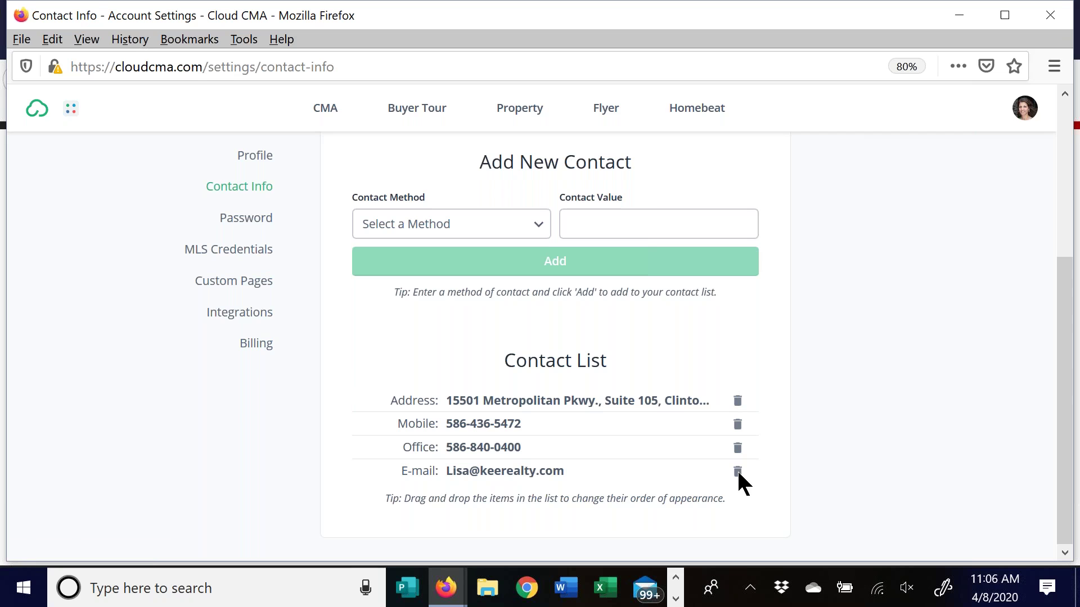
Try Office Phone, then Facebook as the contact method, then go to Custom Pages
{"action": "left_click", "coordinate": [532, 223]}
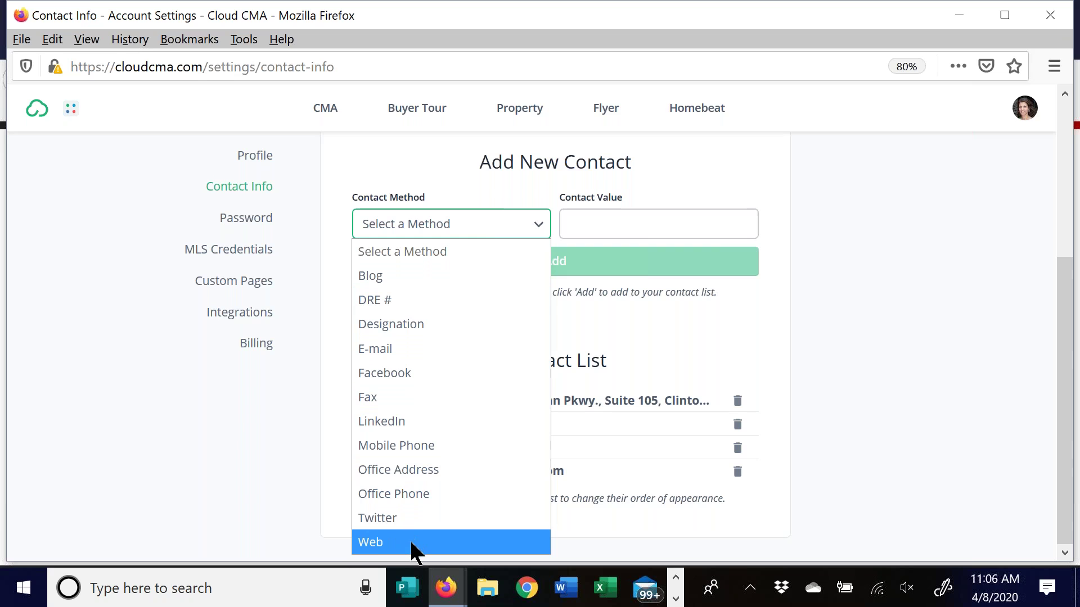
{"action": "left_click", "coordinate": [396, 488]}
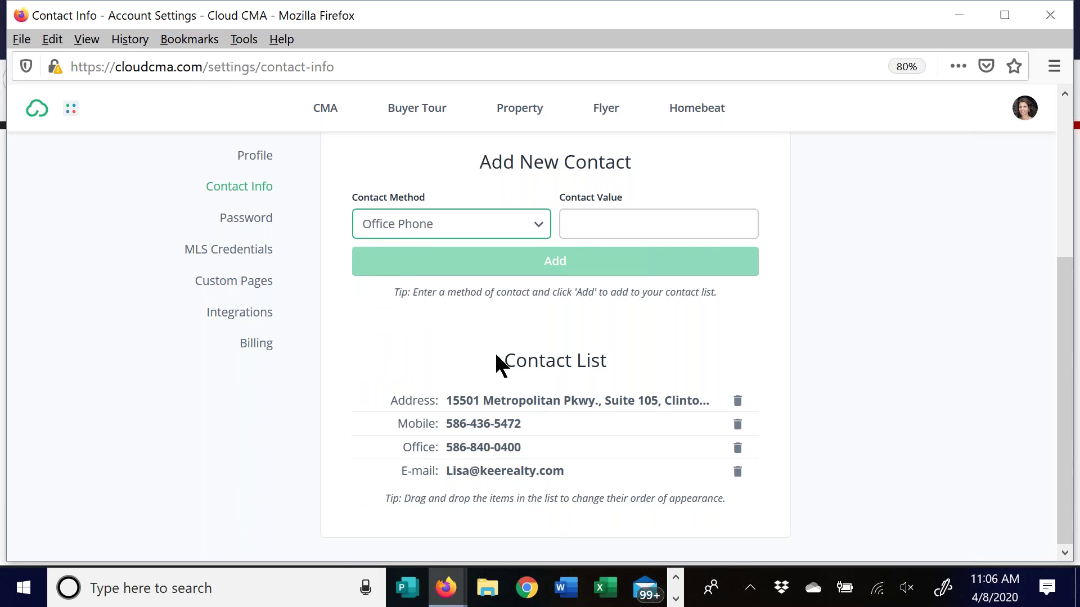
{"action": "left_click", "coordinate": [532, 221]}
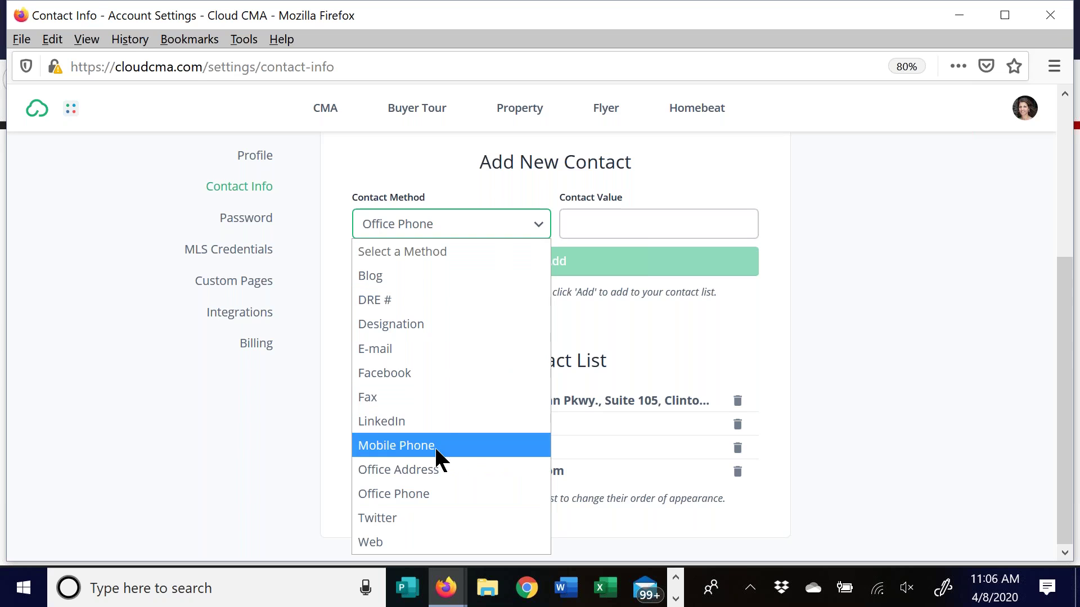
{"action": "left_click", "coordinate": [421, 373]}
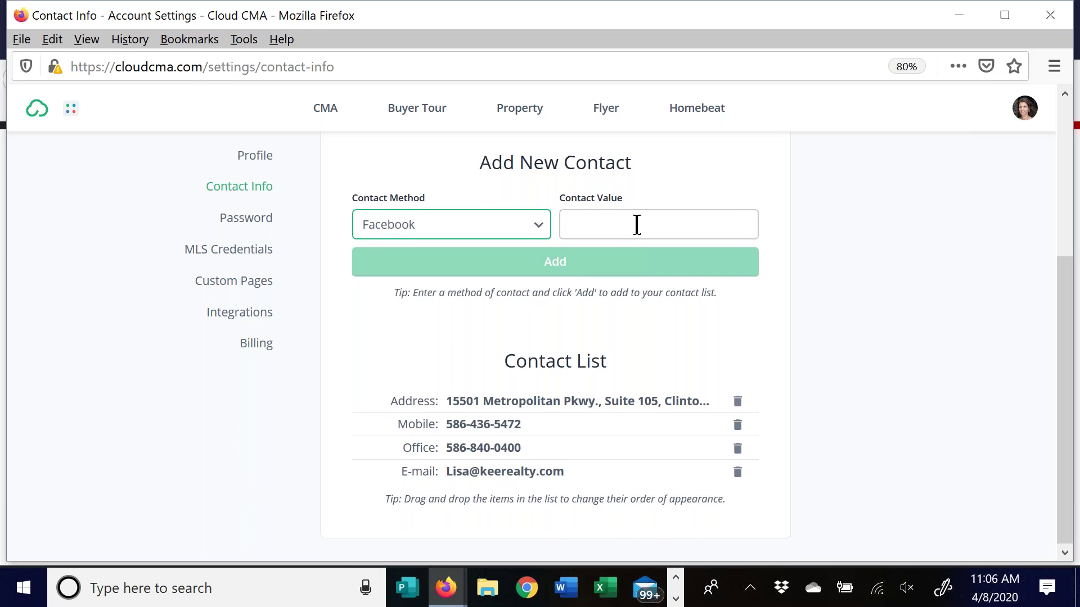
{"action": "scroll", "coordinate": [636, 225], "scroll_direction": "up", "scroll_amount": 1}
{"action": "left_click", "coordinate": [619, 272]}
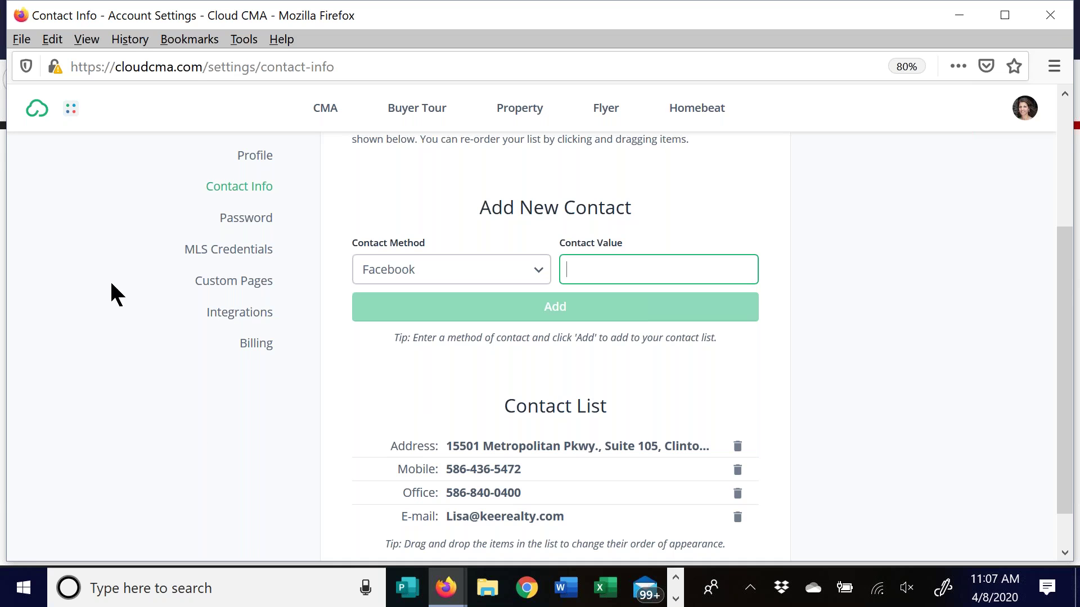
{"action": "left_click", "coordinate": [238, 284]}
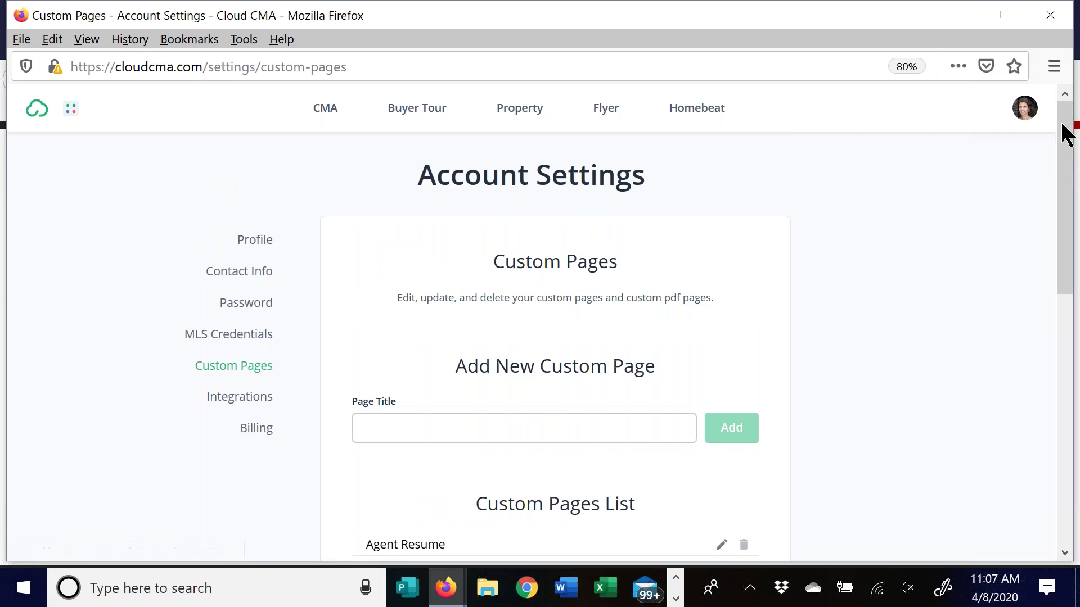
{"action": "scroll", "coordinate": [1060, 145], "scroll_direction": "down", "scroll_amount": 3}
{"action": "left_click", "coordinate": [421, 277]}
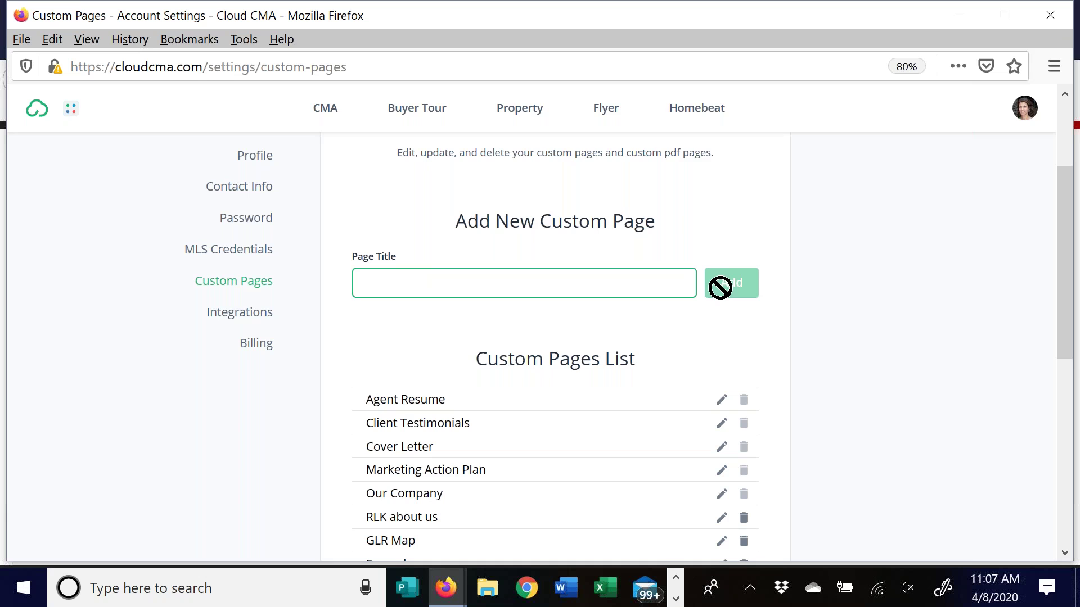
{"action": "scroll", "coordinate": [748, 231], "scroll_direction": "down", "scroll_amount": 3}
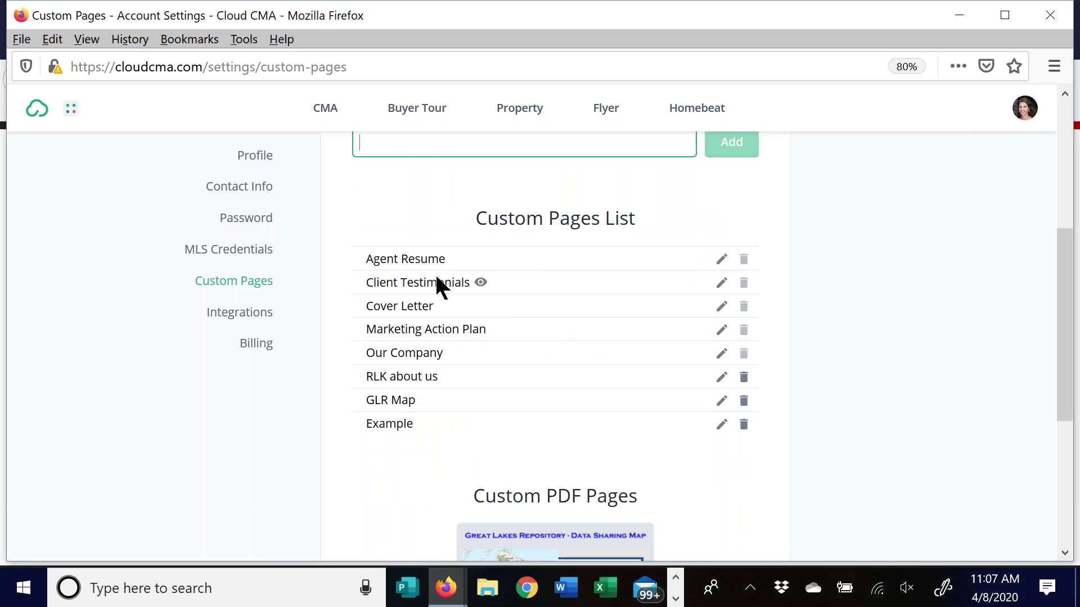
{"action": "mouse_move", "coordinate": [413, 280]}
{"action": "mouse_move", "coordinate": [413, 326]}
{"action": "mouse_move", "coordinate": [446, 350]}
{"action": "left_click", "coordinate": [722, 261]}
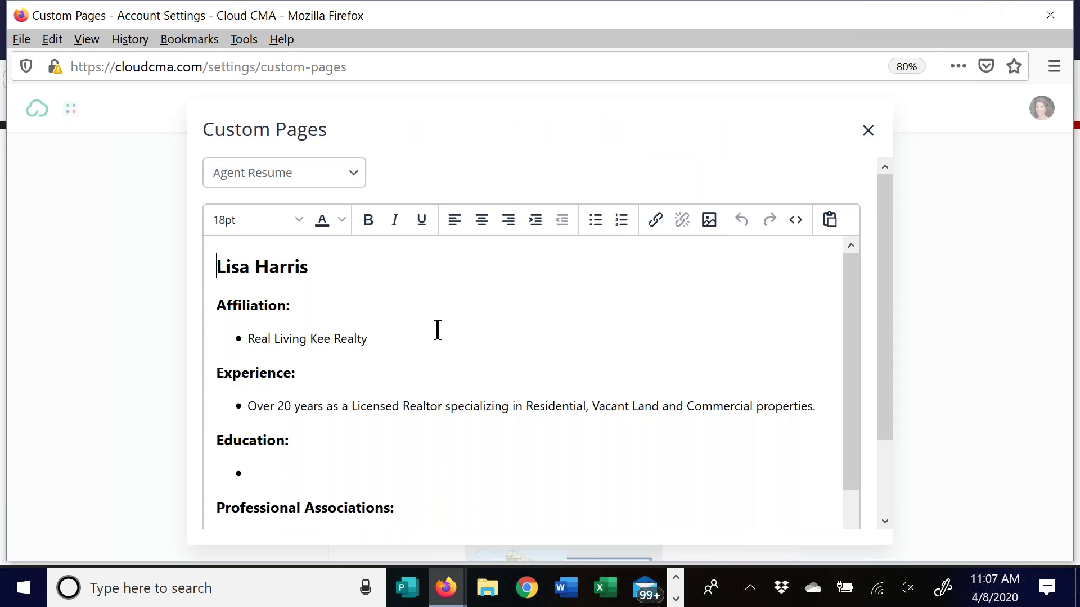
{"action": "scroll", "coordinate": [545, 399], "scroll_direction": "down", "scroll_amount": 2}
{"action": "scroll", "coordinate": [542, 396], "scroll_direction": "down", "scroll_amount": 2}
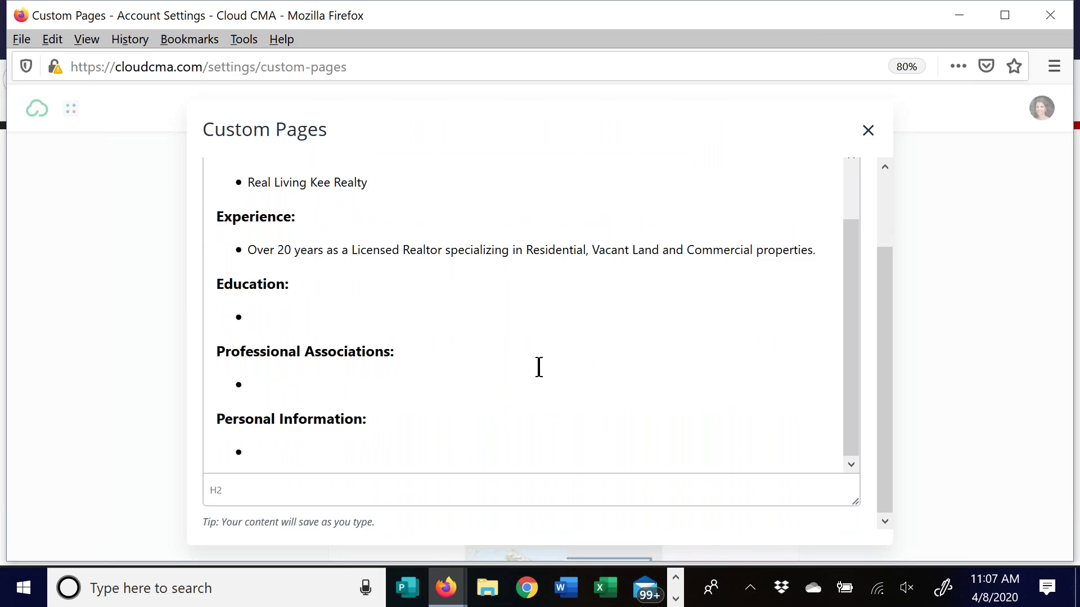
{"action": "scroll", "coordinate": [537, 368], "scroll_direction": "up", "scroll_amount": 2}
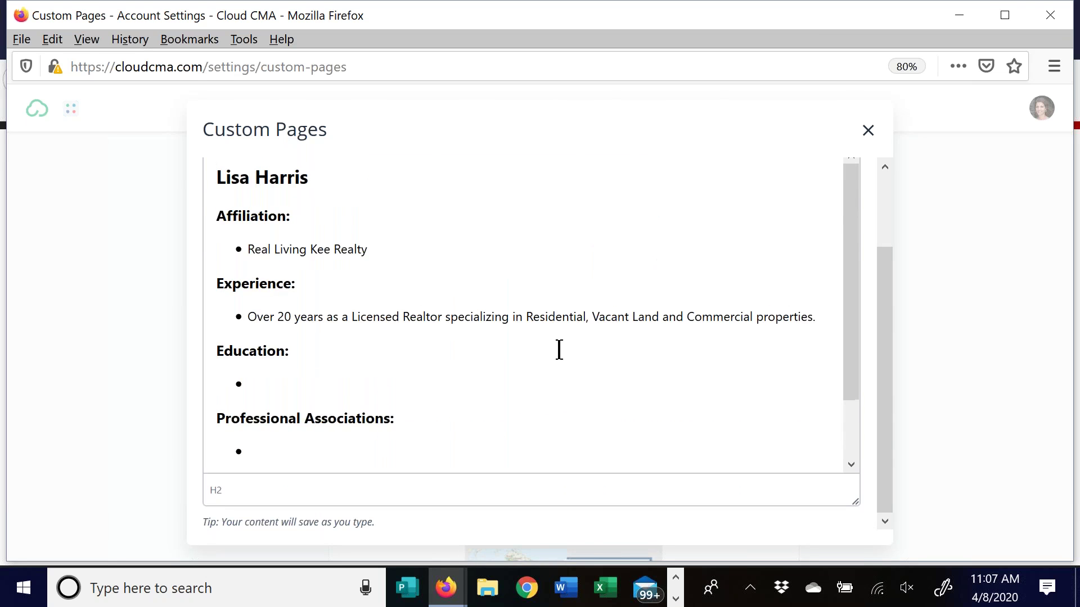
{"action": "scroll", "coordinate": [555, 343], "scroll_direction": "up", "scroll_amount": 2}
{"action": "left_click", "coordinate": [868, 130]}
{"action": "scroll", "coordinate": [595, 336], "scroll_direction": "down", "scroll_amount": 5}
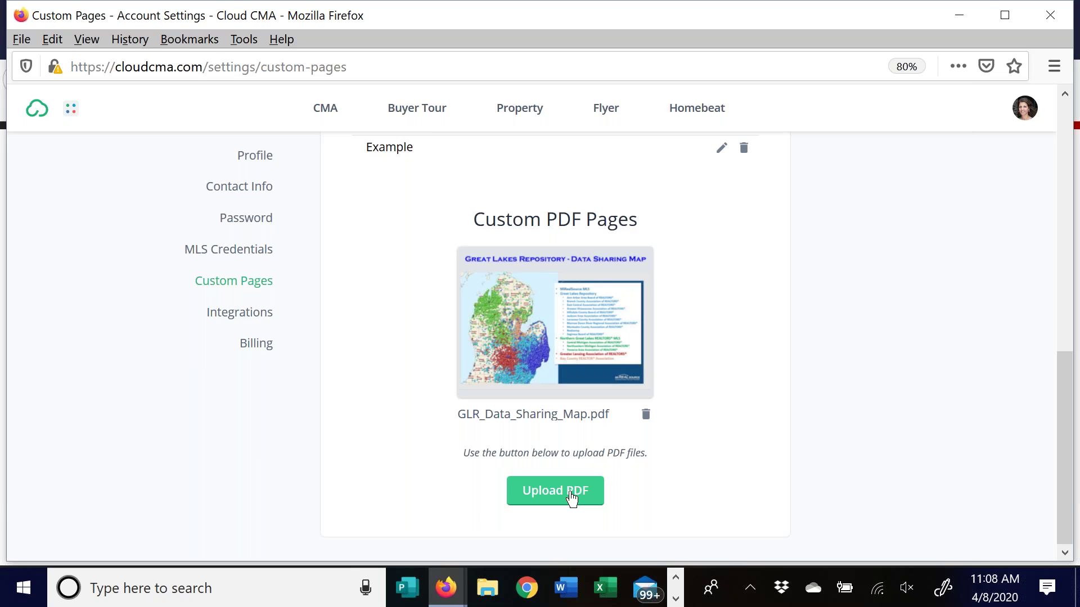
{"action": "left_click", "coordinate": [571, 488]}
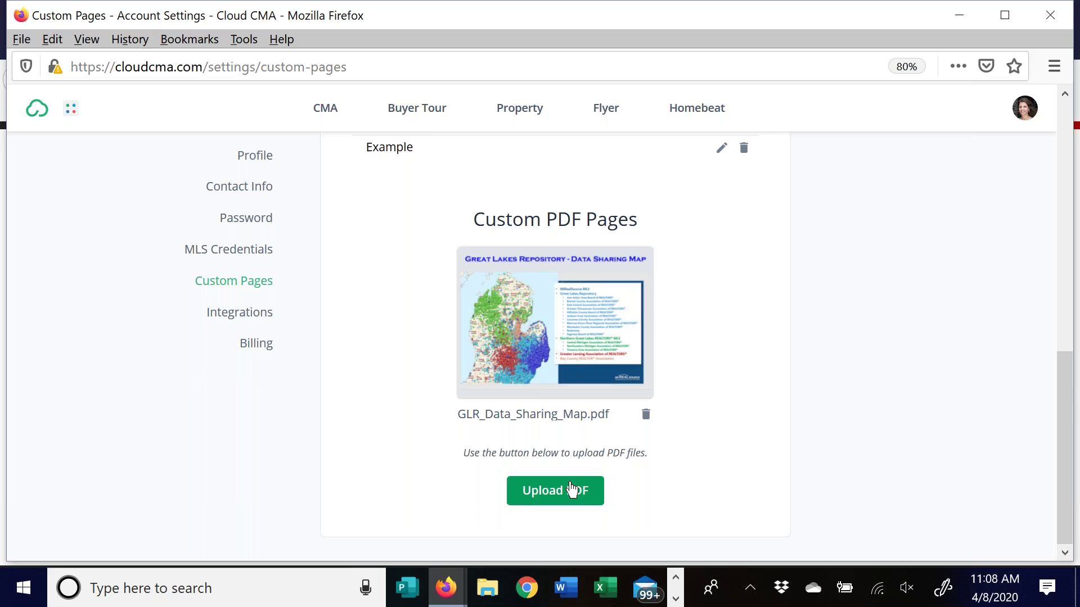
{"action": "left_click", "coordinate": [571, 490]}
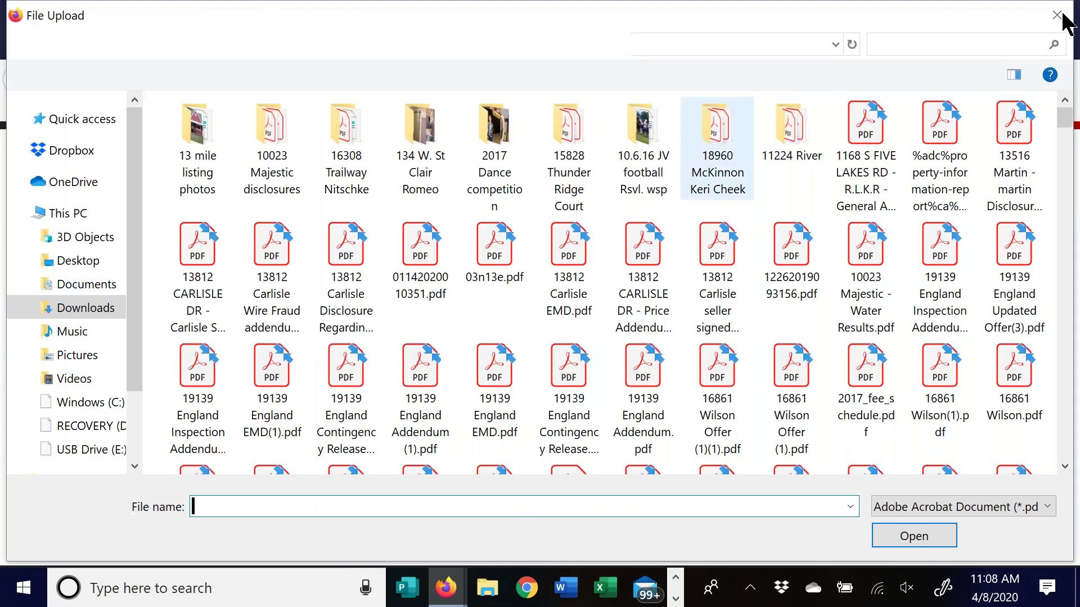
{"action": "key", "text": "Escape"}
{"action": "scroll", "coordinate": [886, 262], "scroll_direction": "up", "scroll_amount": 8}
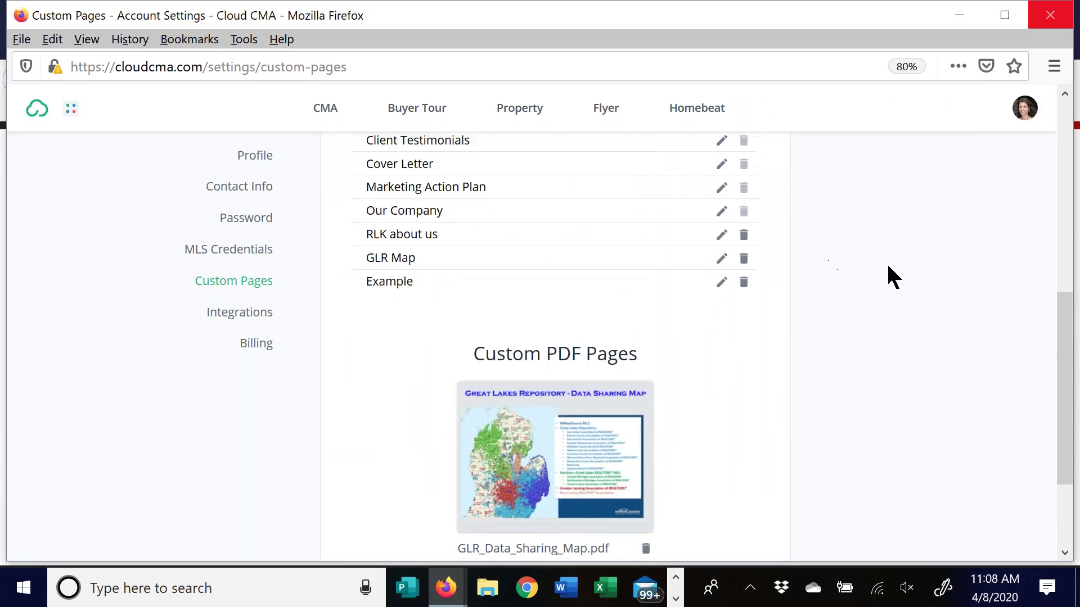
{"action": "scroll", "coordinate": [890, 278], "scroll_direction": "up", "scroll_amount": 2}
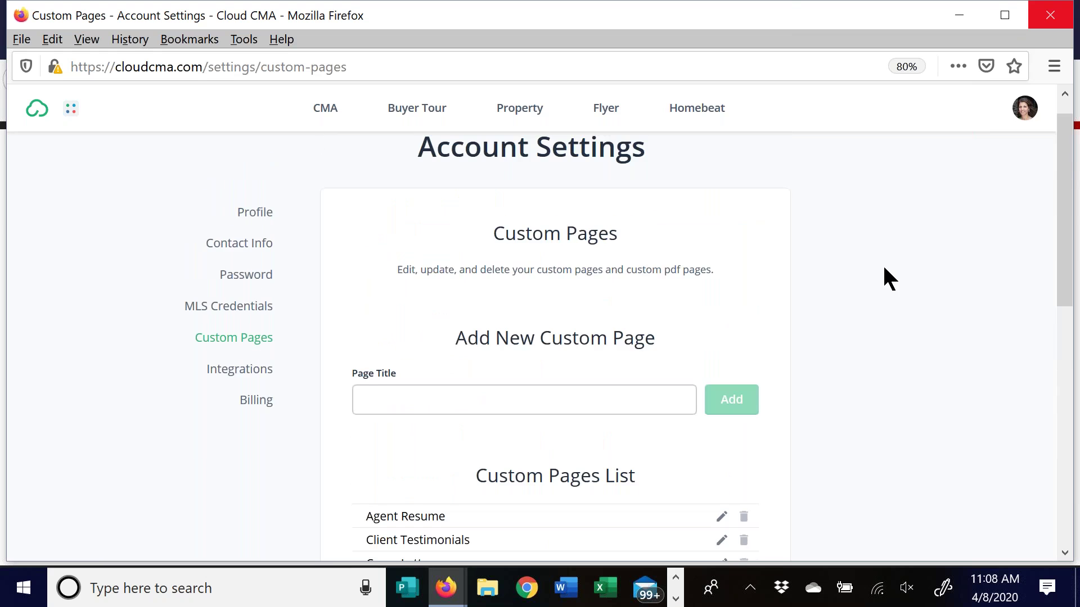
{"action": "scroll", "coordinate": [871, 258], "scroll_direction": "up", "scroll_amount": 1}
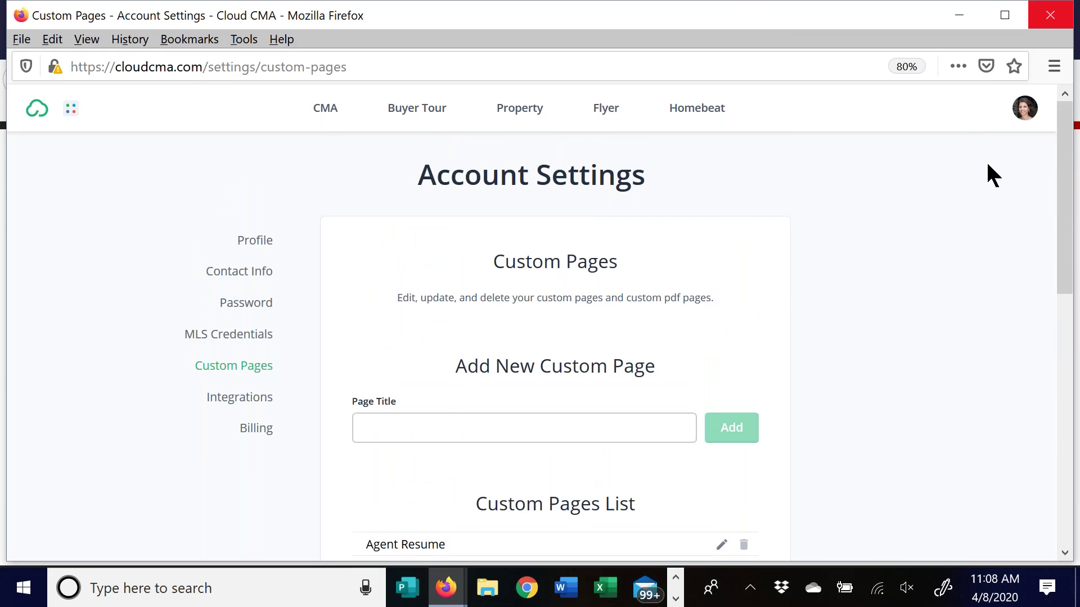
{"action": "left_click", "coordinate": [1026, 111]}
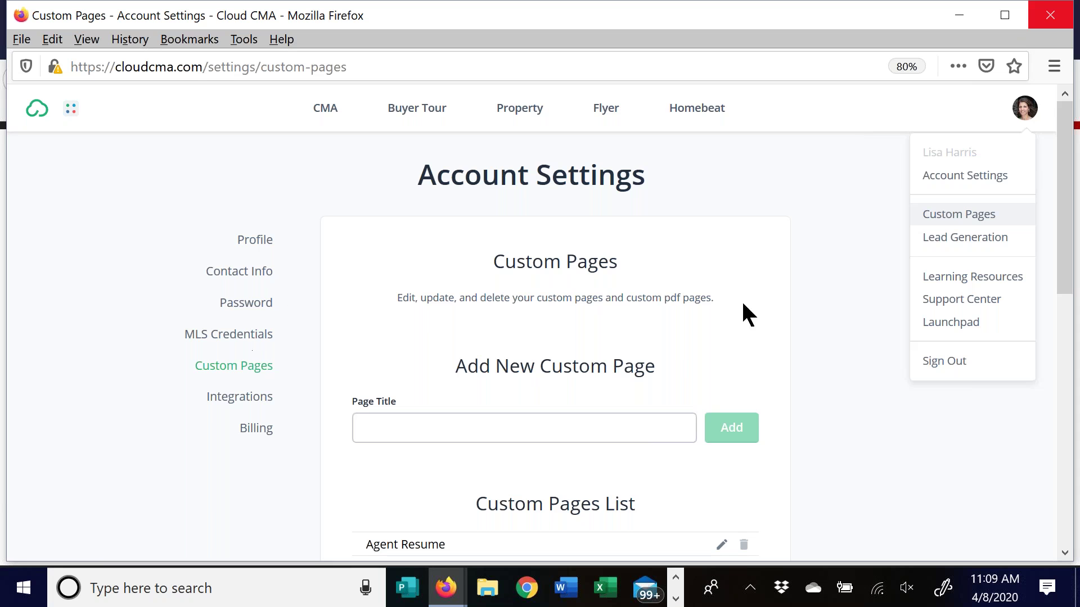
{"action": "triple_click", "coordinate": [858, 178]}
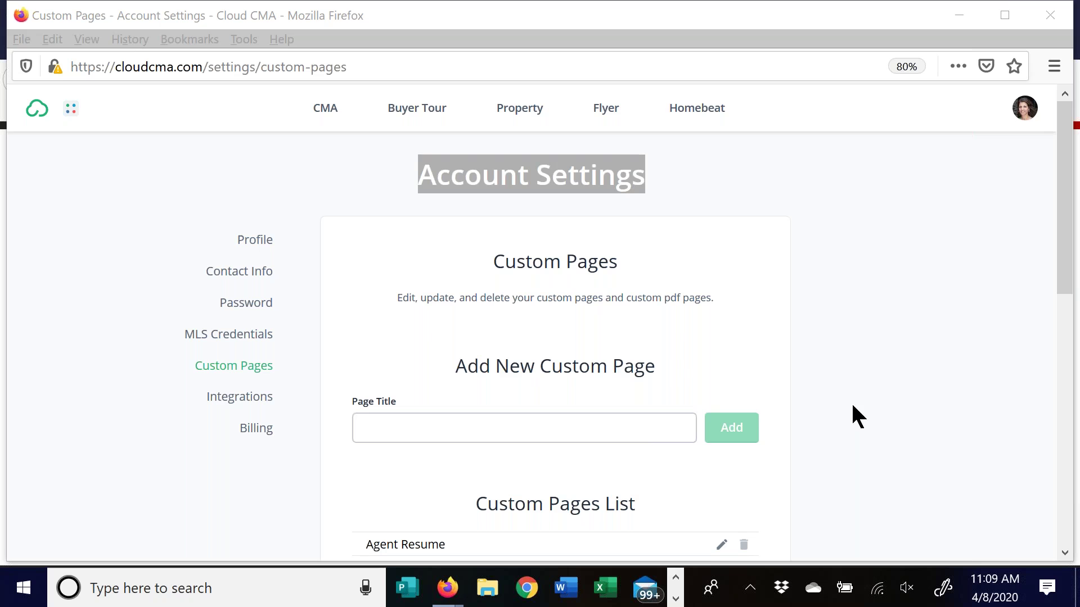
{"action": "mouse_move", "coordinate": [445, 595]}
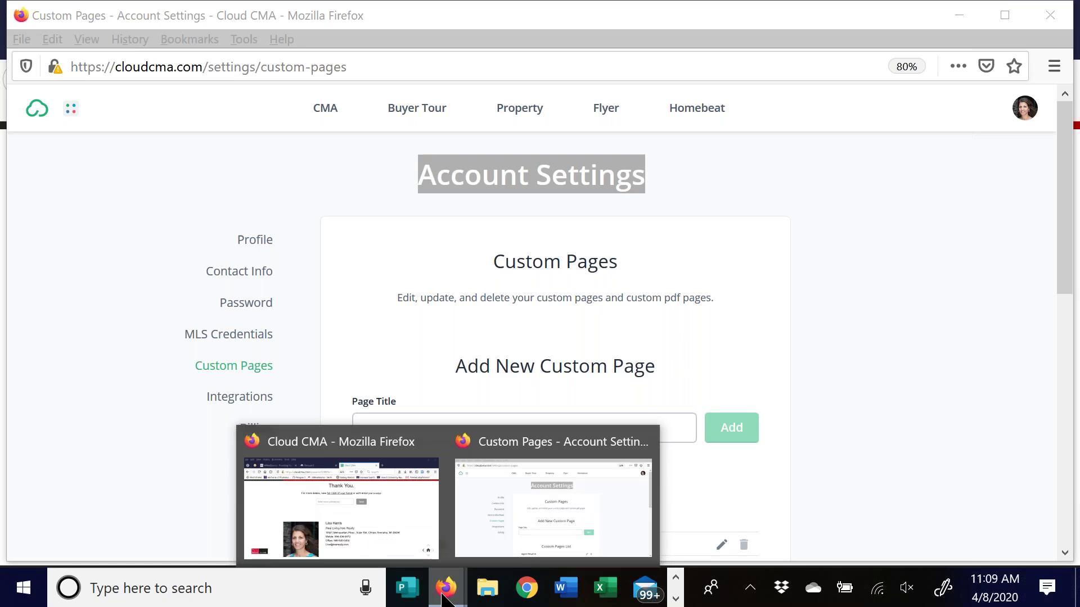
Switch to the Paragon 5 session and open the MLS Documents library
{"action": "left_click", "coordinate": [399, 520]}
{"action": "left_click", "coordinate": [342, 44]}
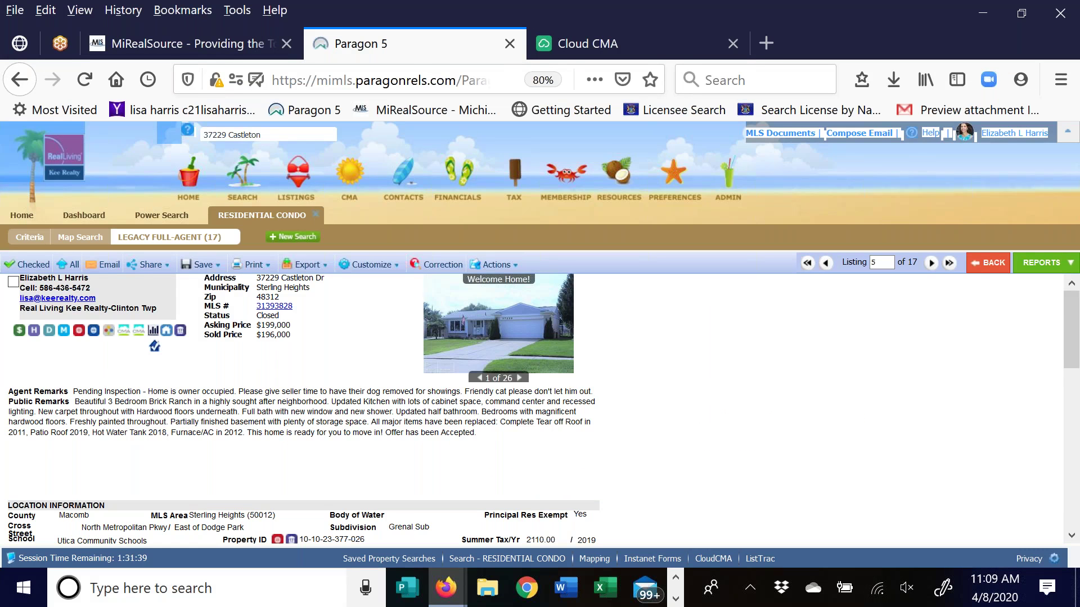
{"action": "left_click", "coordinate": [793, 134]}
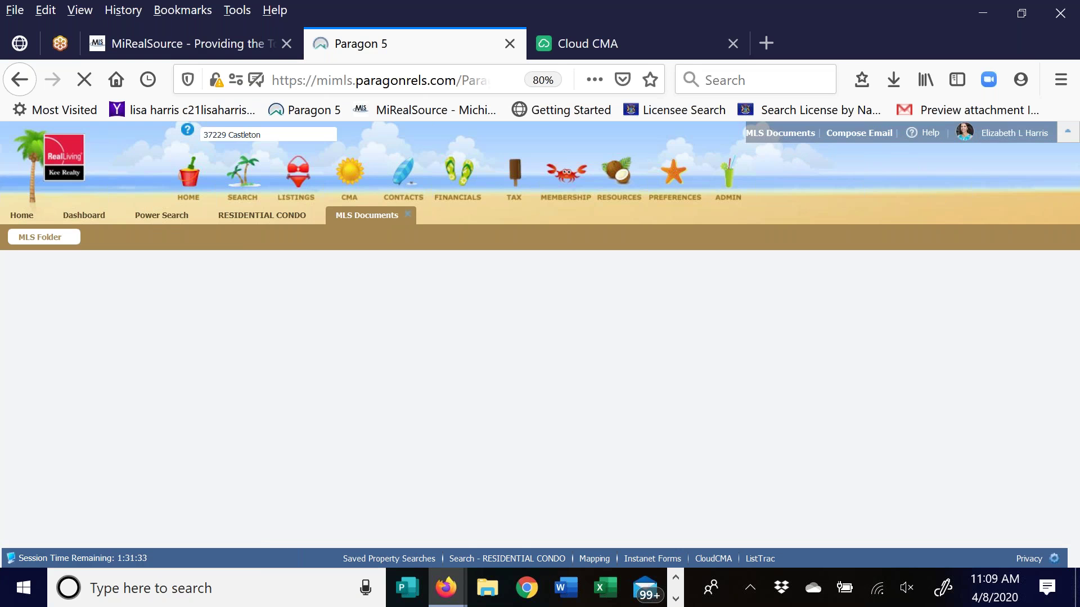
{"action": "scroll", "coordinate": [240, 357], "scroll_direction": "down", "scroll_amount": 2}
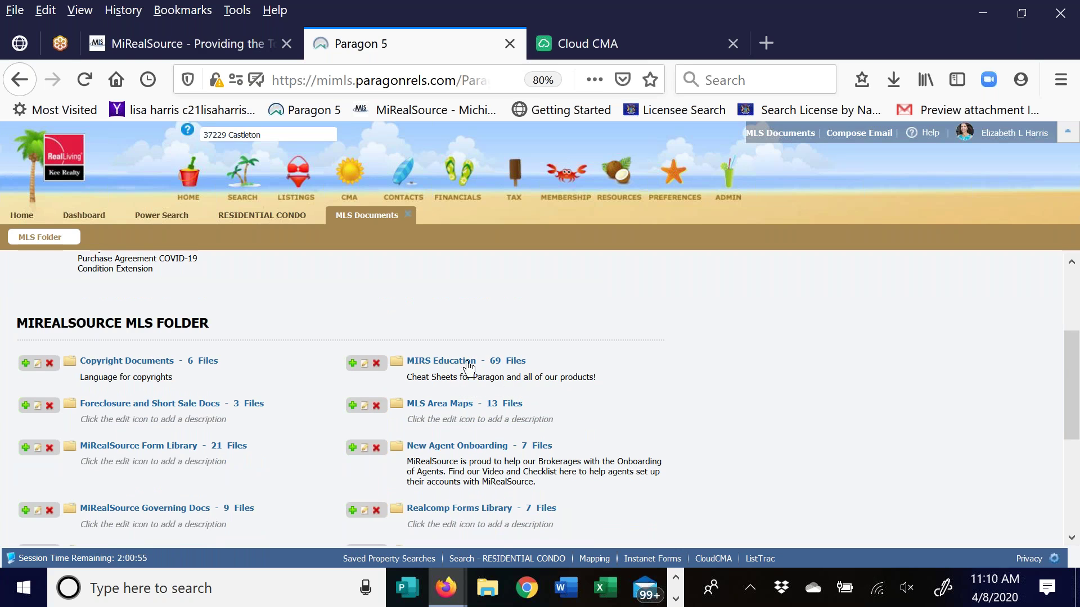
Open the MIRS Education folder and scroll through its 69 files
{"action": "left_click", "coordinate": [432, 362]}
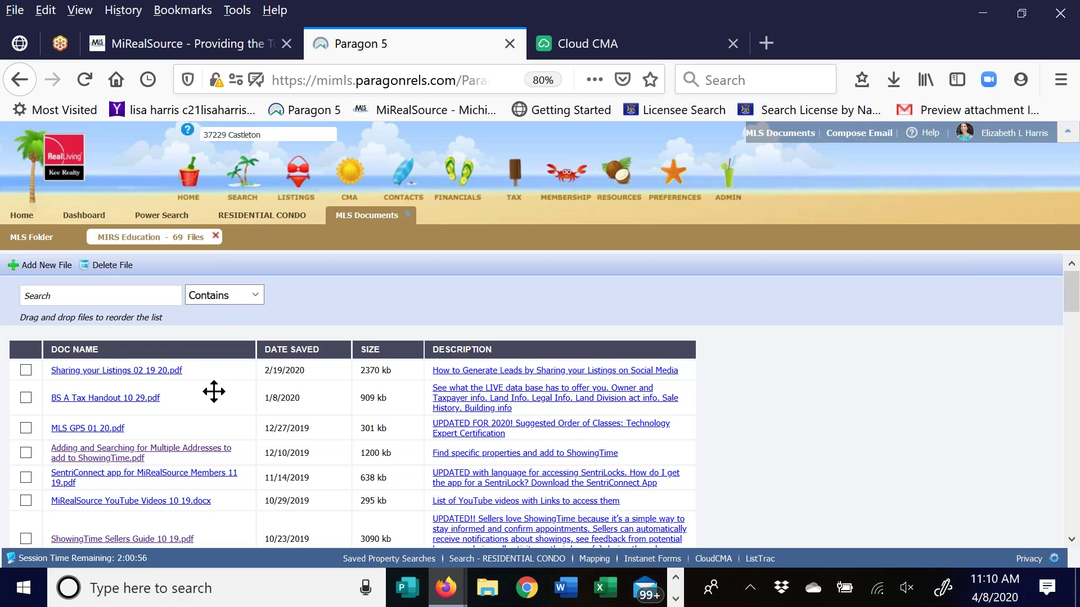
{"action": "scroll", "coordinate": [218, 391], "scroll_direction": "down", "scroll_amount": 3}
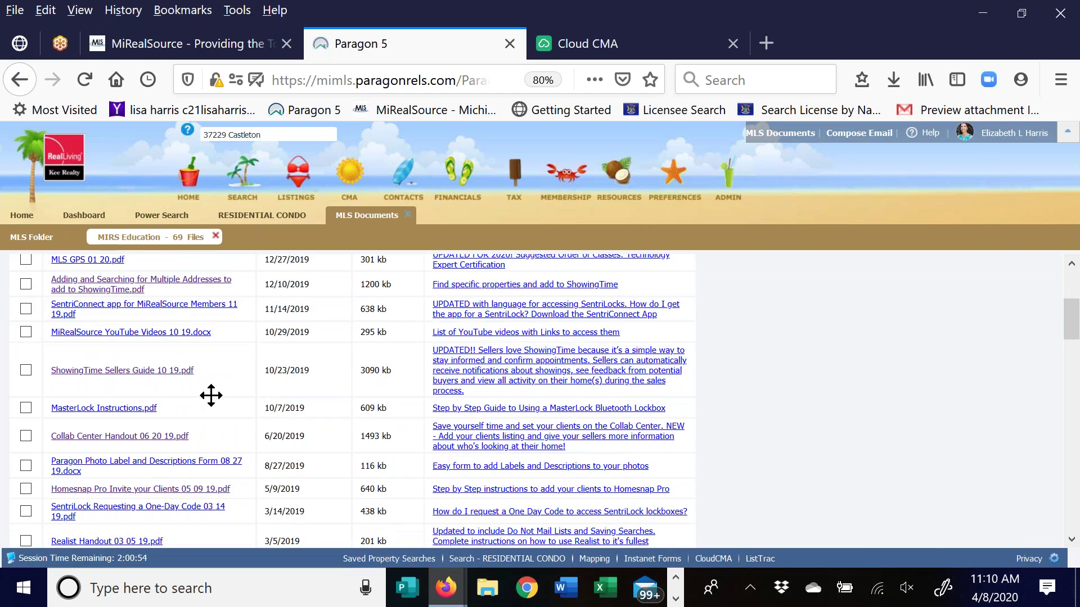
{"action": "scroll", "coordinate": [211, 394], "scroll_direction": "down", "scroll_amount": 3}
{"action": "scroll", "coordinate": [198, 381], "scroll_direction": "down", "scroll_amount": 3}
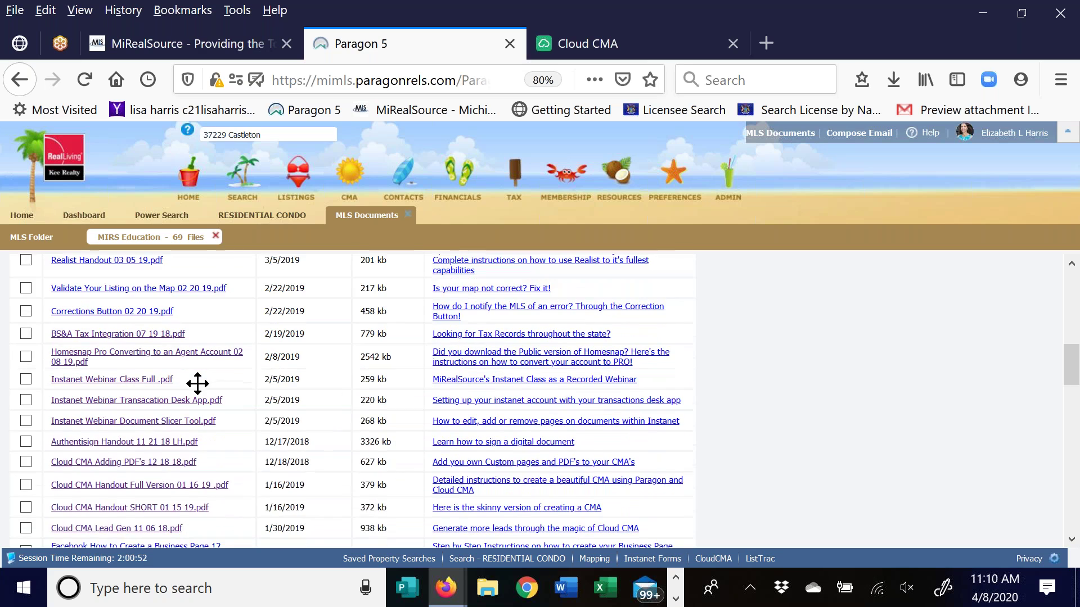
{"action": "scroll", "coordinate": [204, 497], "scroll_direction": "down", "scroll_amount": 2}
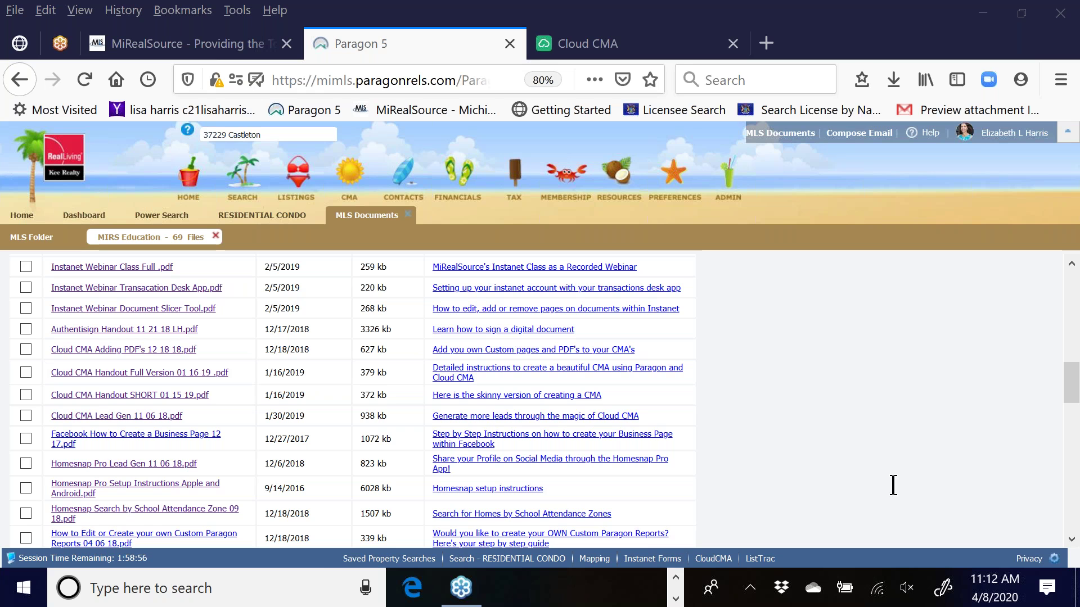
Return to the RESIDENTIAL CONDO search and show its Criteria form with the match summary
{"action": "left_click", "coordinate": [239, 216]}
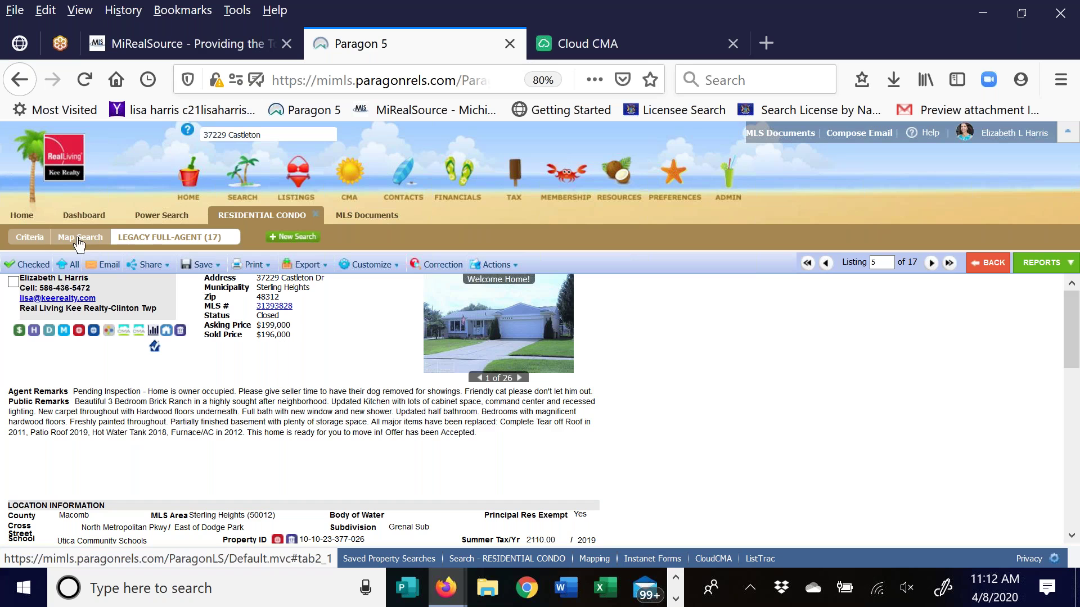
{"action": "left_click", "coordinate": [23, 242]}
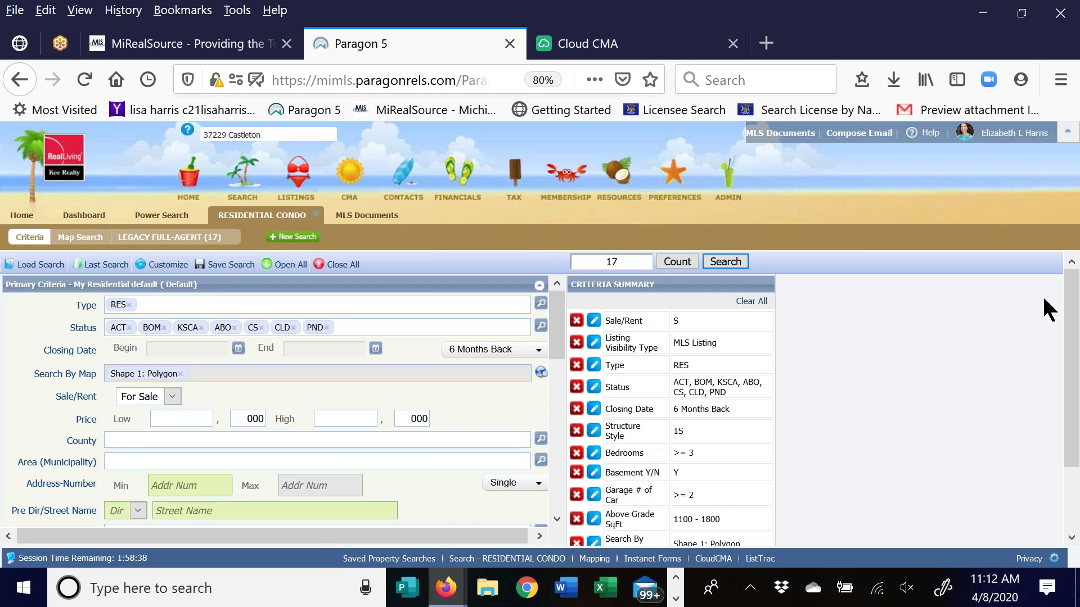
{"action": "scroll", "coordinate": [79, 458], "scroll_direction": "down", "scroll_amount": 2}
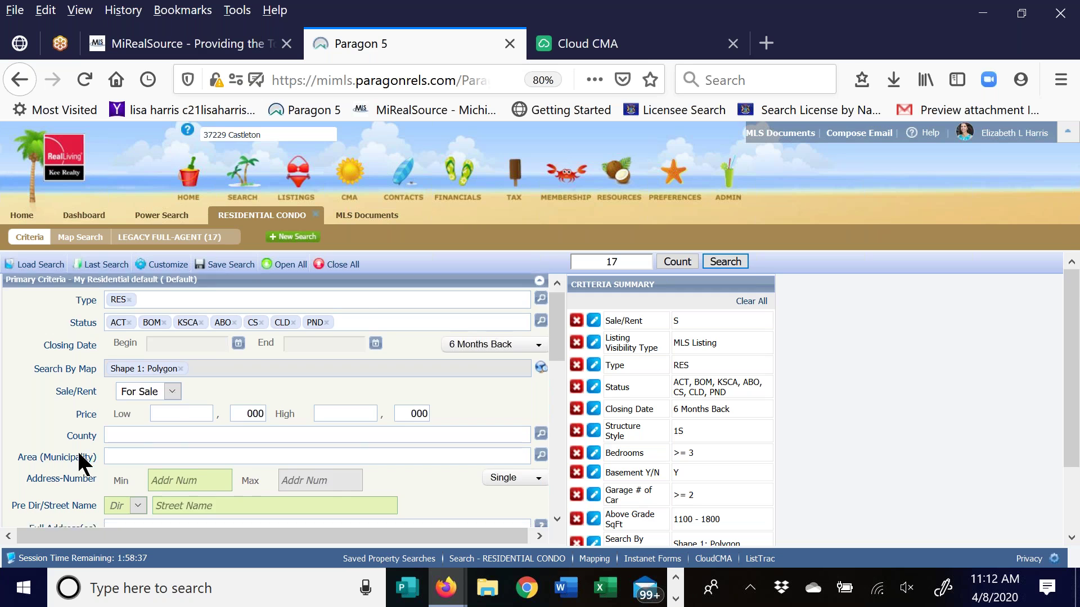
{"action": "scroll", "coordinate": [148, 403], "scroll_direction": "down", "scroll_amount": 2}
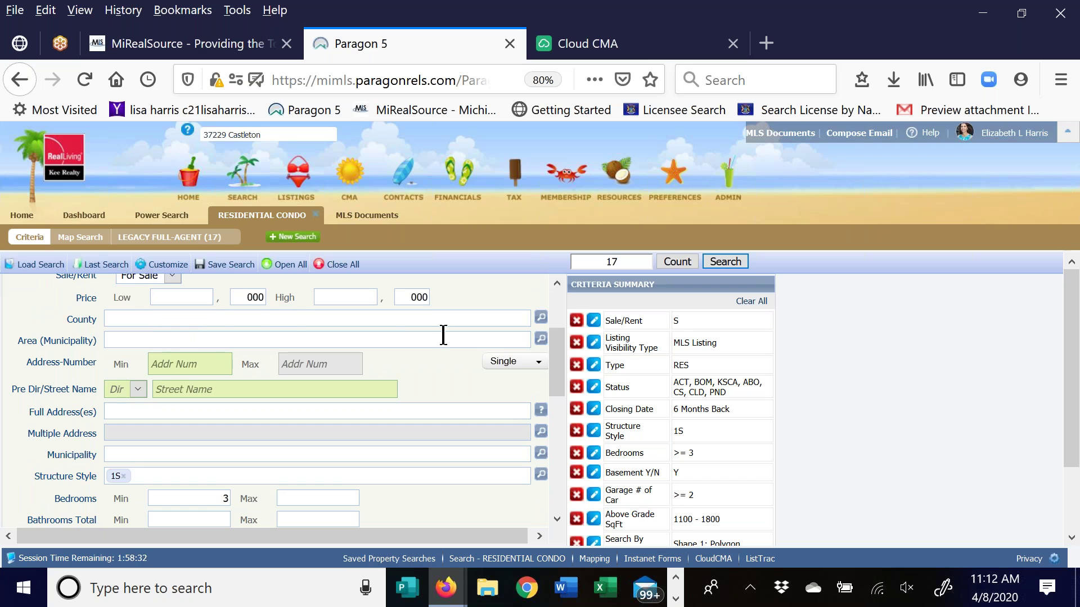
Open the Area (Municipality) lookup and filter it by 'shelby', then 'troy'
{"action": "left_click", "coordinate": [541, 339]}
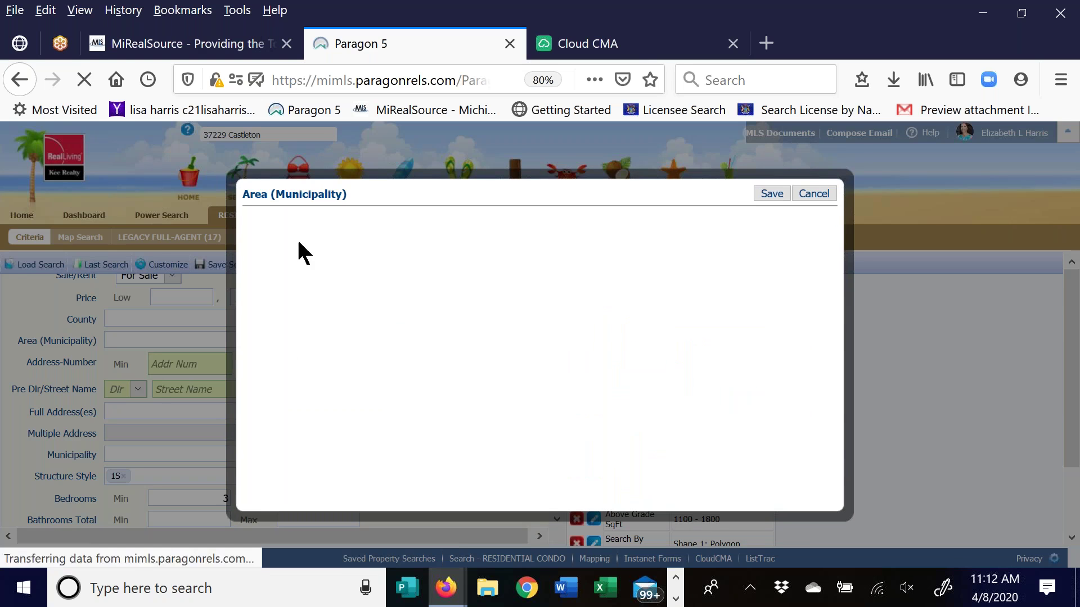
{"action": "left_click", "coordinate": [291, 217]}
{"action": "type", "text": "shelby"}
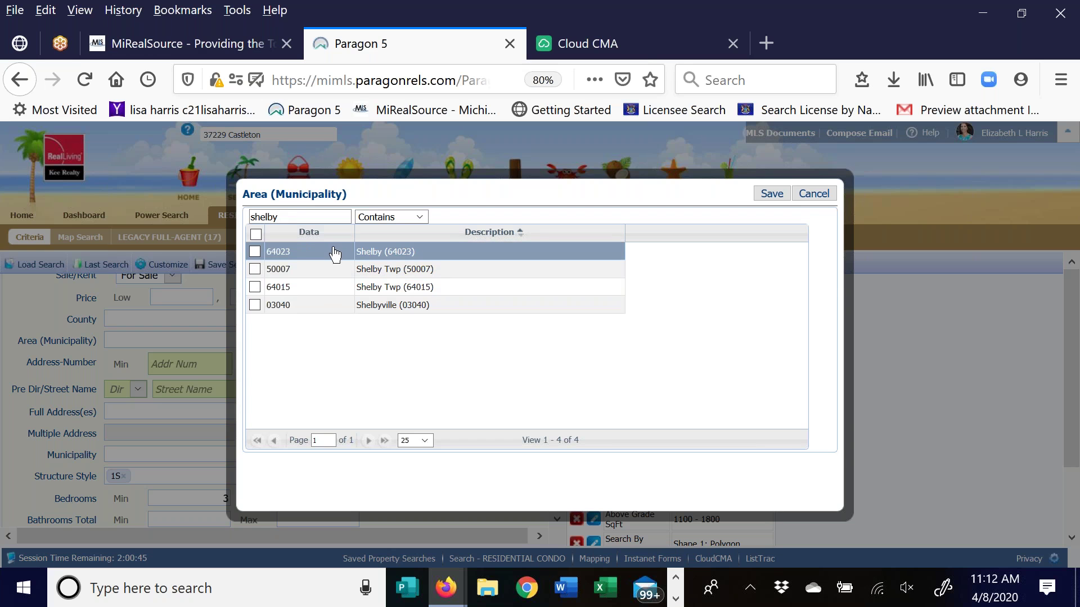
{"action": "left_click_drag", "start_coordinate": [294, 218], "coordinate": [207, 223]}
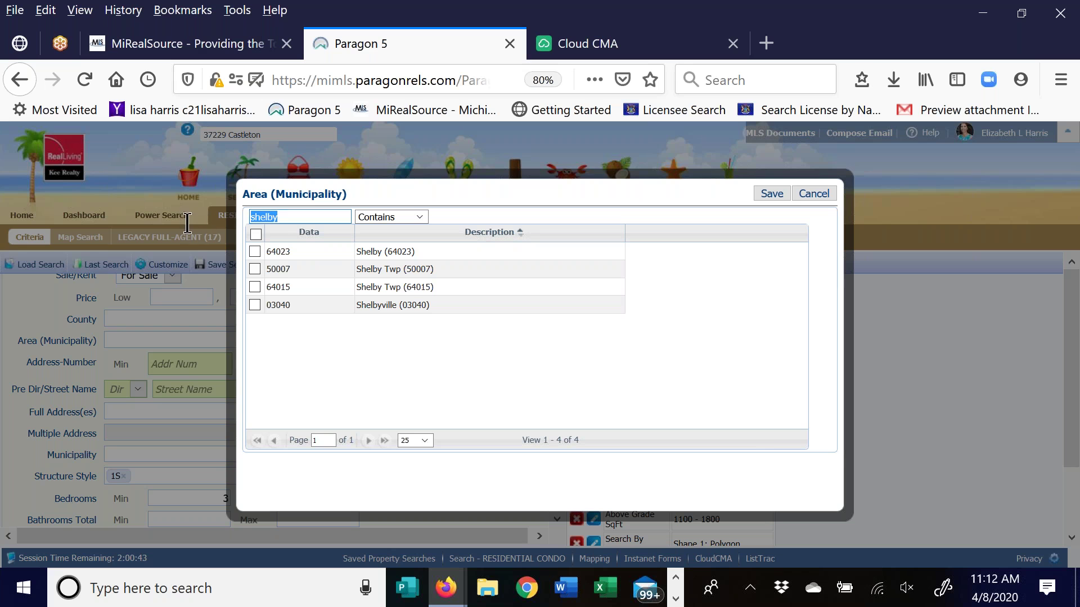
{"action": "type", "text": "troy"}
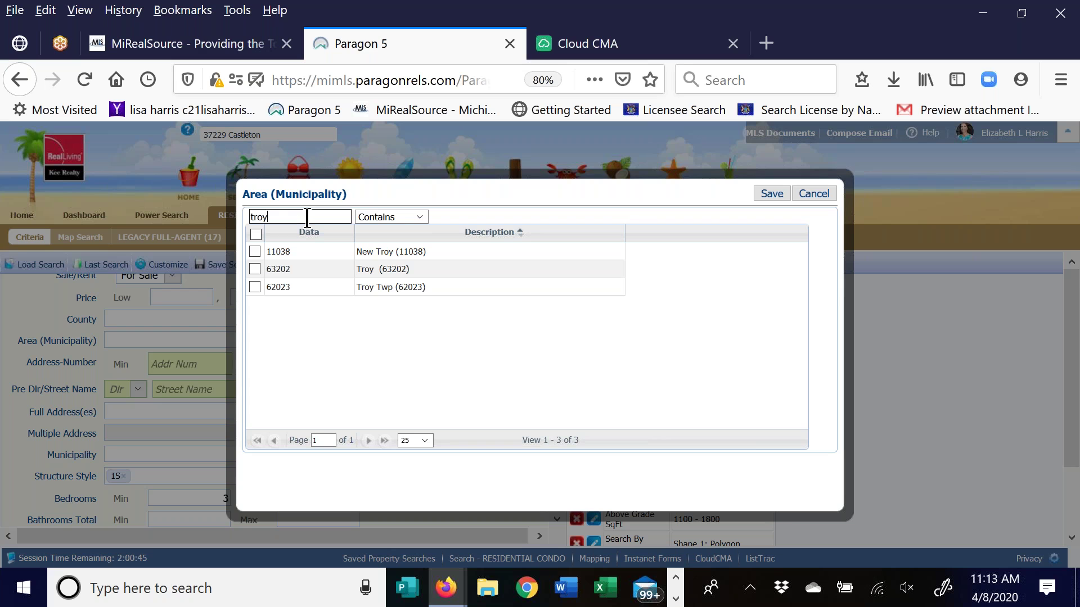
Clear the filter to list all 2,120 areas, then filter by '50'
{"action": "left_click_drag", "start_coordinate": [272, 217], "coordinate": [243, 216]}
{"action": "key", "text": "BackSpace"}
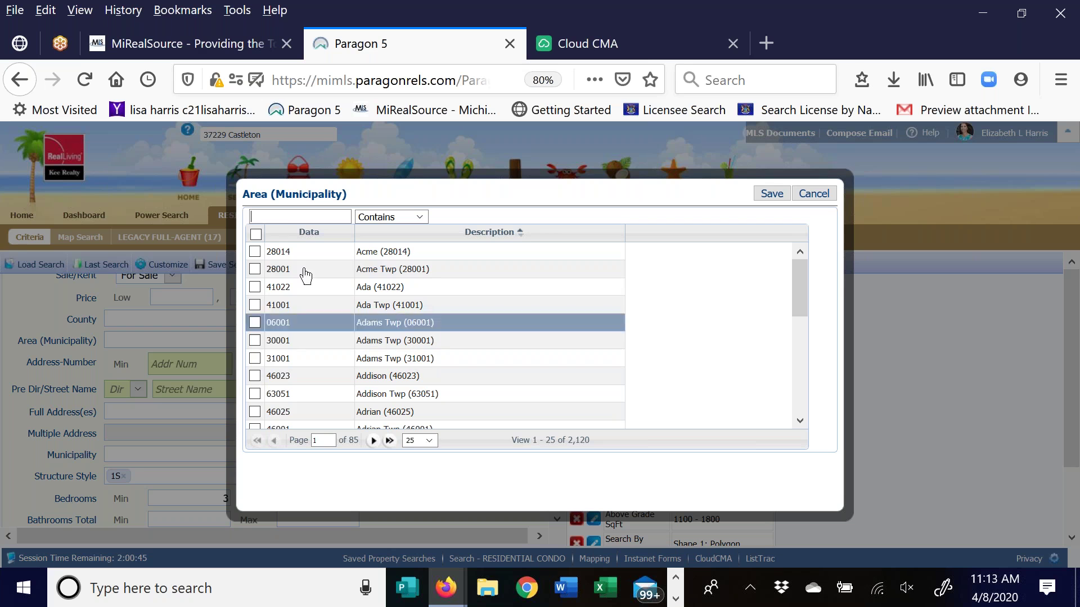
{"action": "left_click", "coordinate": [279, 217]}
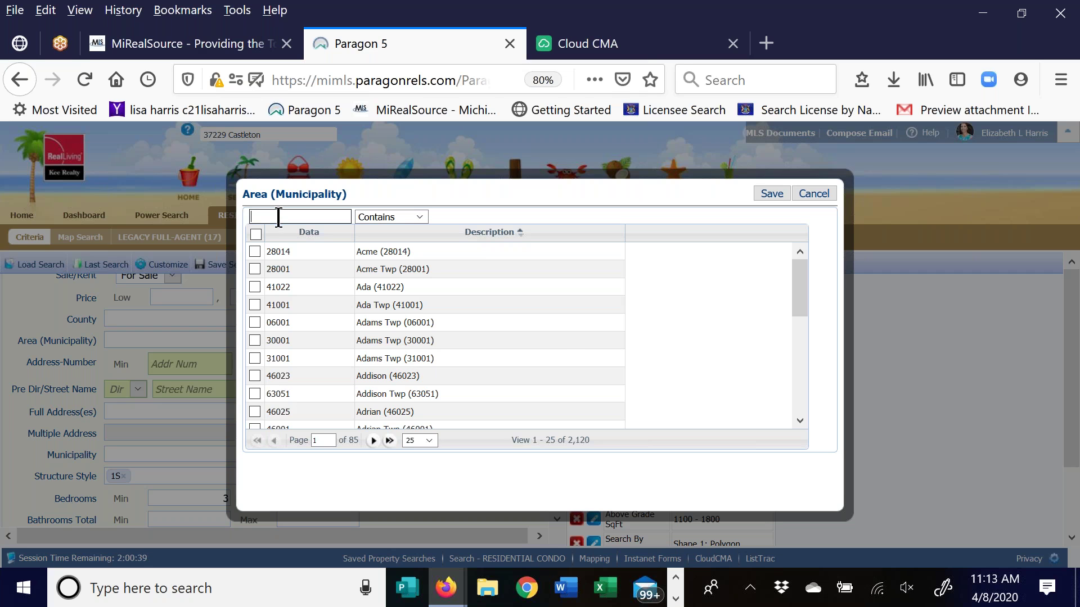
{"action": "type", "text": "50"}
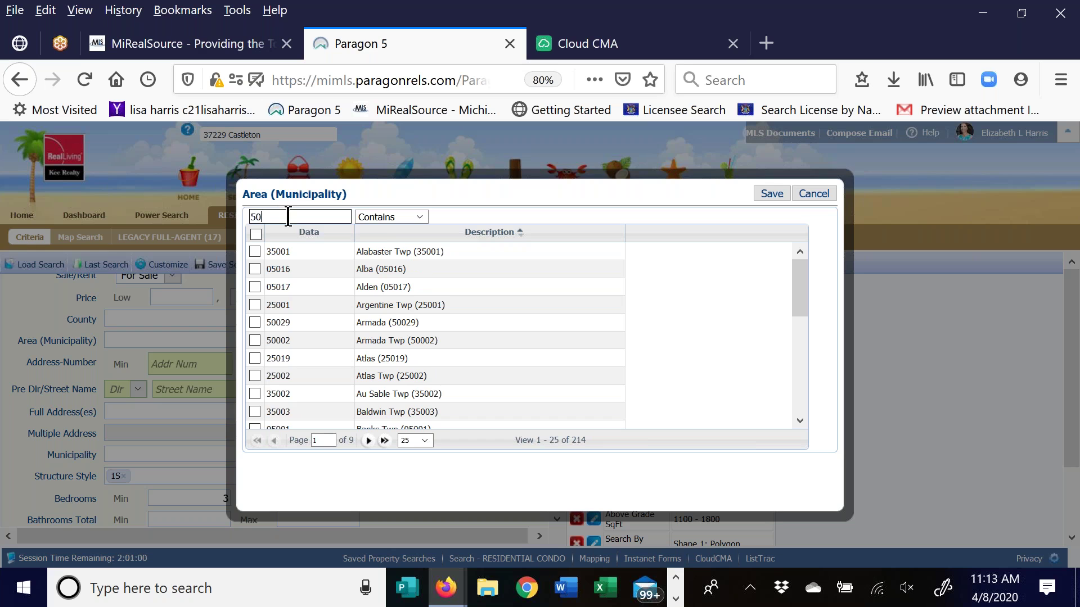
Switch the area filter to Begins With so '50' leaves 26 matching areas
{"action": "left_click", "coordinate": [378, 215]}
{"action": "left_click", "coordinate": [377, 230]}
{"action": "left_click", "coordinate": [265, 217]}
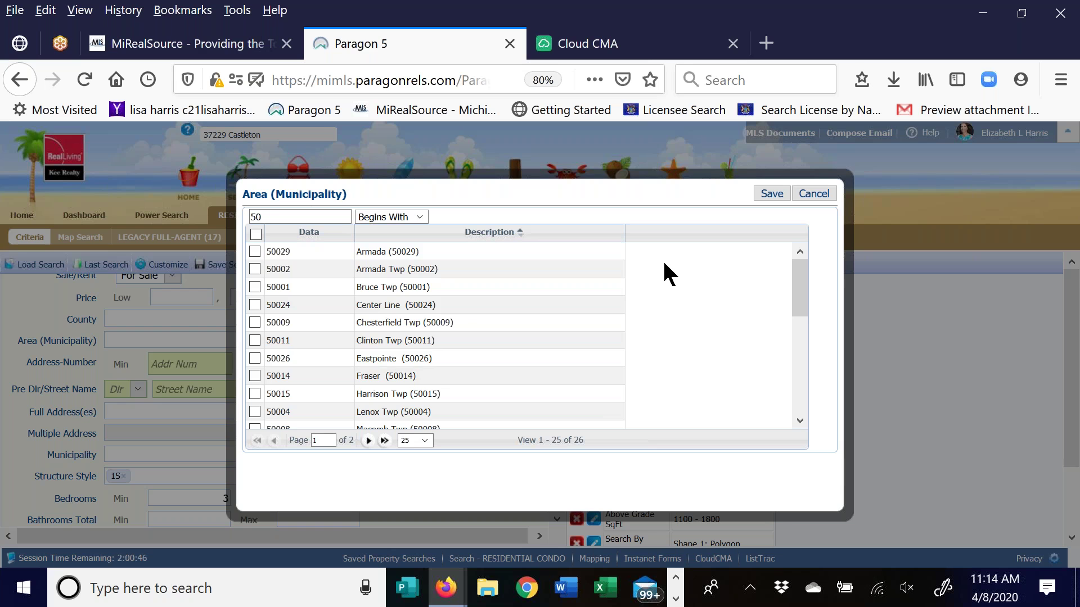
{"action": "scroll", "coordinate": [439, 349], "scroll_direction": "down", "scroll_amount": 1}
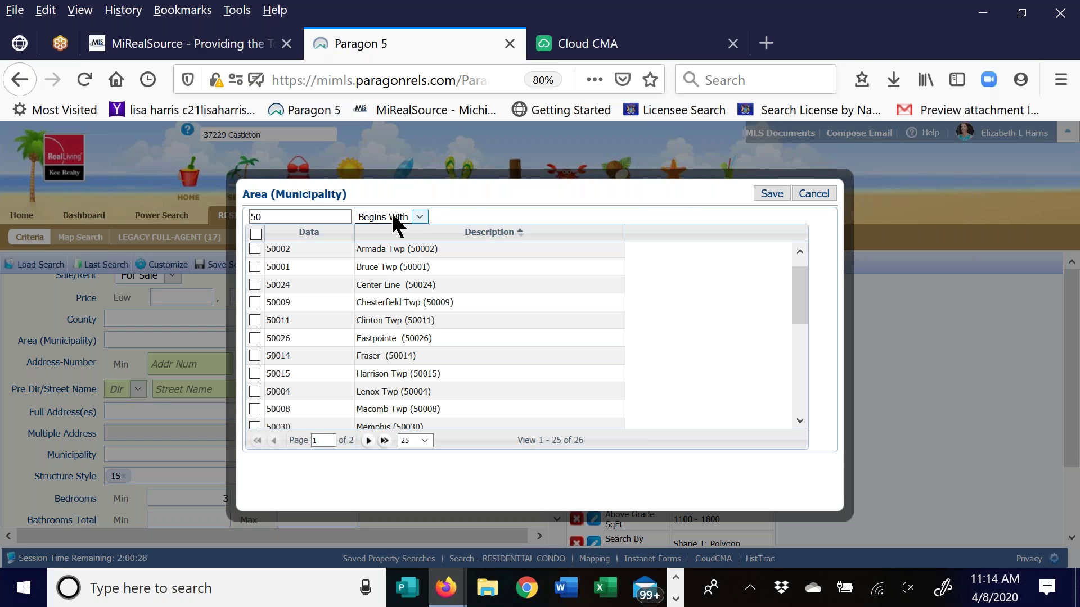
{"action": "left_click_drag", "start_coordinate": [664, 184], "coordinate": [610, 174]}
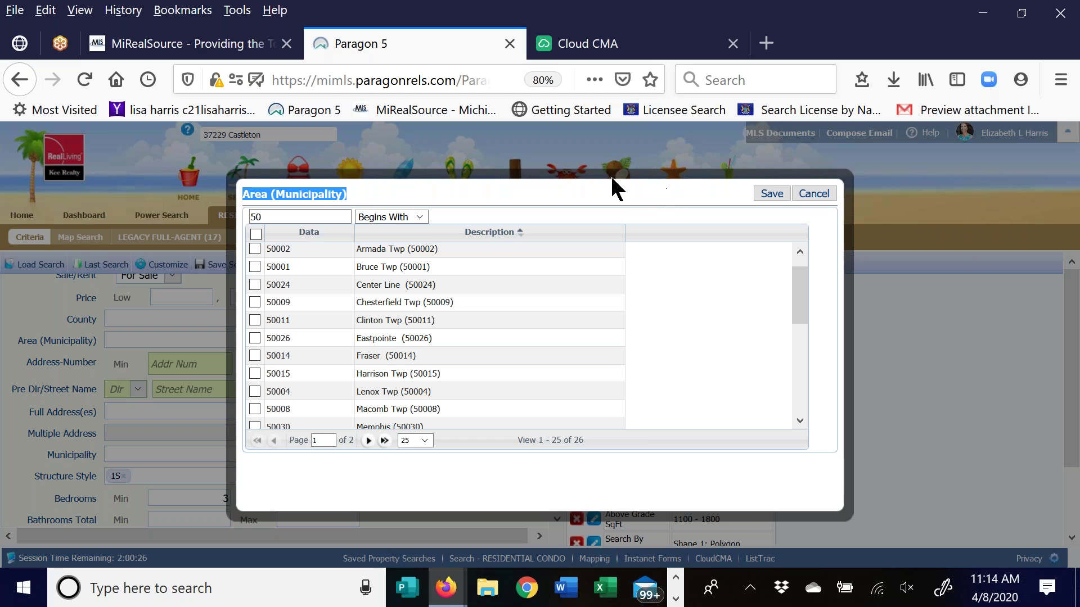
{"action": "left_click", "coordinate": [654, 263]}
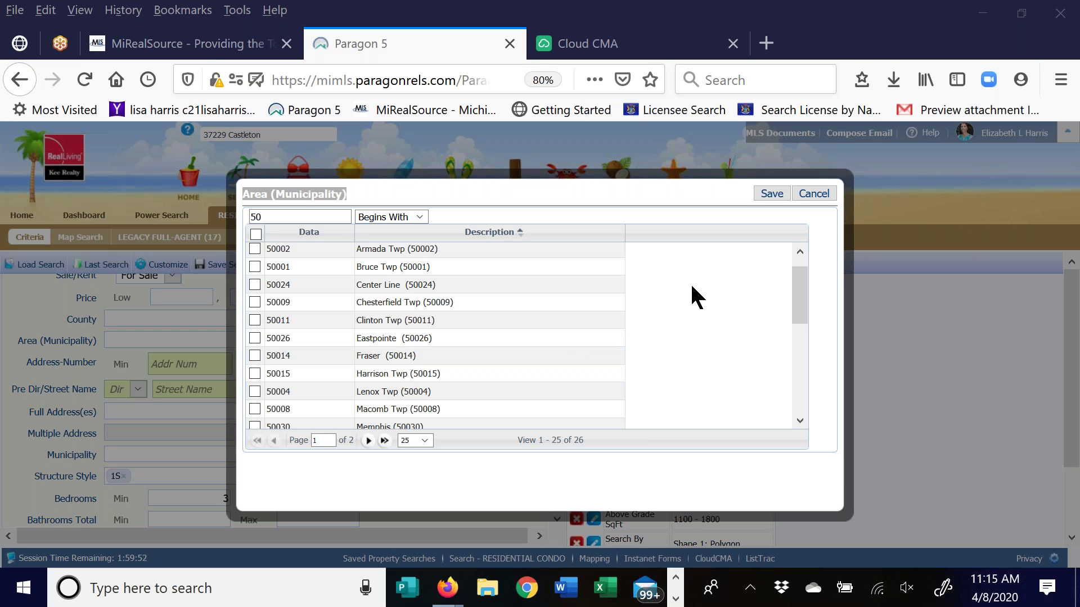
Filter the areas by 'Shelby', then by 'Troy', leaving Troy and Troy Twp
{"action": "left_click_drag", "start_coordinate": [343, 217], "coordinate": [241, 231]}
{"action": "type", "text": "Shelby"}
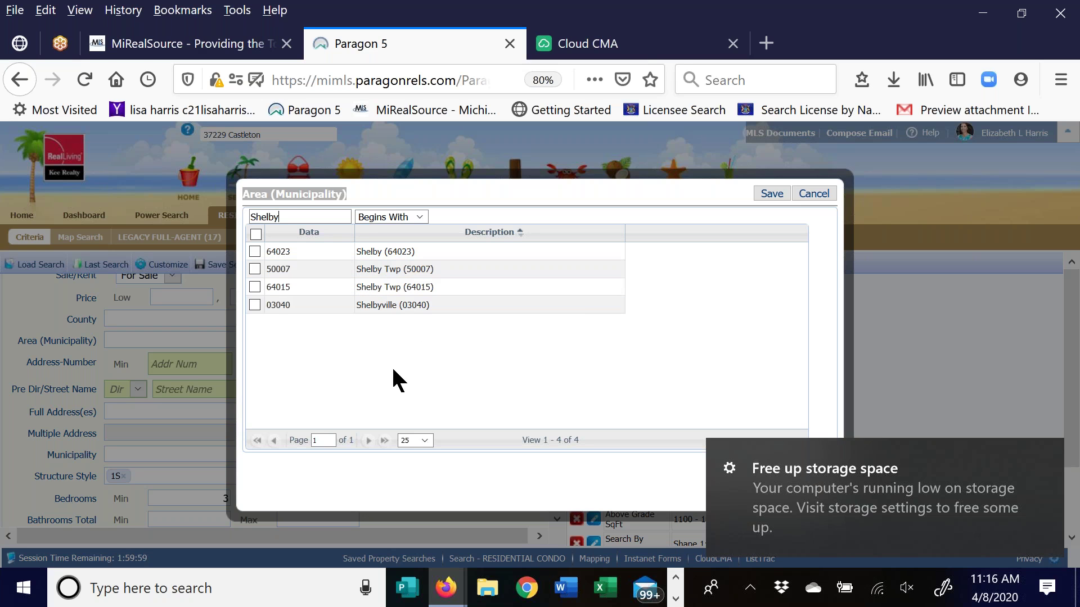
{"action": "double_click", "coordinate": [287, 217]}
{"action": "type", "text": "Troy"}
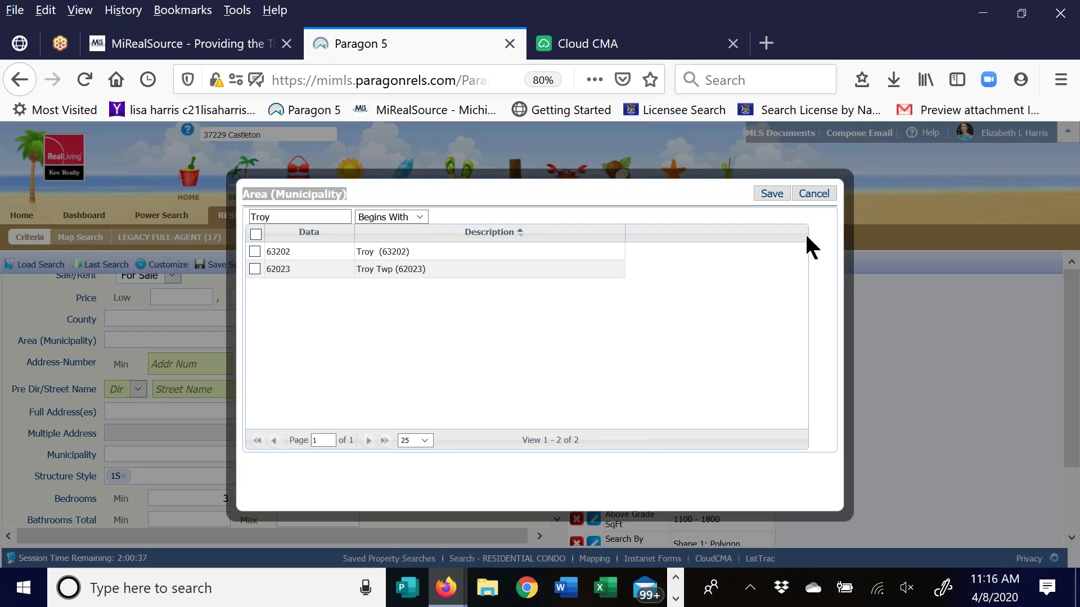
Cancel the municipality lookup and set the County criterion to Genesee (25)
{"action": "left_click", "coordinate": [812, 197]}
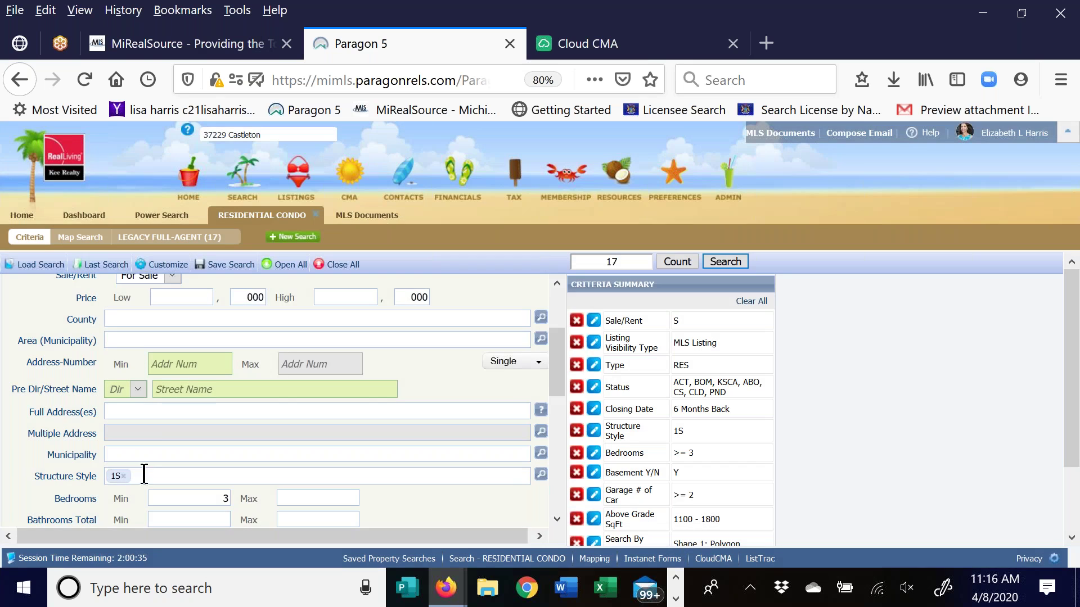
{"action": "scroll", "coordinate": [89, 422], "scroll_direction": "down", "scroll_amount": 2}
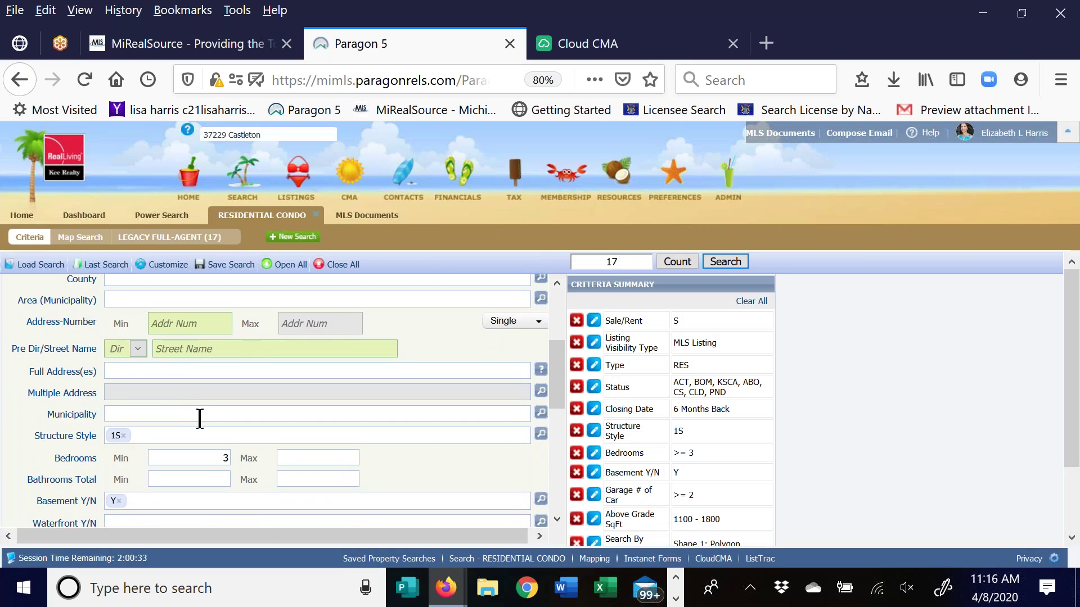
{"action": "scroll", "coordinate": [173, 419], "scroll_direction": "up", "scroll_amount": 3}
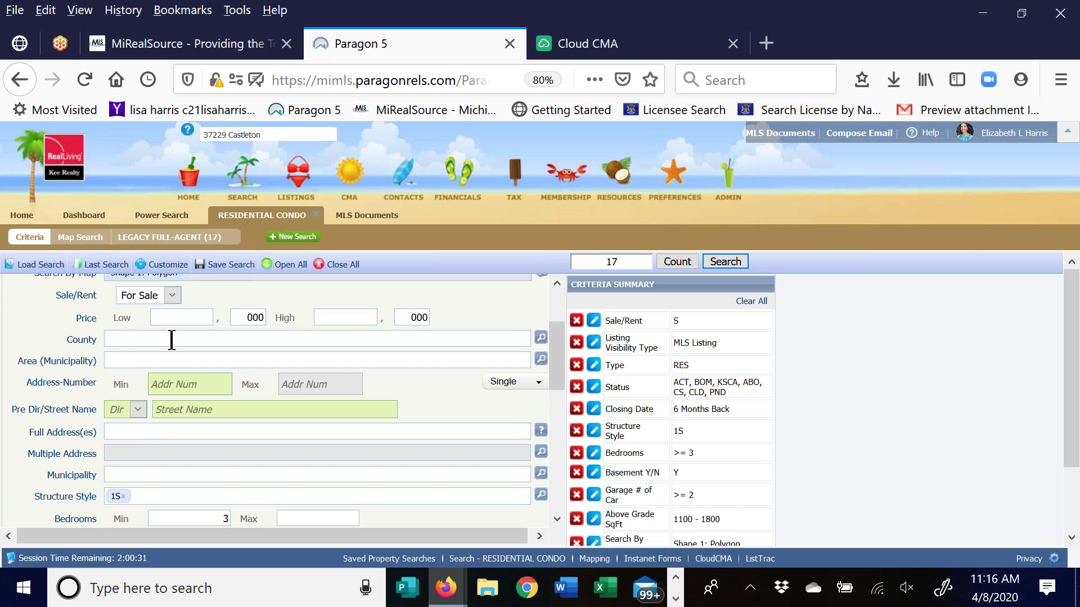
{"action": "left_click", "coordinate": [541, 339]}
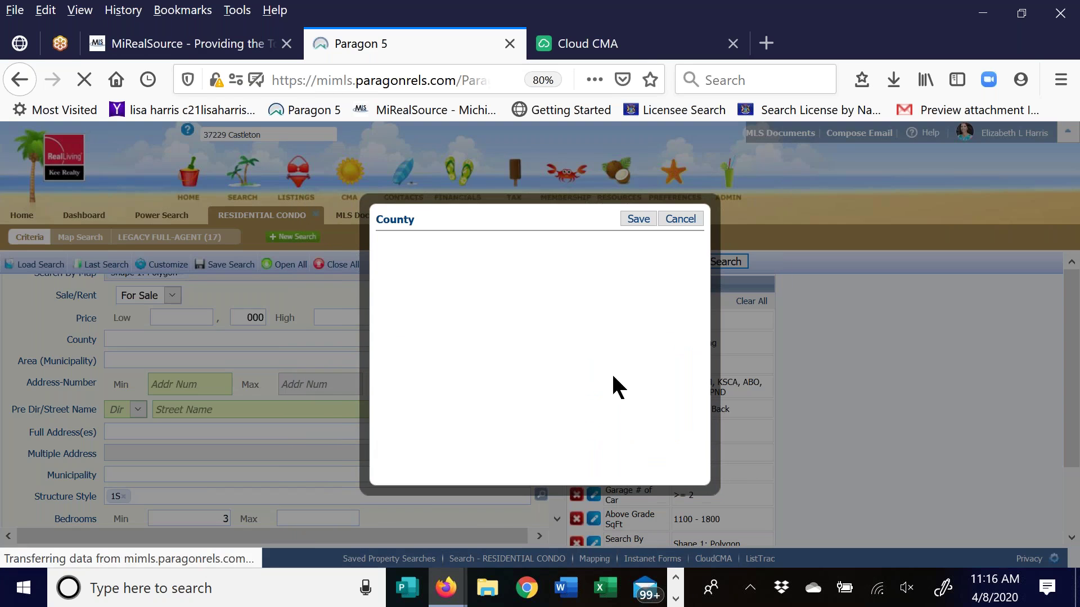
{"action": "left_click_drag", "start_coordinate": [693, 285], "coordinate": [672, 409]}
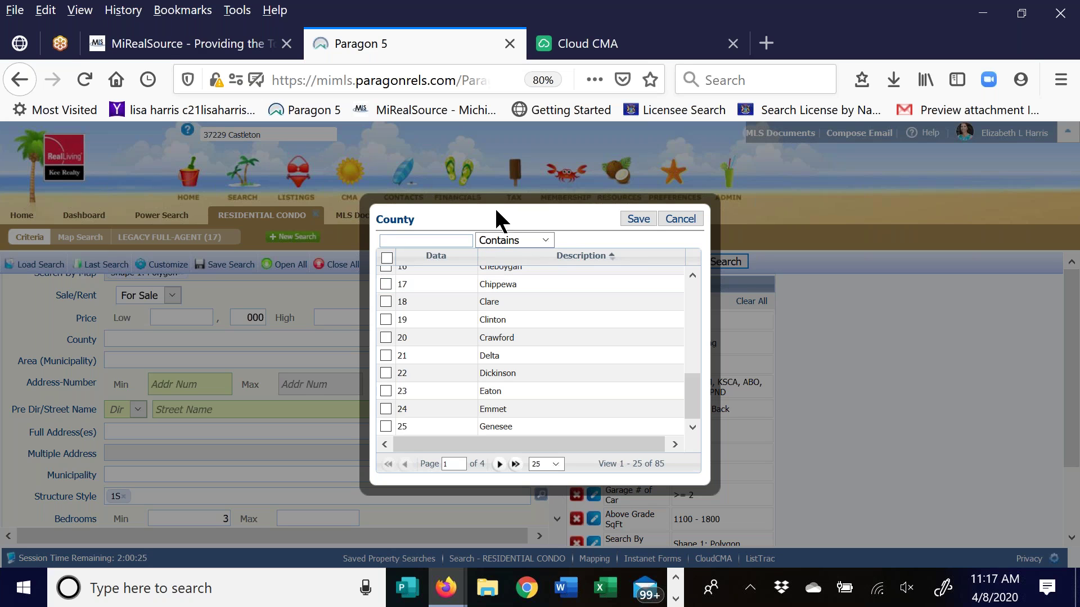
{"action": "left_click", "coordinate": [386, 426]}
{"action": "left_click", "coordinate": [638, 219]}
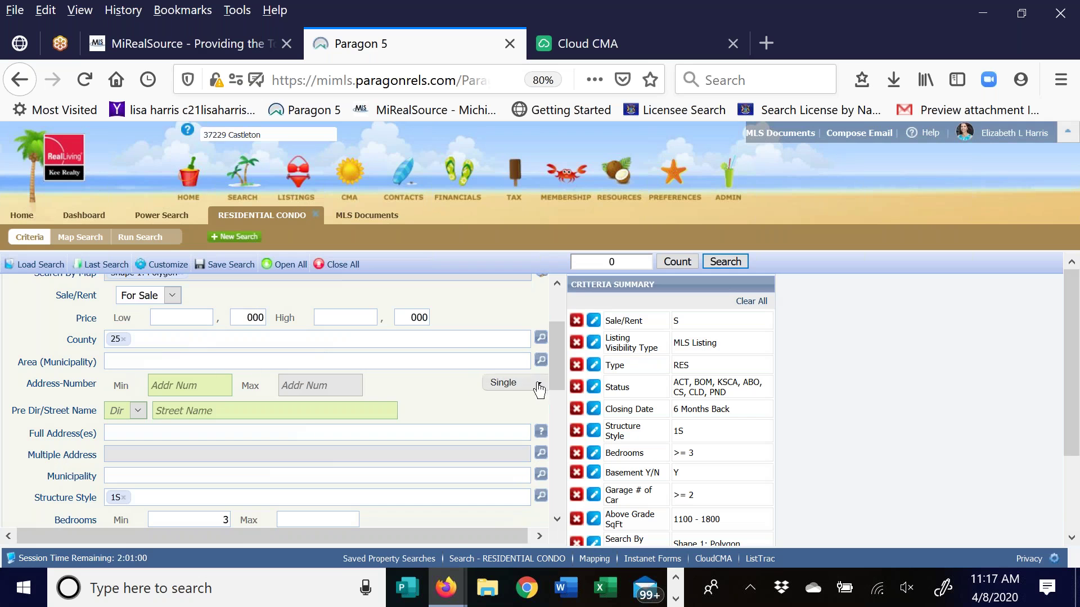
{"action": "left_click", "coordinate": [541, 360]}
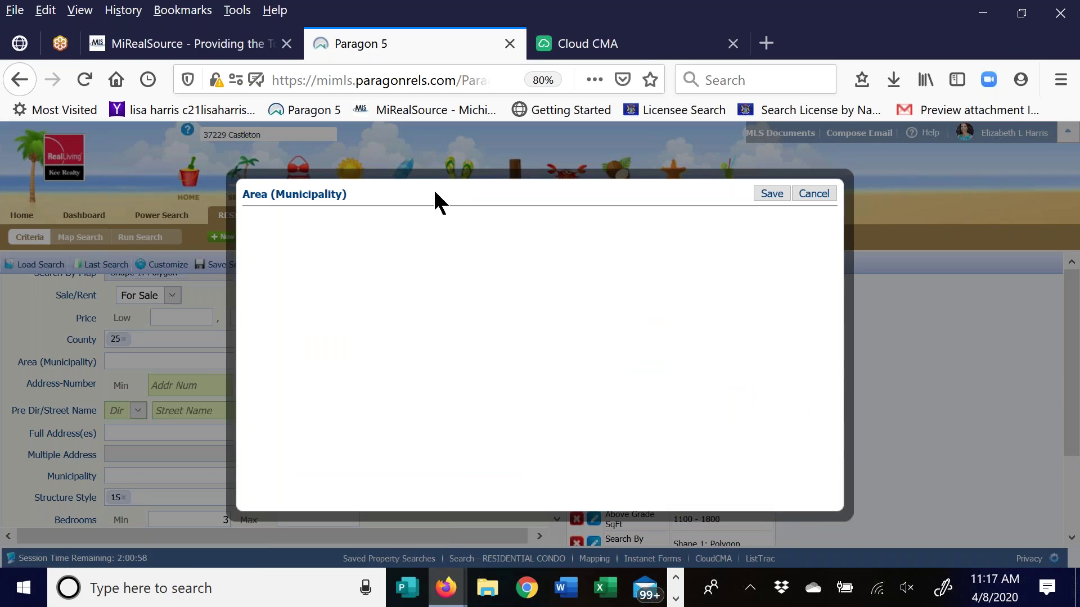
{"action": "scroll", "coordinate": [582, 313], "scroll_direction": "down", "scroll_amount": 2}
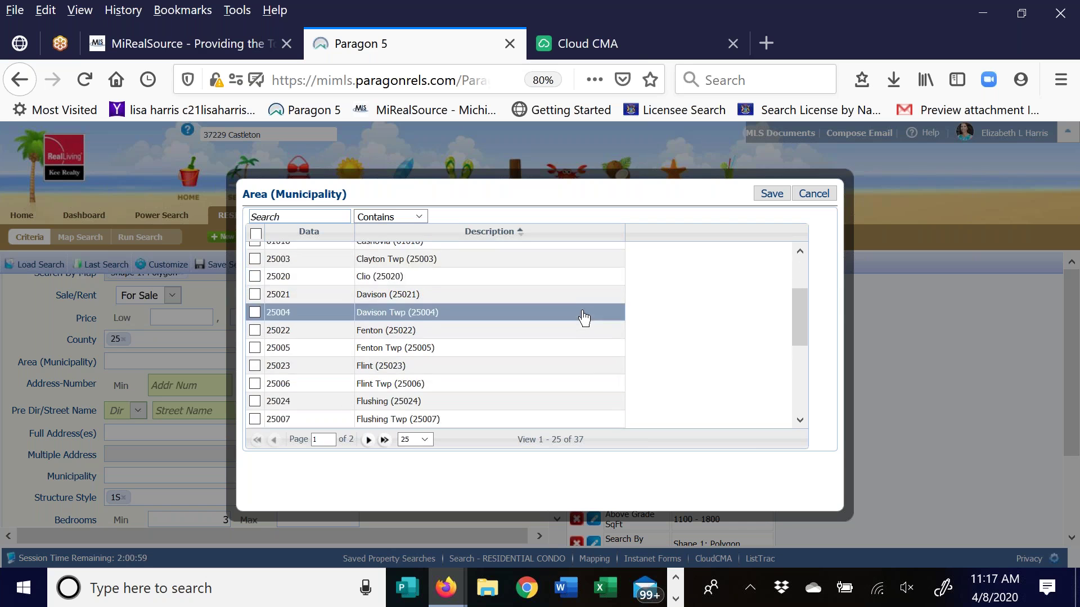
{"action": "scroll", "coordinate": [583, 318], "scroll_direction": "down", "scroll_amount": 3}
{"action": "scroll", "coordinate": [630, 287], "scroll_direction": "up", "scroll_amount": 2}
{"action": "scroll", "coordinate": [630, 287], "scroll_direction": "down", "scroll_amount": 2}
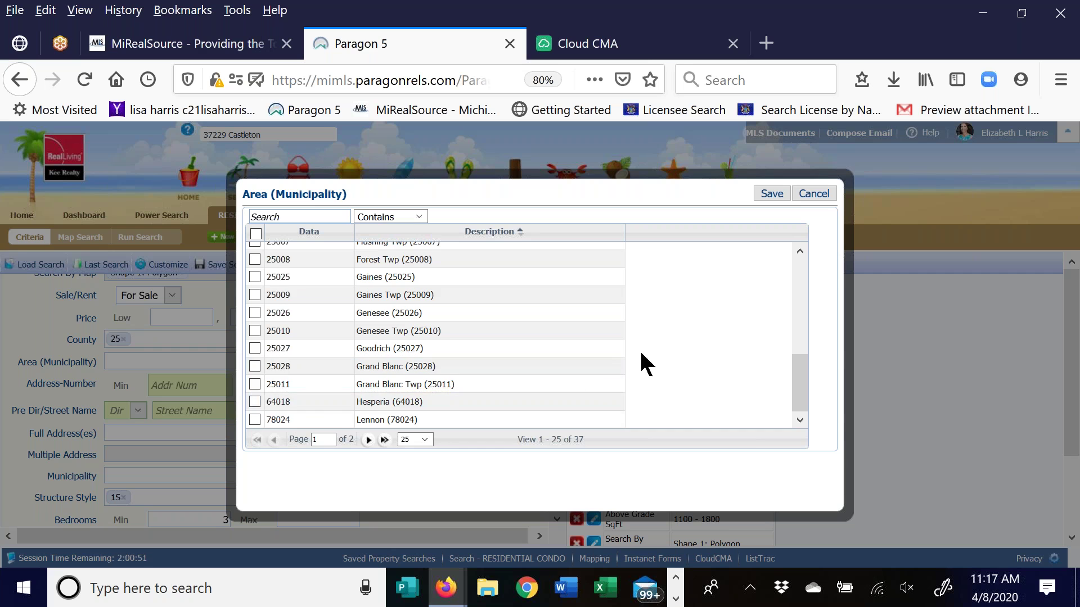
{"action": "left_click", "coordinate": [368, 441]}
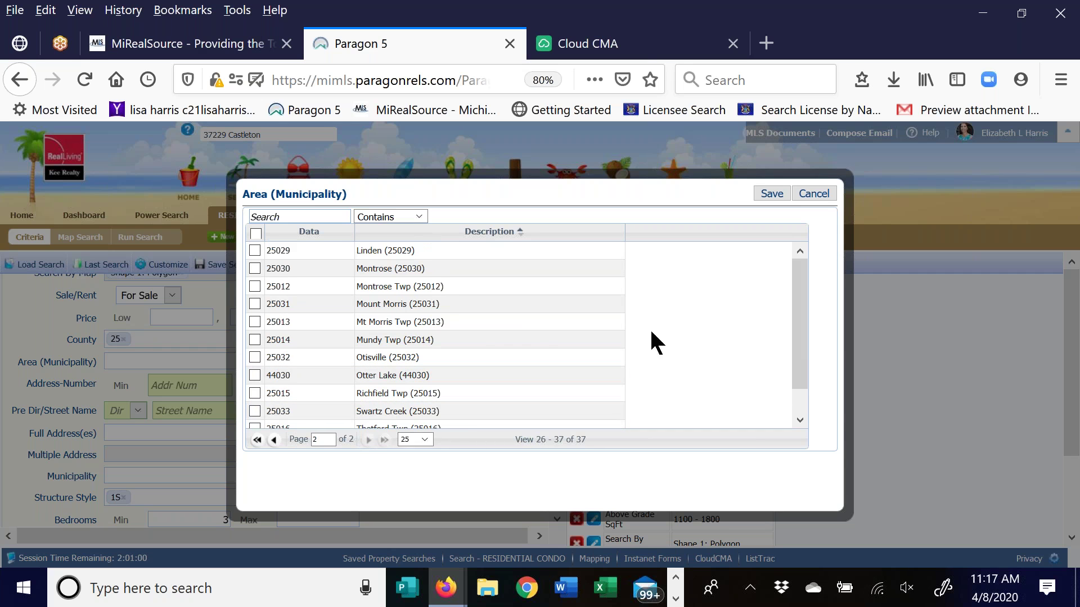
{"action": "scroll", "coordinate": [669, 300], "scroll_direction": "down", "scroll_amount": 2}
{"action": "scroll", "coordinate": [638, 313], "scroll_direction": "up", "scroll_amount": 2}
{"action": "left_click", "coordinate": [799, 192]}
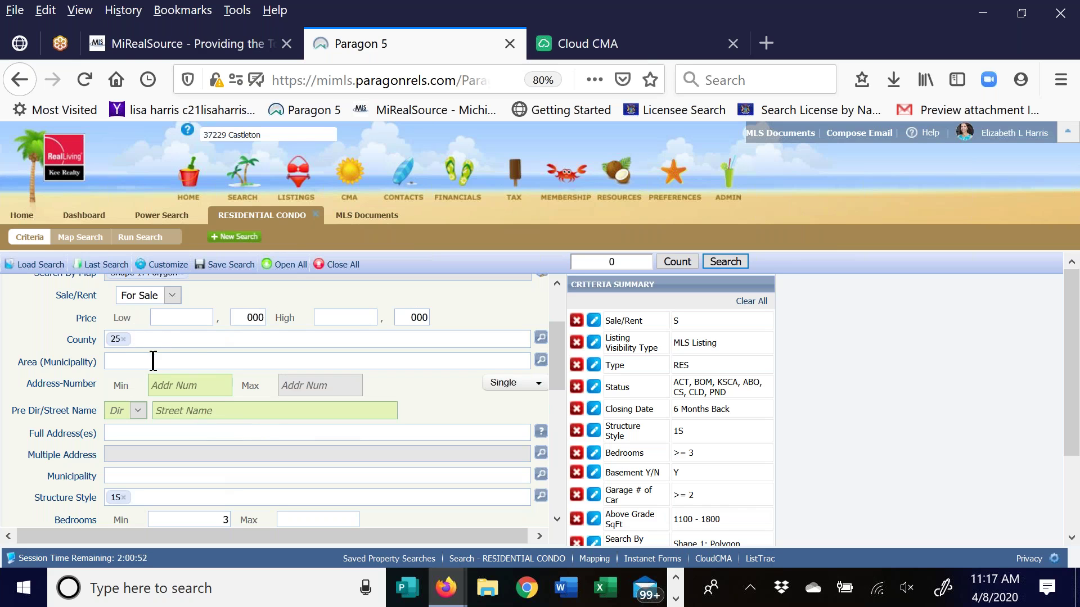
{"action": "left_click", "coordinate": [542, 361]}
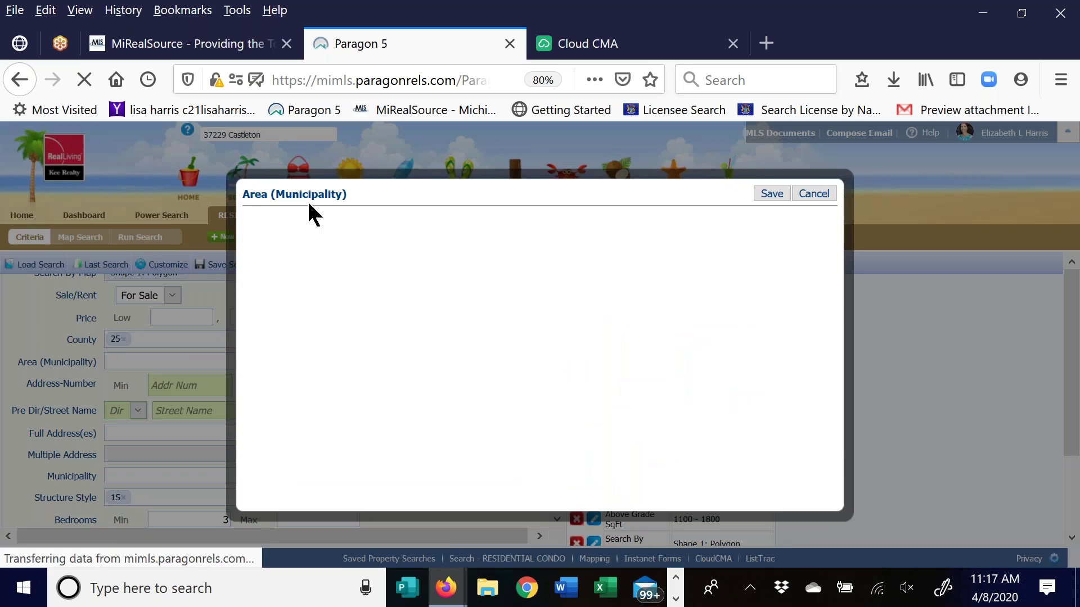
{"action": "left_click", "coordinate": [387, 225]}
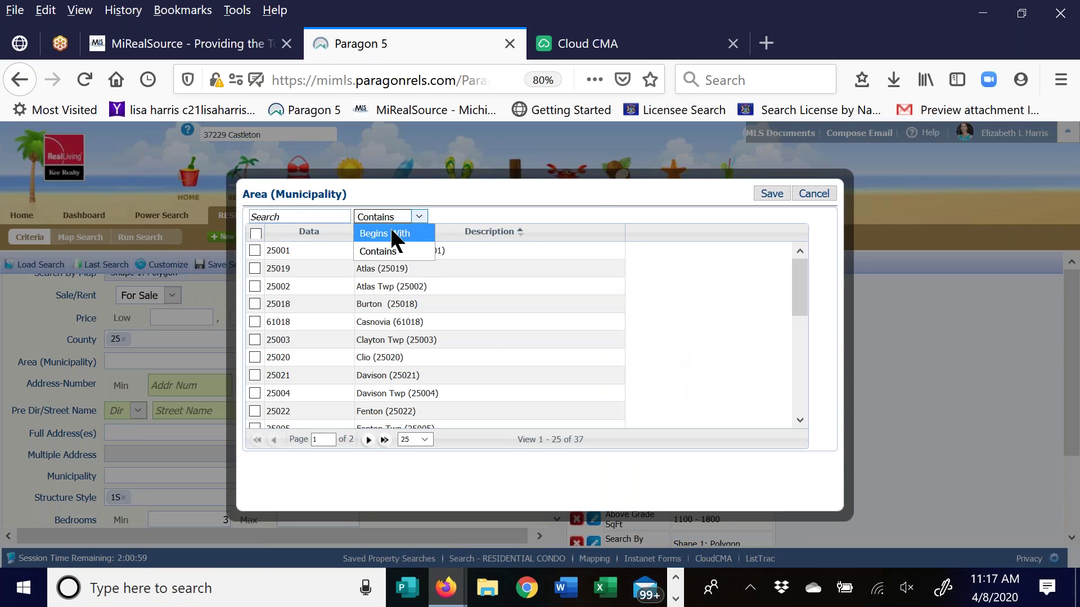
{"action": "left_click", "coordinate": [394, 250]}
{"action": "left_click", "coordinate": [289, 216]}
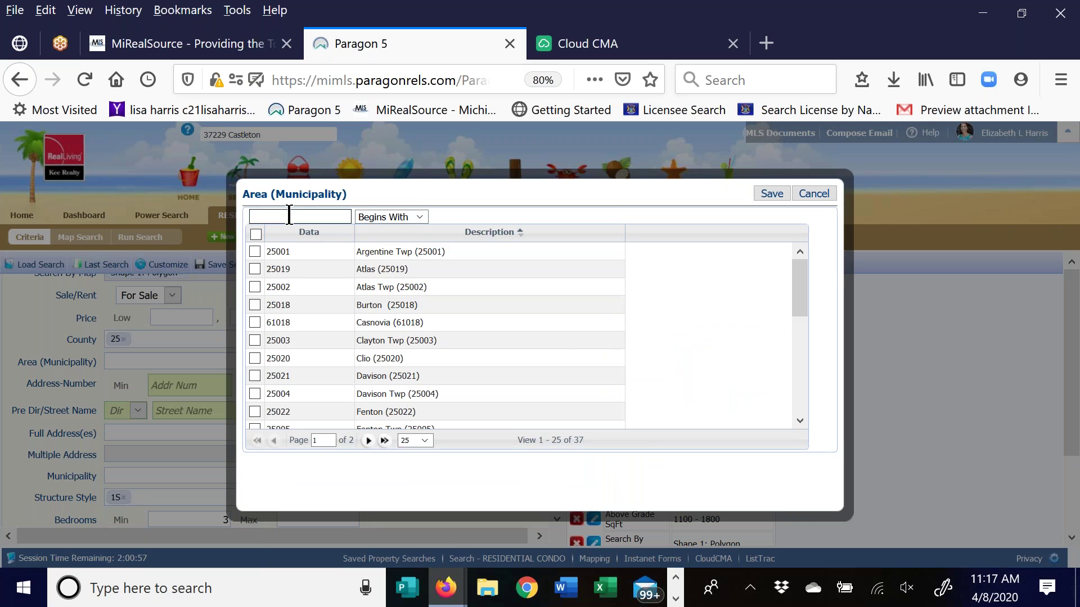
{"action": "type", "text": "25"}
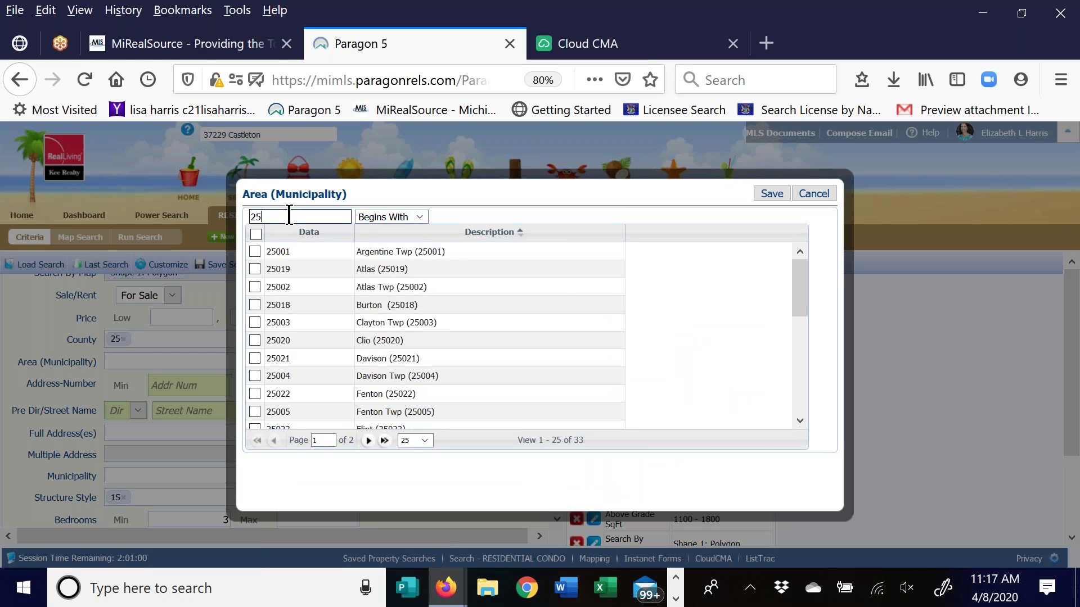
{"action": "scroll", "coordinate": [646, 357], "scroll_direction": "down", "scroll_amount": 4}
{"action": "scroll", "coordinate": [543, 346], "scroll_direction": "down", "scroll_amount": 1}
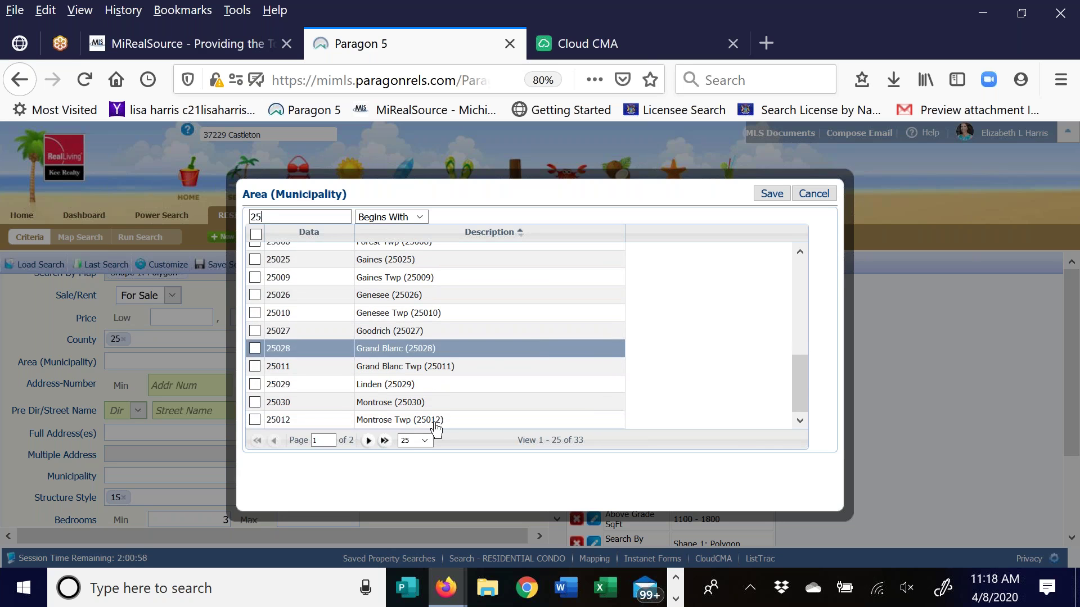
{"action": "left_click", "coordinate": [368, 441]}
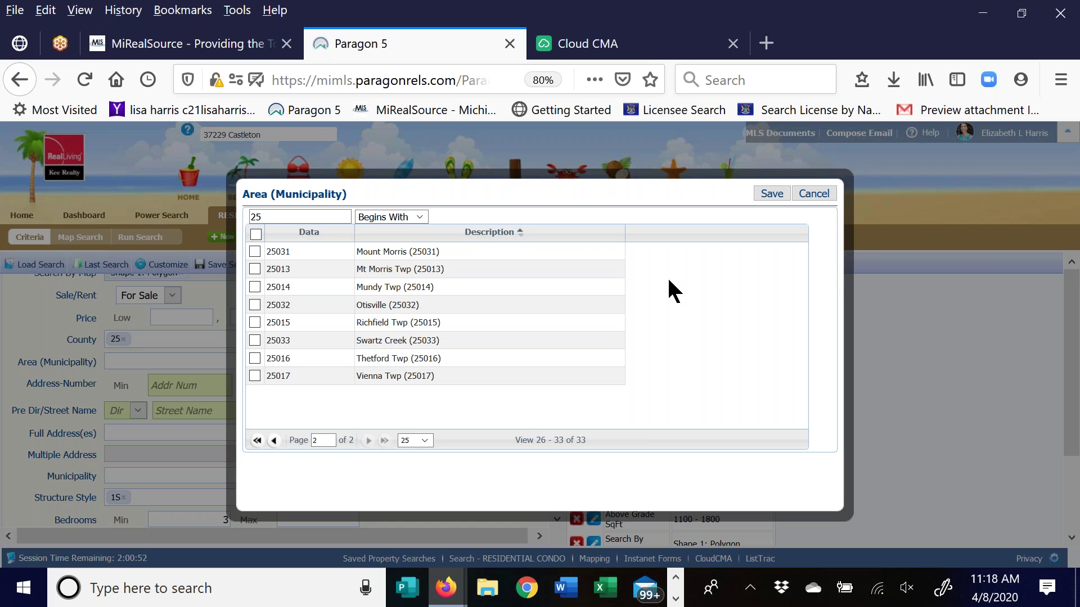
{"action": "left_click", "coordinate": [815, 195]}
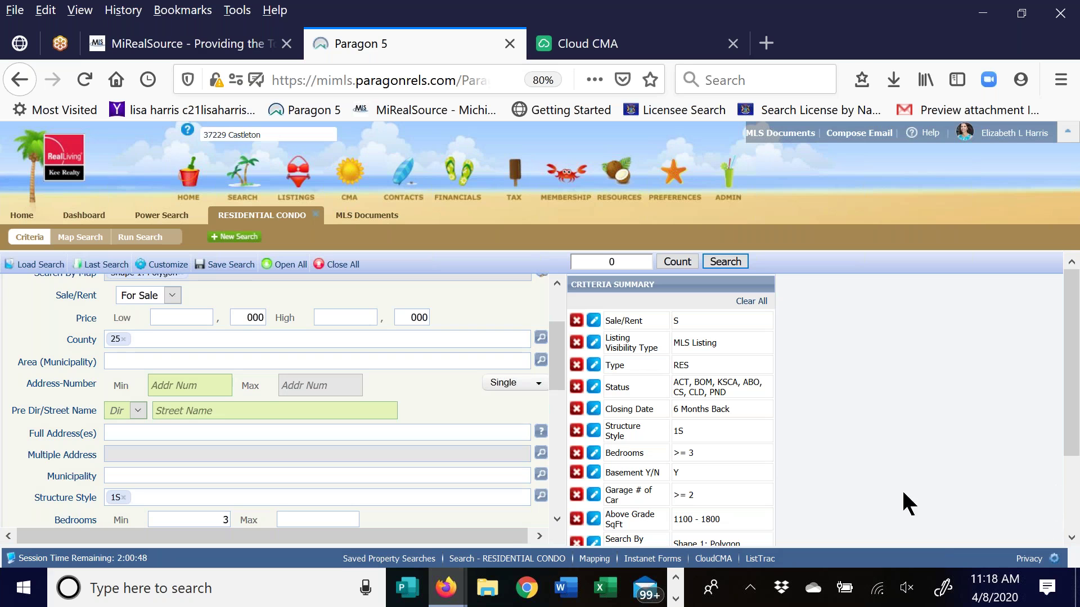